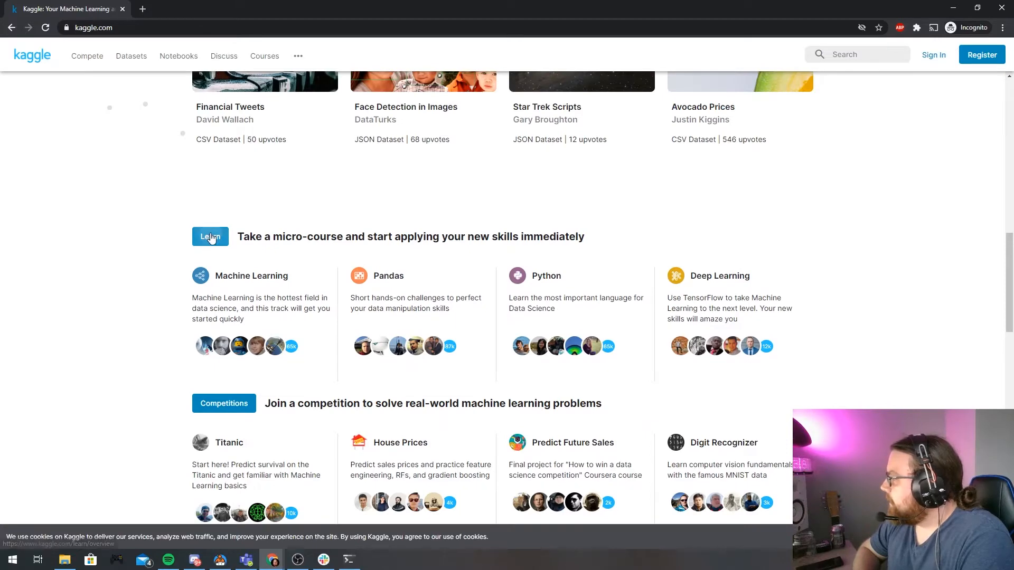
# Open Kaggle's micro-course overview and look through the list of available courses
pyautogui.click(209, 236)
pyautogui.scroll(-3, 449, 285)
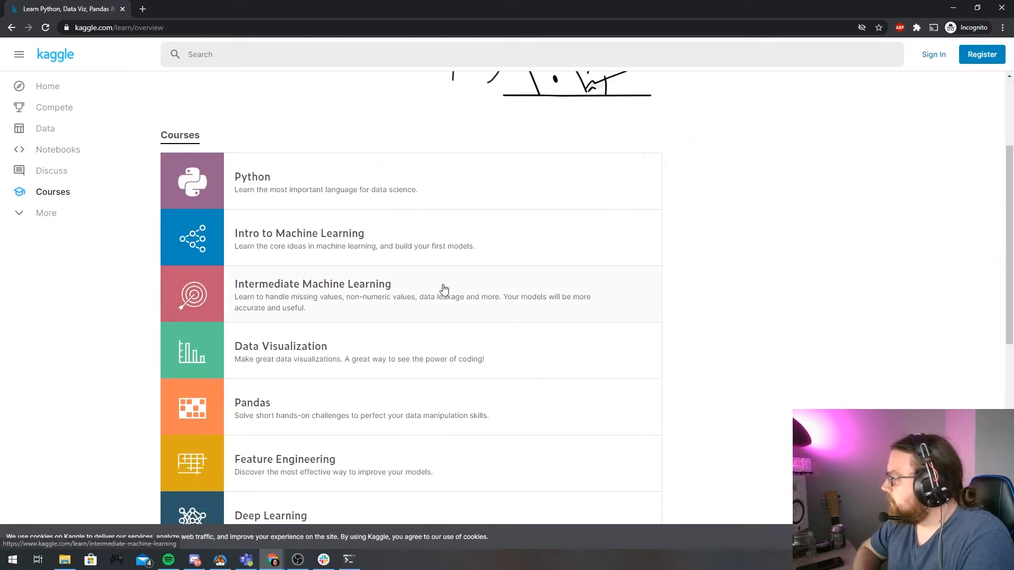
pyautogui.scroll(-1, 446, 288)
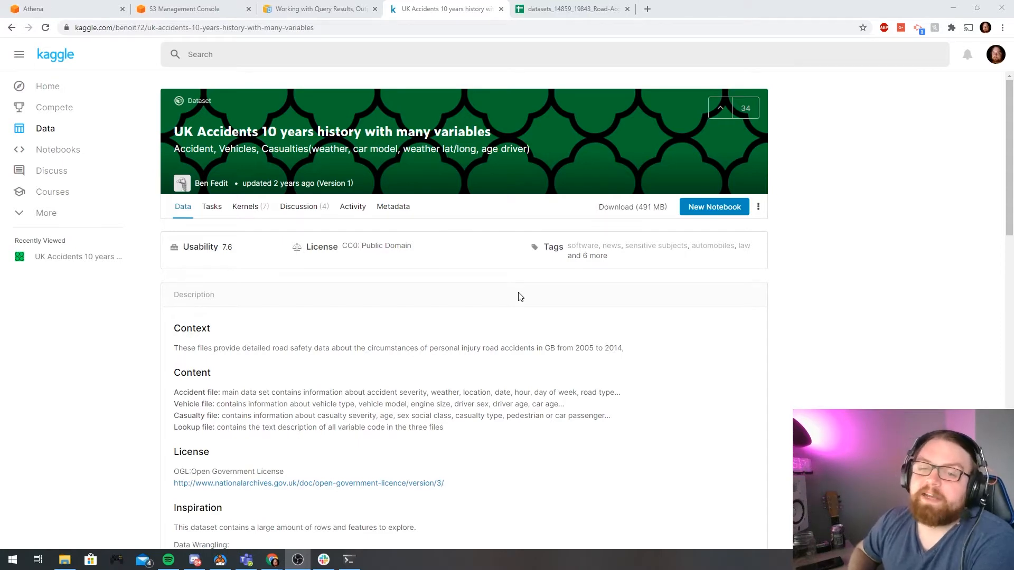
# Examine the UK Accidents dataset page, reading its description, suggested questions and the CSV files in the data explorer
pyautogui.scroll(-5, 273, 271)
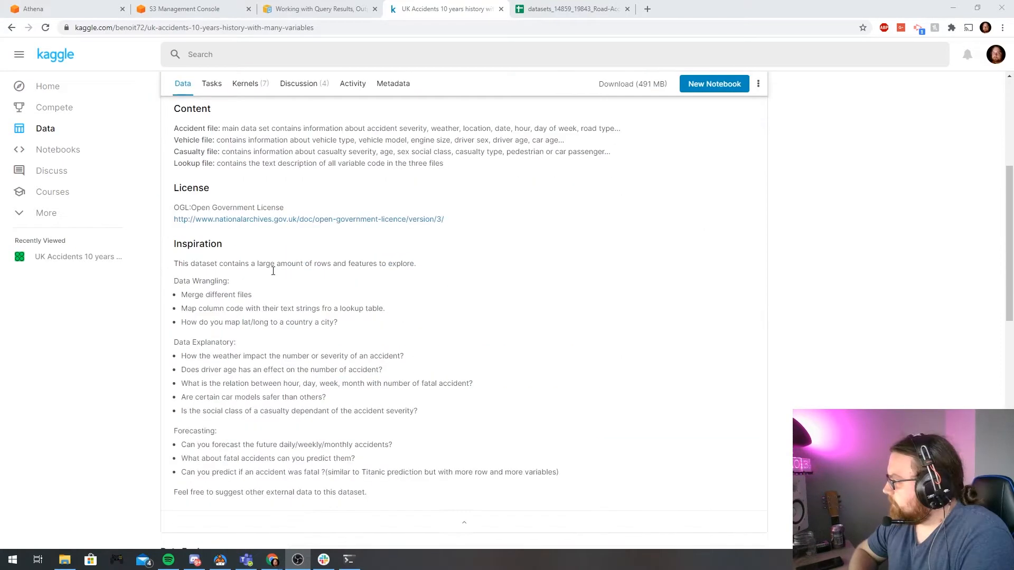
pyautogui.scroll(-8, 276, 289)
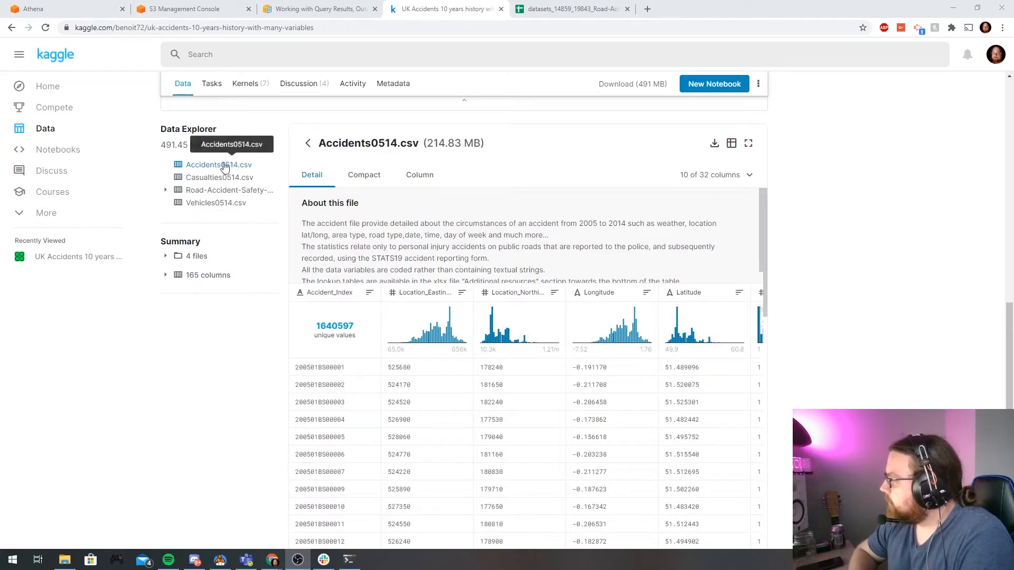
pyautogui.scroll(5, 224, 182)
pyautogui.scroll(-4, 224, 183)
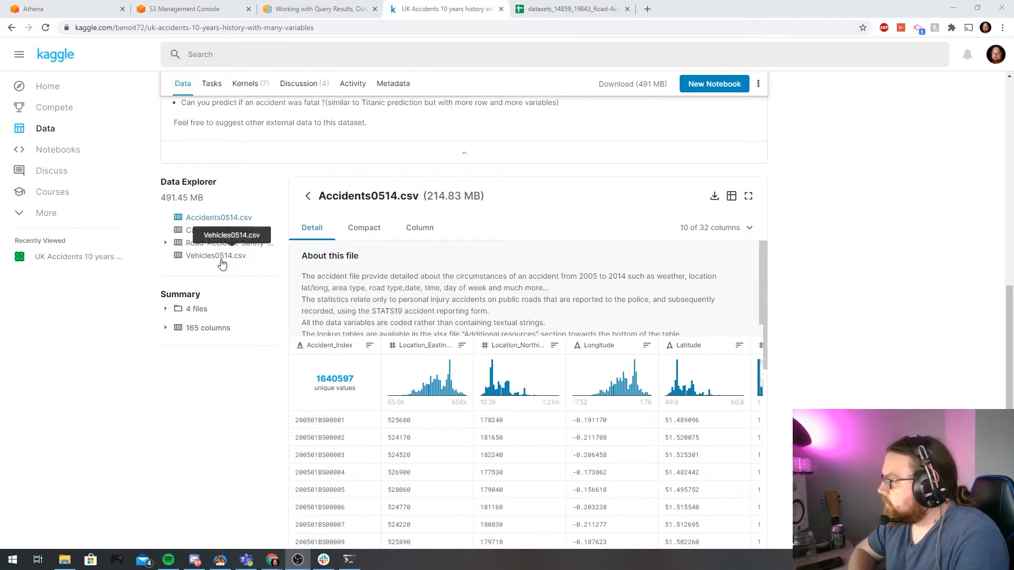
pyautogui.scroll(7, 234, 301)
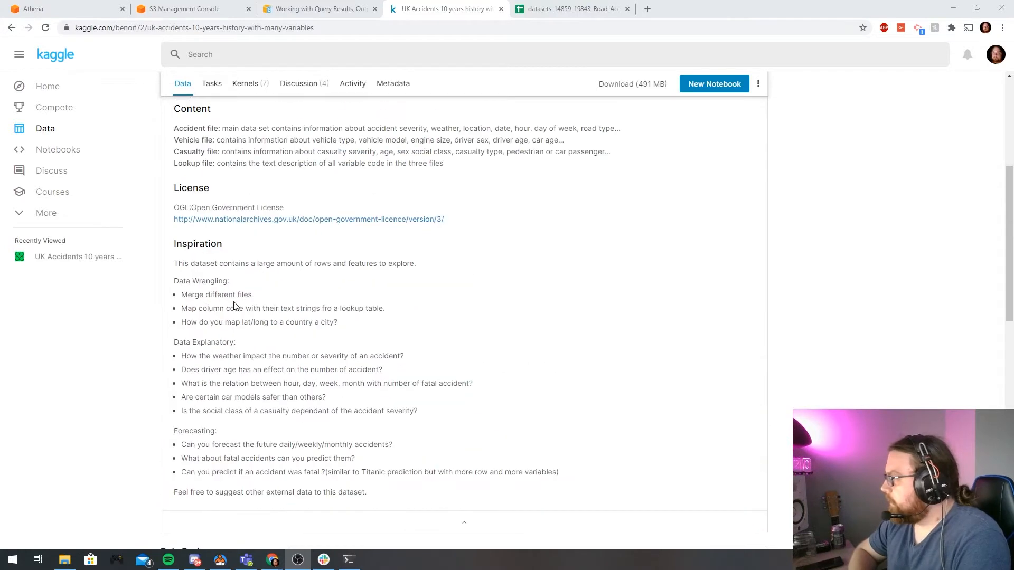
pyautogui.scroll(1, 235, 306)
pyautogui.scroll(-2, 235, 309)
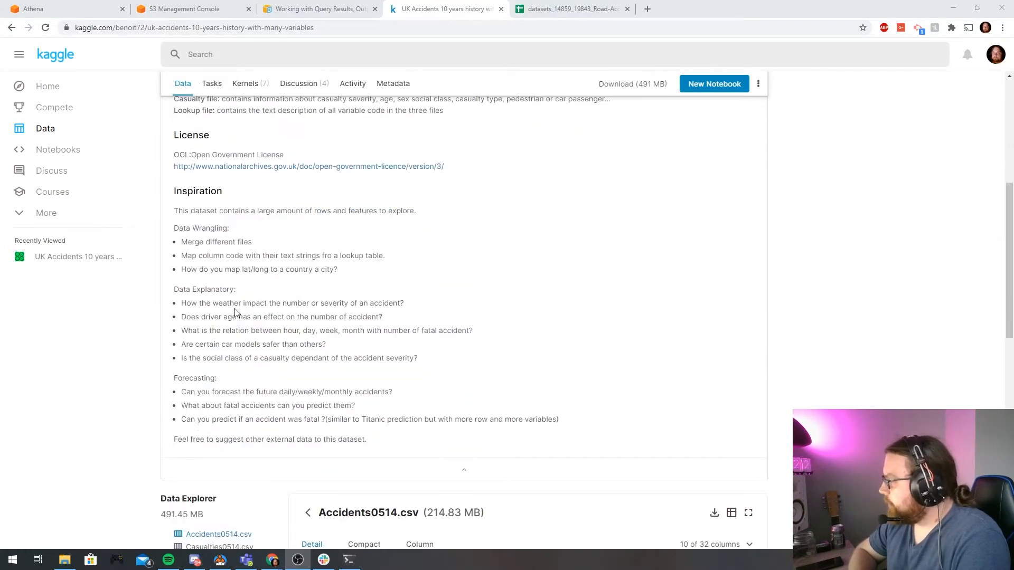
pyautogui.scroll(-4, 217, 250)
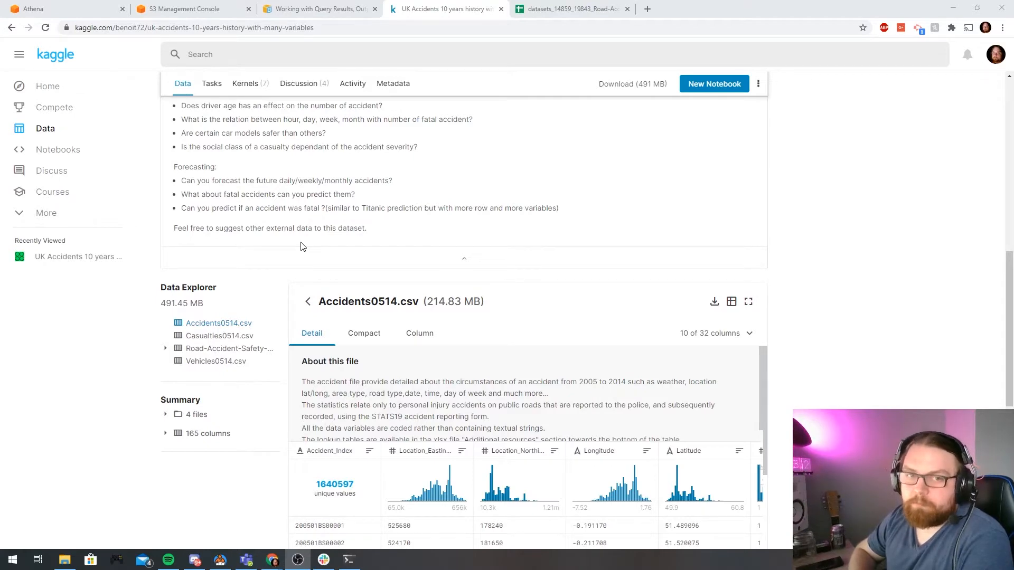
pyautogui.scroll(2, 301, 243)
# Switch to the Road-Accident-Safety-Data-Guide spreadsheet and view its Introduction sheet
pyautogui.click(575, 8)
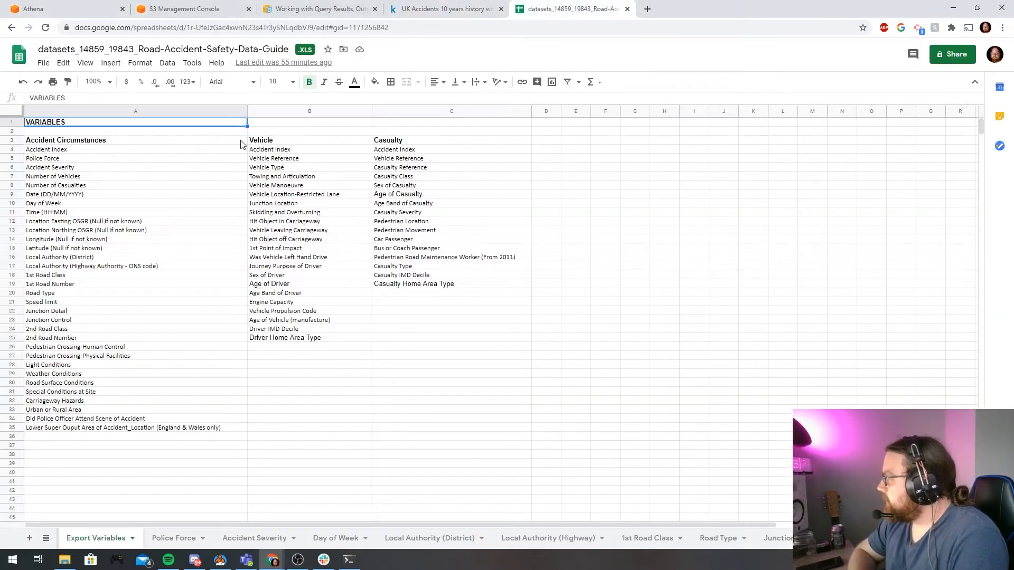
pyautogui.click(46, 538)
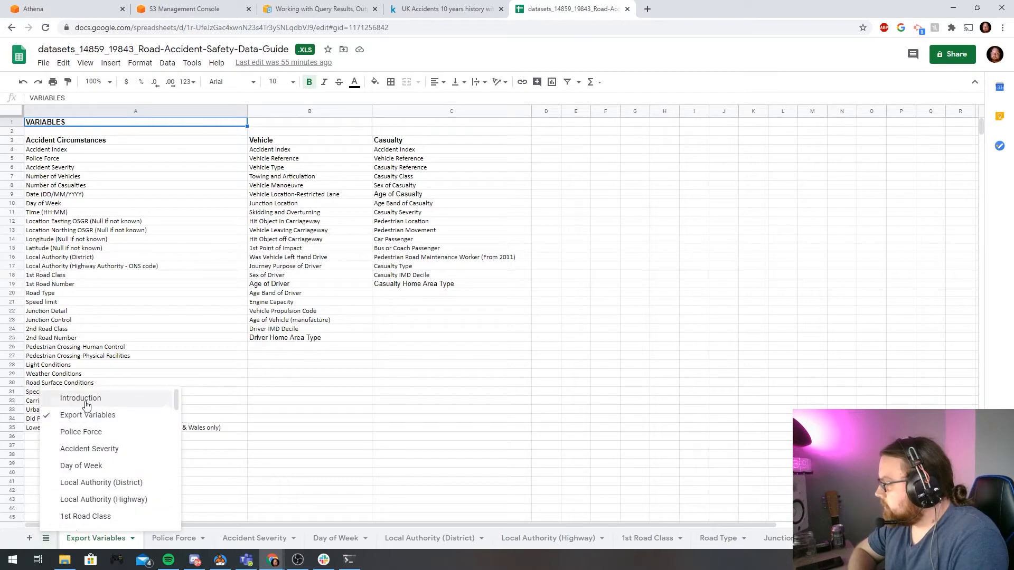
pyautogui.click(86, 405)
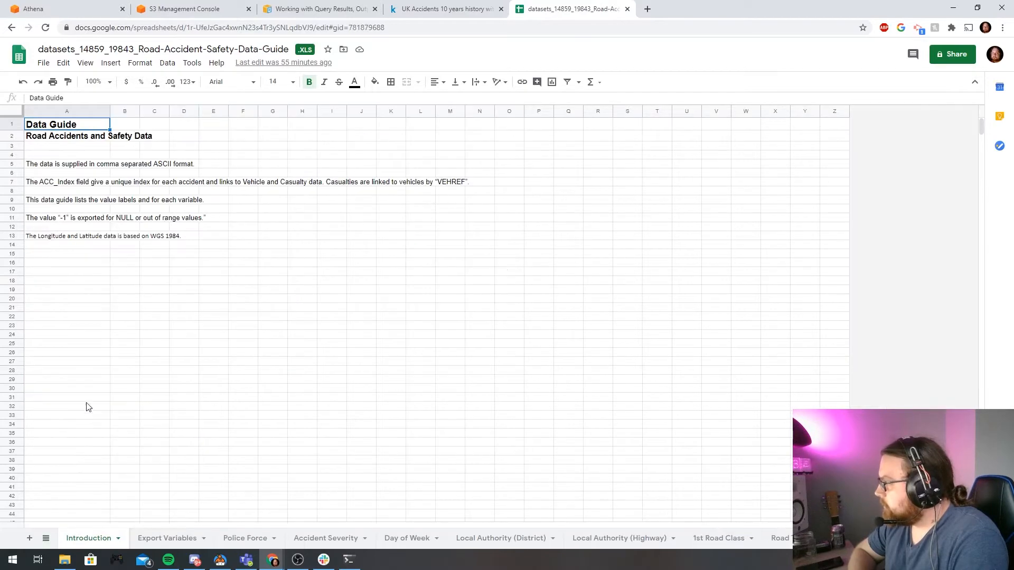
# Review the Accident Circumstances, Vehicle and Casualty variable lists on the Export Variables sheet
pyautogui.click(158, 540)
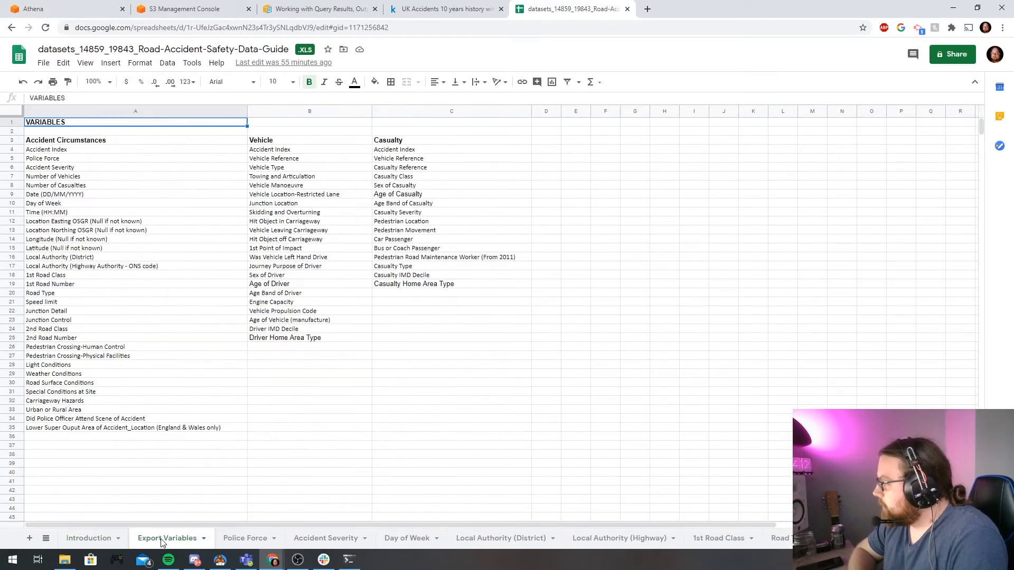
pyautogui.click(95, 142)
pyautogui.moveTo(181, 151); pyautogui.dragTo(190, 423)
pyautogui.moveTo(315, 151); pyautogui.dragTo(328, 355)
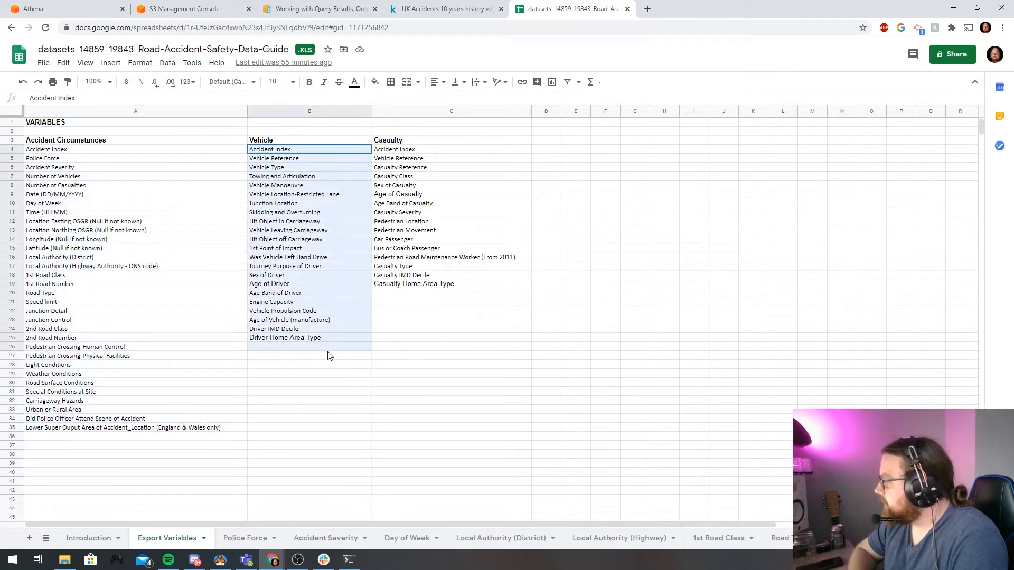
pyautogui.moveTo(429, 150); pyautogui.dragTo(430, 283)
pyautogui.click(441, 306)
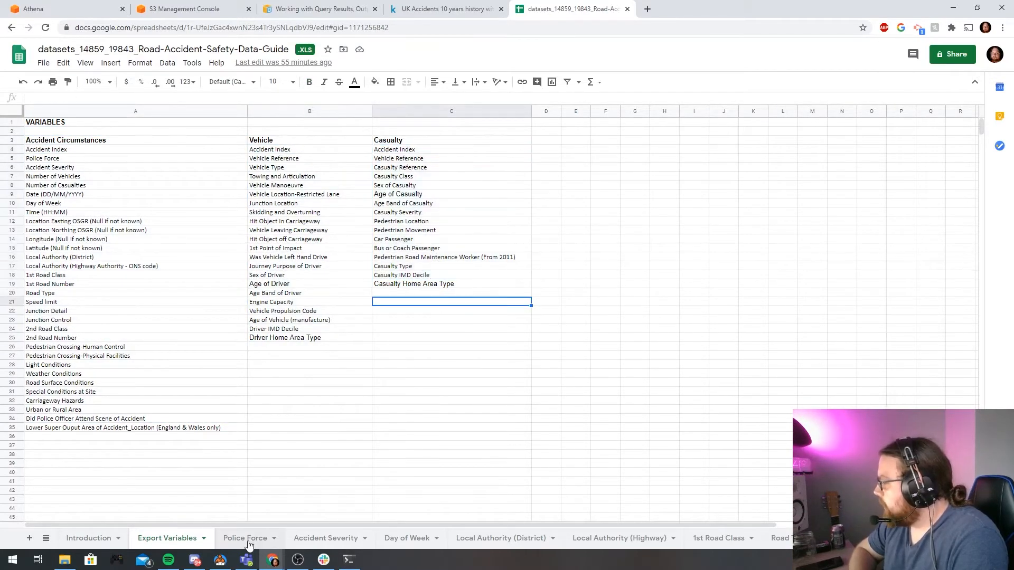
# View the Police Force sheet and inspect how its first codes map to labels
pyautogui.click(246, 539)
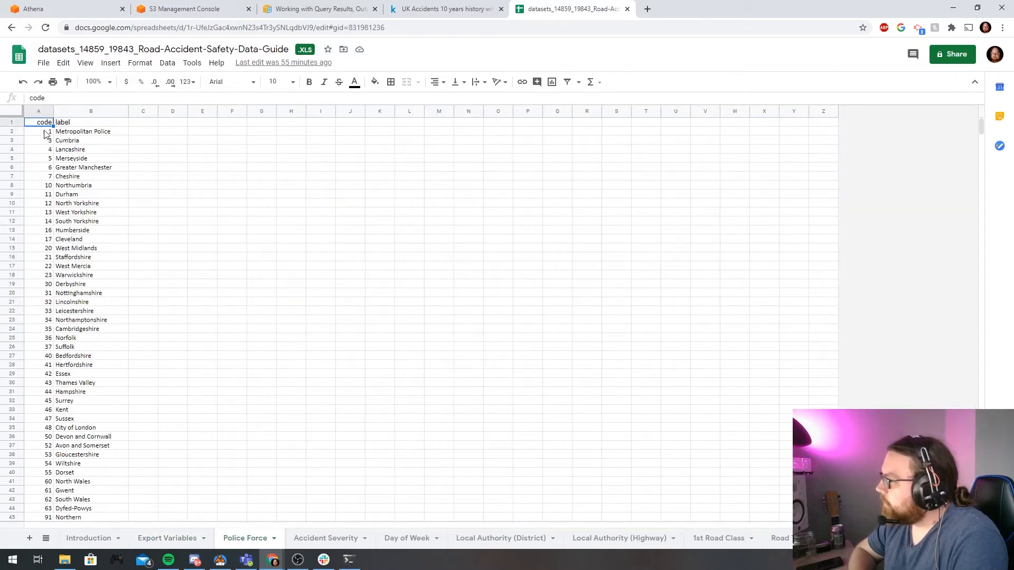
pyautogui.click(74, 135)
pyautogui.click(46, 145)
pyautogui.click(73, 145)
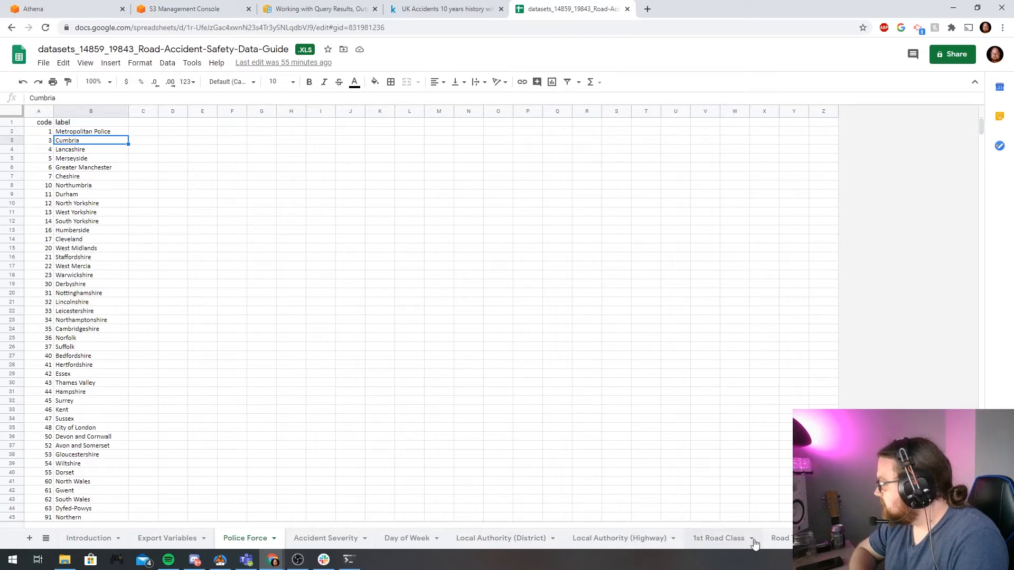
# Browse the full list of sheets, then view the Vehicle Type sheet and inspect its codes and labels
pyautogui.click(46, 539)
pyautogui.scroll(-2, 95, 492)
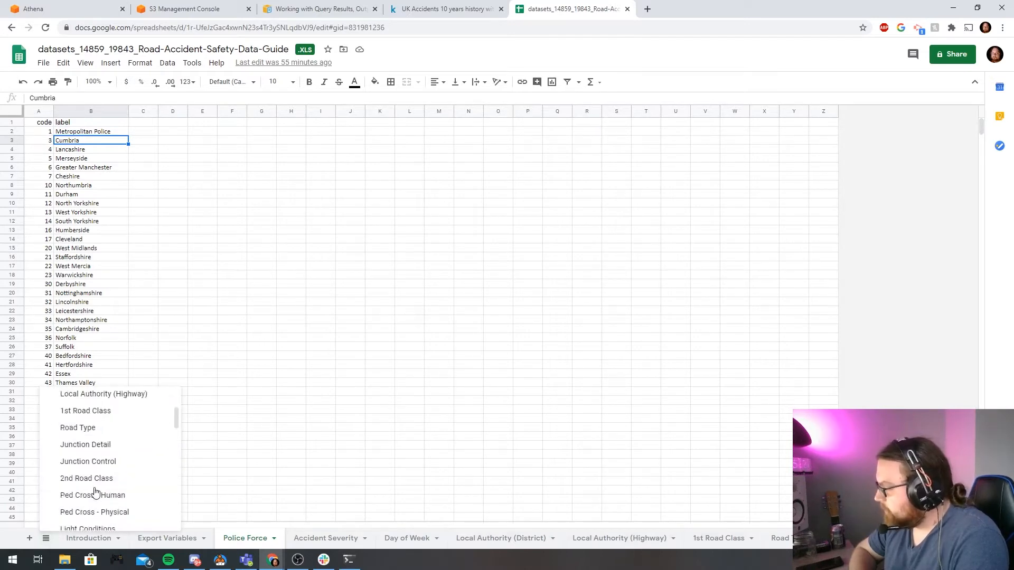
pyautogui.scroll(-5, 95, 492)
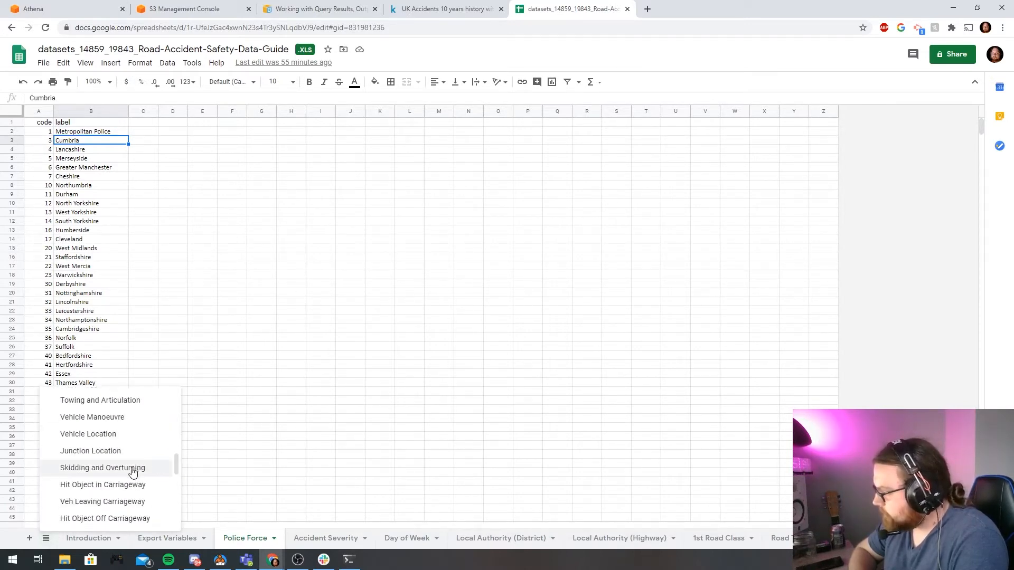
pyautogui.scroll(-5, 132, 471)
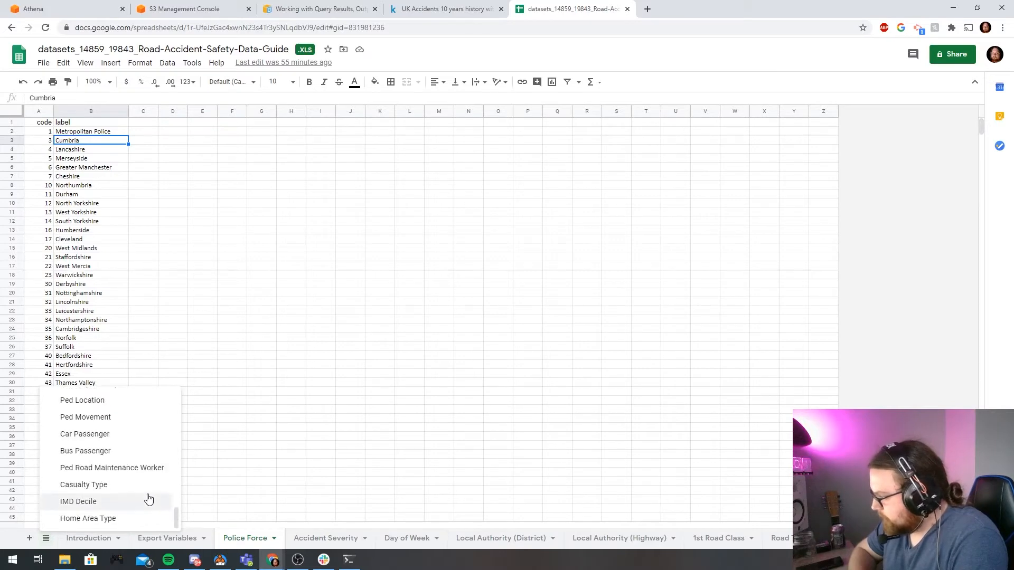
pyautogui.scroll(2, 136, 507)
pyautogui.scroll(1, 62, 438)
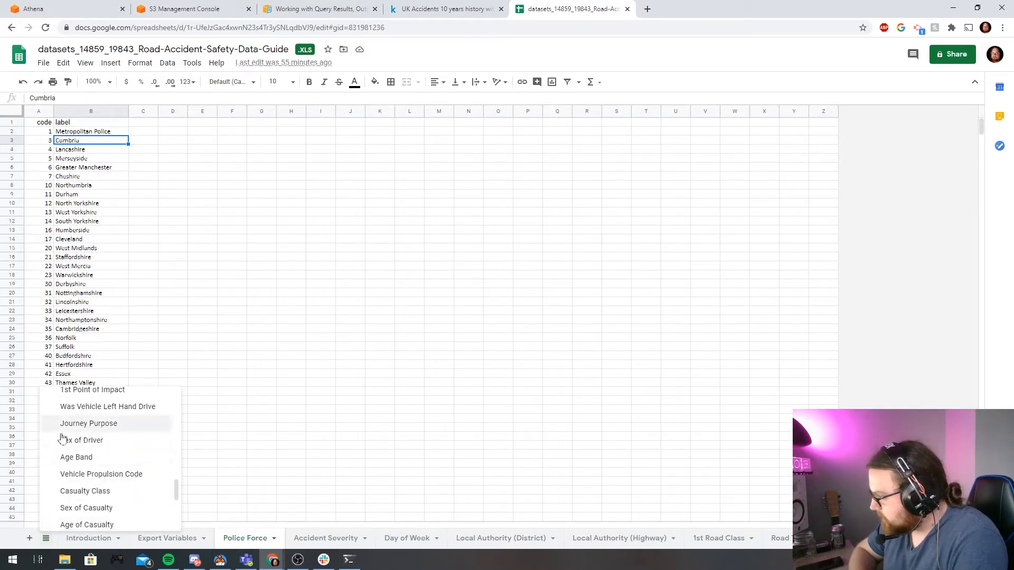
pyautogui.scroll(3, 61, 438)
pyautogui.click(113, 402)
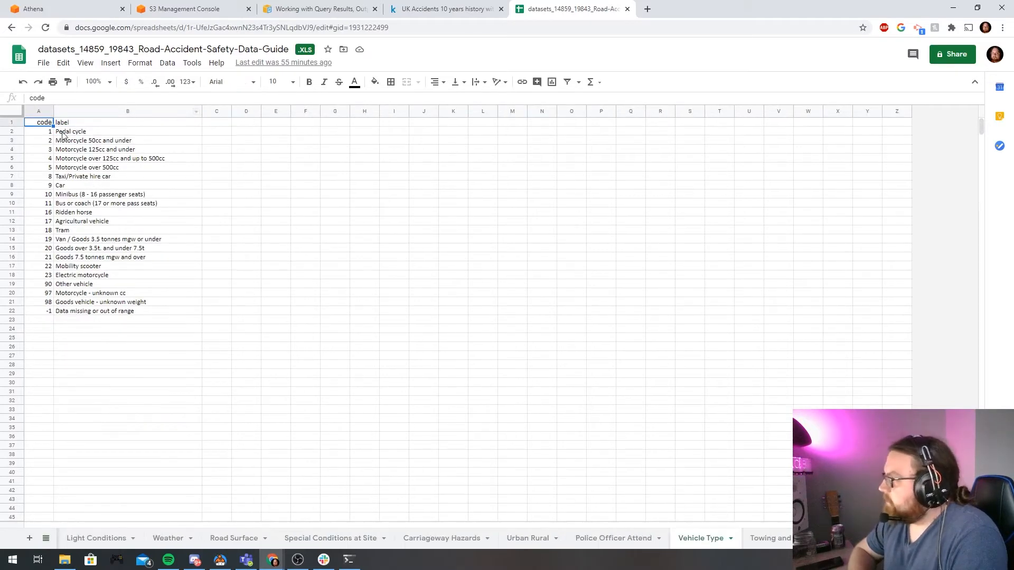
pyautogui.moveTo(43, 133); pyautogui.dragTo(110, 302)
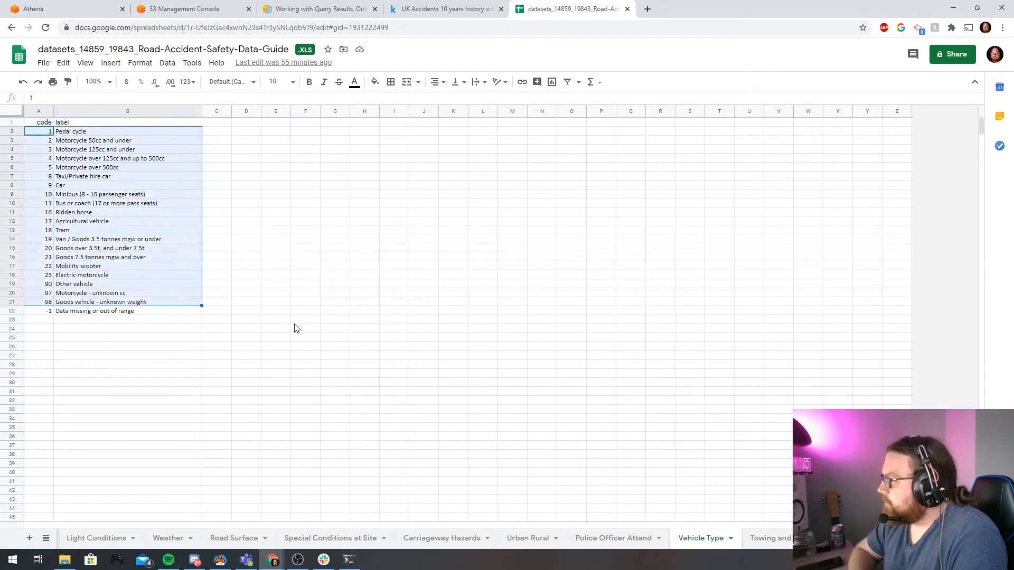
pyautogui.click(282, 305)
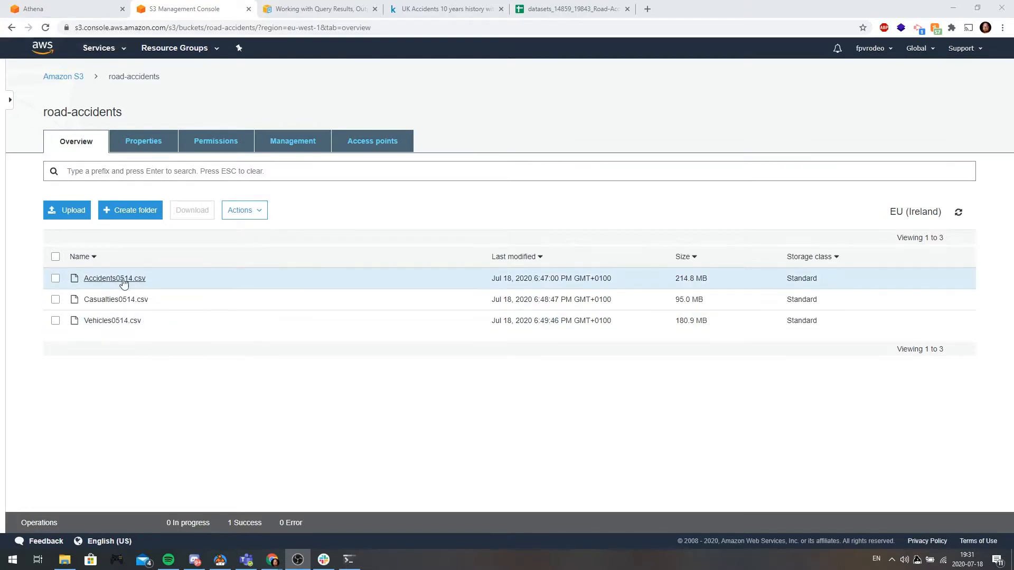
# Check the Athena query editor, then find AWS Glue from the S3 console's services list and open its data catalog tables
pyautogui.click(85, 8)
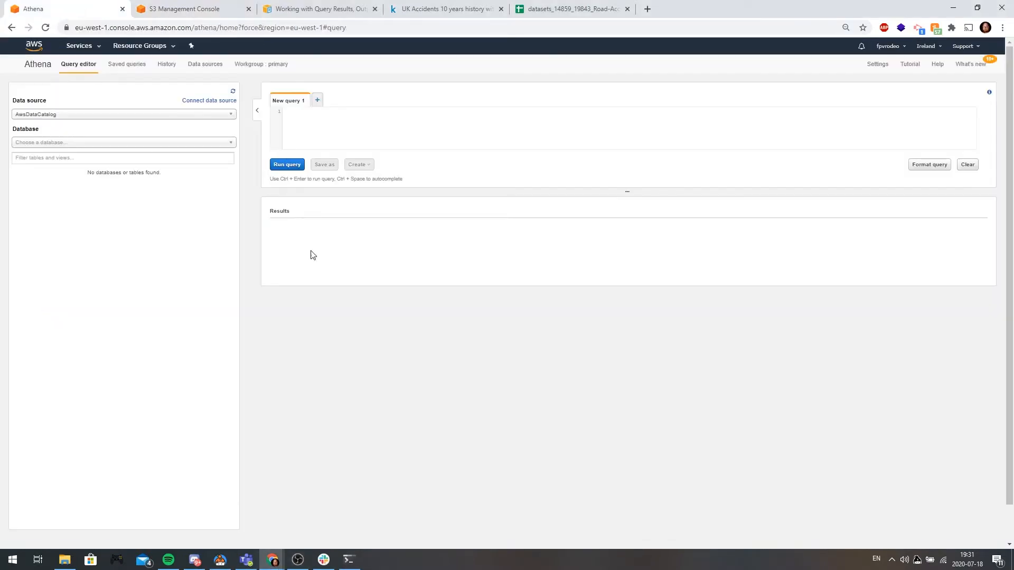
pyautogui.click(200, 10)
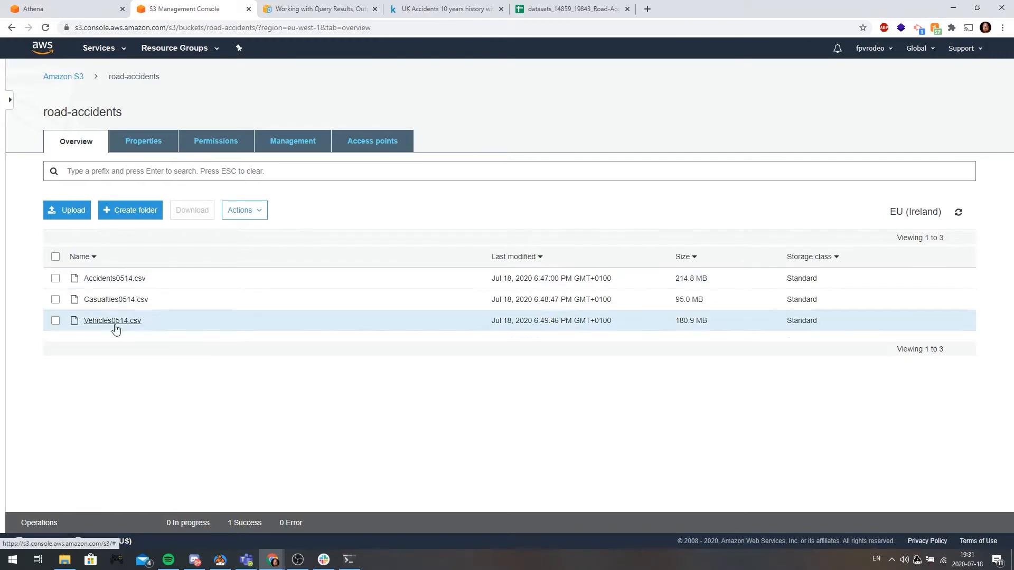
pyautogui.click(103, 48)
pyautogui.write('aws ')
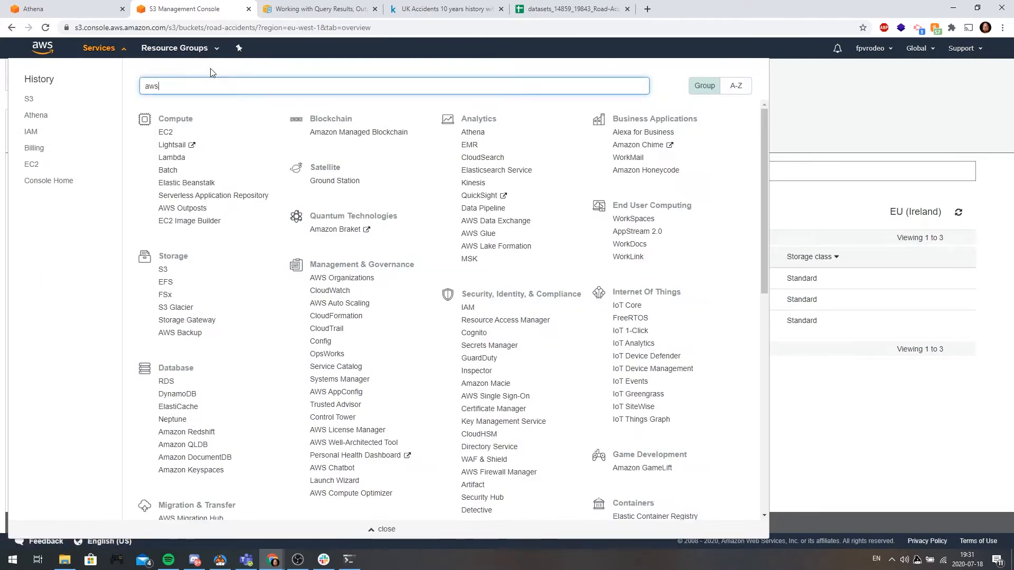
pyautogui.write('gl')
pyautogui.click(436, 151)
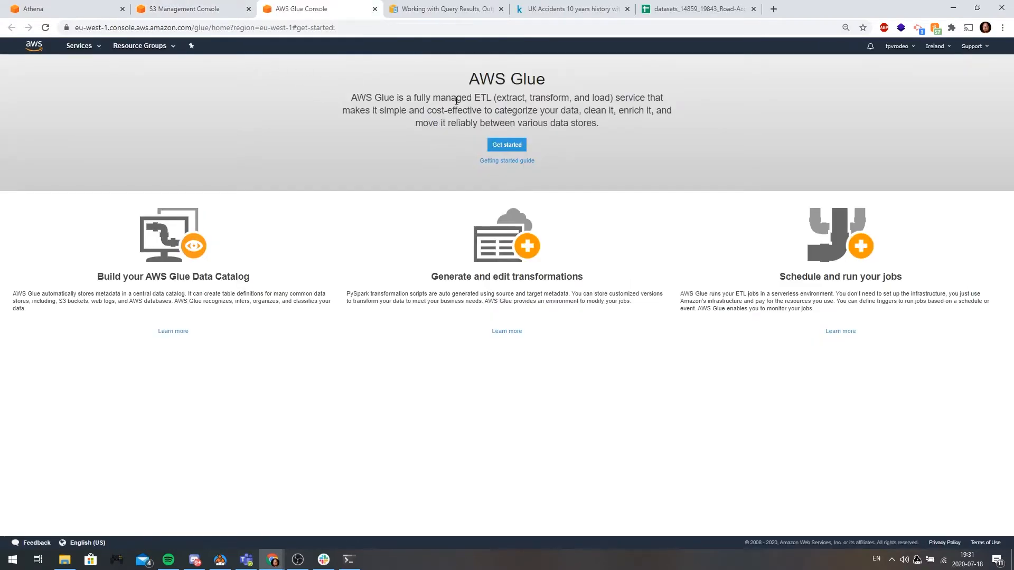
pyautogui.click(513, 148)
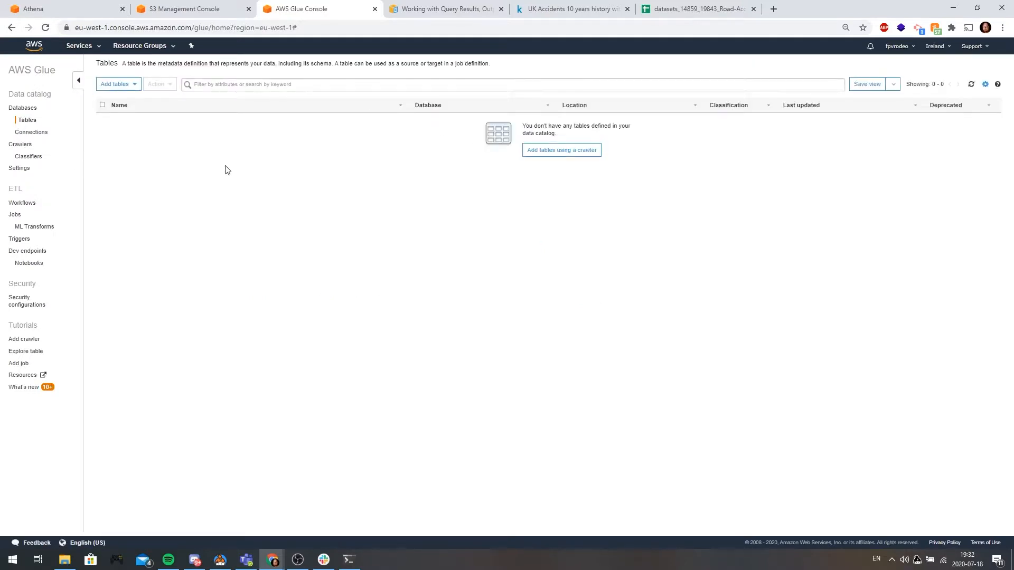
# Start adding tables using a crawler and name the crawler Accidents
pyautogui.click(562, 153)
pyautogui.click(362, 124)
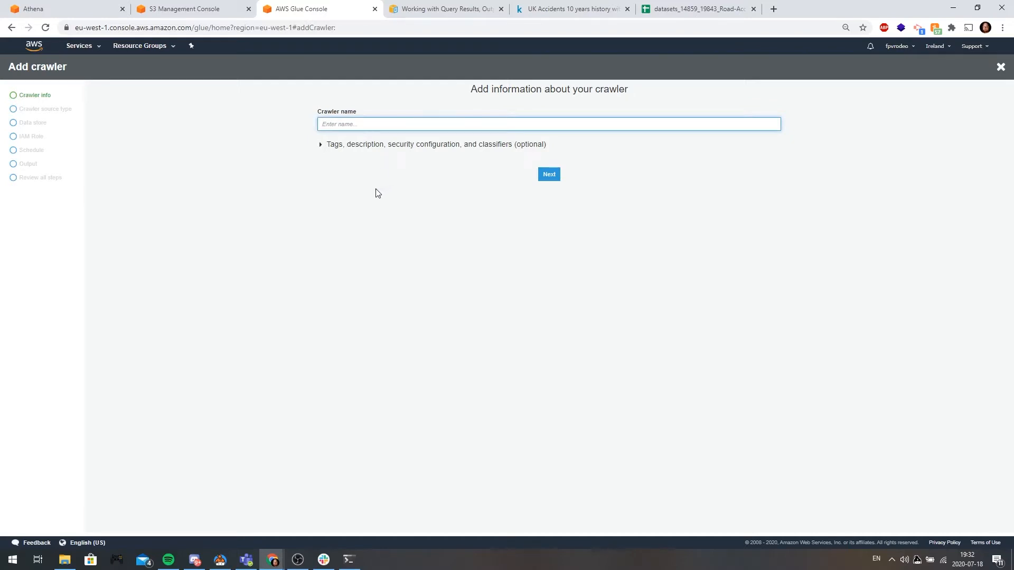
pyautogui.write('Accidents')
# Switch to the road-accidents bucket in S3 and create a folder named accidents with the bucket's default encryption
pyautogui.click(172, 9)
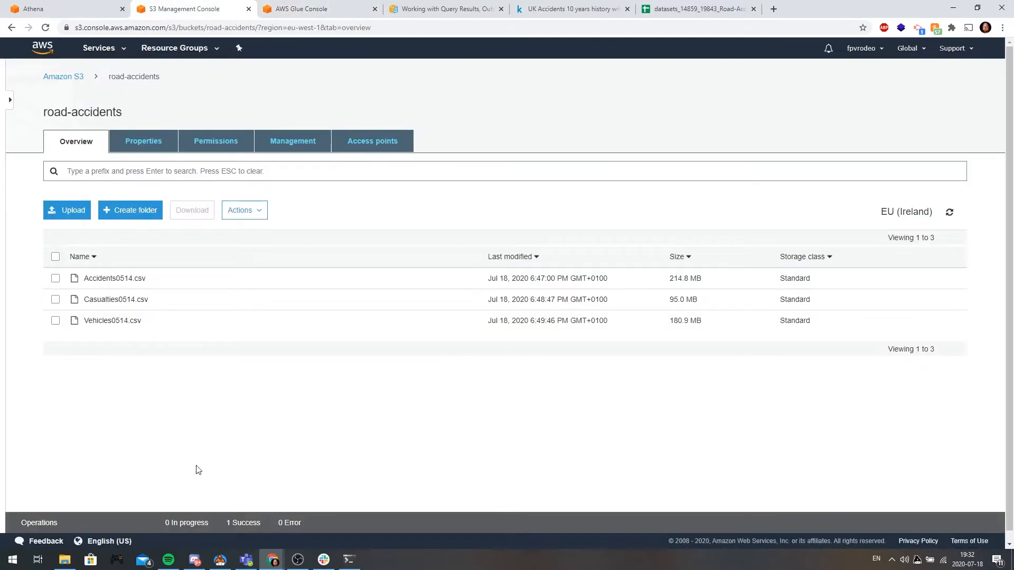
pyautogui.click(119, 210)
pyautogui.write('Accide')
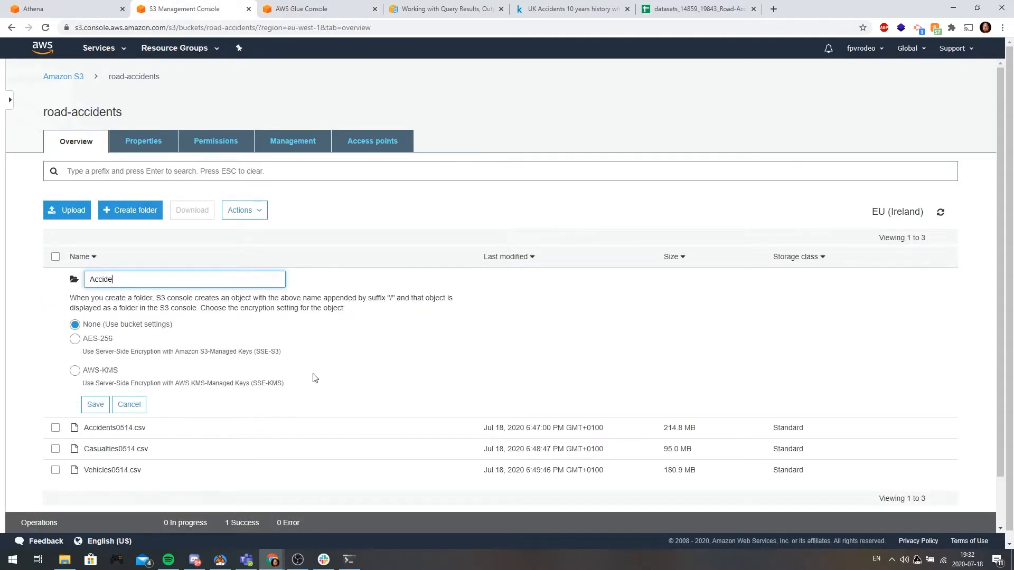
pyautogui.write('nts')
pyautogui.press('Home')
pyautogui.press('Delete')
pyautogui.write('a')
pyautogui.click(95, 404)
# Move Accidents0514.csv into the accidents folder of the road-accidents bucket
pyautogui.rightClick(181, 302)
pyautogui.scroll(-1, 247, 460)
pyautogui.click(238, 505)
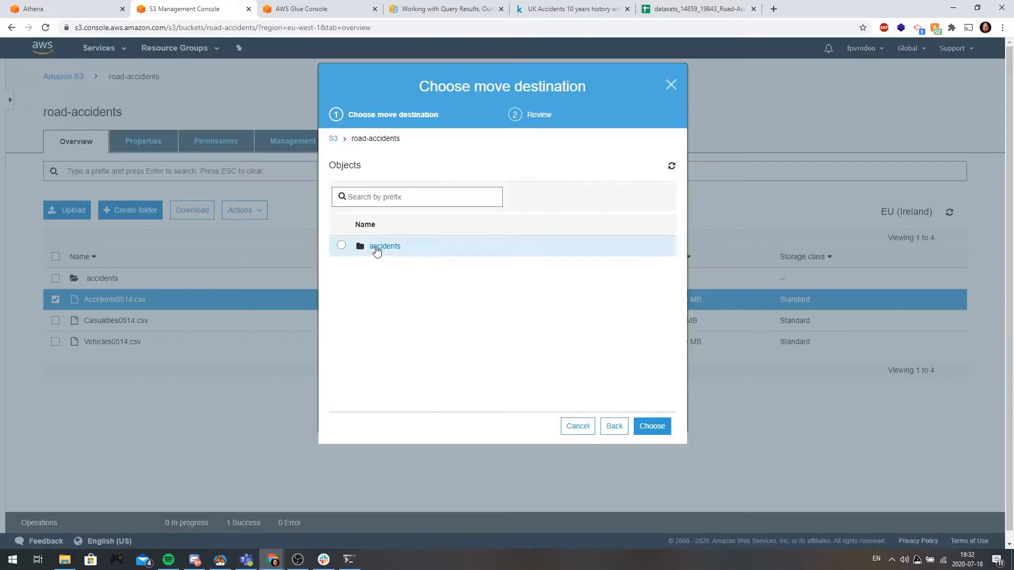
pyautogui.click(376, 250)
pyautogui.click(652, 426)
pyautogui.click(653, 423)
# Create a folder named casualties in the road-accidents bucket
pyautogui.click(131, 210)
pyautogui.click(206, 282)
pyautogui.write('casualties')
pyautogui.click(94, 404)
# Move Casualties0514.csv into the casualties folder of the road-accidents bucket
pyautogui.click(56, 321)
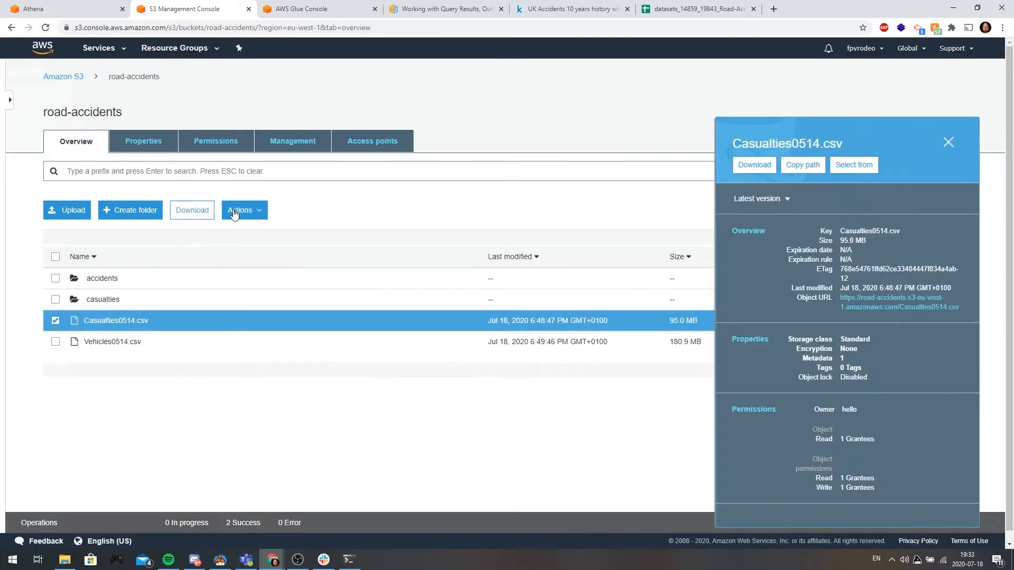
pyautogui.click(235, 214)
pyautogui.click(378, 294)
pyautogui.click(342, 267)
pyautogui.click(653, 426)
# Create a folder named vechicles in the road-accidents bucket
pyautogui.click(130, 211)
pyautogui.write('vechicles')
pyautogui.click(94, 405)
# Move Vehicles0514.csv into the vechicles folder of the road-accidents bucket
pyautogui.click(56, 342)
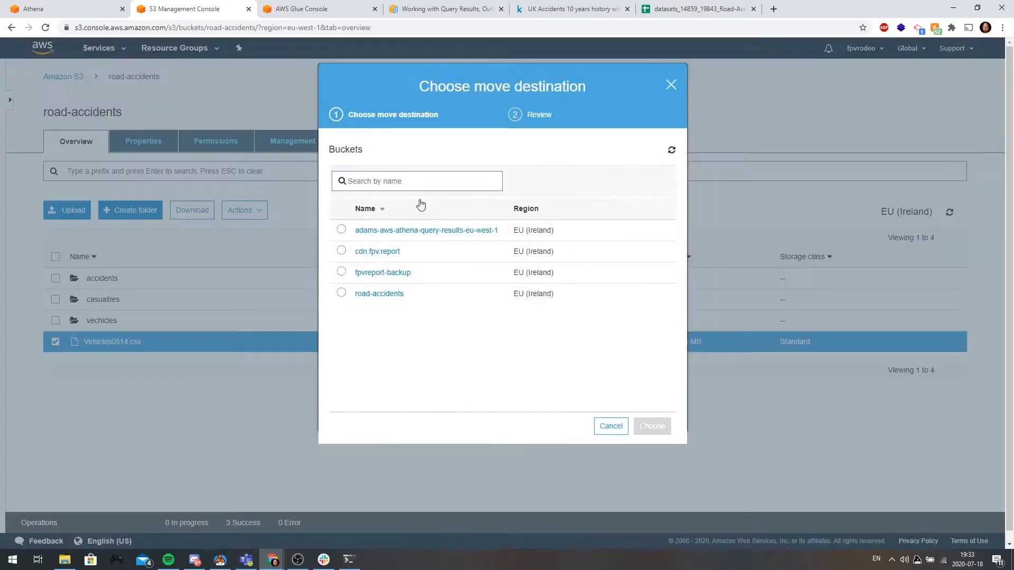
pyautogui.click(379, 293)
pyautogui.click(342, 287)
pyautogui.click(652, 426)
pyautogui.click(652, 426)
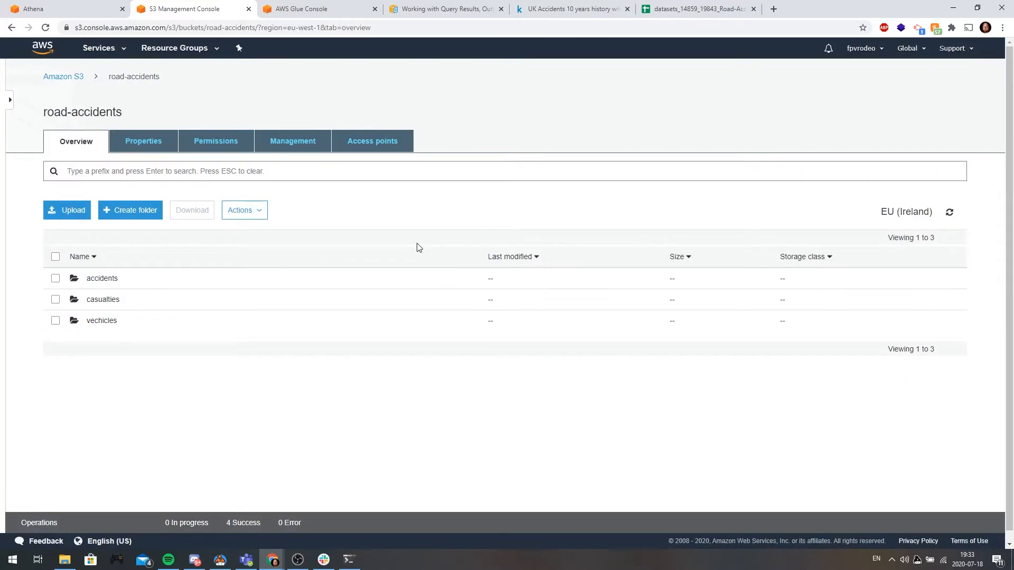
# In the AWS Glue console, keep Accidents as the crawler name and Data stores as the crawler source type
pyautogui.click(296, 10)
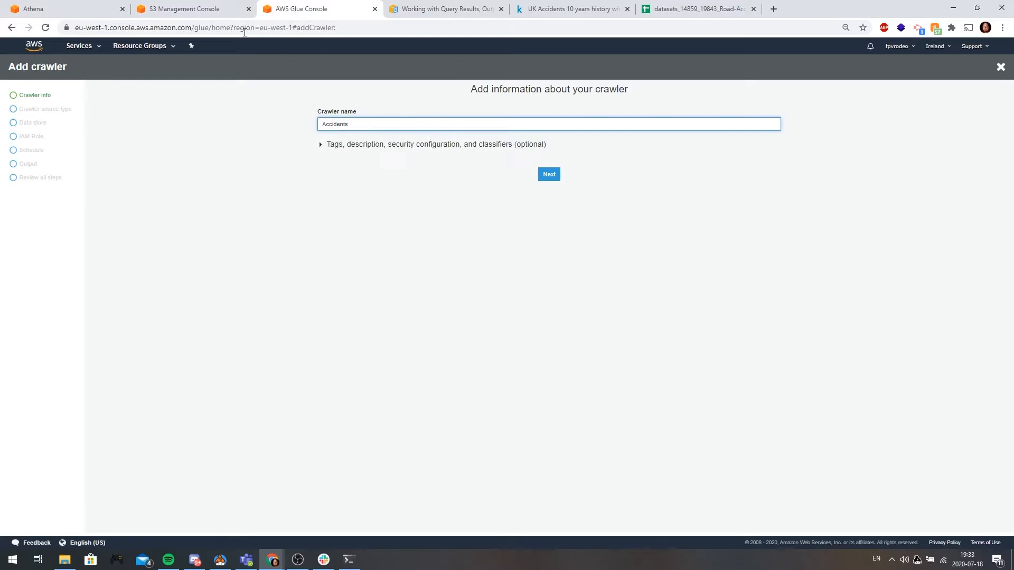
pyautogui.click(321, 145)
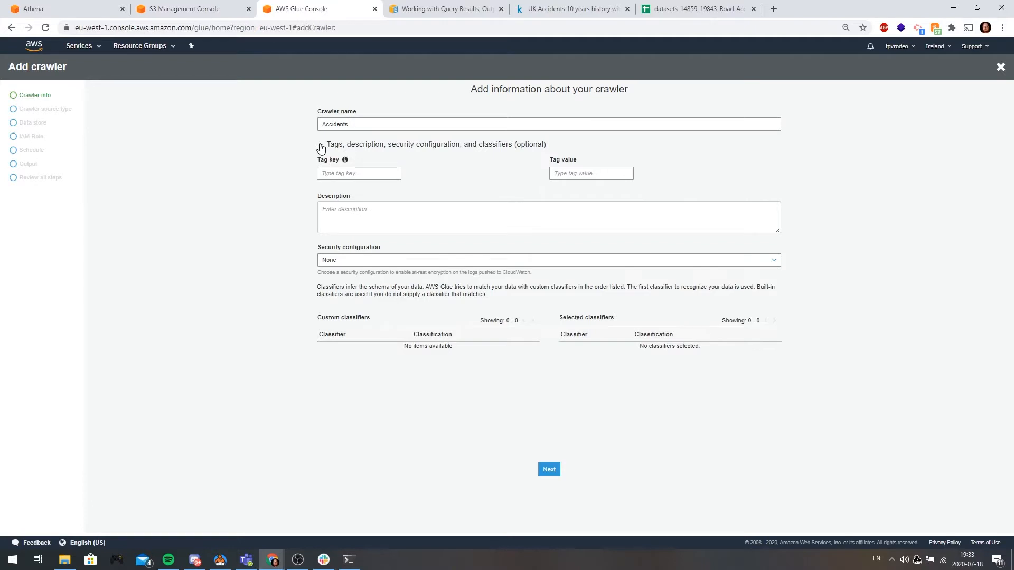
pyautogui.click(321, 145)
pyautogui.moveTo(396, 127); pyautogui.dragTo(306, 126)
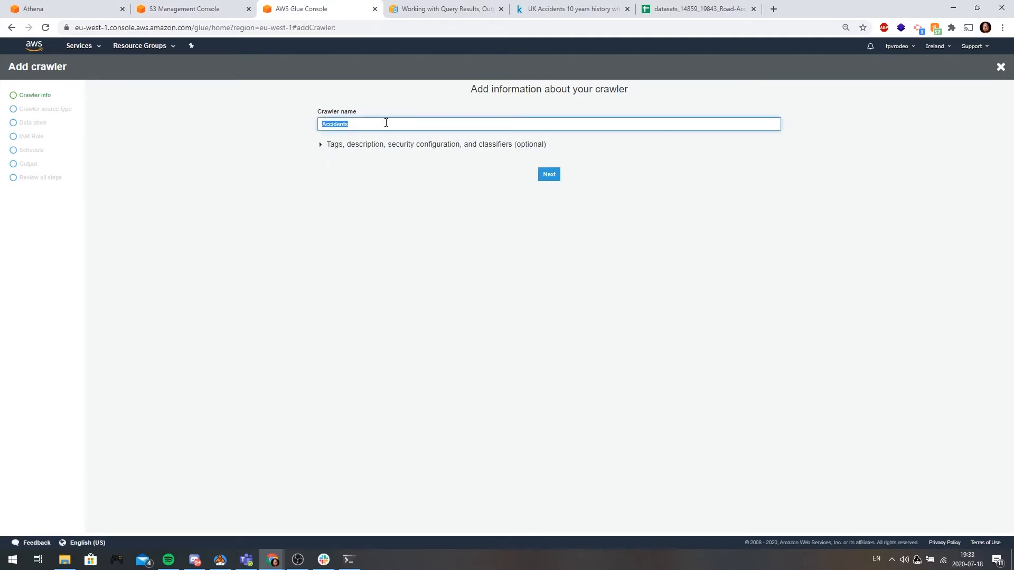
pyautogui.click(411, 123)
pyautogui.click(321, 147)
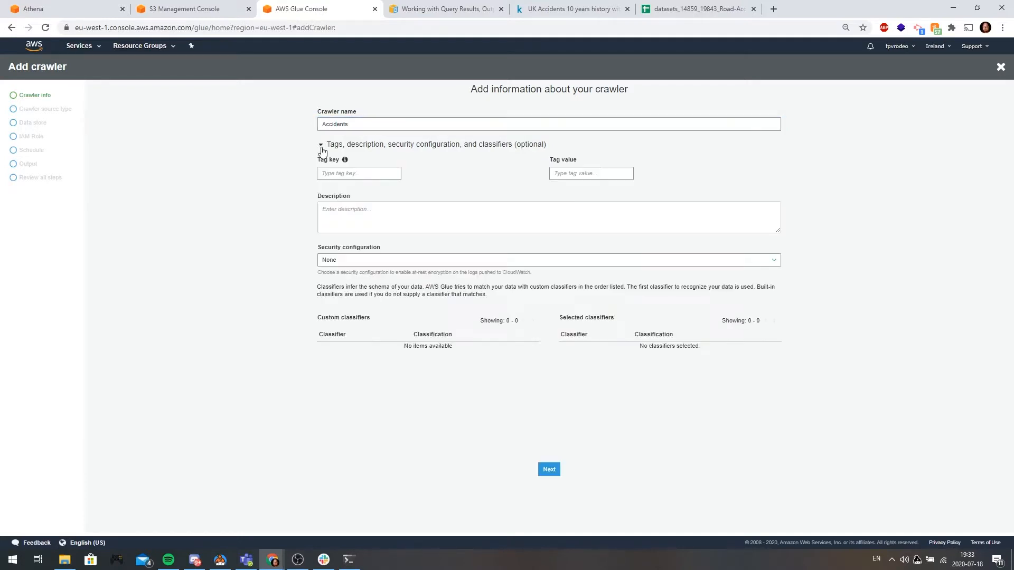
pyautogui.click(321, 148)
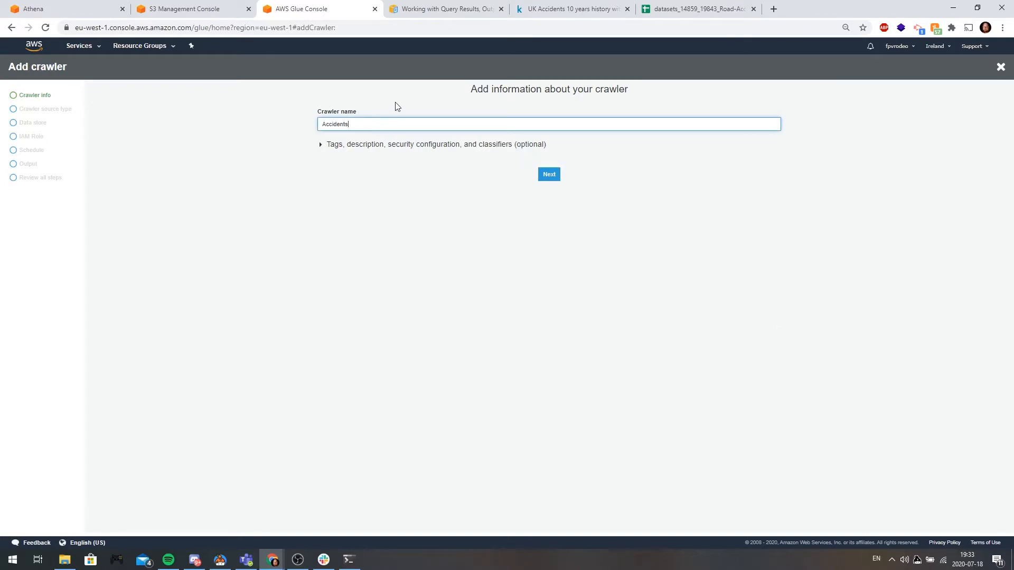
pyautogui.click(552, 178)
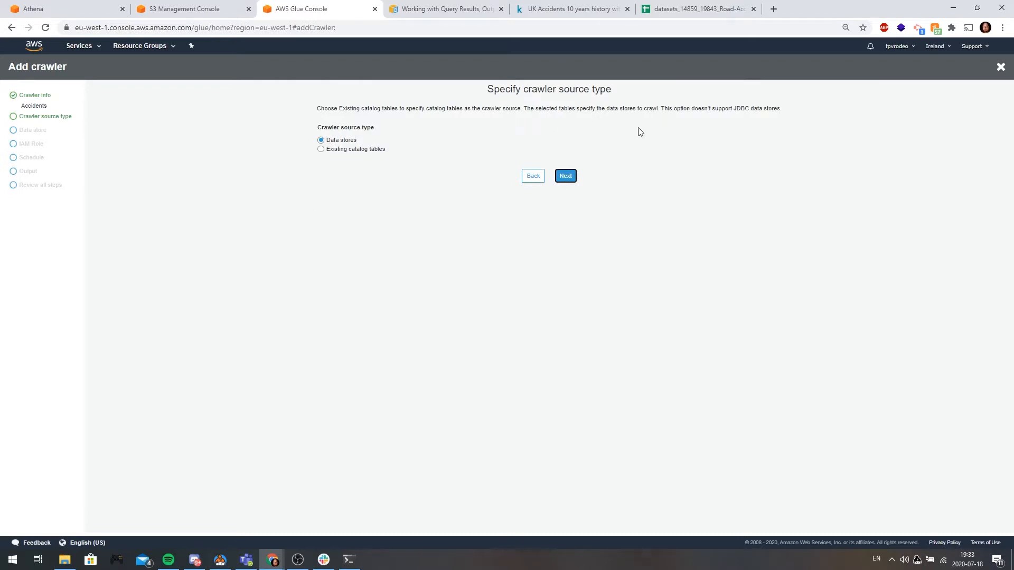
pyautogui.click(566, 179)
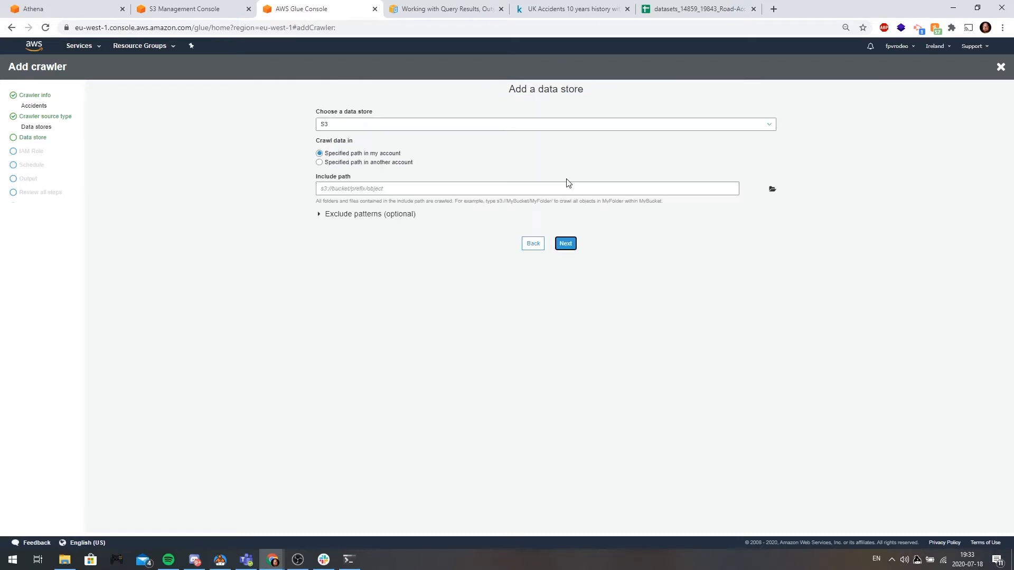
# Add the S3 path s3://road-accidents/accidents as the crawler's first data store
pyautogui.click(438, 127)
pyautogui.click(453, 127)
pyautogui.click(773, 191)
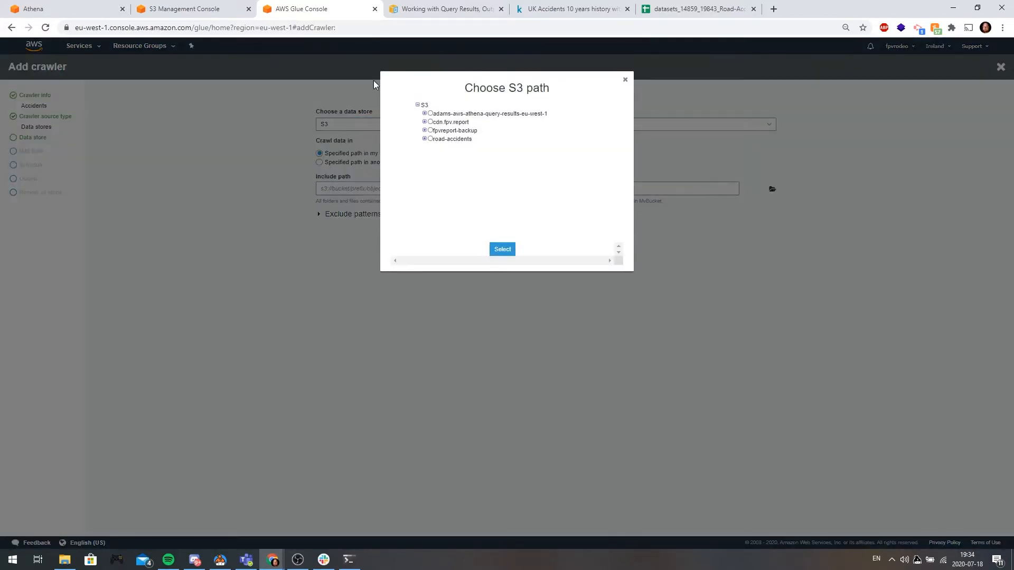
pyautogui.click(425, 140)
pyautogui.click(438, 148)
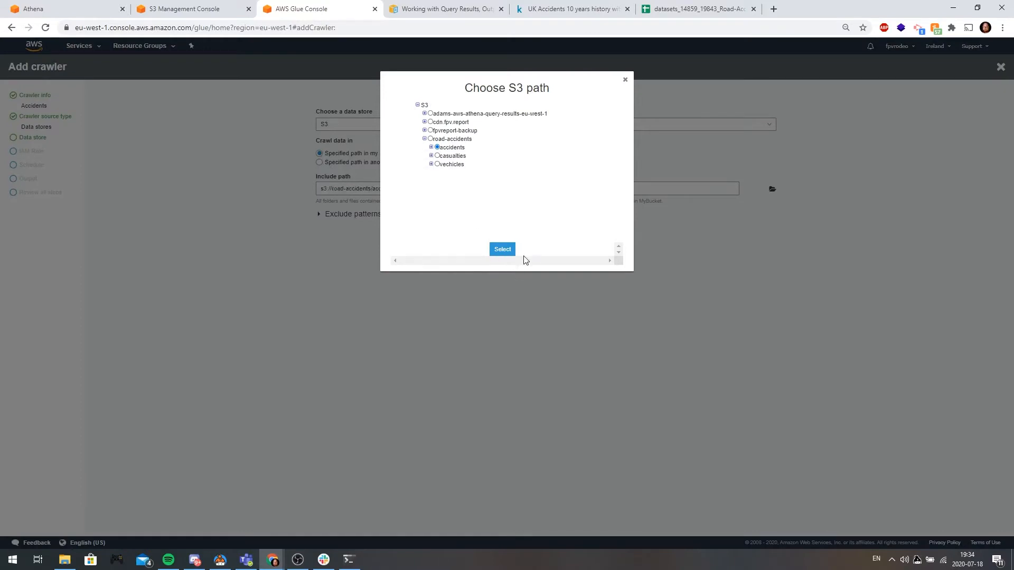
pyautogui.click(504, 250)
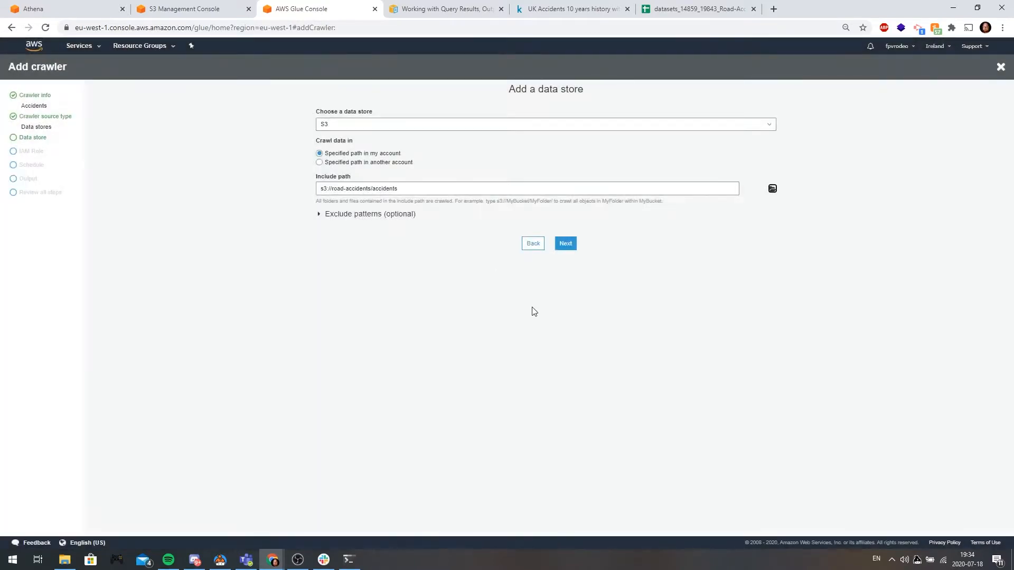
pyautogui.click(565, 244)
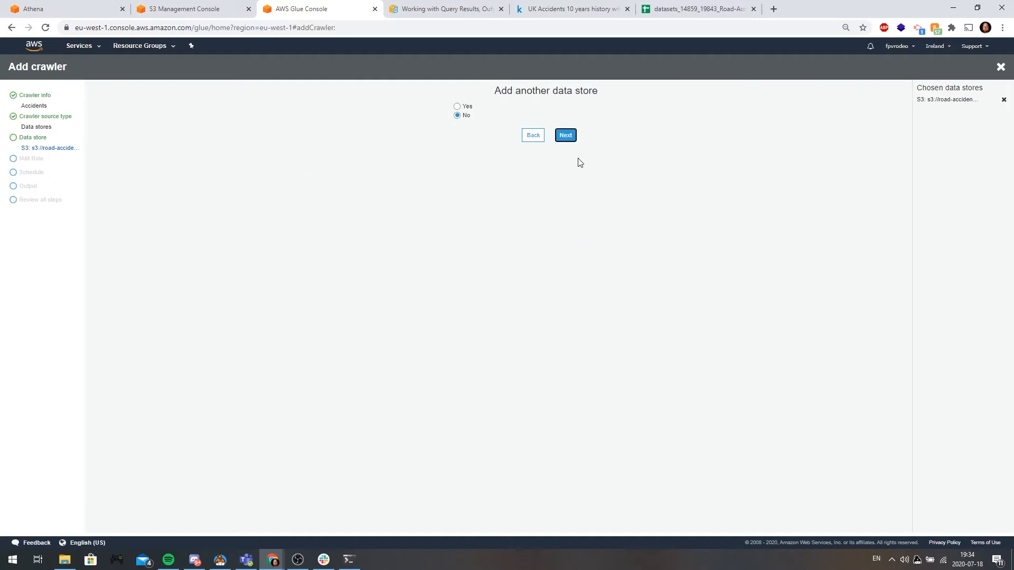
# Add another S3 data store to the crawler with the path s3://road-accidents/casualties
pyautogui.click(465, 108)
pyautogui.click(565, 136)
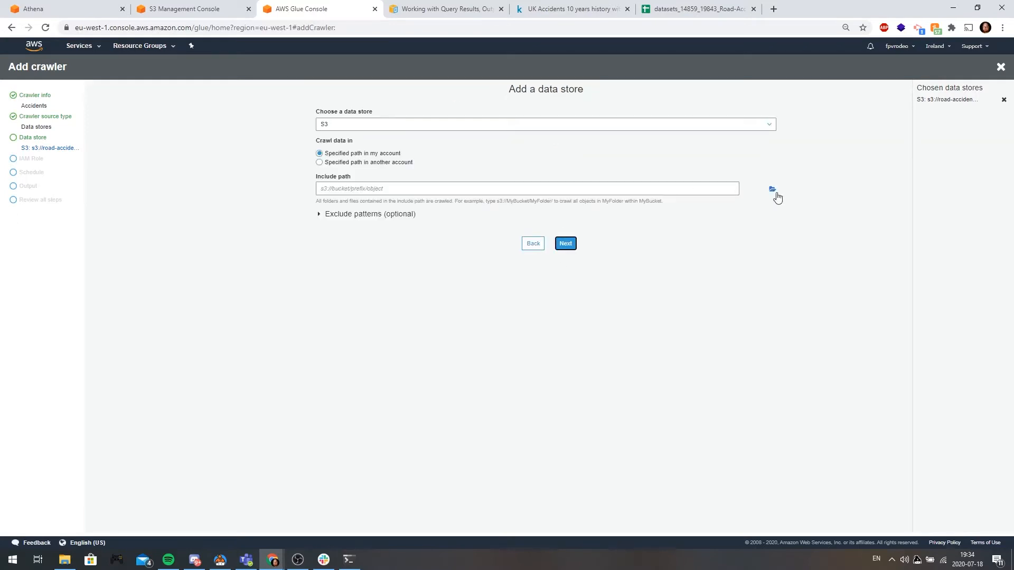
pyautogui.click(772, 190)
pyautogui.click(424, 139)
pyautogui.click(436, 170)
pyautogui.click(503, 249)
pyautogui.click(566, 244)
# Start a third S3 data store and set its include path to s3://road-accidents/vechicles
pyautogui.click(457, 106)
pyautogui.click(567, 135)
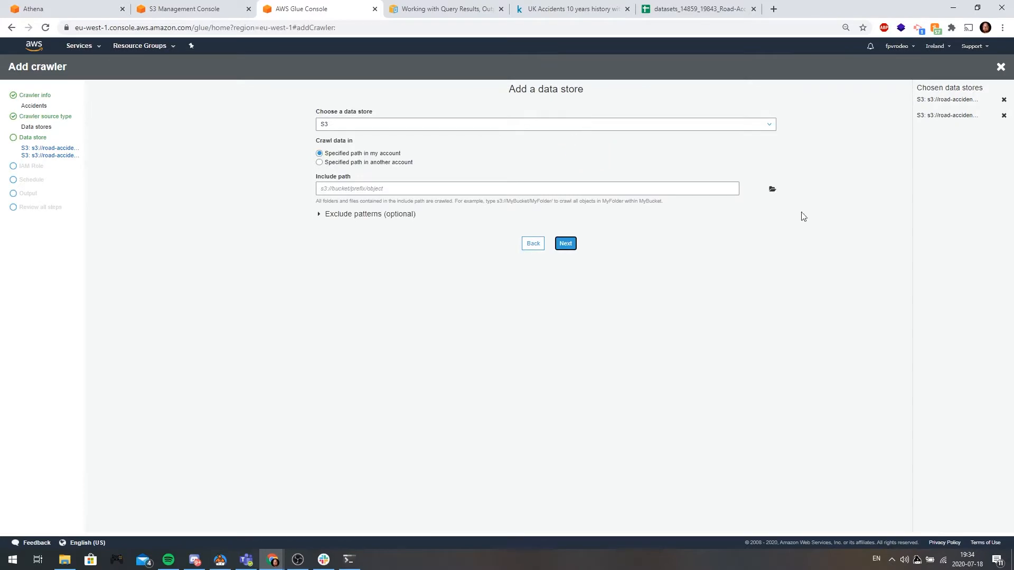
pyautogui.click(771, 189)
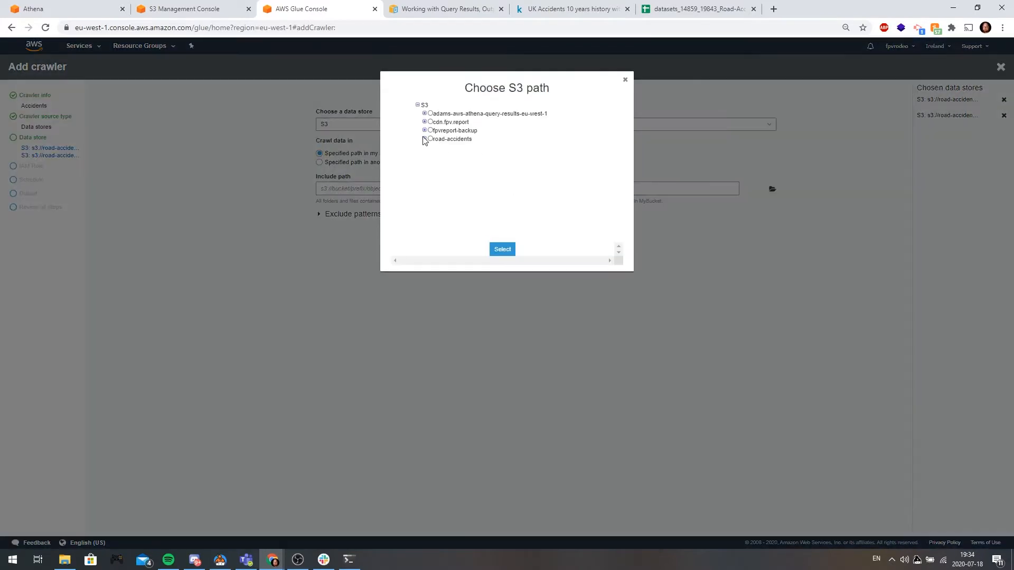
pyautogui.click(424, 138)
pyautogui.click(437, 164)
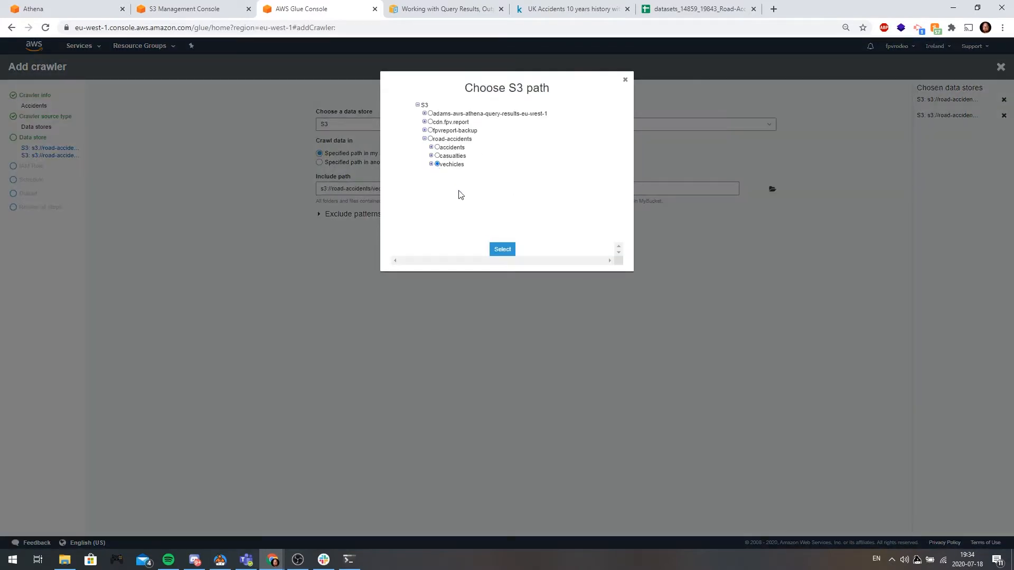
pyautogui.click(504, 250)
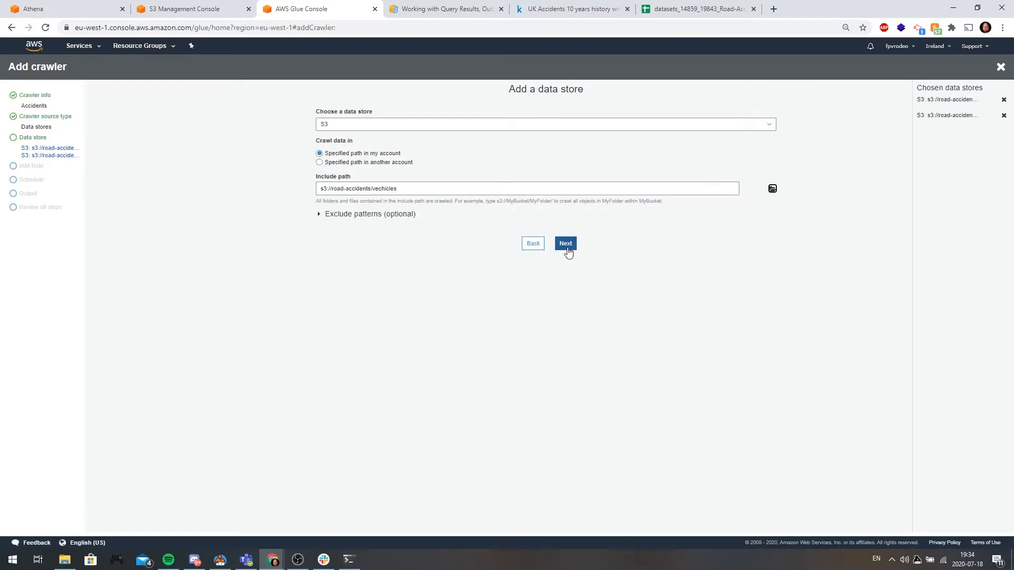
# Switch to the terminal, list the files in the road-accidents folder and print the first line of Accidents0514.csv
pyautogui.moveTo(351, 565)
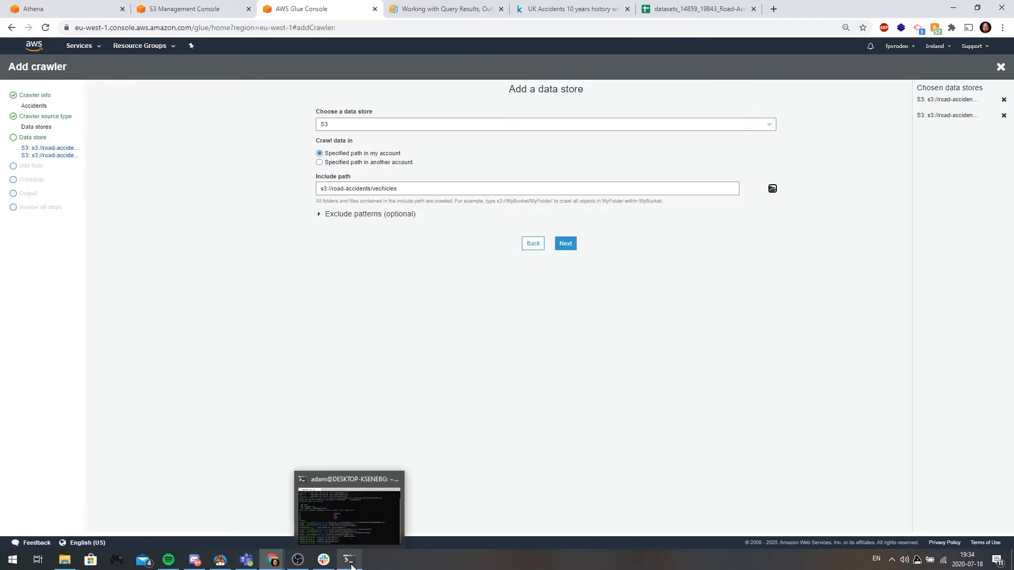
pyautogui.click(351, 515)
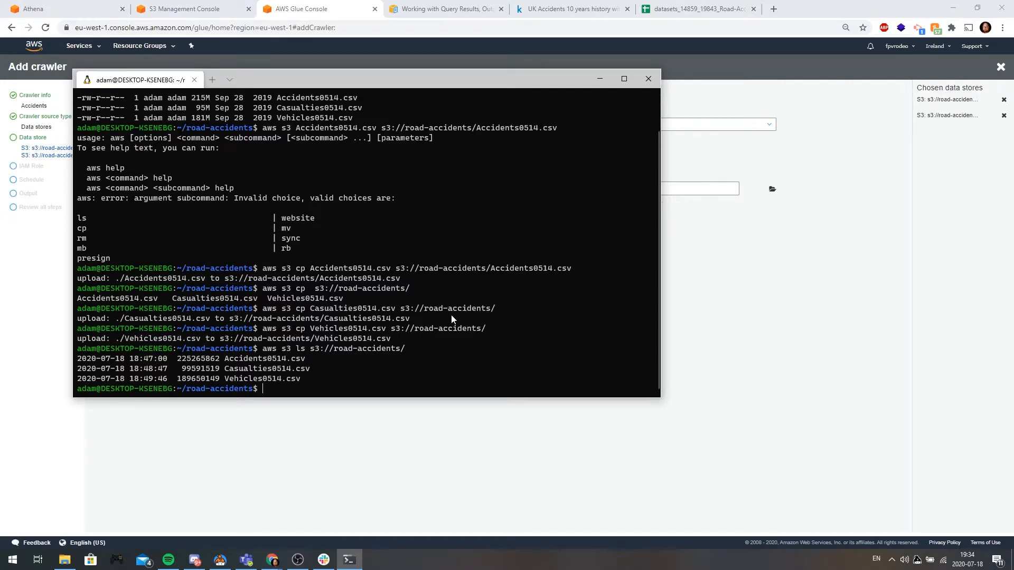
pyautogui.write('ls')
pyautogui.press('Return')
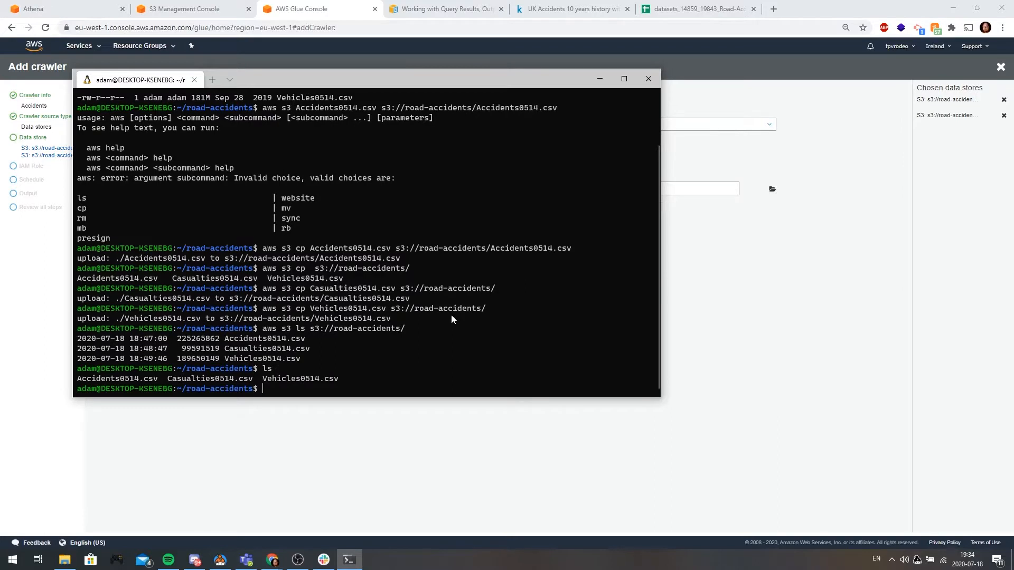
pyautogui.write('head -n 1A')
pyautogui.press('BackSpace')
pyautogui.write('A')
pyautogui.press('Tab')
pyautogui.press('Return')
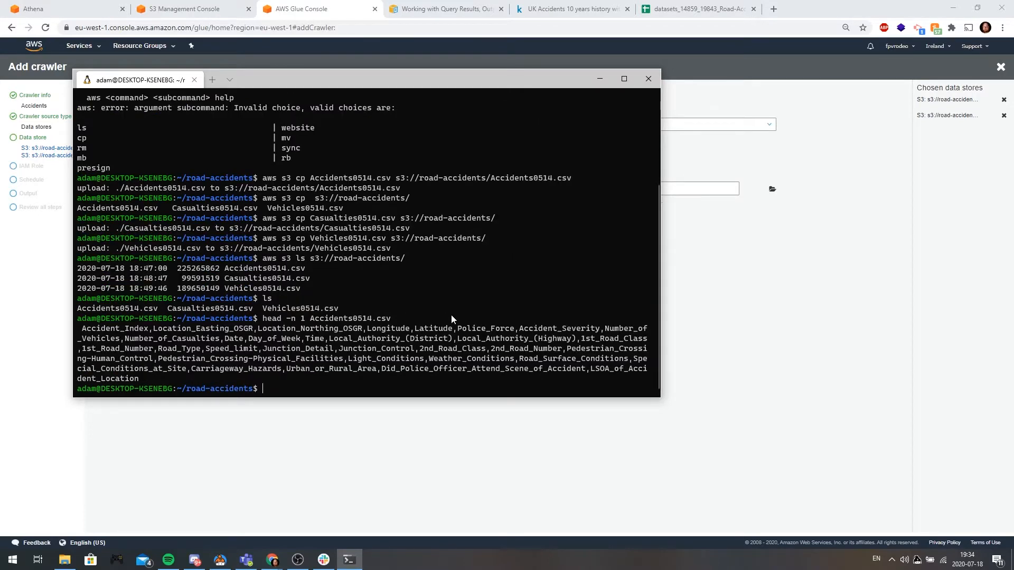
# Print the header line of Casualties0514.csv with head -n 1
pyautogui.press('Up')
pyautogui.press('BackSpace')
pyautogui.press('BackSpace')
pyautogui.press('BackSpace')
pyautogui.press('BackSpace')
pyautogui.press('BackSpace')
pyautogui.press('BackSpace')
pyautogui.press('BackSpace')
pyautogui.press('BackSpace')
pyautogui.press('BackSpace')
pyautogui.press('BackSpace')
pyautogui.press('BackSpace')
pyautogui.press('BackSpace')
pyautogui.press('BackSpace')
pyautogui.press('BackSpace')
pyautogui.press('BackSpace')
pyautogui.press('BackSpace')
pyautogui.press('BackSpace')
pyautogui.write('C')
pyautogui.press('Tab')
pyautogui.press('Return')
# Print the header line of Vehicles0514.csv with head -n 1
pyautogui.press('Up')
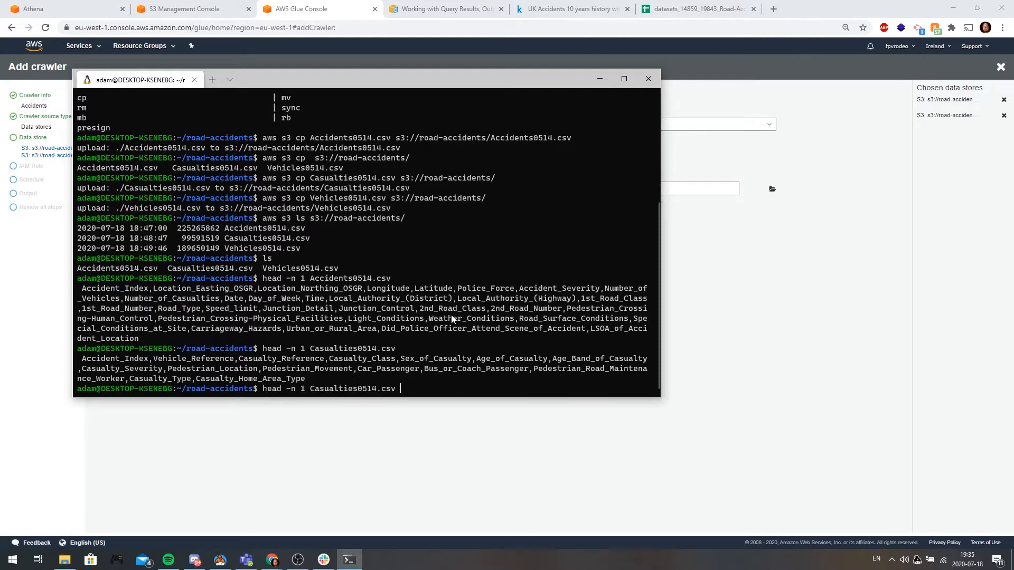
pyautogui.hotkey('ctrl', 'w')
pyautogui.write('V')
pyautogui.press('Tab')
pyautogui.press('Return')
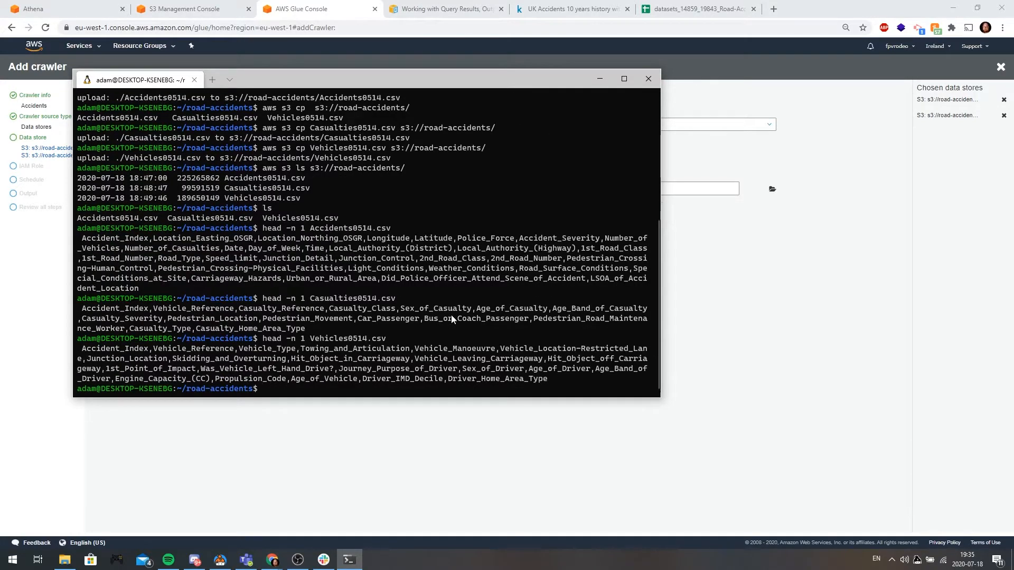
# Return to the AWS Glue console, confirm the vechicles data store and decline adding another one
pyautogui.click(718, 301)
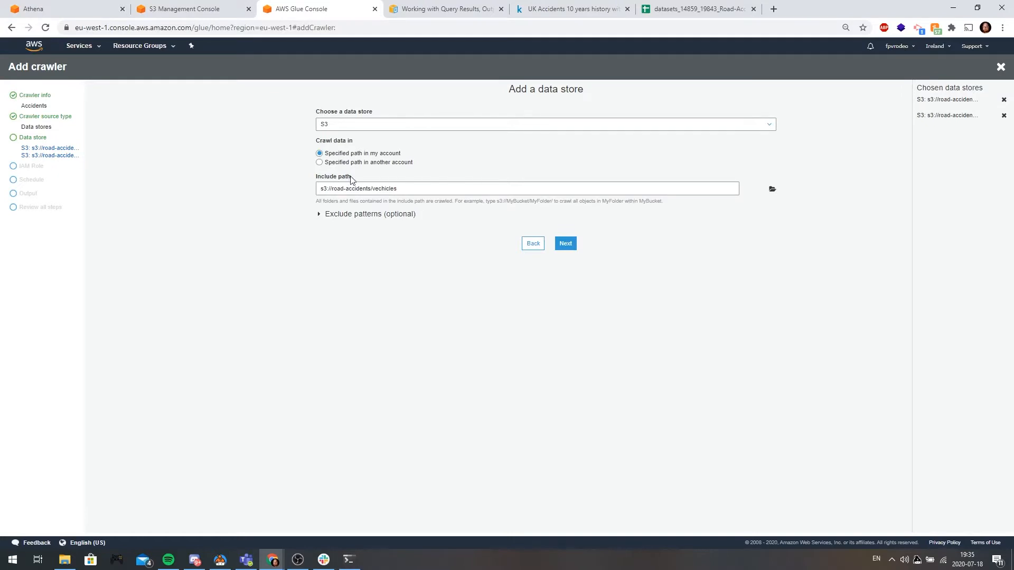
pyautogui.click(568, 248)
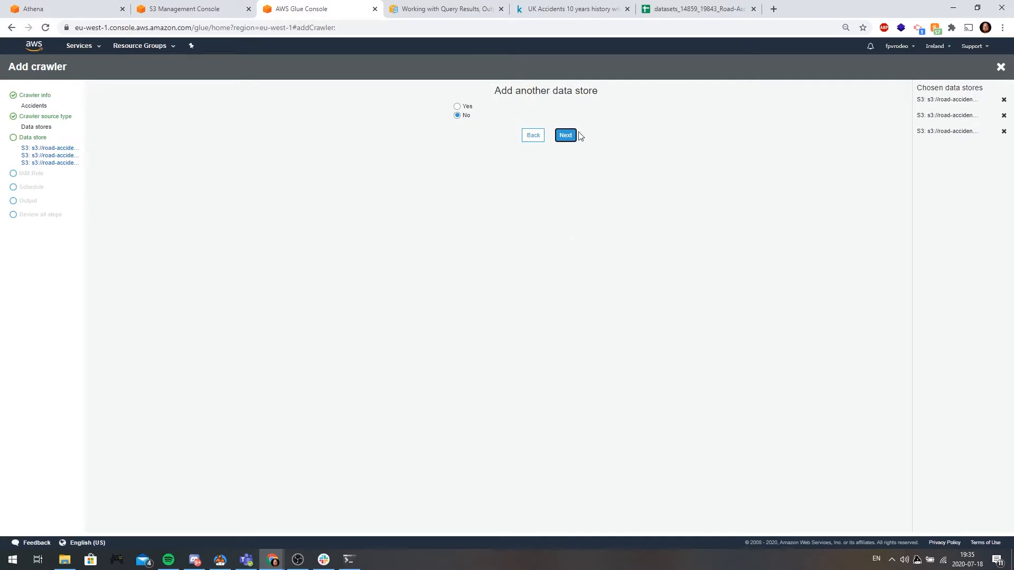
pyautogui.click(564, 137)
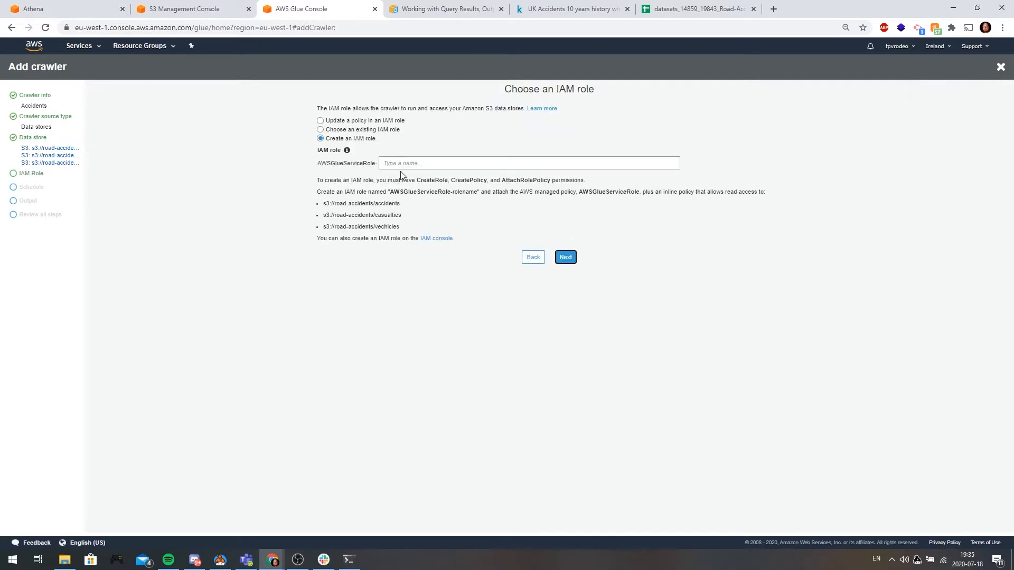
# Create an IAM role for the crawler with the name suffix Crawler after AWSGlueServiceRole-
pyautogui.click(424, 167)
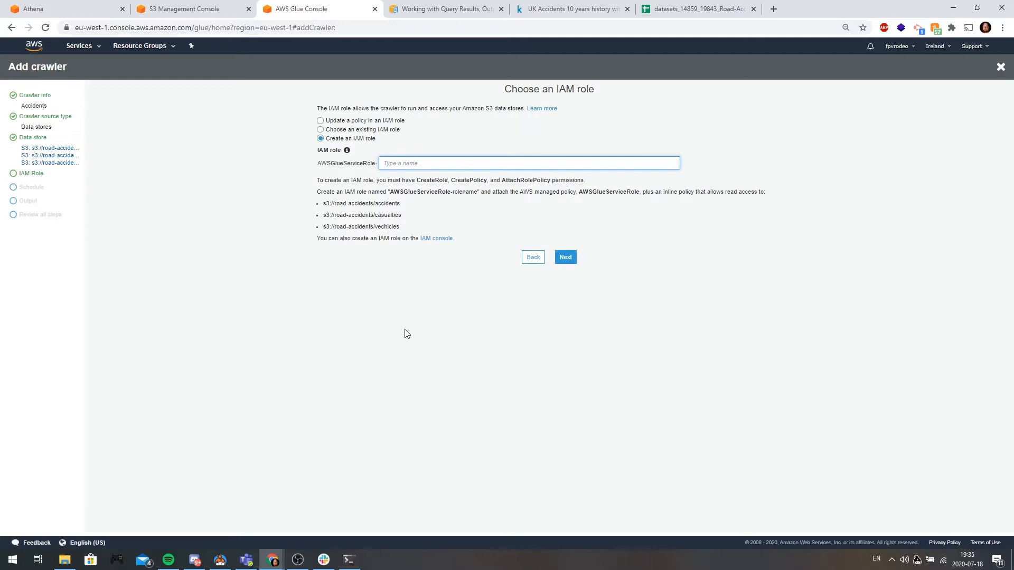
pyautogui.write('Crawler')
pyautogui.click(565, 258)
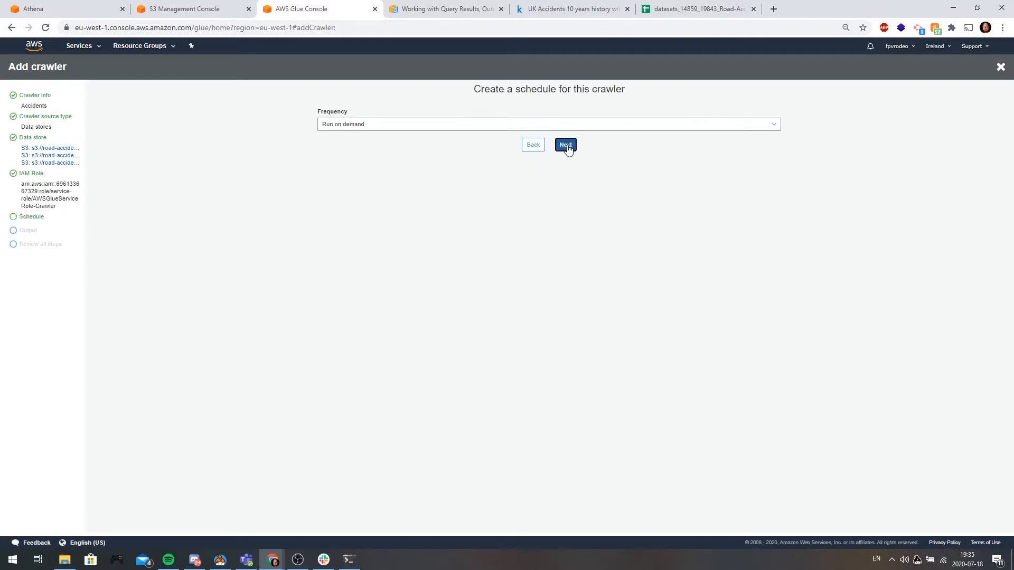
# Check the crawler's schedule frequency options and keep it set to Run on demand
pyautogui.click(607, 123)
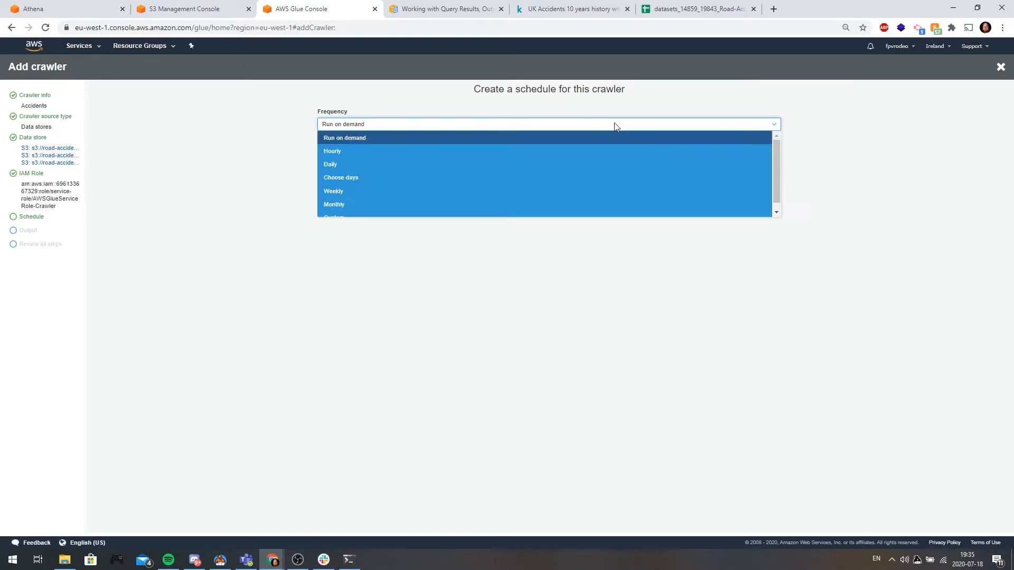
pyautogui.click(616, 127)
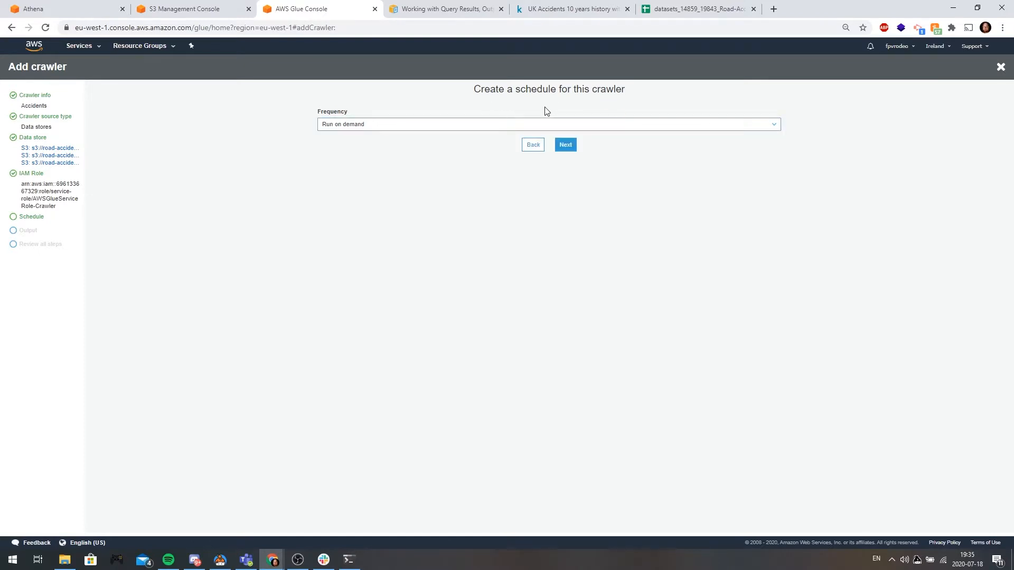
pyautogui.click(565, 145)
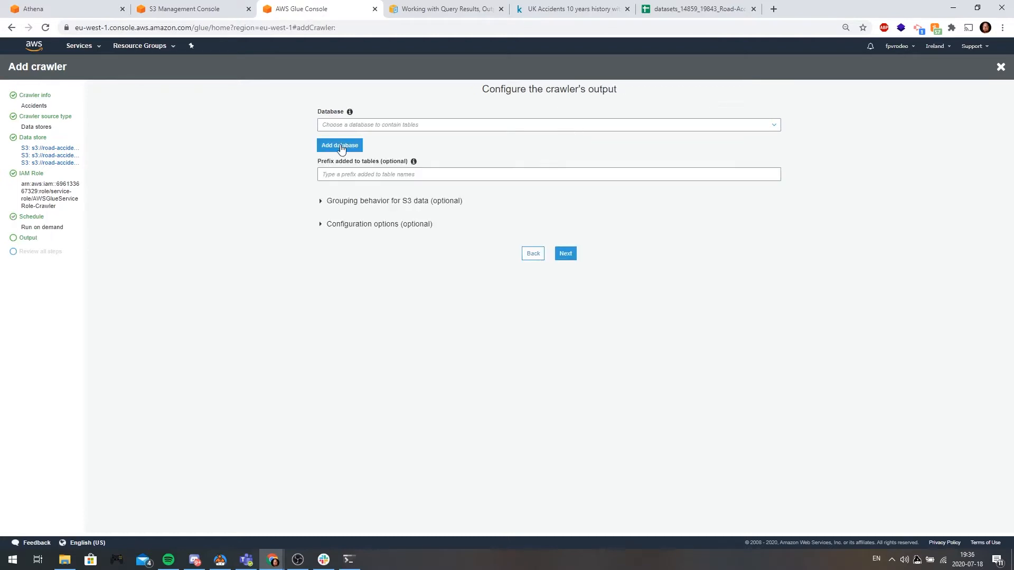
# Create a database named road-accidents for the crawler's output and finish creating the crawler
pyautogui.click(340, 146)
pyautogui.click(481, 121)
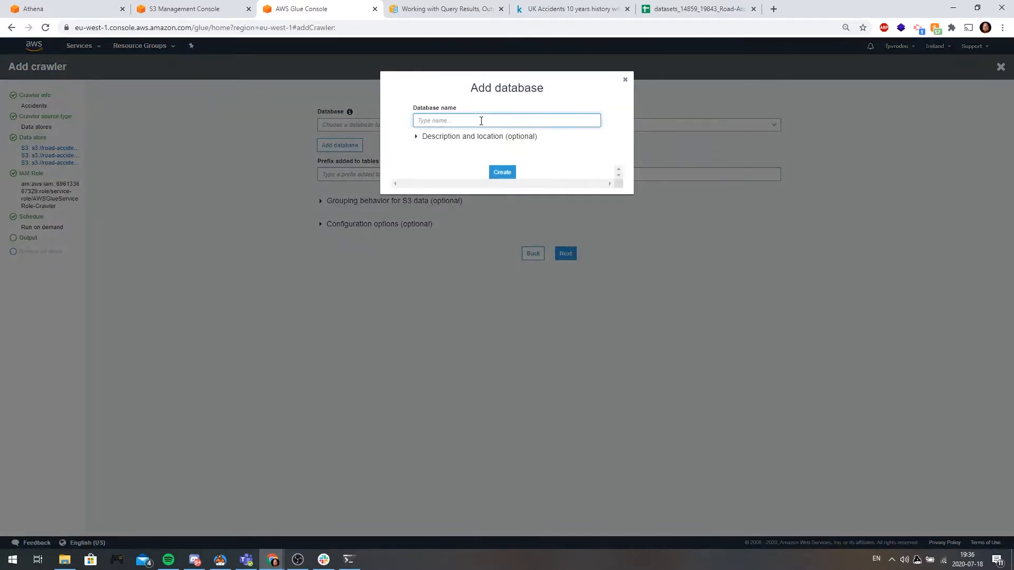
pyautogui.write('road-accidents')
pyautogui.click(424, 137)
pyautogui.click(425, 137)
pyautogui.click(460, 143)
pyautogui.click(462, 143)
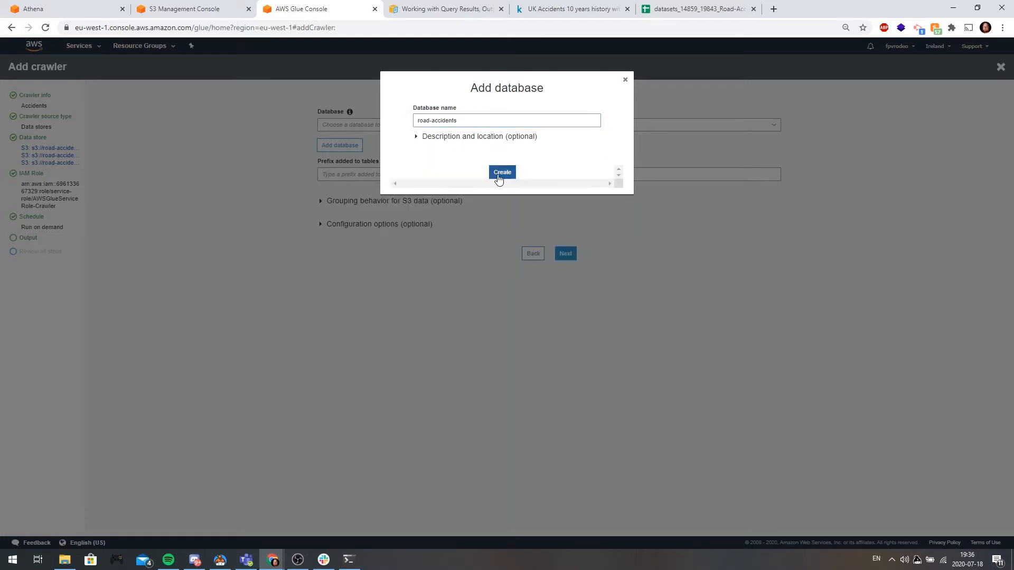
pyautogui.click(500, 173)
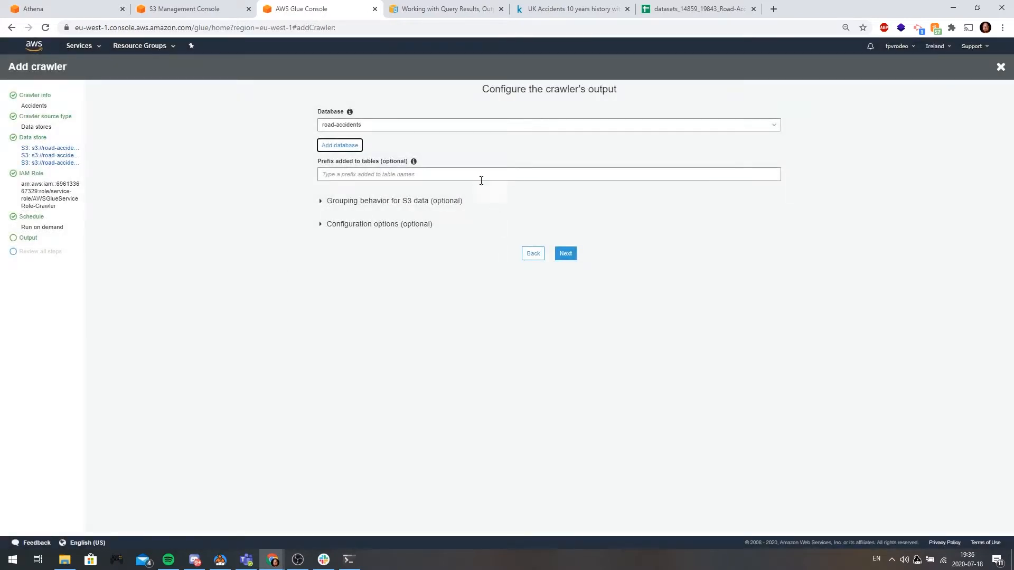
pyautogui.click(564, 254)
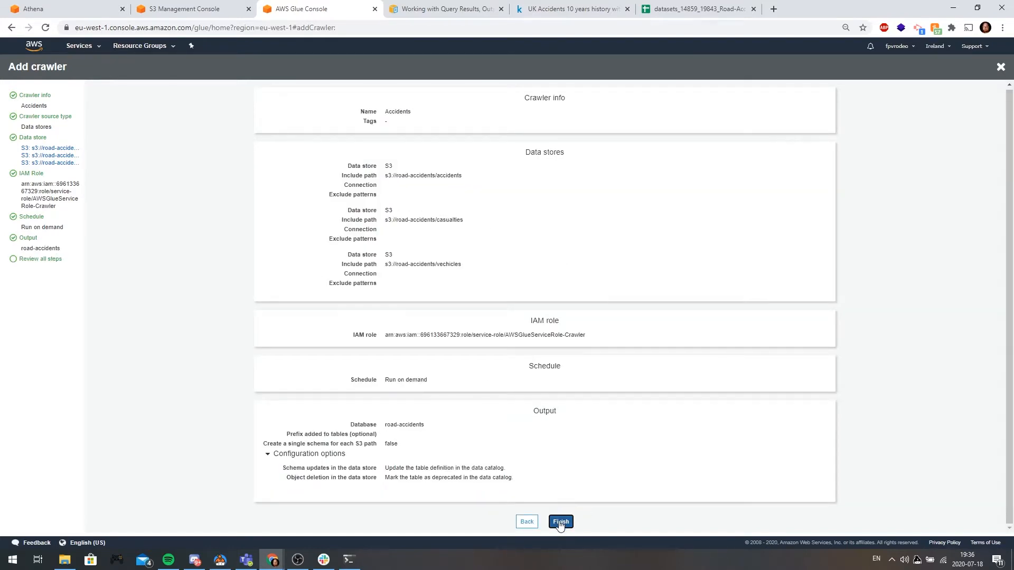
pyautogui.click(560, 522)
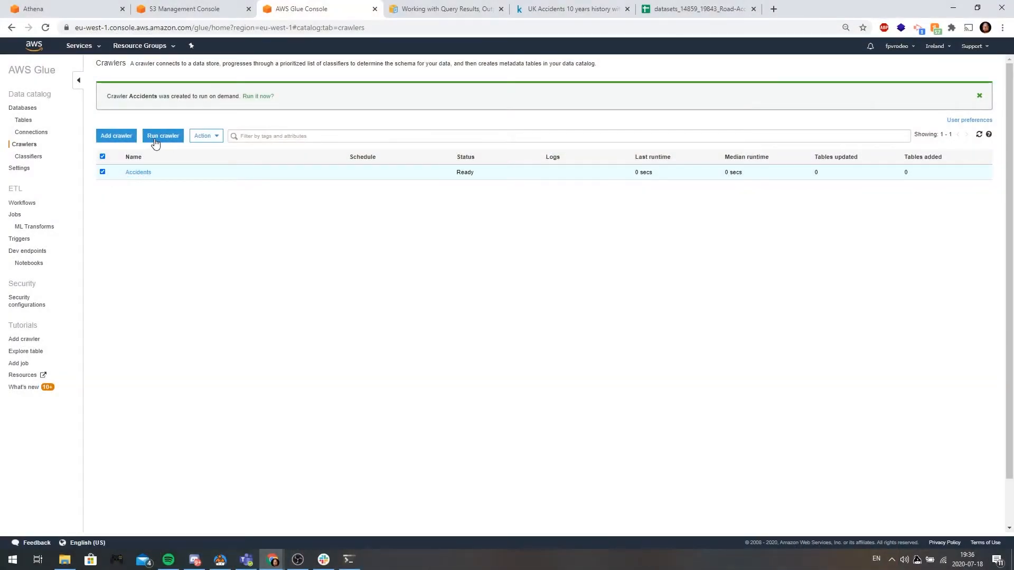
# Run the Accidents crawler and check its completion message for the tables created
pyautogui.click(155, 137)
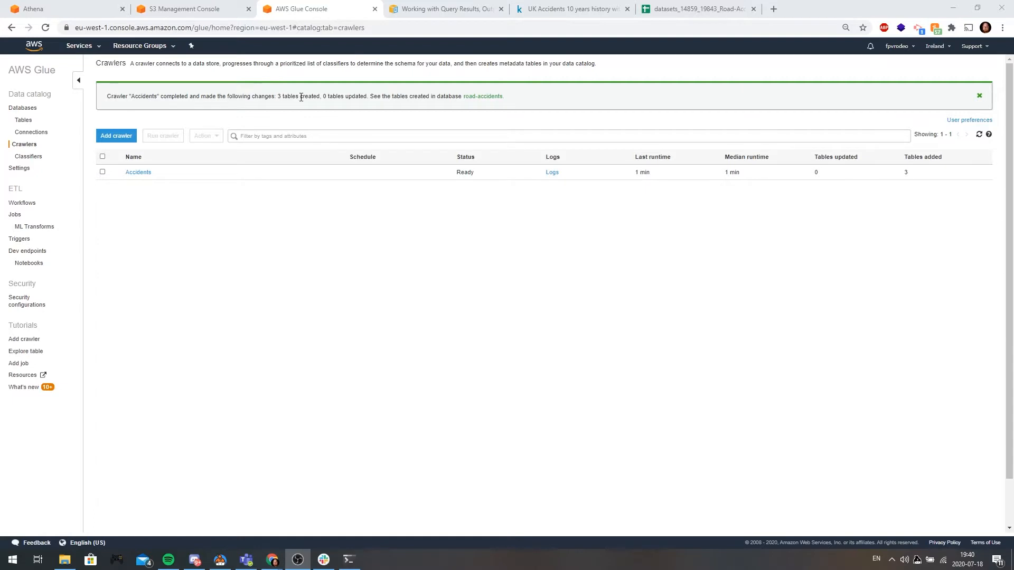
pyautogui.moveTo(282, 97); pyautogui.dragTo(320, 97)
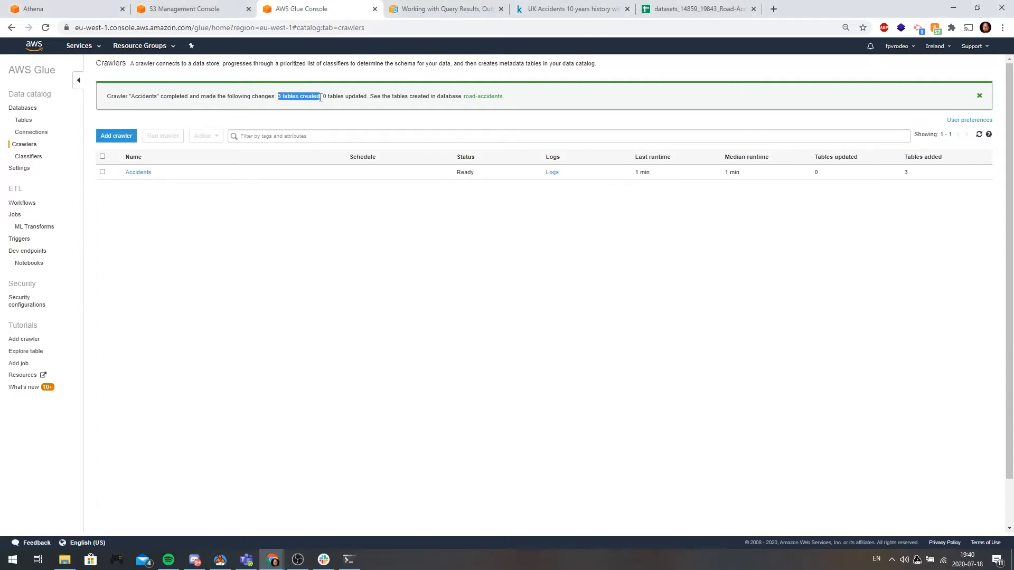
pyautogui.click(386, 97)
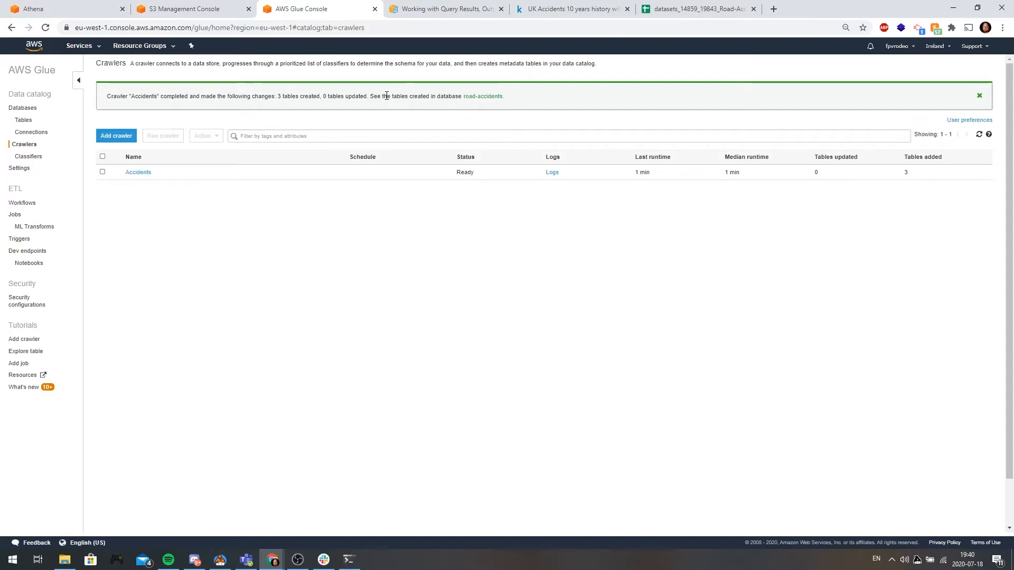
# Open the Glue tables list and review the column names and data types of the accidents table
pyautogui.click(23, 120)
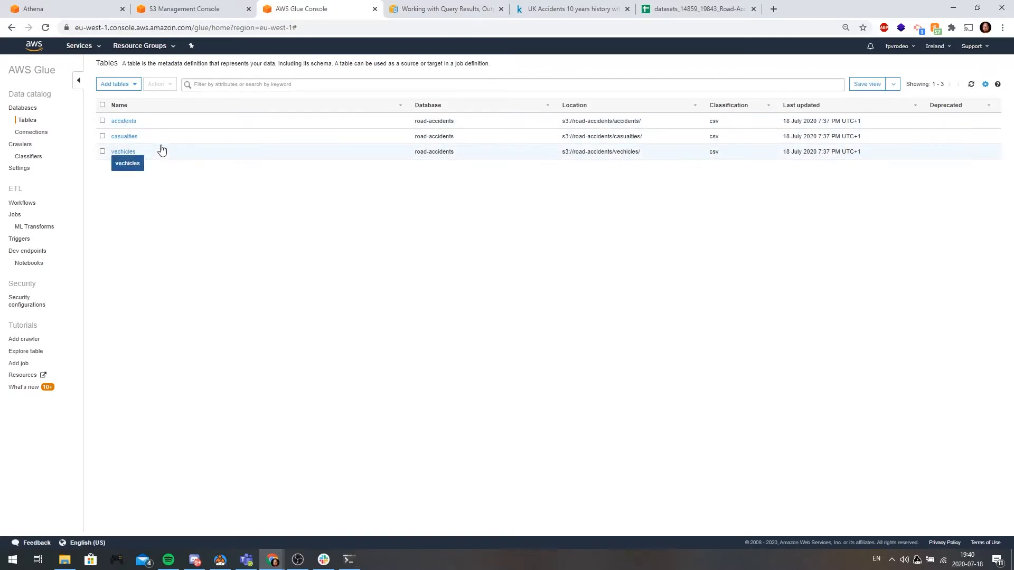
pyautogui.click(124, 122)
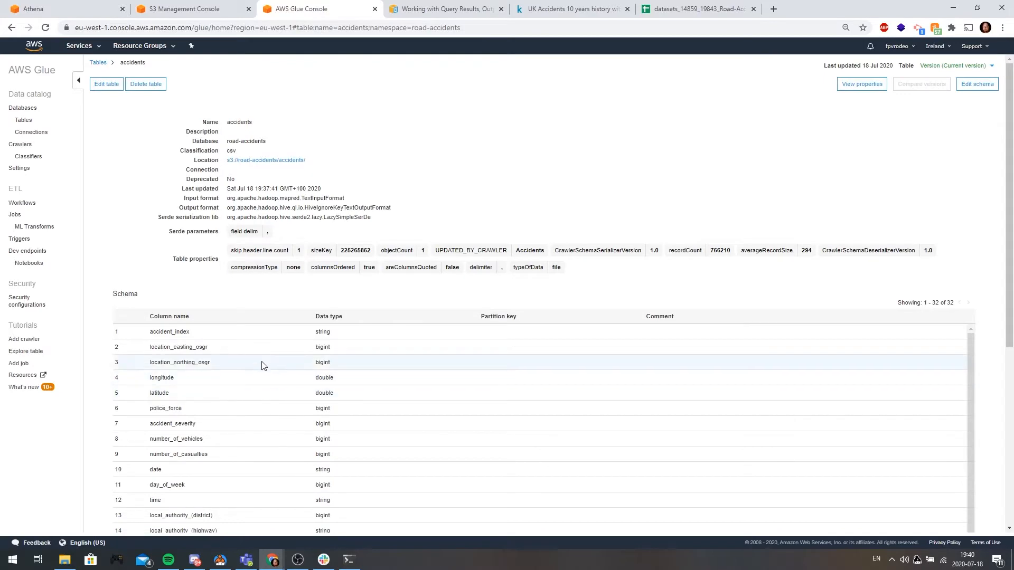
pyautogui.scroll(-3, 96, 229)
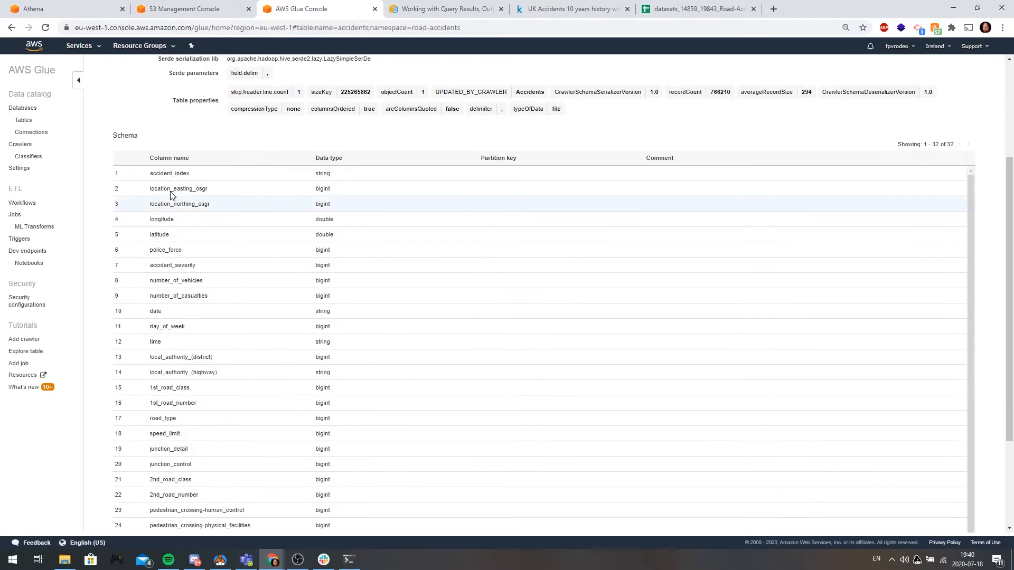
pyautogui.scroll(-1, 125, 198)
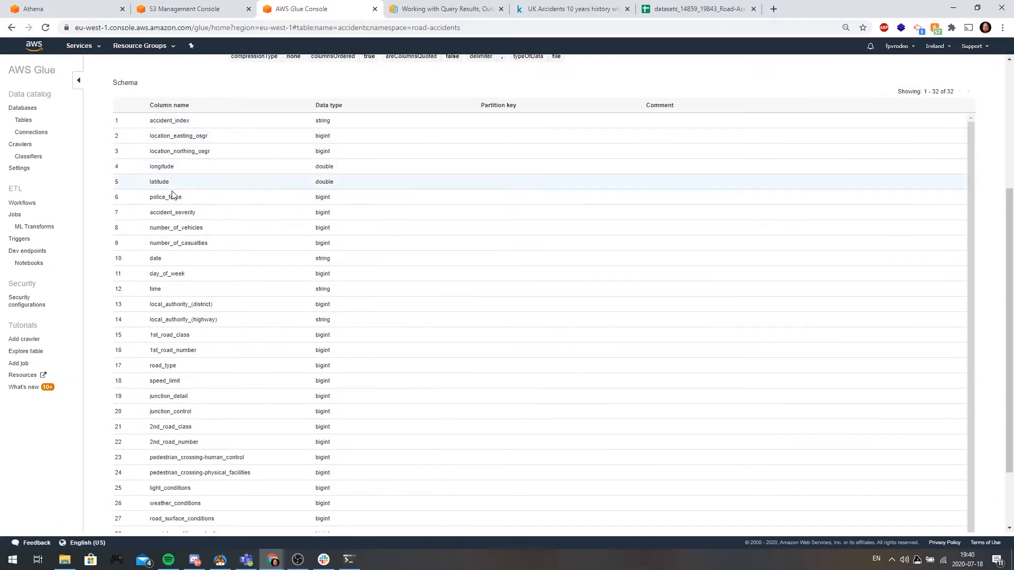
pyautogui.scroll(4, 69, 133)
pyautogui.hotkey('alt', 'Left')
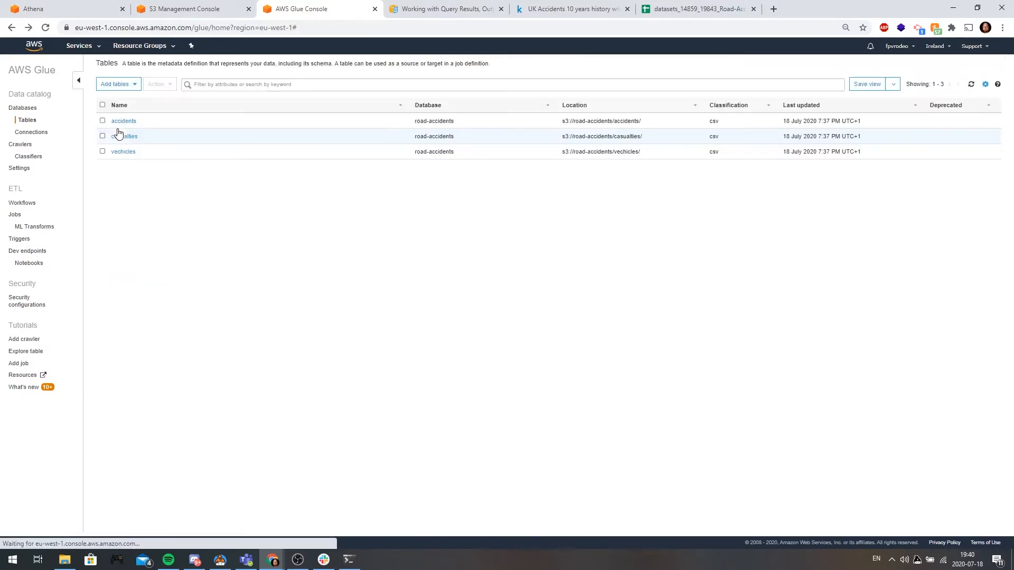
# Review the schemas of the casualties and vechicles tables in the Glue catalog
pyautogui.click(127, 136)
pyautogui.scroll(-1, 97, 307)
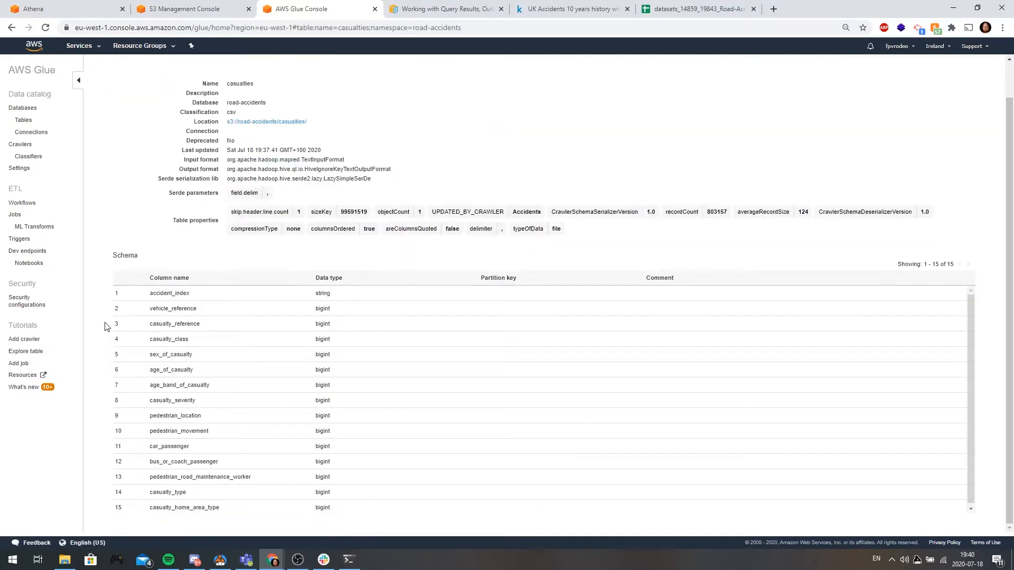
pyautogui.hotkey('alt', 'Left')
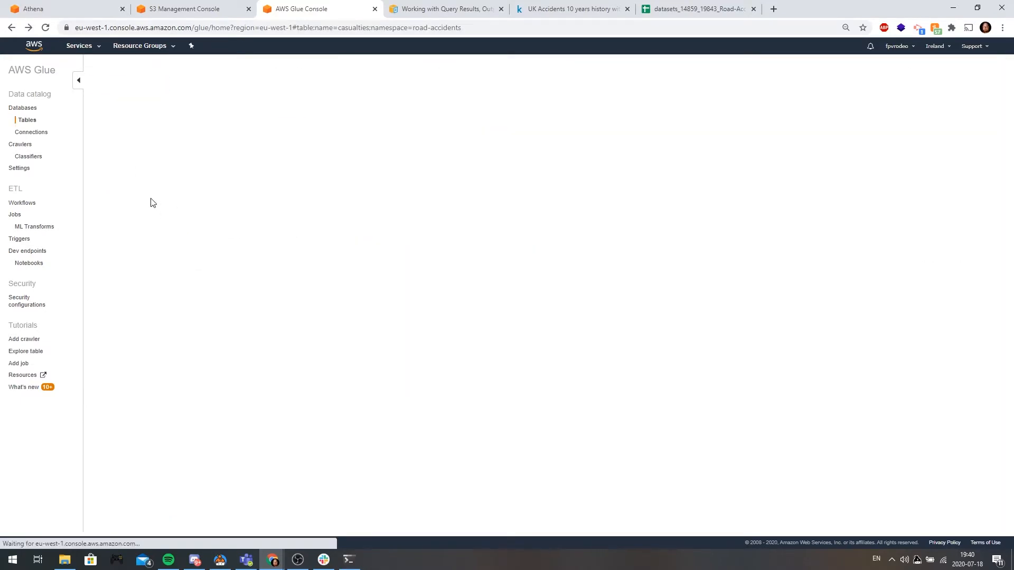
pyautogui.click(127, 151)
pyautogui.scroll(-3, 96, 272)
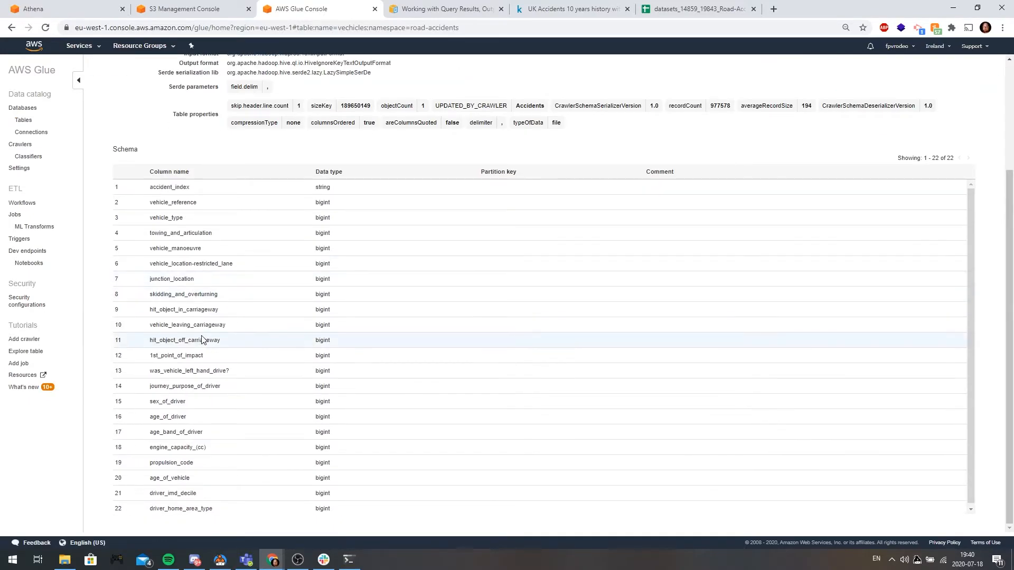
pyautogui.hotkey('alt', 'Left')
pyautogui.click(126, 158)
pyautogui.scroll(-3, 104, 275)
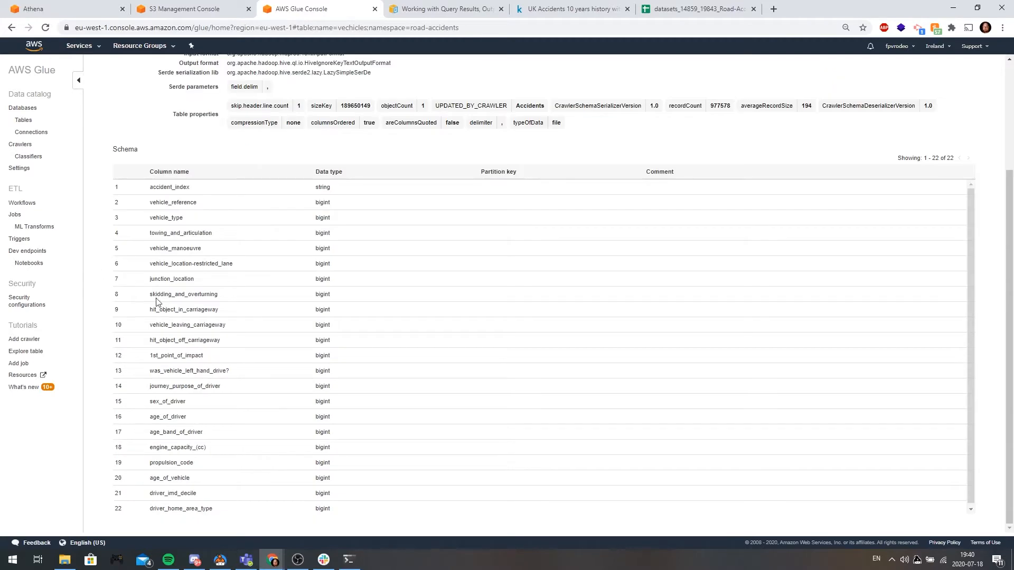
# Compare the vechicles table schema with the CSV header lines in the terminal, widening the terminal window to read them
pyautogui.click(348, 561)
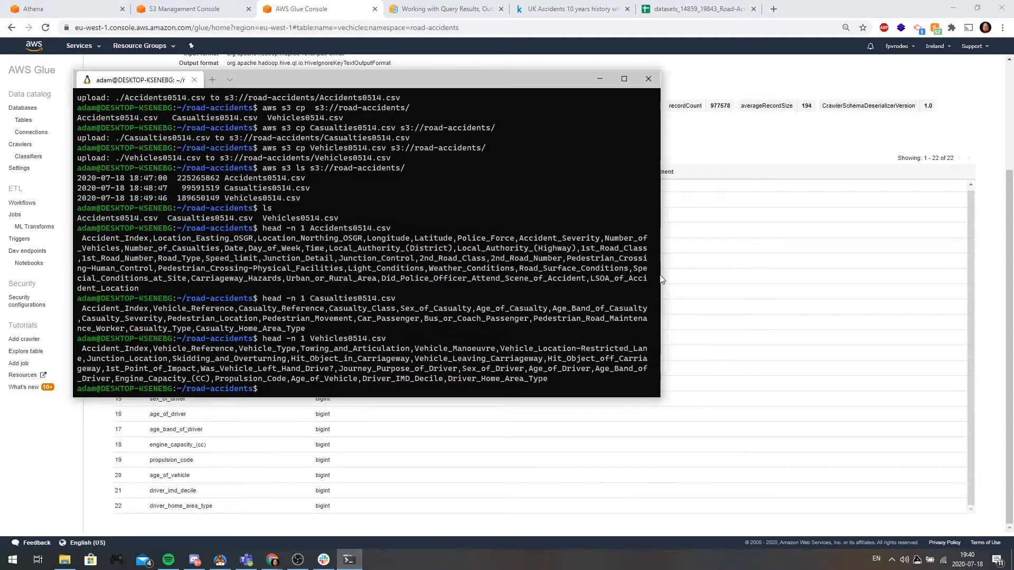
pyautogui.moveTo(664, 271); pyautogui.dragTo(903, 248)
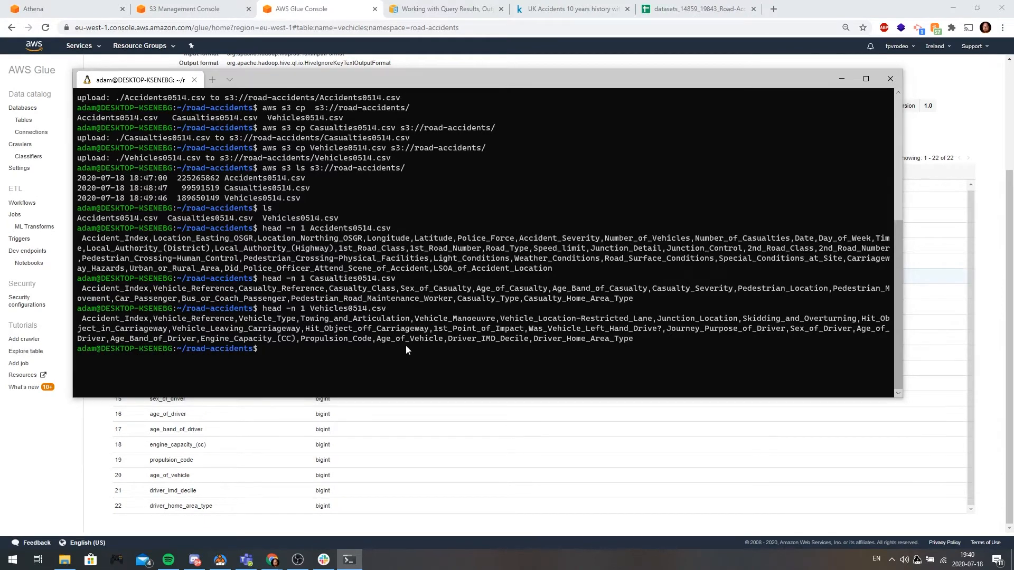
pyautogui.hotkey('alt', 'Tab')
pyautogui.scroll(3, 179, 126)
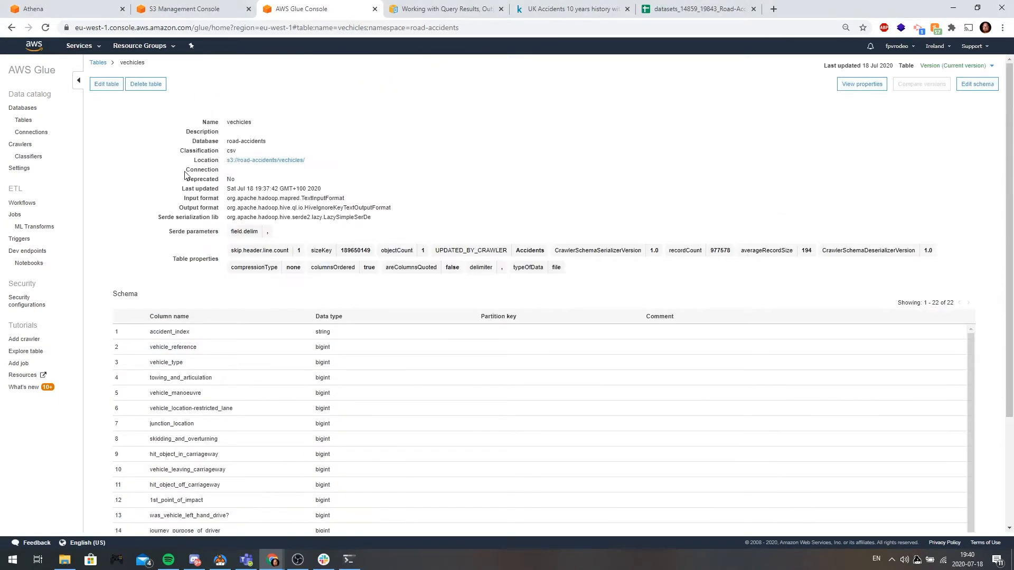
pyautogui.hotkey('alt', 'Tab')
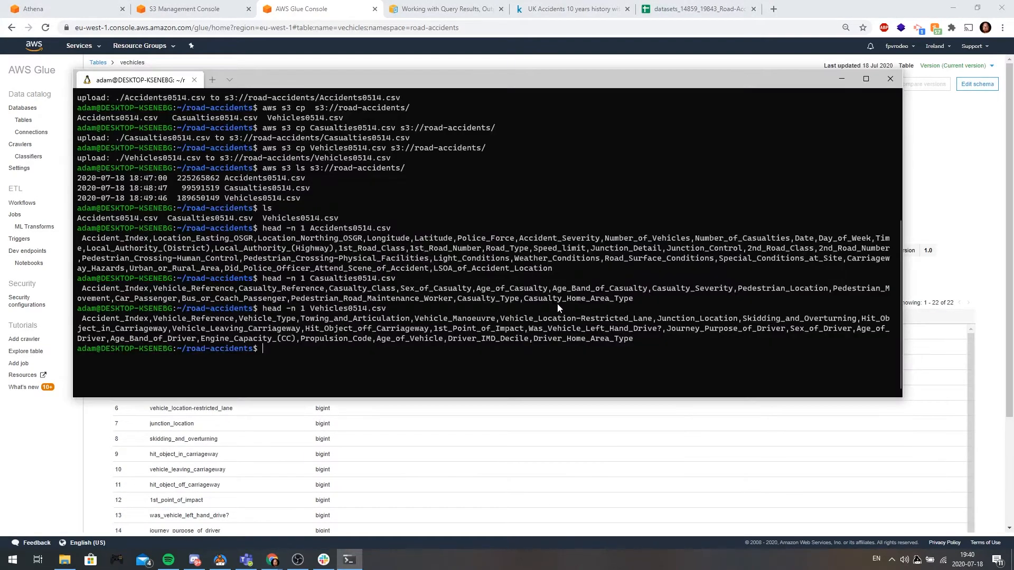
pyautogui.hotkey('alt', 'Tab')
# Switch to Athena, refresh the table list, run "select * from accidents limit 100;" and look across the result columns
pyautogui.click(64, 8)
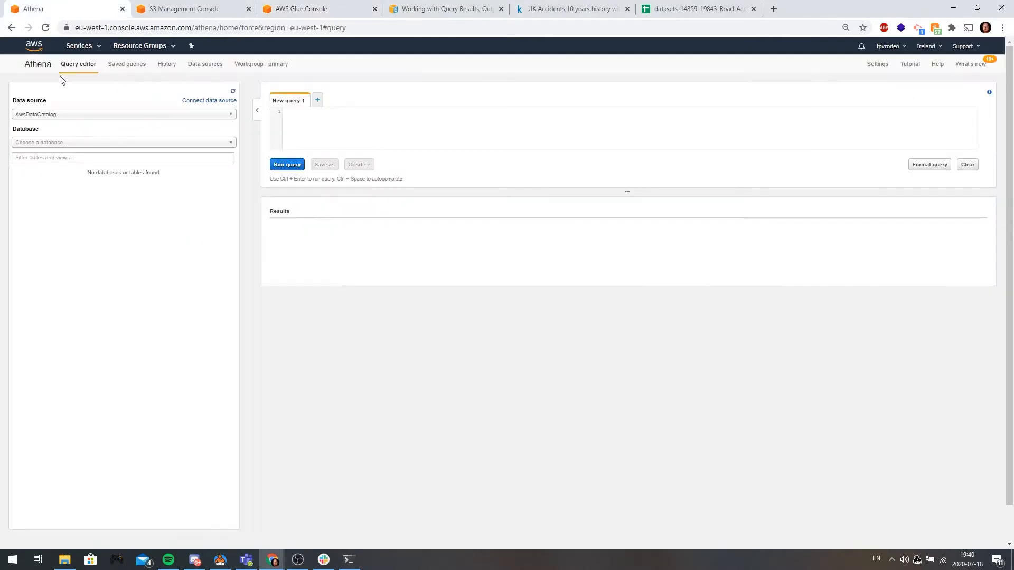
pyautogui.click(233, 94)
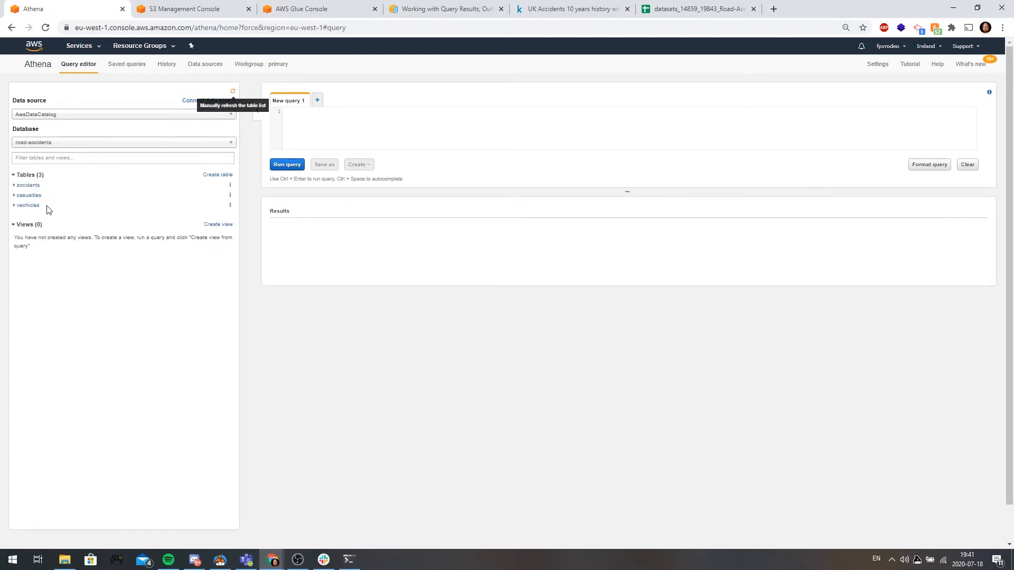
pyautogui.click(391, 134)
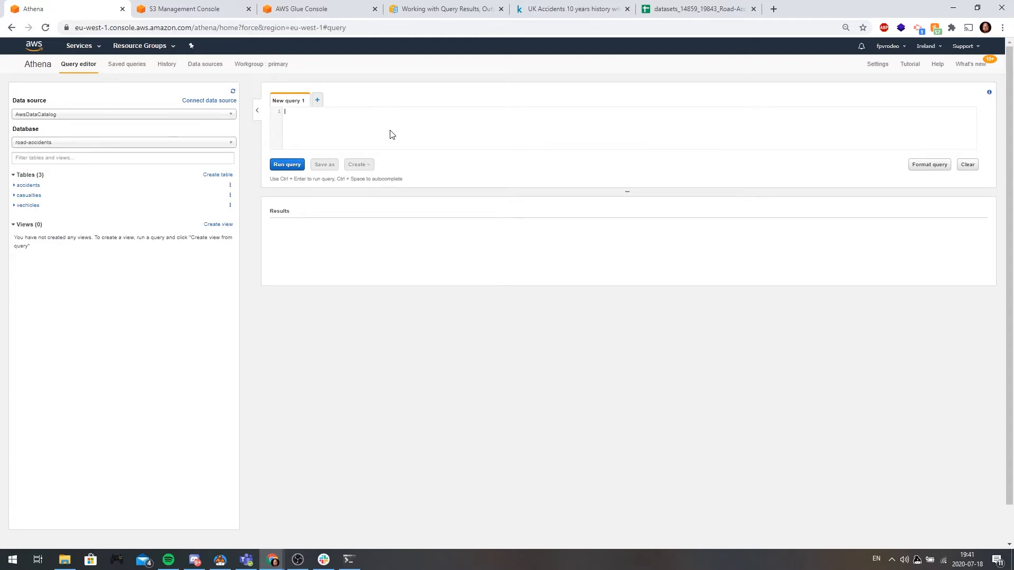
pyautogui.write('select * from')
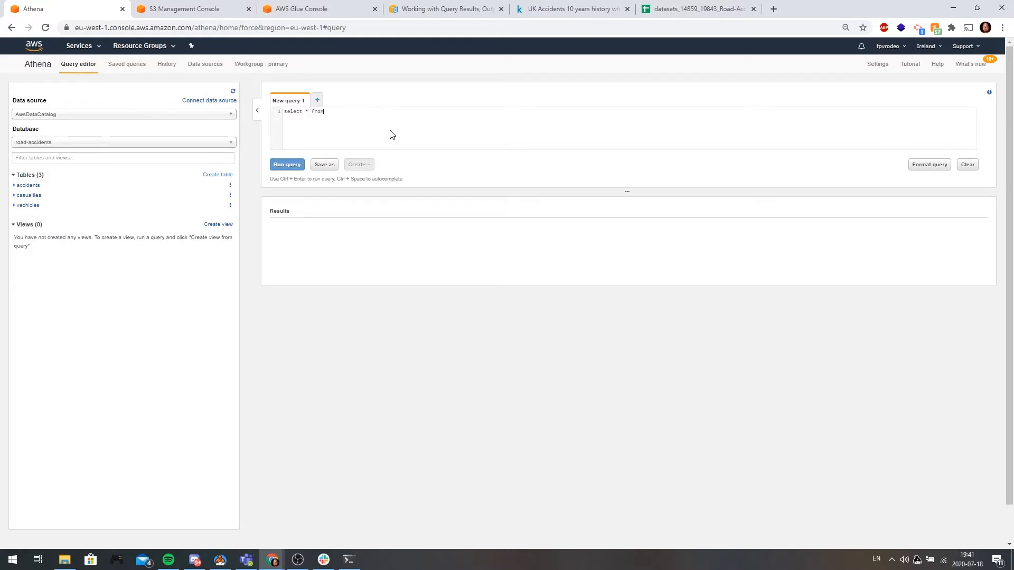
pyautogui.write(' accidents limit 100;')
pyautogui.hotkey('ctrl', 'Return')
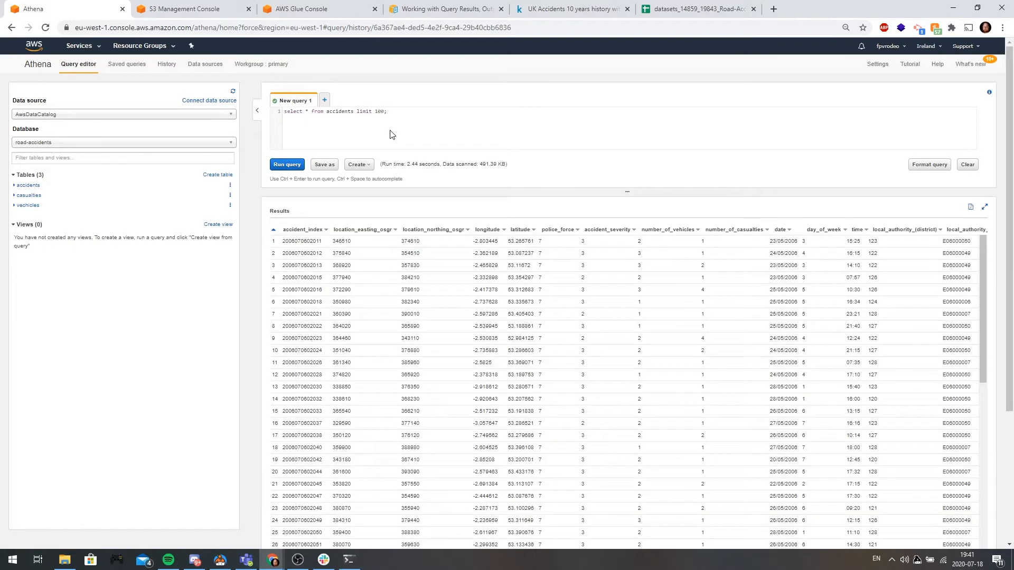
pyautogui.hscroll(10, 383, 303)
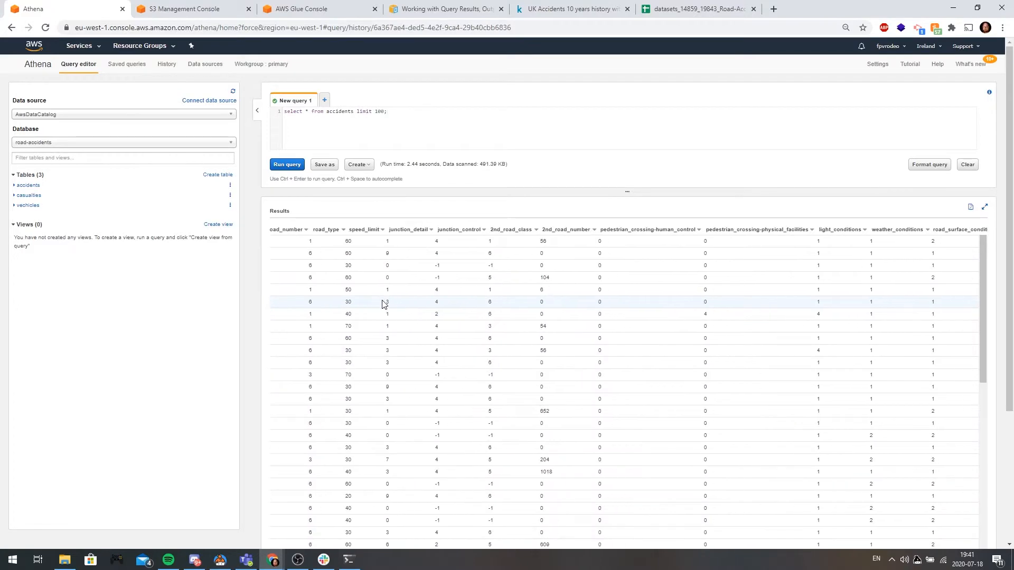
pyautogui.hscroll(-10, 384, 305)
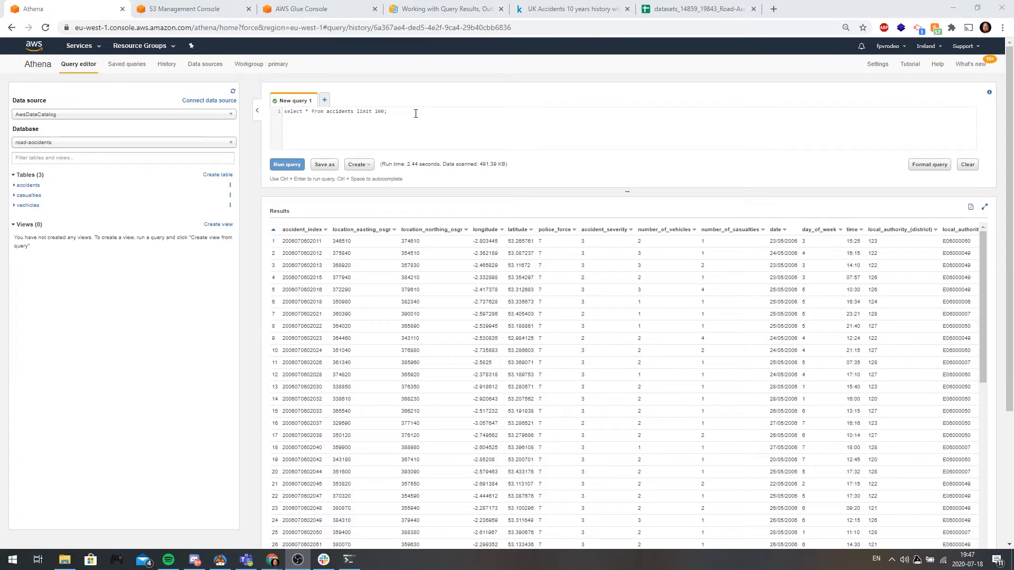
# Expand the accidents, casualties and vechicles tables in Athena and examine their columns and data types
pyautogui.click(16, 186)
pyautogui.click(15, 185)
pyautogui.scroll(-4, 16, 291)
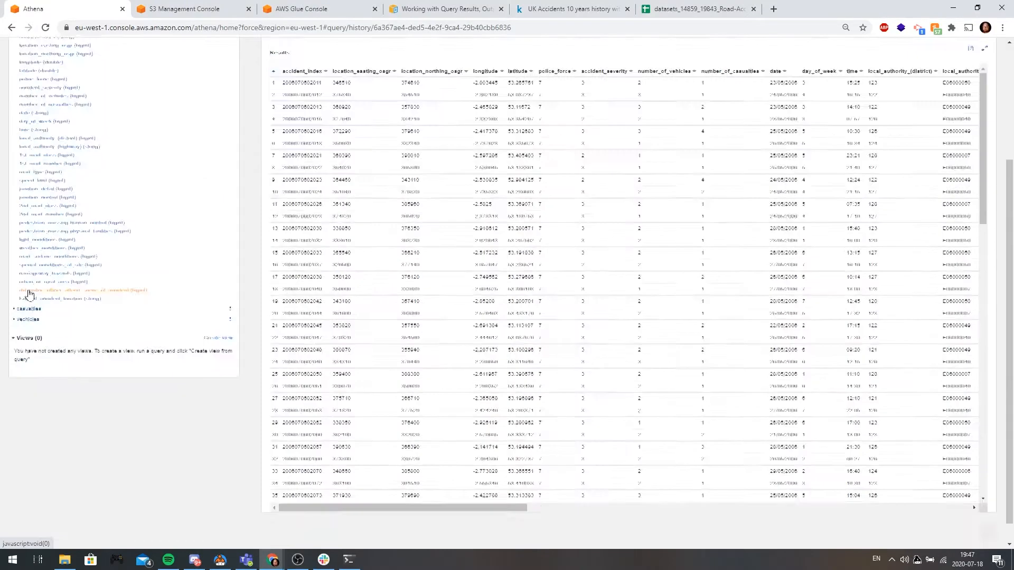
pyautogui.click(13, 287)
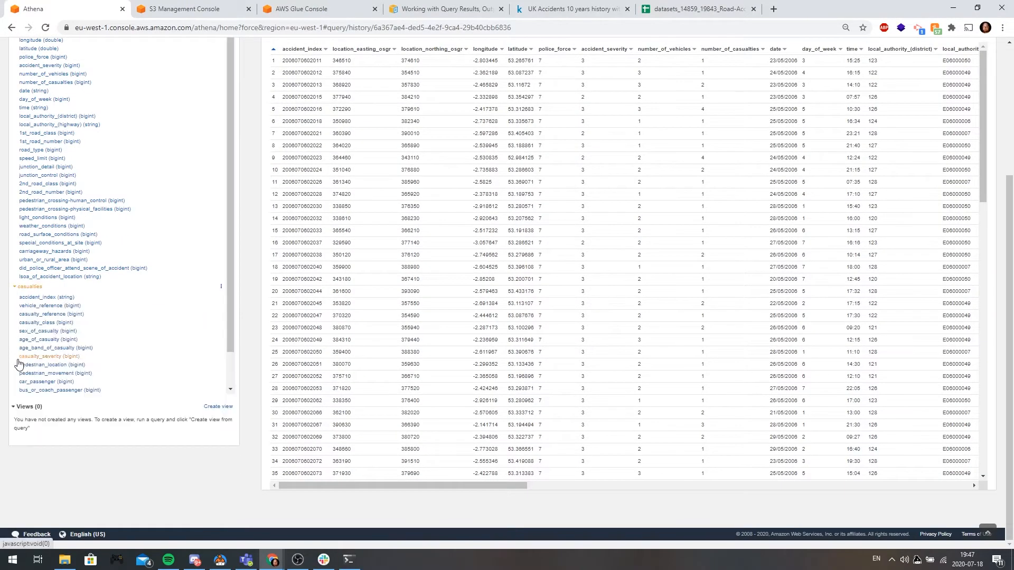
pyautogui.scroll(-1, 21, 380)
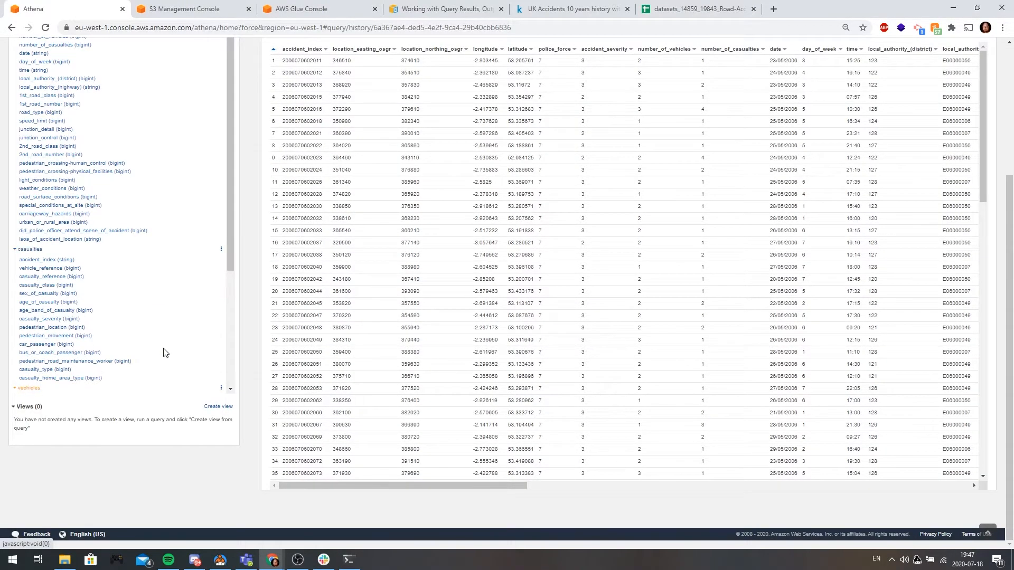
pyautogui.scroll(2, 163, 351)
pyautogui.scroll(3, 253, 231)
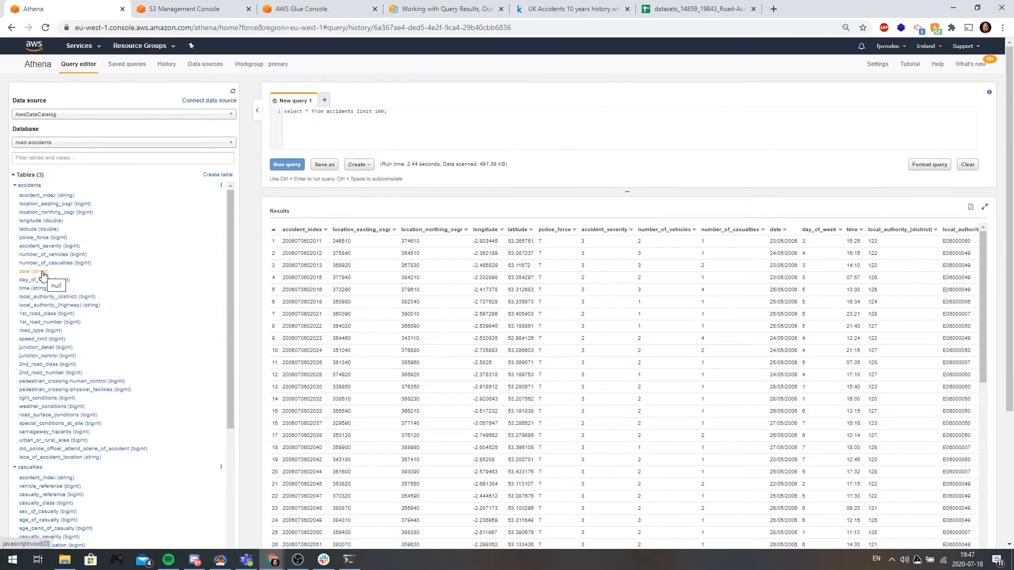
pyautogui.moveTo(229, 217); pyautogui.dragTo(231, 189)
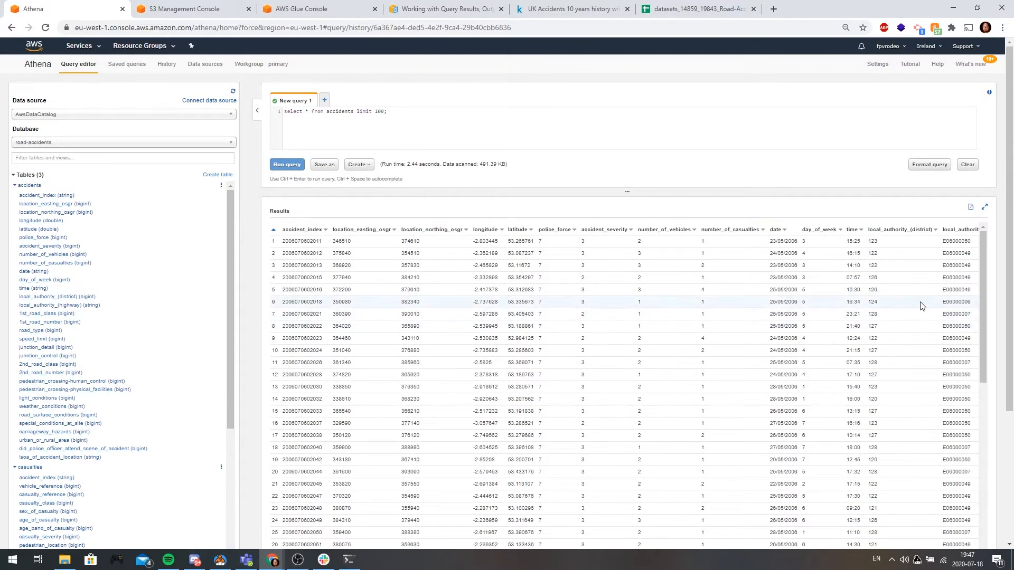
# Examine the format of the values in the date column of the query results
pyautogui.moveTo(1011, 272)
pyautogui.mouseDown()
pyautogui.moveTo(1012, 292)
pyautogui.moveTo(1011, 272)
pyautogui.mouseUp()
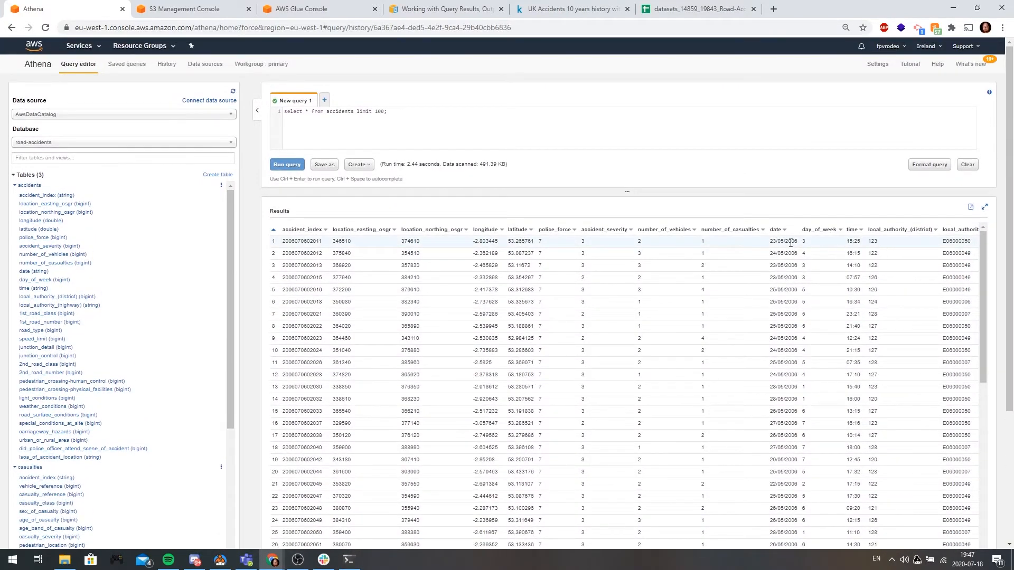
pyautogui.moveTo(770, 242); pyautogui.dragTo(796, 265)
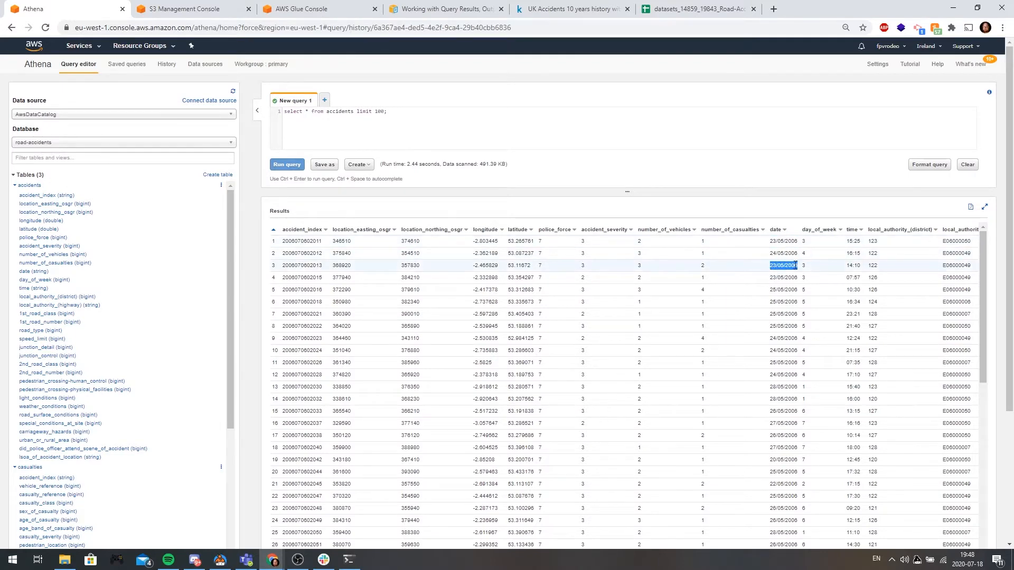
pyautogui.click(793, 266)
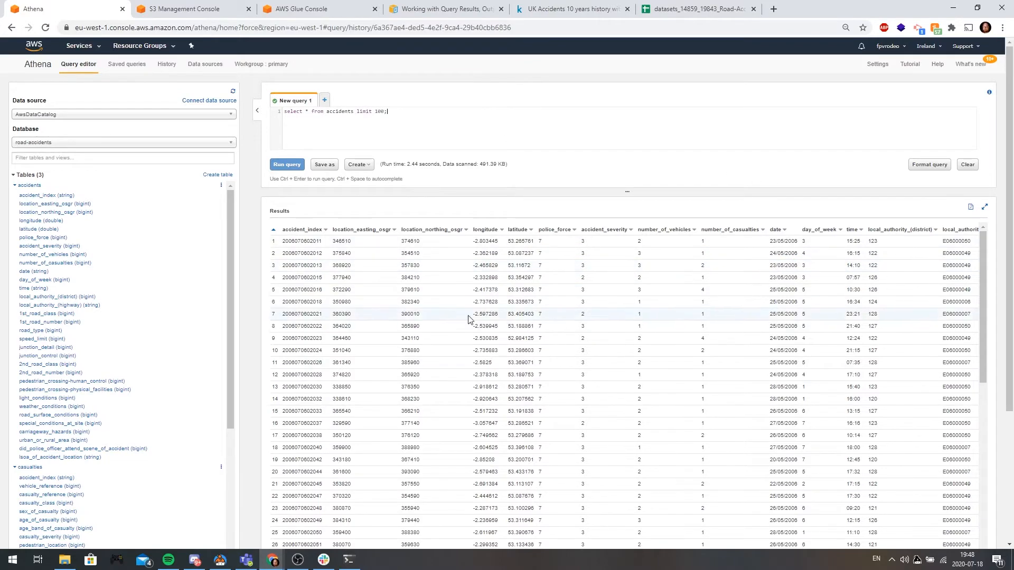
# Open the prestodb.io documentation in a new browser tab and go to section 8.13, Date and Time Functions and Operators
pyautogui.click(773, 9)
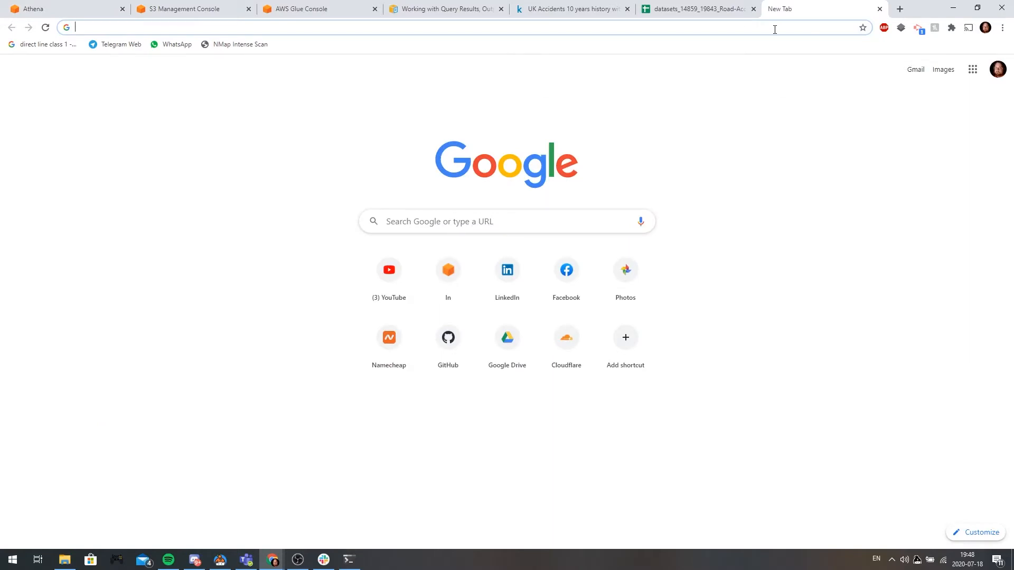
pyautogui.write('prestodb.io')
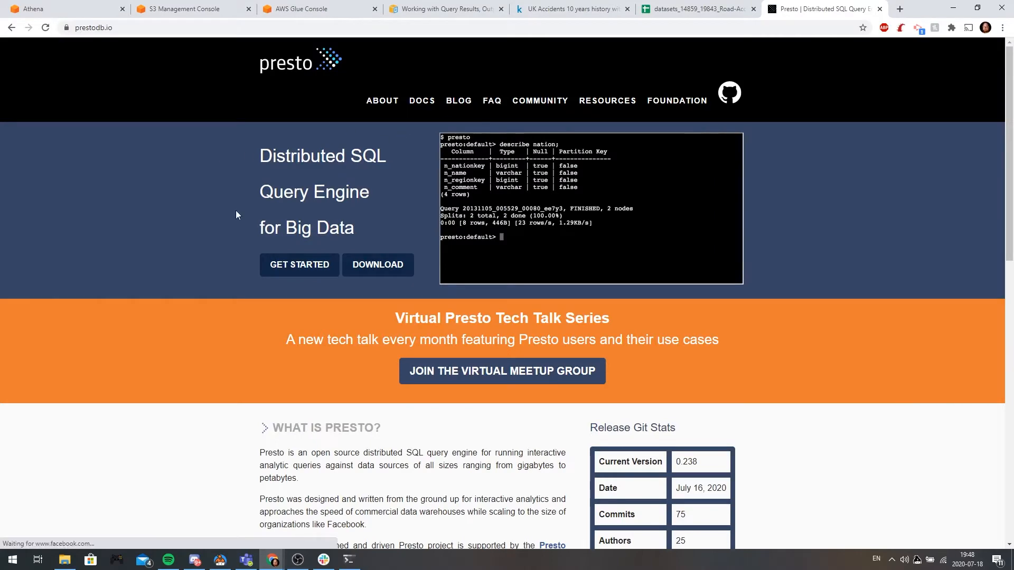
pyautogui.click(427, 105)
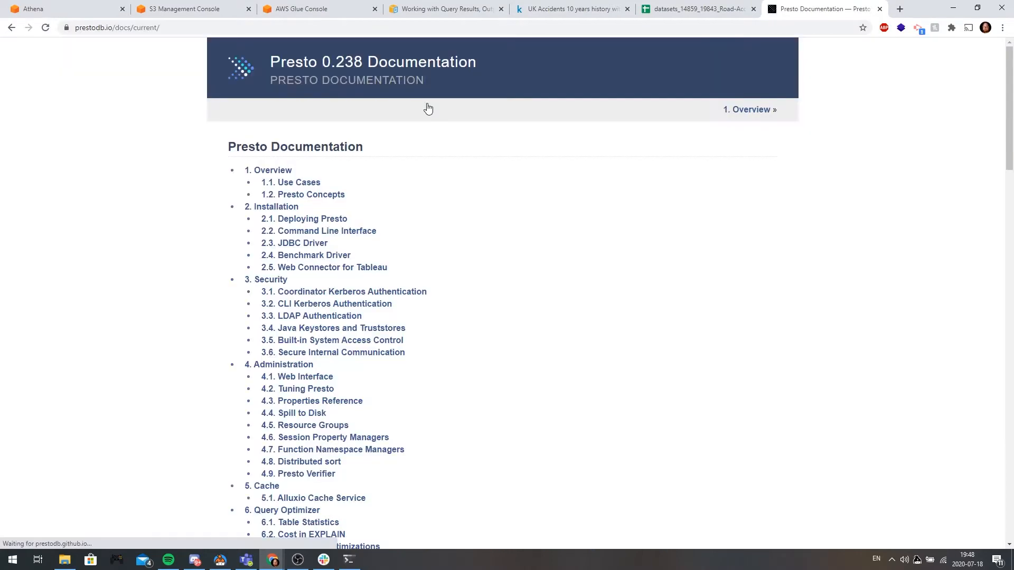
pyautogui.scroll(-18, 539, 382)
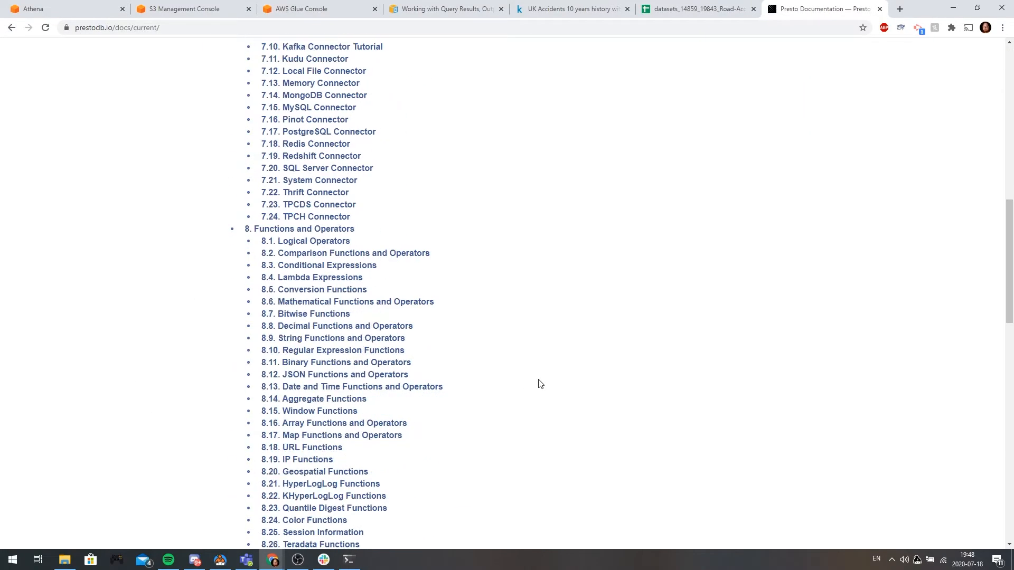
pyautogui.scroll(4, 539, 382)
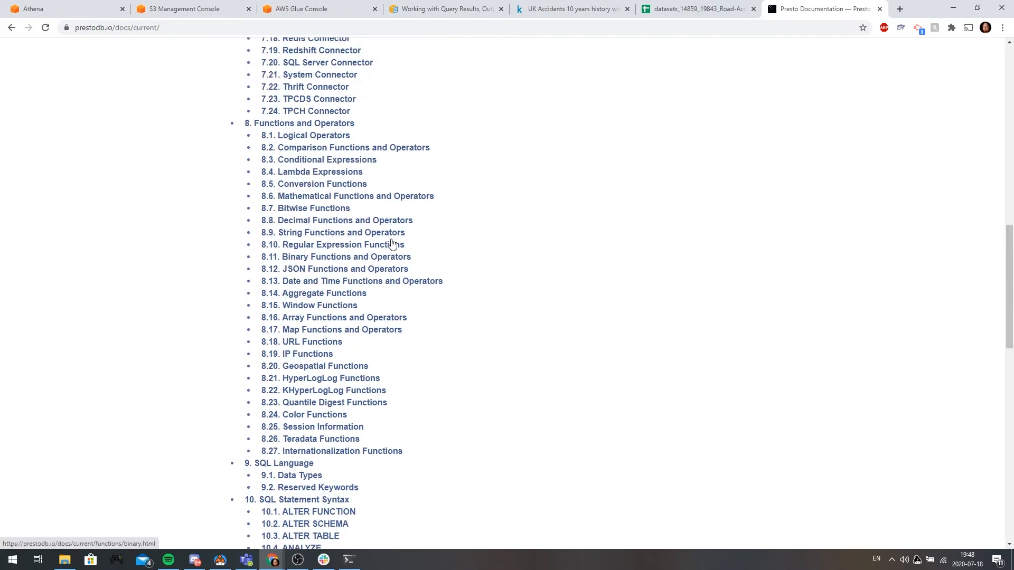
pyautogui.click(390, 284)
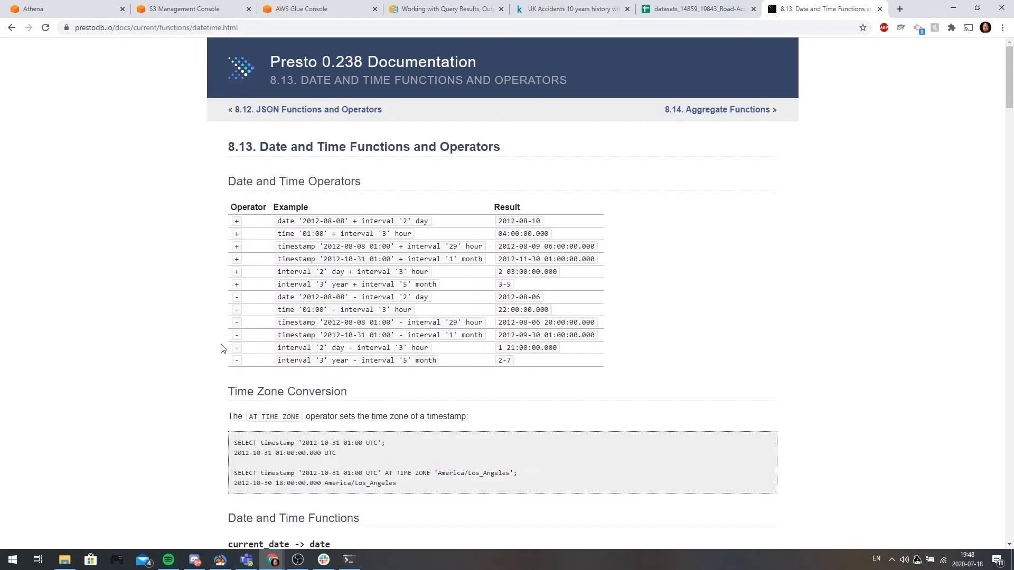
# Examine the Presto date and time functions, including the MySQL format specifiers, date_parse and the extraction functions
pyautogui.scroll(-6, 221, 346)
pyautogui.scroll(-5, 428, 330)
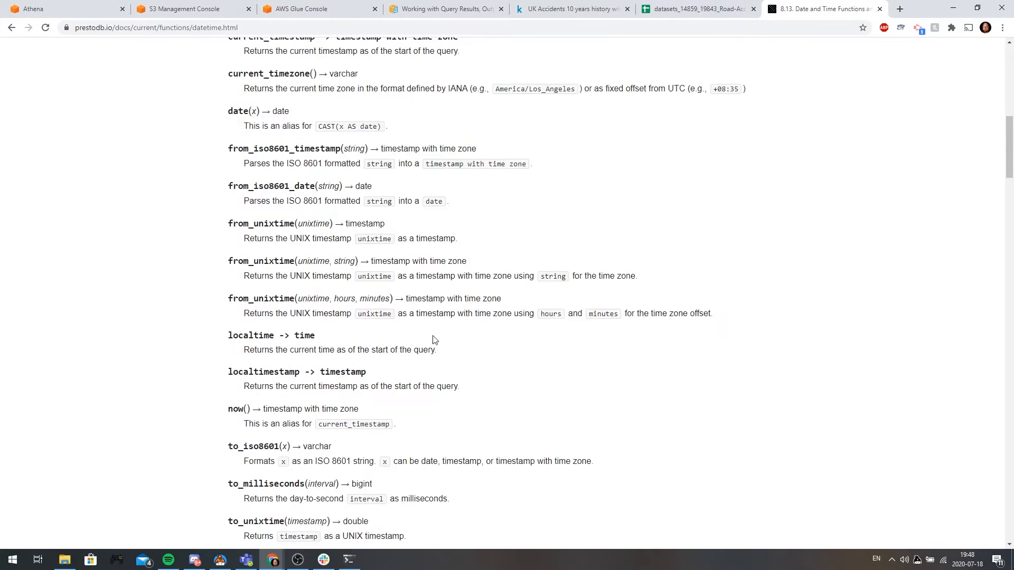
pyautogui.scroll(4, 435, 337)
pyautogui.scroll(-15, 475, 335)
pyautogui.scroll(-3, 474, 320)
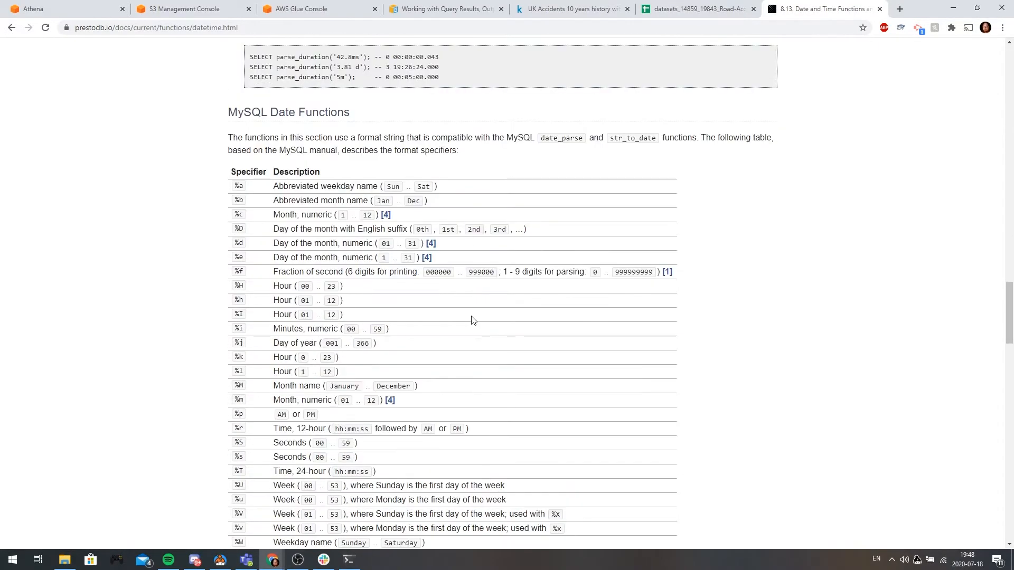
pyautogui.scroll(1, 473, 319)
pyautogui.scroll(-3, 462, 294)
pyautogui.scroll(-11, 452, 282)
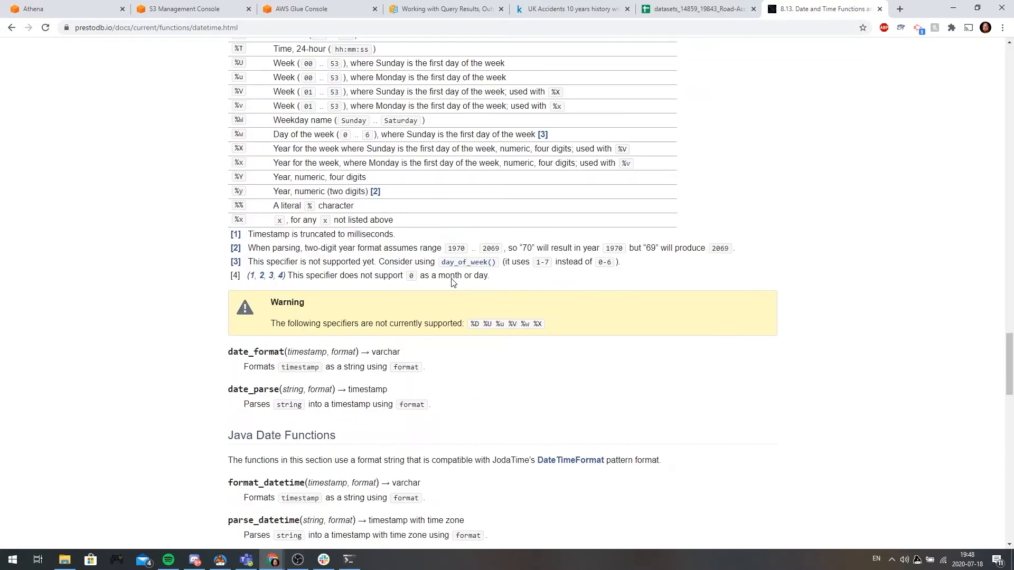
pyautogui.scroll(-2, 452, 283)
pyautogui.scroll(3, 452, 282)
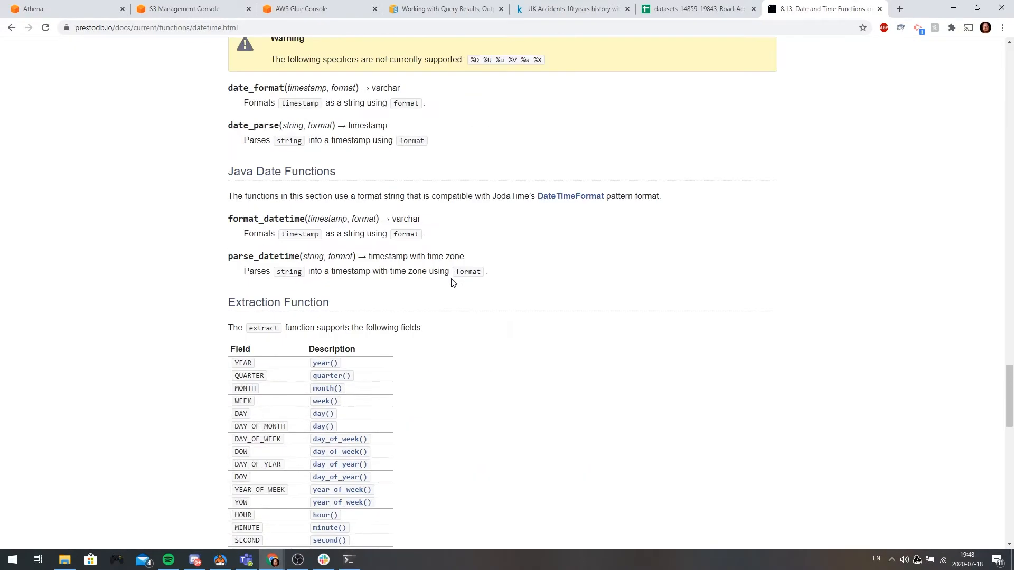
pyautogui.scroll(-1, 451, 282)
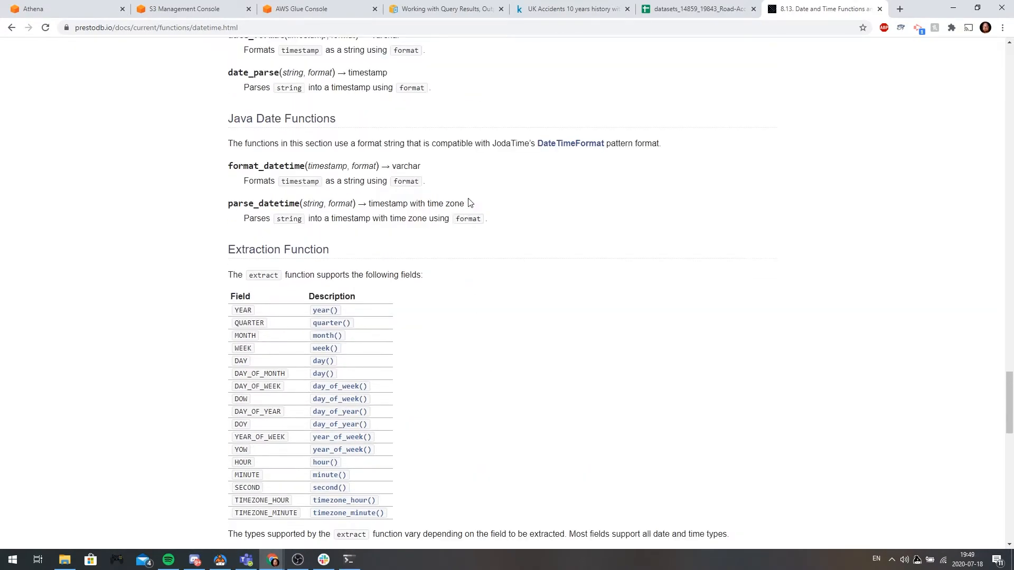
pyautogui.scroll(-2, 469, 205)
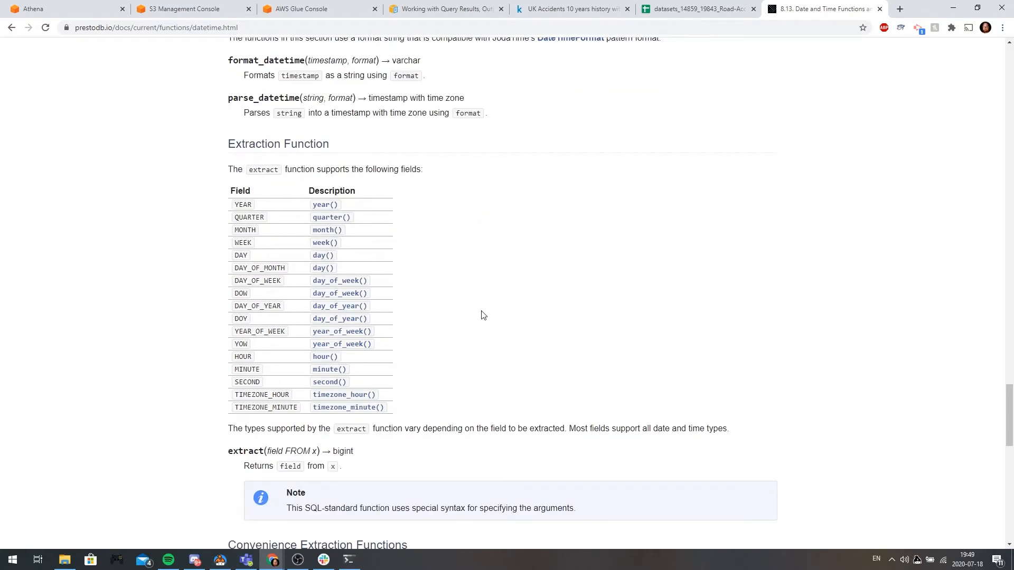
pyautogui.scroll(6, 445, 330)
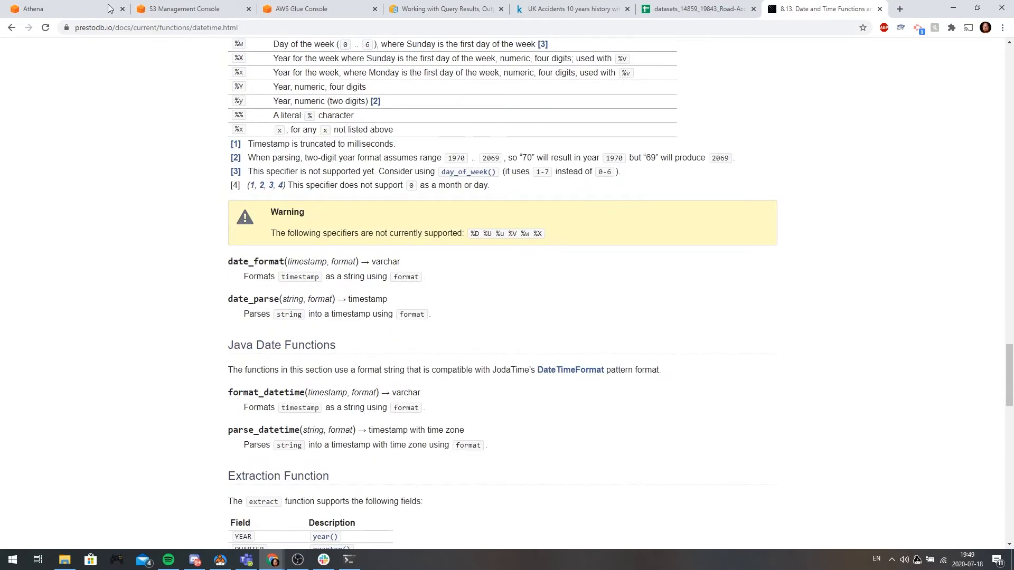
# Return to Athena and rewrite the query to select count(*) and date_parse(date, '') from accidents
pyautogui.click(42, 7)
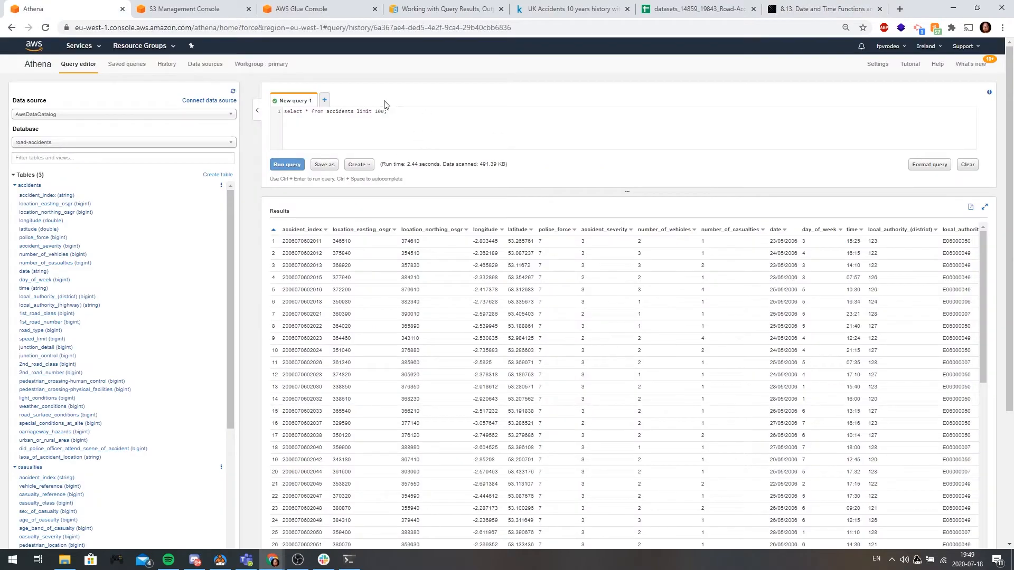
pyautogui.hotkey('ctrl', 'BackSpace')
pyautogui.hotkey('ctrl', 'BackSpace')
pyautogui.hotkey('ctrl', 'BackSpace')
pyautogui.hotkey('ctrl', 'z')
pyautogui.hotkey('ctrl', 'BackSpace')
pyautogui.hotkey('ctrl', 'BackSpace')
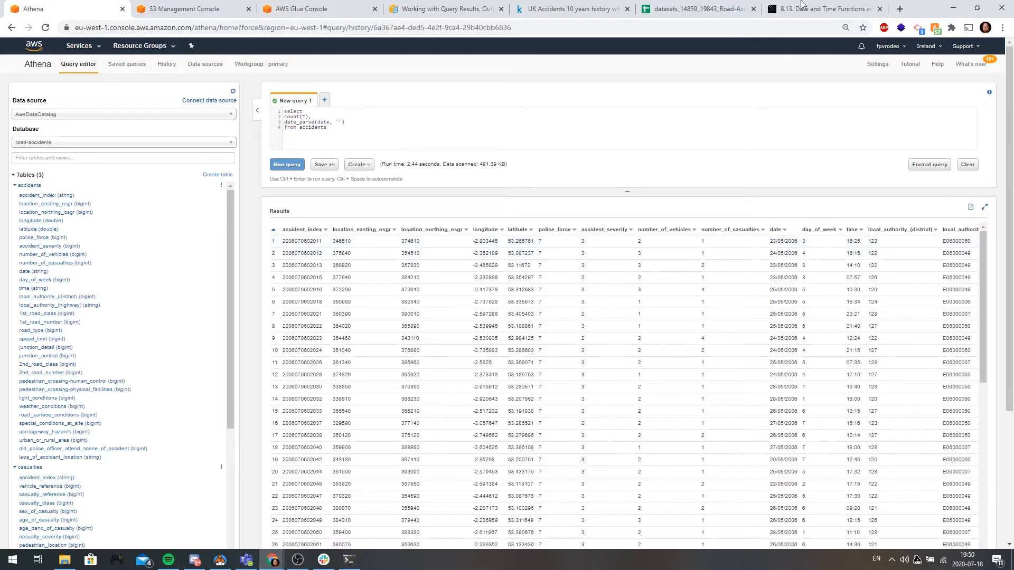
# Look up the day, month and year specifiers in the Presto documentation and set the date_parse format in Athena to '%d/%m/%Y'
pyautogui.click(800, 7)
pyautogui.click(95, 8)
pyautogui.click(808, 9)
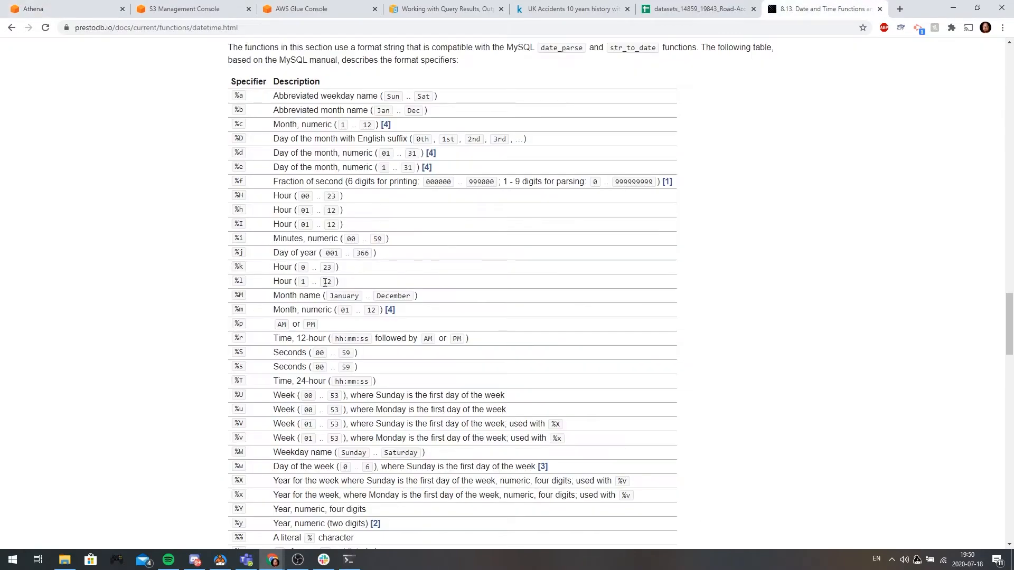
pyautogui.scroll(-2, 306, 412)
pyautogui.scroll(1, 361, 277)
pyautogui.scroll(1, 360, 277)
pyautogui.scroll(-1, 311, 226)
pyautogui.click(114, 5)
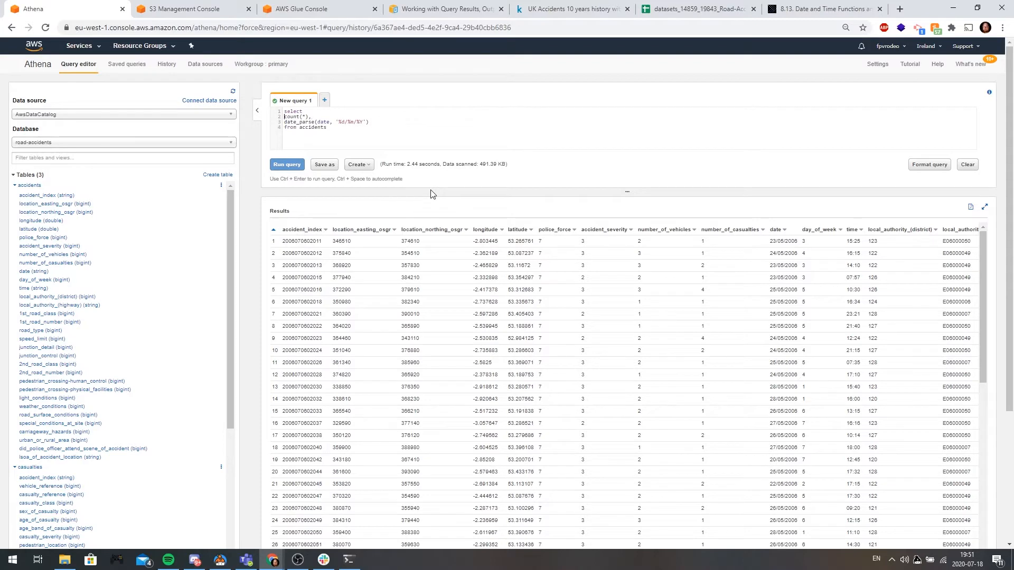
# Comment out the count(*) line, end the query with "limit 100;" and run it
pyautogui.write('--')
pyautogui.click(361, 137)
pyautogui.press('Return')
pyautogui.click(288, 165)
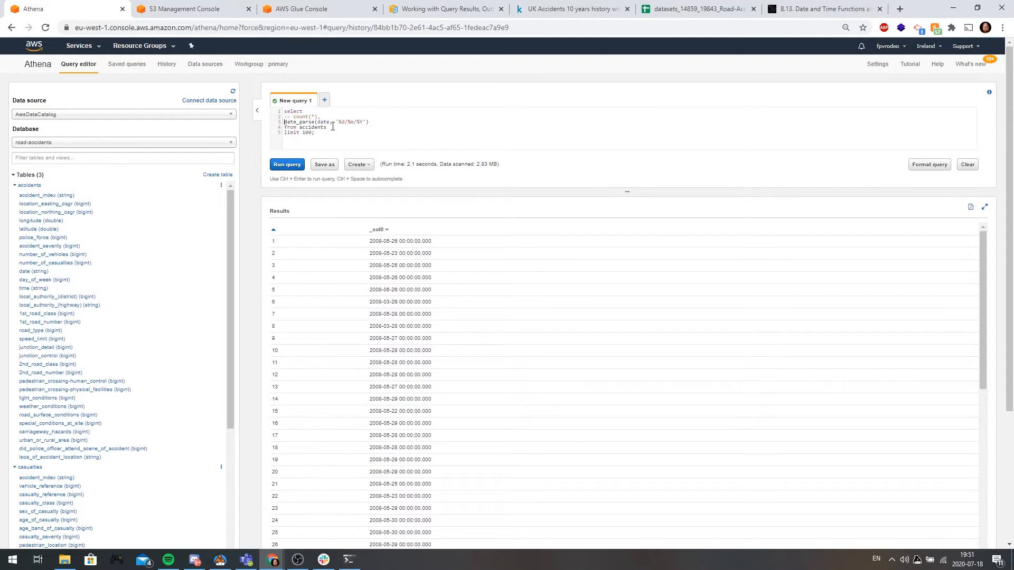
# Wrap the date_parse expression in a function for extracting the month and uncomment the count(*) line
pyautogui.write('mo')
pyautogui.write('(')
pyautogui.press('End')
pyautogui.press('Home')
pyautogui.press('Delete')
pyautogui.press('Delete')
pyautogui.press('Delete')
# Replace the limit line with a group by clause that reuses the wrapped date_parse expression
pyautogui.press('Down')
pyautogui.hotkey('shift', 'End')
pyautogui.hotkey('ctrl', 'c')
pyautogui.moveTo(337, 136); pyautogui.dragTo(244, 135)
pyautogui.write('group by')
pyautogui.hotkey('ctrl', 'v')
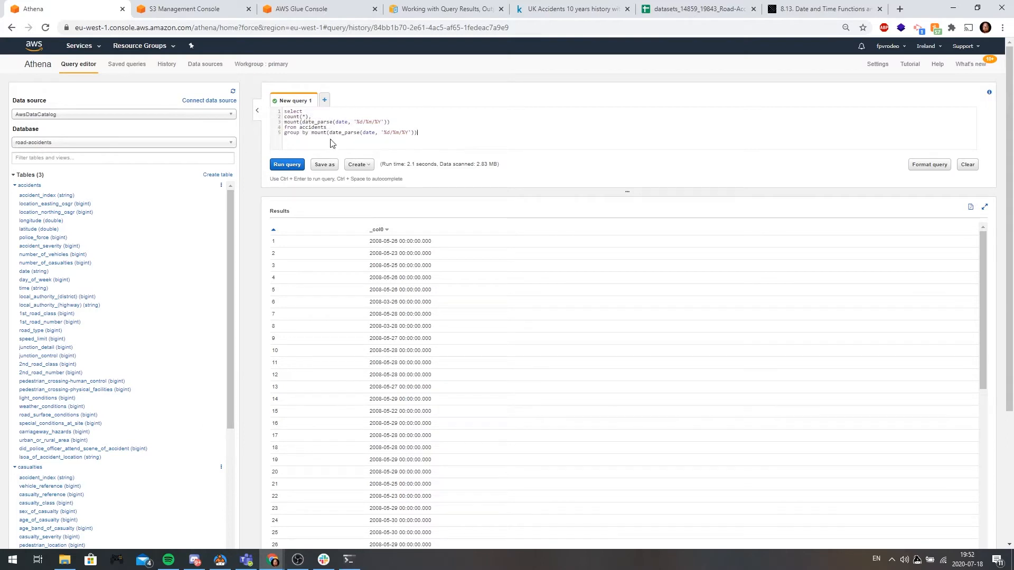
# Correct the function name to month in the select list and group by clause, and alias the selected column as month
pyautogui.doubleClick(293, 122)
pyautogui.write('month')
pyautogui.doubleClick(319, 133)
pyautogui.write('month')
pyautogui.click(462, 124)
pyautogui.write('as month')
# Add the column year(date_parse(date, '%d/%m/%Y')) as year below the month column
pyautogui.click(439, 128)
pyautogui.press('Return')
pyautogui.click(424, 121)
pyautogui.hotkey('shift', 'Home')
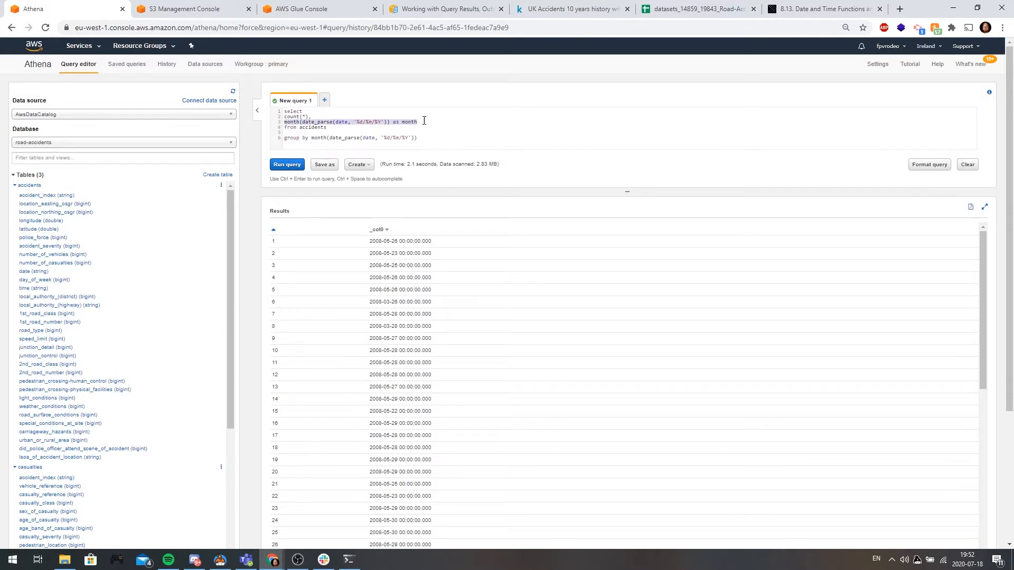
pyautogui.click(442, 122)
pyautogui.press('Return')
pyautogui.hotkey('ctrl', 'v')
pyautogui.write('year')
pyautogui.doubleClick(292, 127)
pyautogui.write('year')
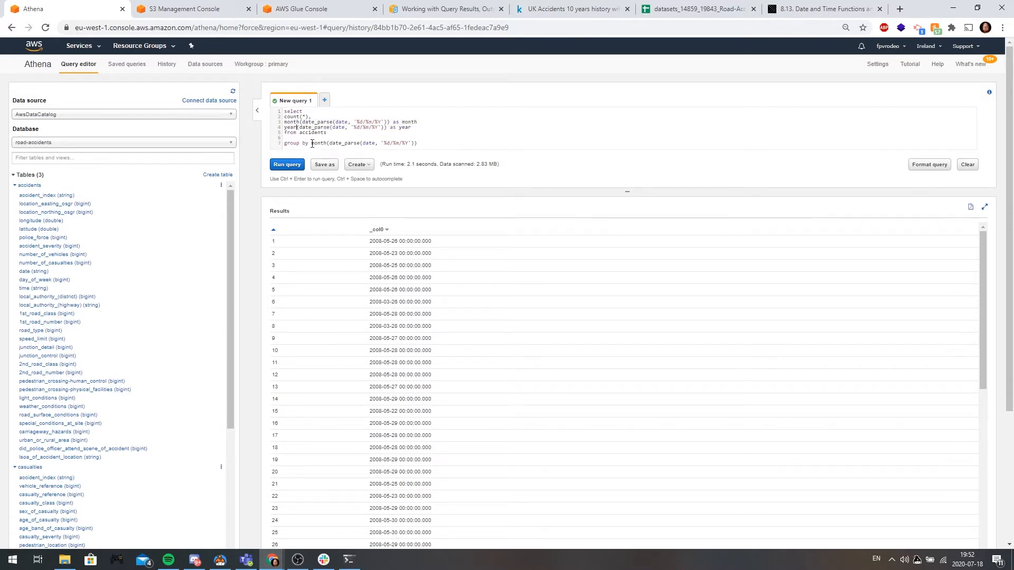
# Add year(date_parse(date, '%d/%m/%Y')) to the group by clause and run the query
pyautogui.moveTo(312, 143); pyautogui.dragTo(429, 142)
pyautogui.hotkey('ctrl', 'v')
pyautogui.doubleClick(433, 142)
pyautogui.write('year')
pyautogui.click(285, 165)
# Remove the empty line before group by, add the missing comma after the month alias and rerun the query
pyautogui.click(381, 138)
pyautogui.press('BackSpace')
pyautogui.click(433, 123)
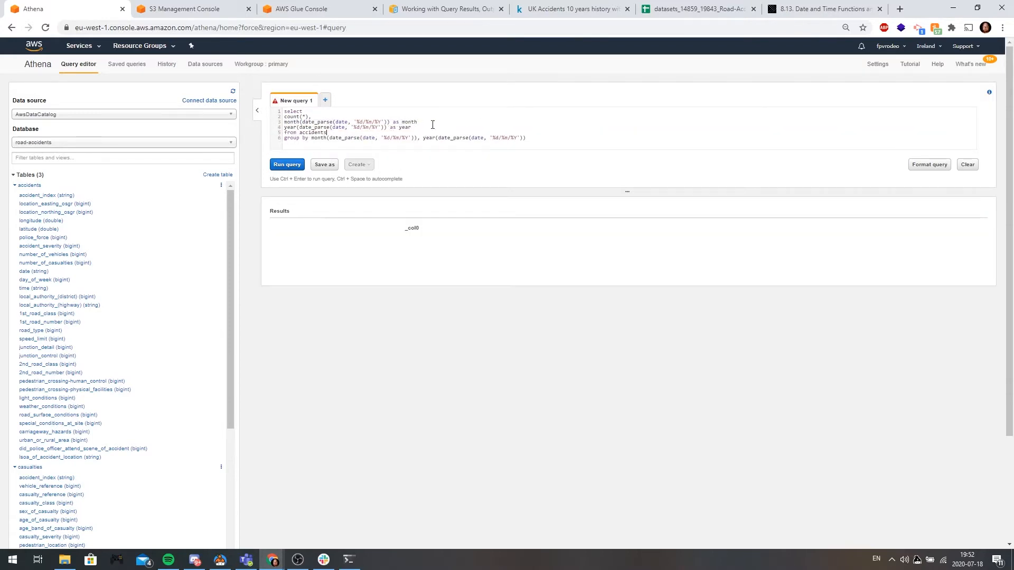
pyautogui.write(',')
pyautogui.click(287, 164)
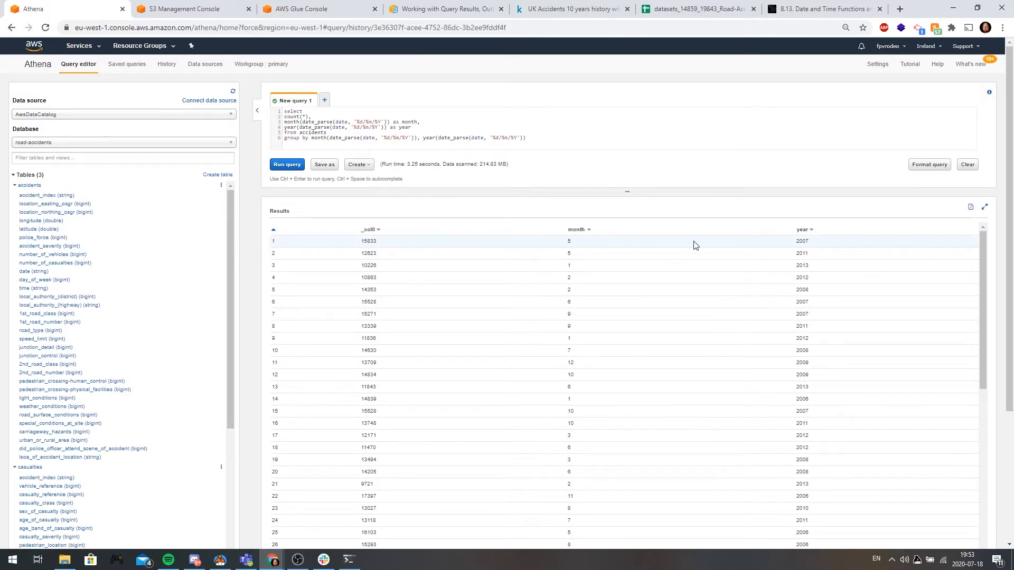
# Examine the month and year expressions repeated in the group by clause
pyautogui.click(564, 134)
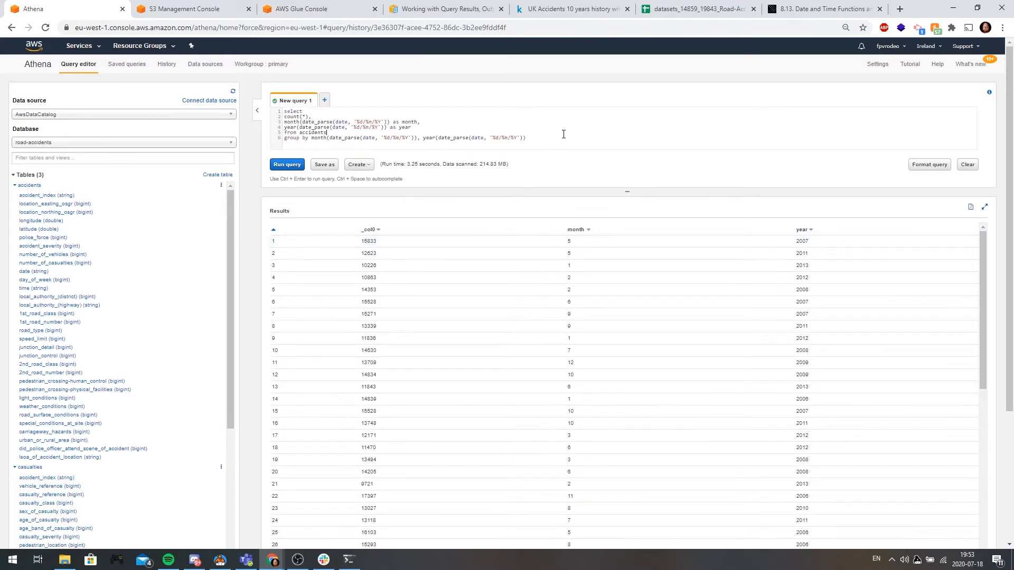
pyautogui.moveTo(544, 138); pyautogui.dragTo(314, 140)
pyautogui.click(576, 139)
pyautogui.moveTo(533, 138); pyautogui.dragTo(311, 141)
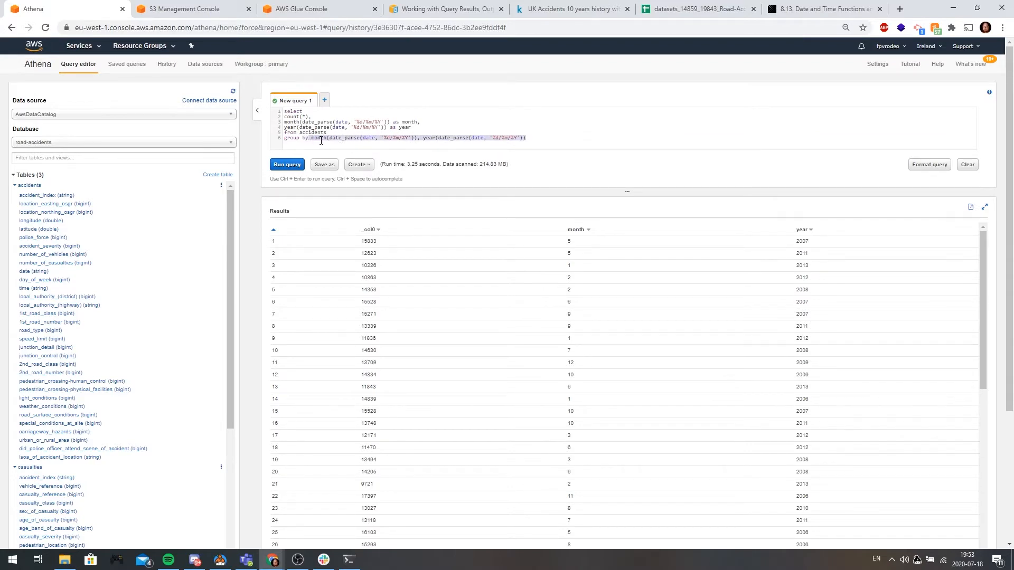
pyautogui.click(345, 138)
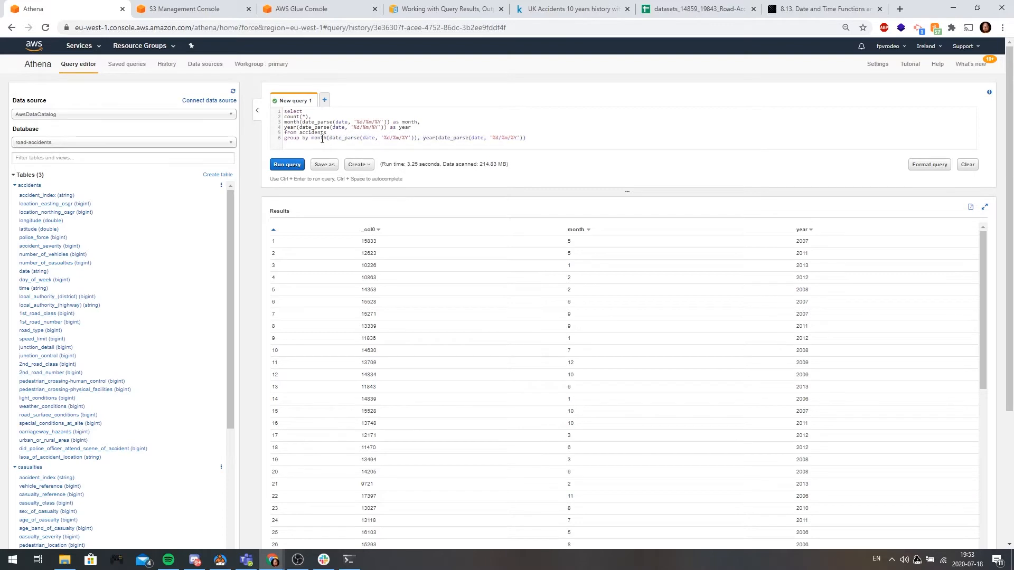
pyautogui.moveTo(311, 139); pyautogui.dragTo(417, 139)
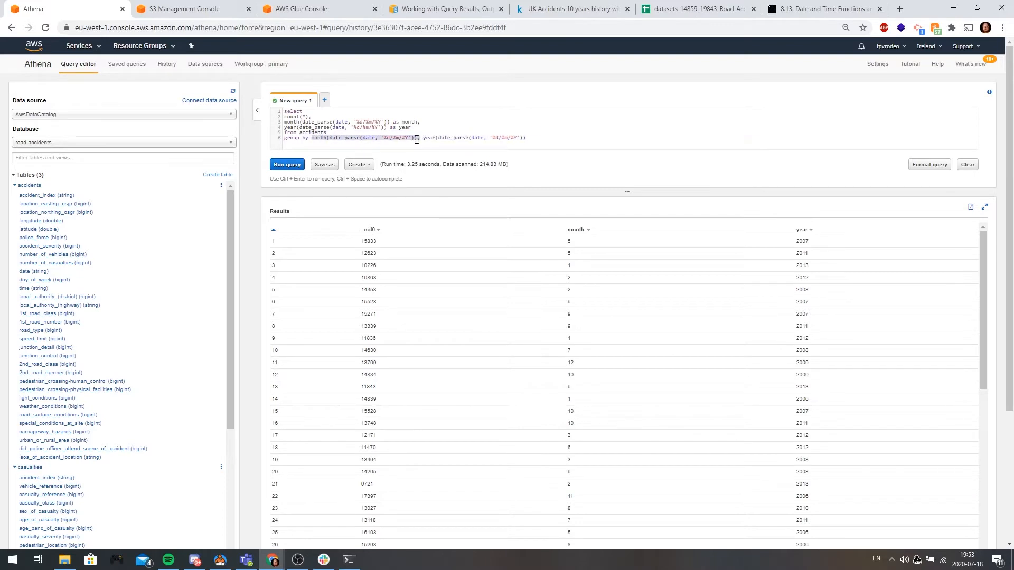
pyautogui.click(548, 137)
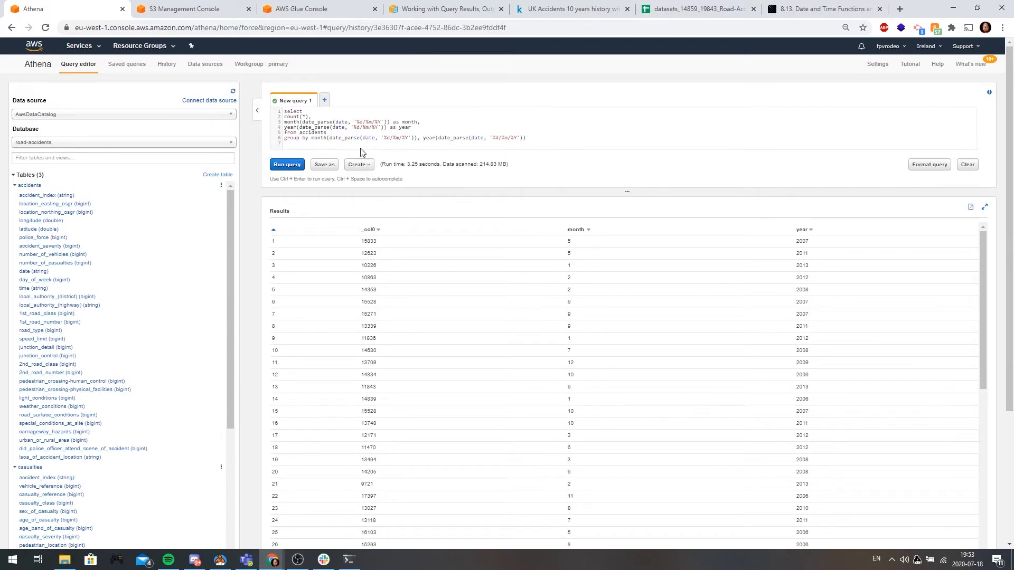
# Try to run the query grouped by the aliases month, year, and restore the full group by expressions
pyautogui.moveTo(313, 139); pyautogui.dragTo(530, 136)
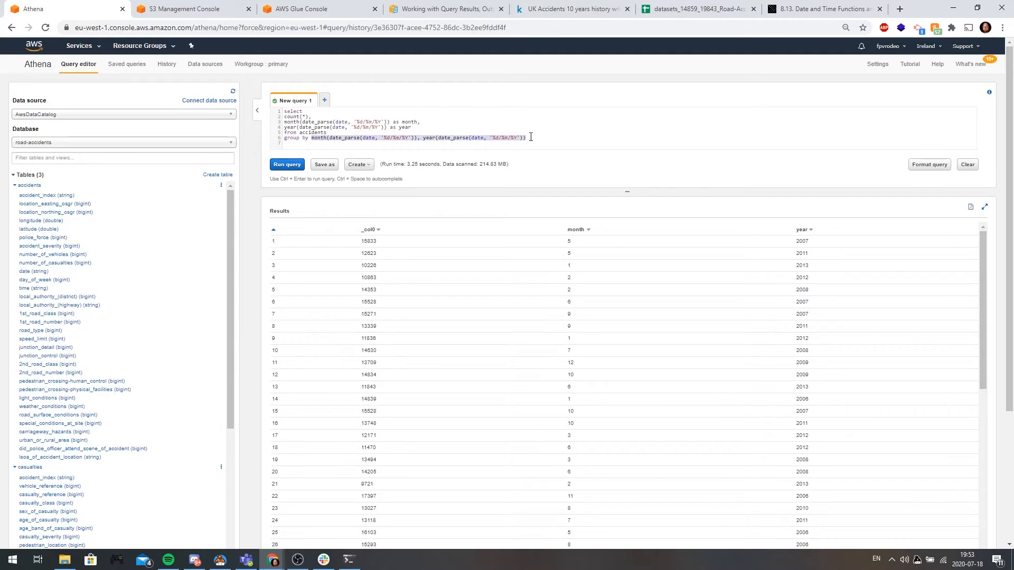
pyautogui.press('BackSpace')
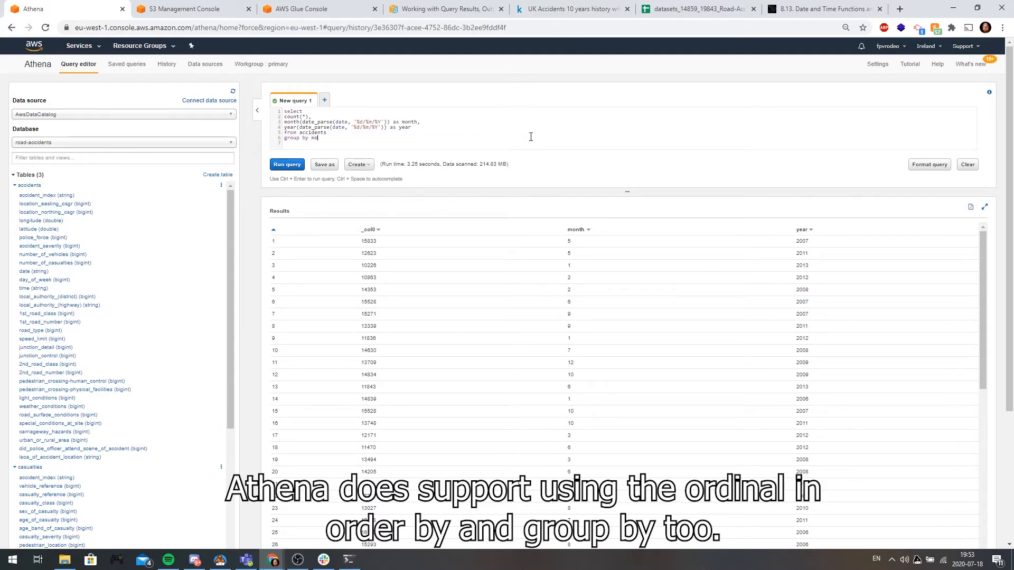
pyautogui.write('month, year')
pyautogui.hotkey('ctrl', 'Return')
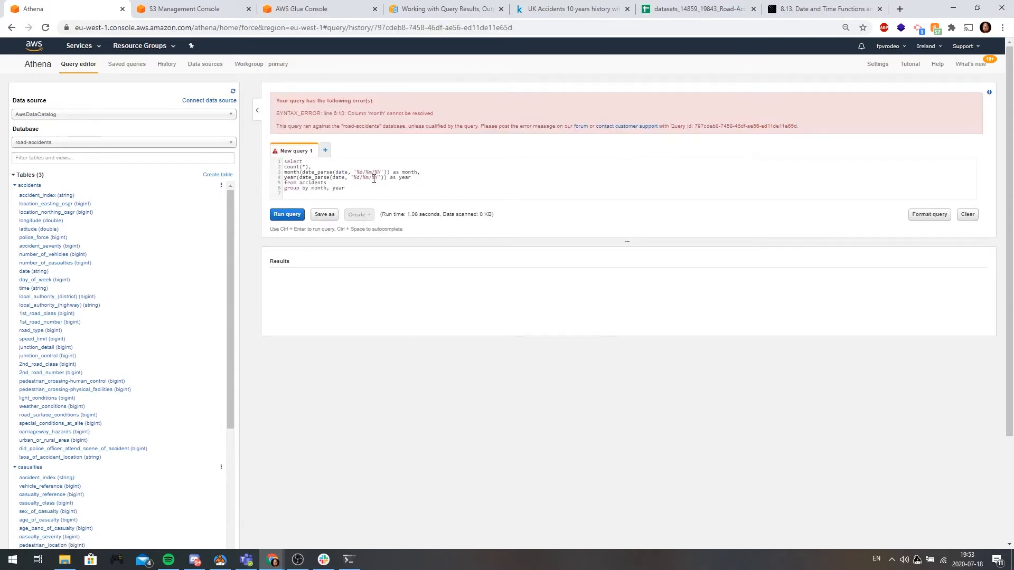
pyautogui.hotkey('ctrl', 'z')
pyautogui.hotkey('ctrl', 'z')
# Add an order by line sorting on year(date_parse(date, '%d/%m/%Y')) desc
pyautogui.click(547, 189)
pyautogui.press('Return')
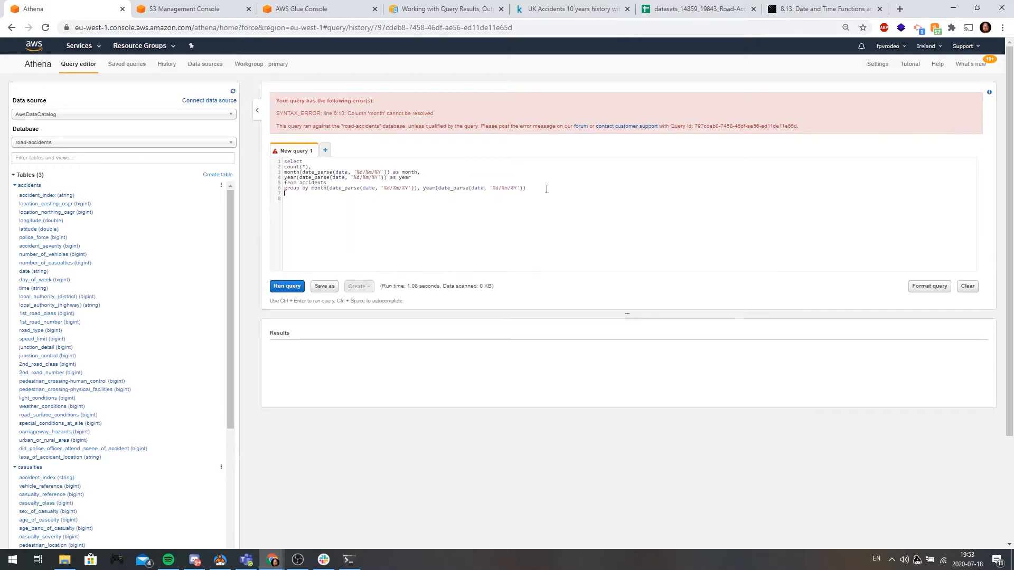
pyautogui.write('order by')
pyautogui.moveTo(423, 189); pyautogui.dragTo(525, 189)
pyautogui.hotkey('ctrl', 'c')
pyautogui.click(378, 194)
pyautogui.hotkey('ctrl', 'v')
pyautogui.write('desc,')
# Add month(date_parse(date, '%d/%m/%Y')) asc as the second sort key, run the query and check the monthly counts
pyautogui.moveTo(311, 188); pyautogui.dragTo(419, 188)
pyautogui.hotkey('ctrl', 'c')
pyautogui.click(481, 193)
pyautogui.hotkey('ctrl', 'v')
pyautogui.write('asc')
pyautogui.hotkey('ctrl', 'Return')
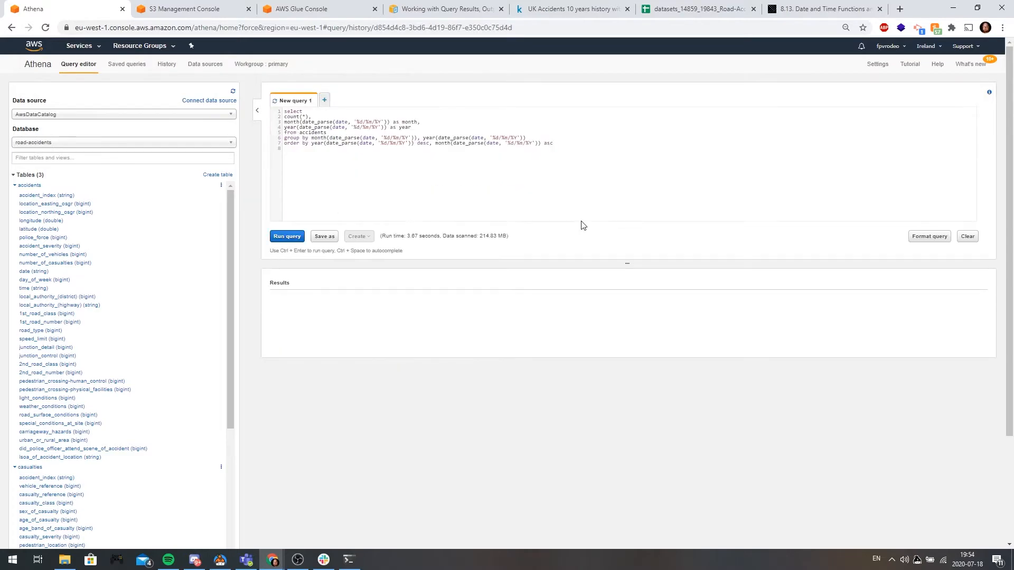
pyautogui.scroll(-3, 583, 226)
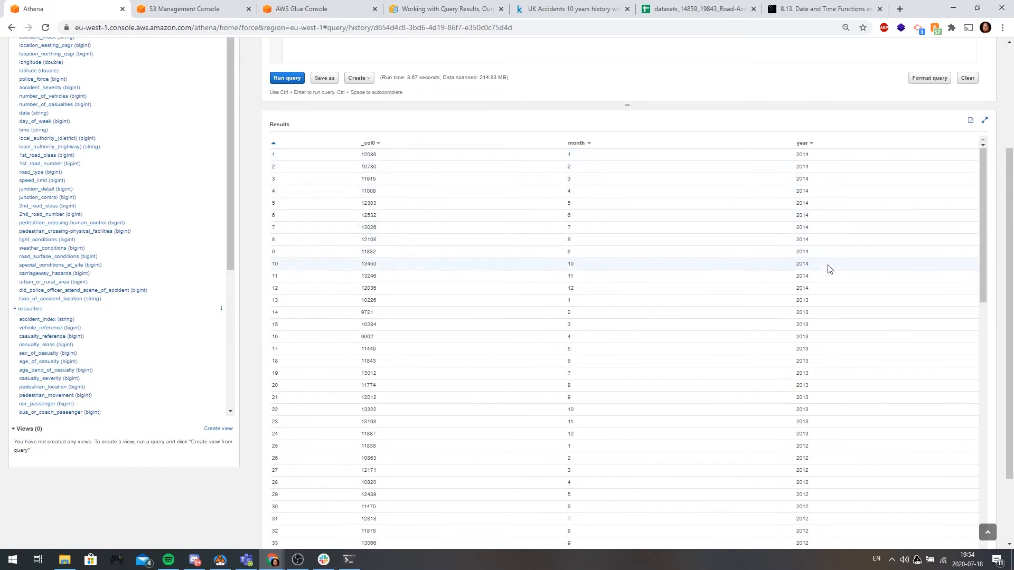
pyautogui.doubleClick(365, 153)
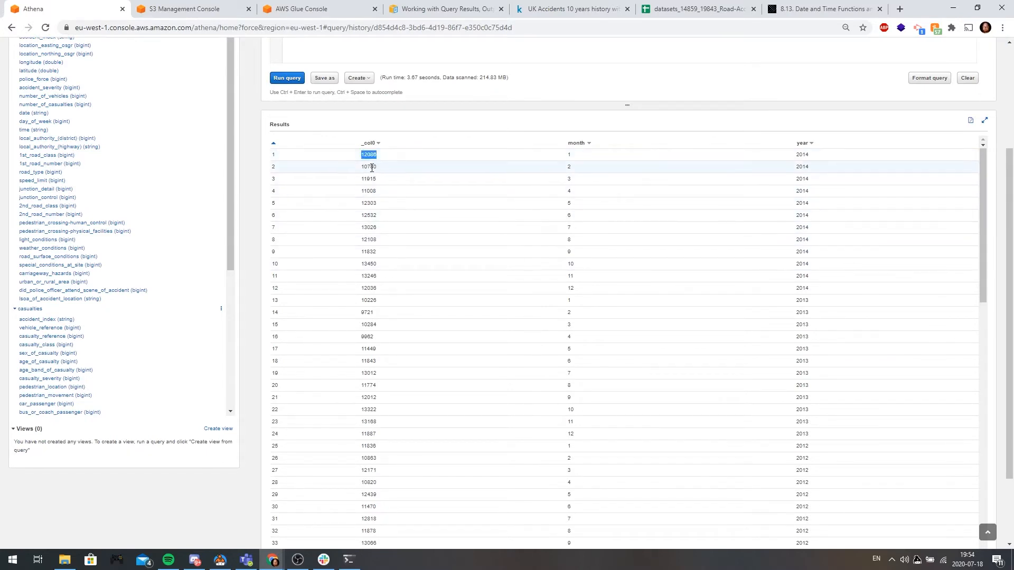
# Examine the monthly accident counts through all result rows, from 2014 back to 2005
pyautogui.doubleClick(372, 167)
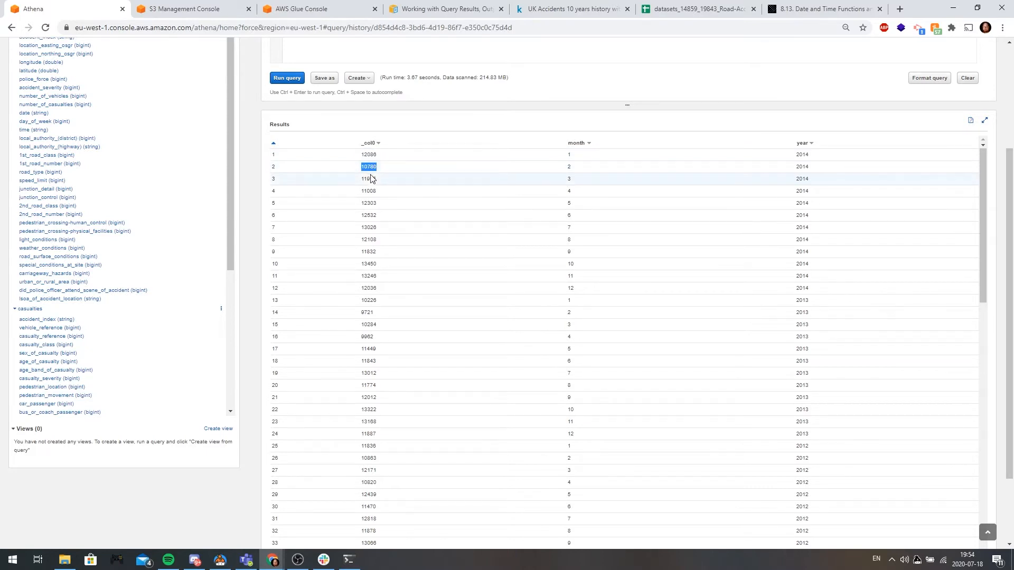
pyautogui.scroll(-1, 768, 327)
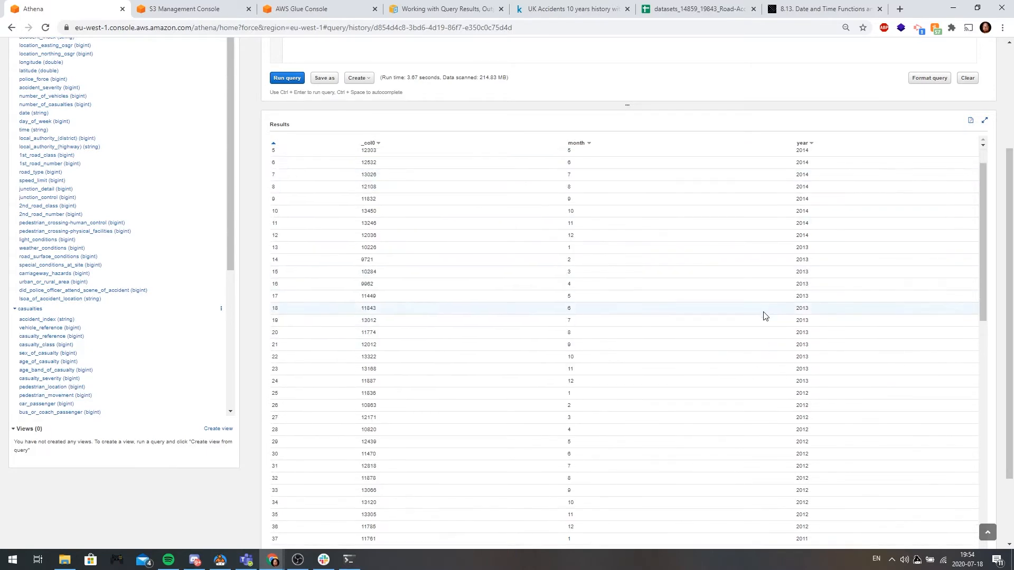
pyautogui.scroll(-14, 704, 270)
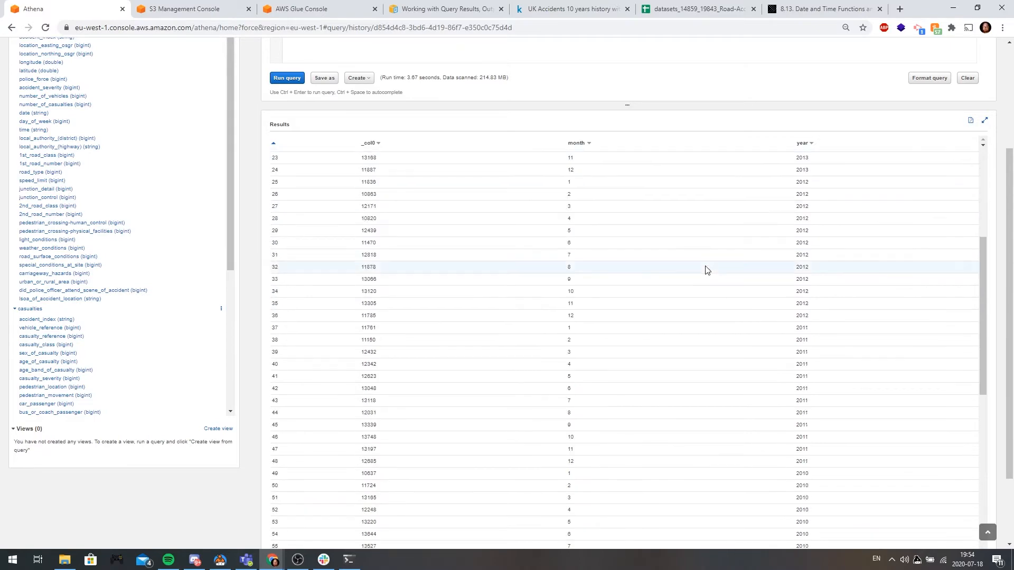
pyautogui.scroll(-6, 694, 315)
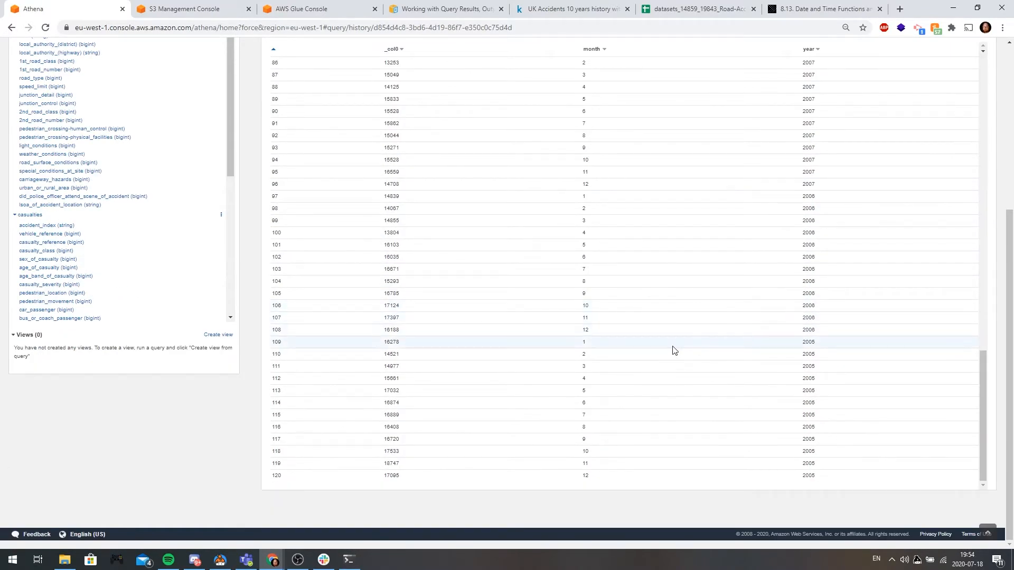
pyautogui.scroll(20, 482, 363)
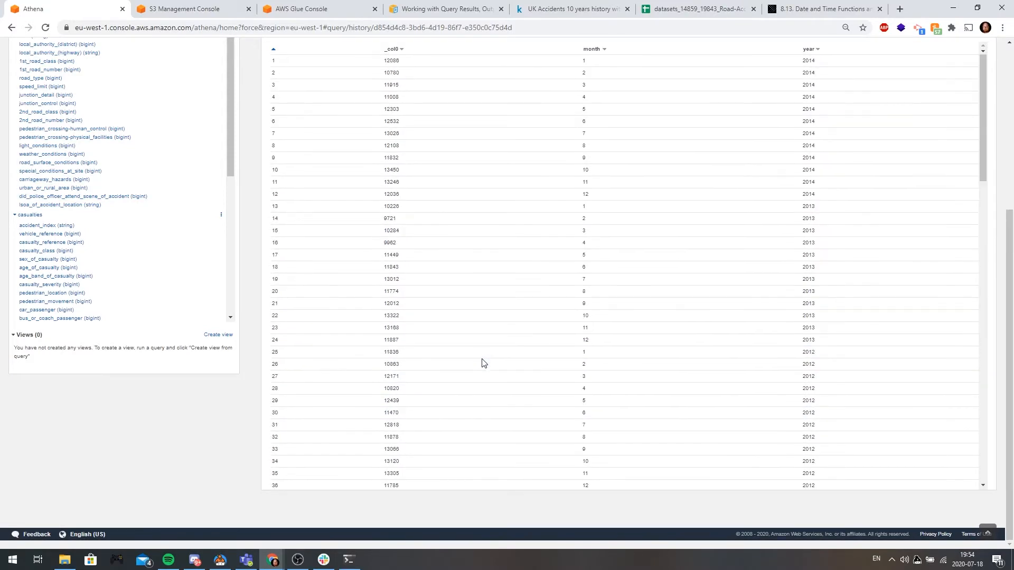
pyautogui.scroll(5, 249, 317)
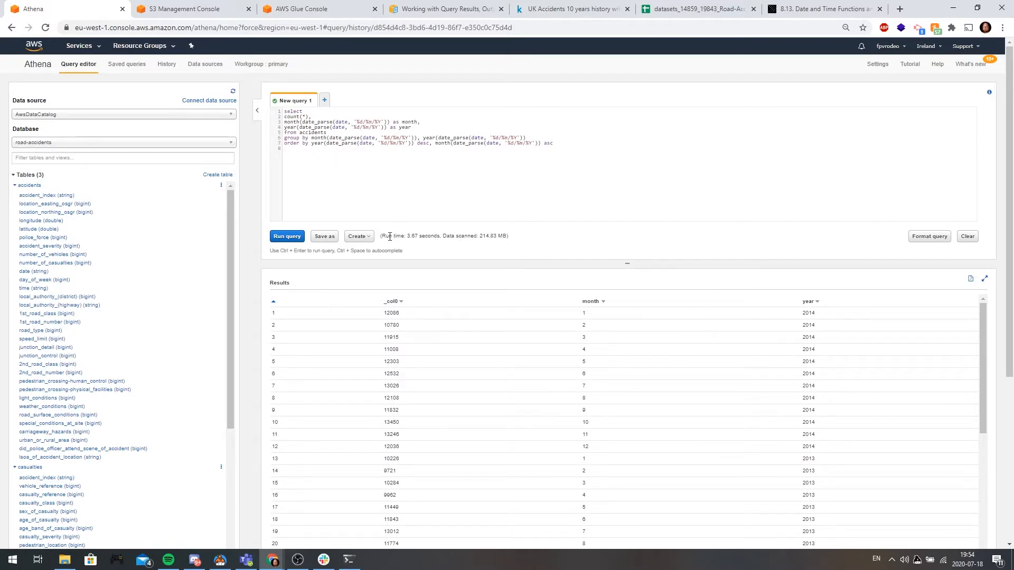
# Examine the run time and the amount of data scanned by the ordered query
pyautogui.moveTo(380, 237); pyautogui.dragTo(423, 237)
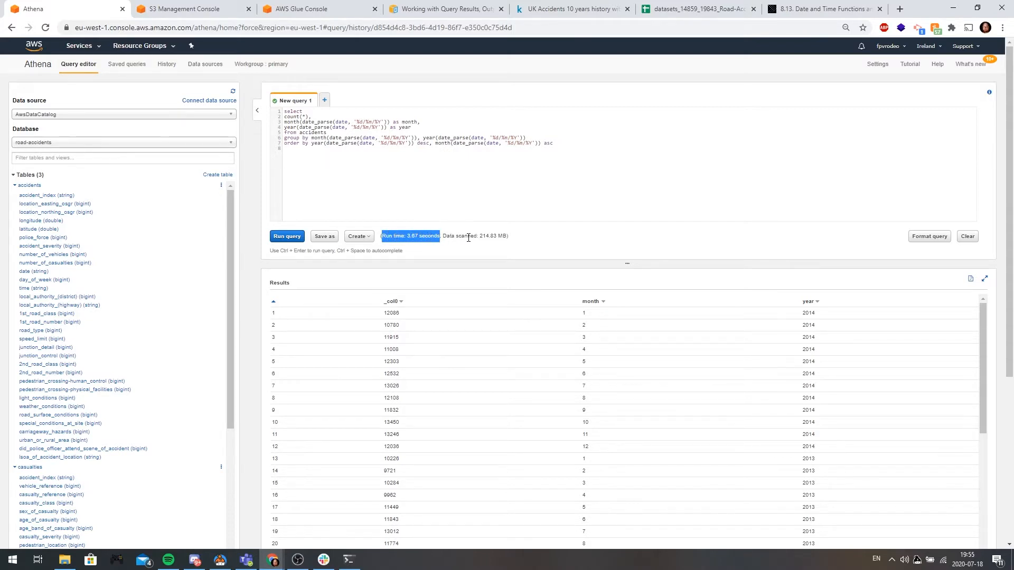
pyautogui.moveTo(443, 236); pyautogui.dragTo(507, 238)
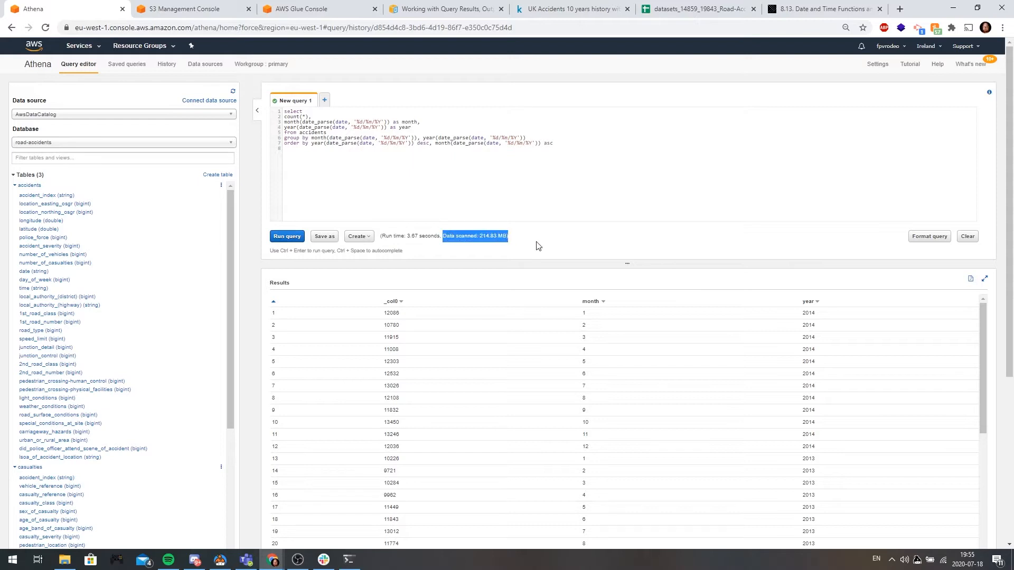
pyautogui.click(493, 239)
pyautogui.moveTo(442, 237); pyautogui.dragTo(530, 243)
pyautogui.click(530, 242)
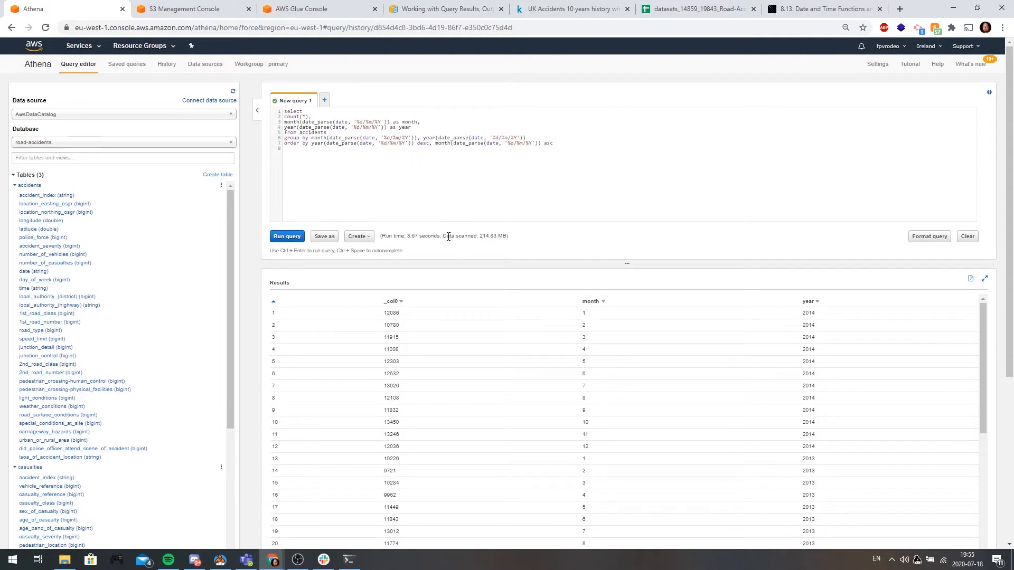
pyautogui.moveTo(443, 236); pyautogui.dragTo(507, 237)
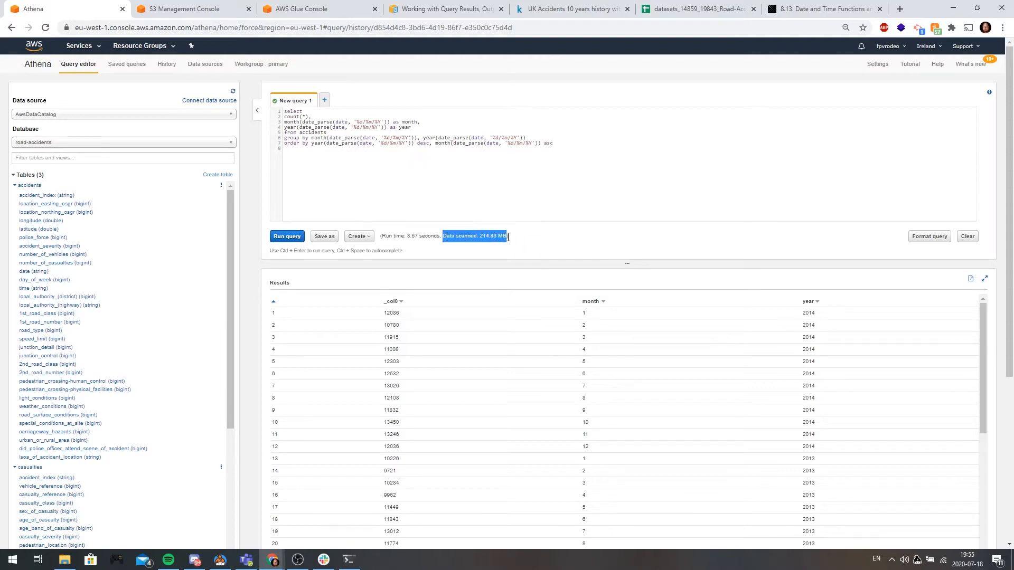
pyautogui.click(531, 241)
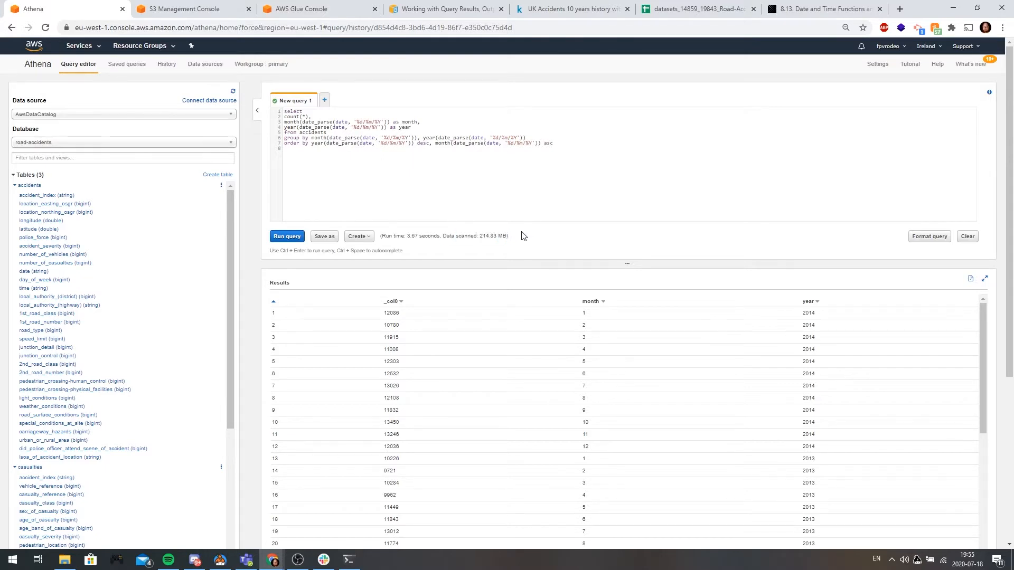
# Switch to the terminal, list Accidents0514.csv with ls -lah, and compare its size with the data scanned in Athena
pyautogui.click(353, 563)
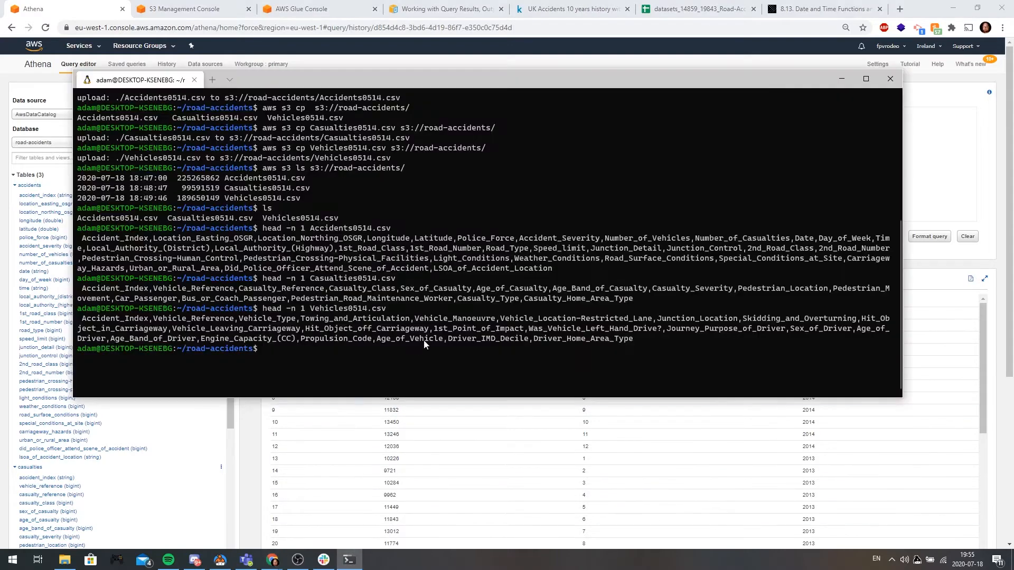
pyautogui.write('ls -lah A')
pyautogui.press('Tab')
pyautogui.press('Return')
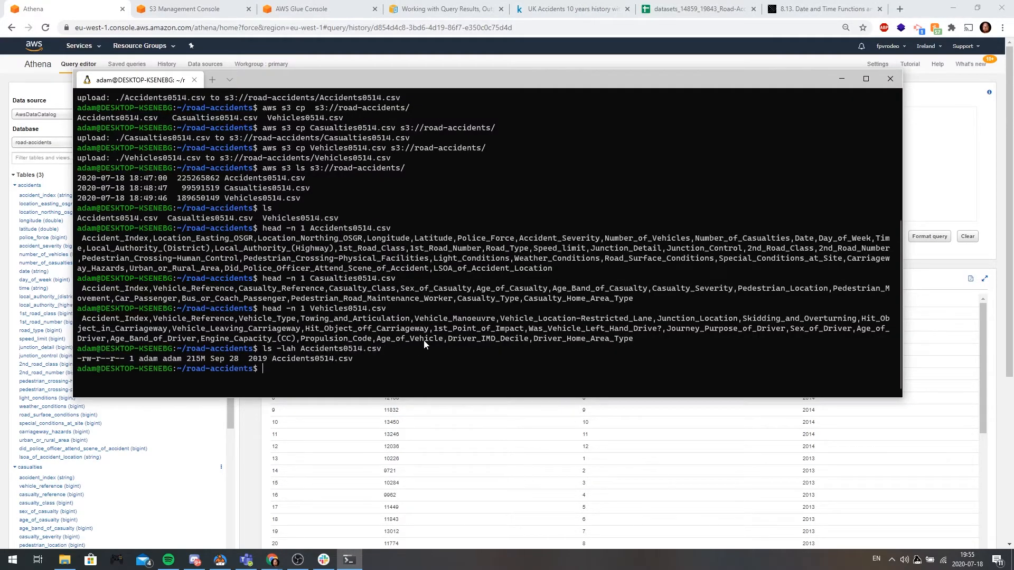
pyautogui.click(406, 58)
pyautogui.moveTo(478, 236); pyautogui.dragTo(508, 237)
pyautogui.click(518, 238)
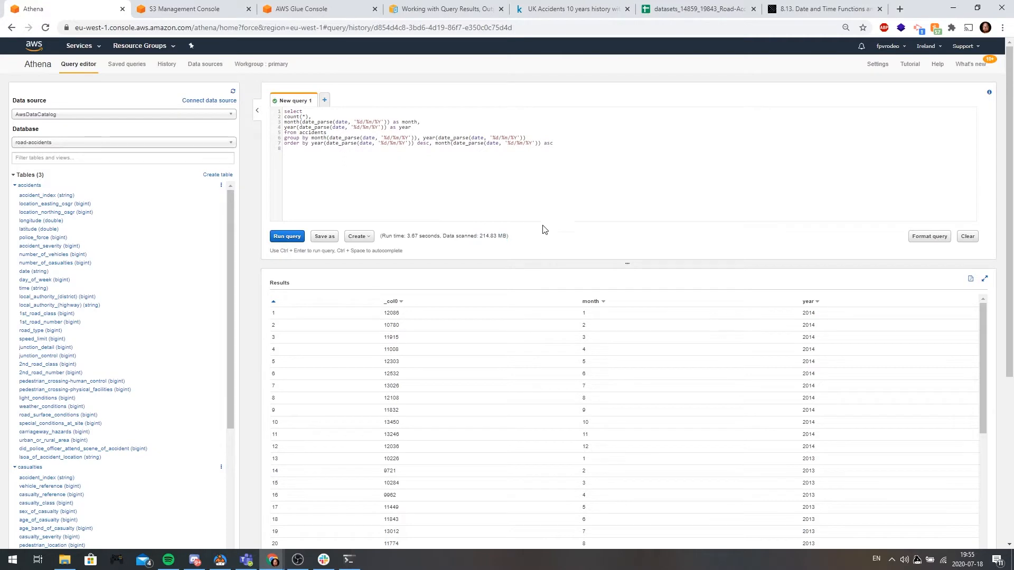
# Review the whole query text against its reported run time and data scanned
pyautogui.click(328, 160)
pyautogui.hotkey('ctrl', 'a')
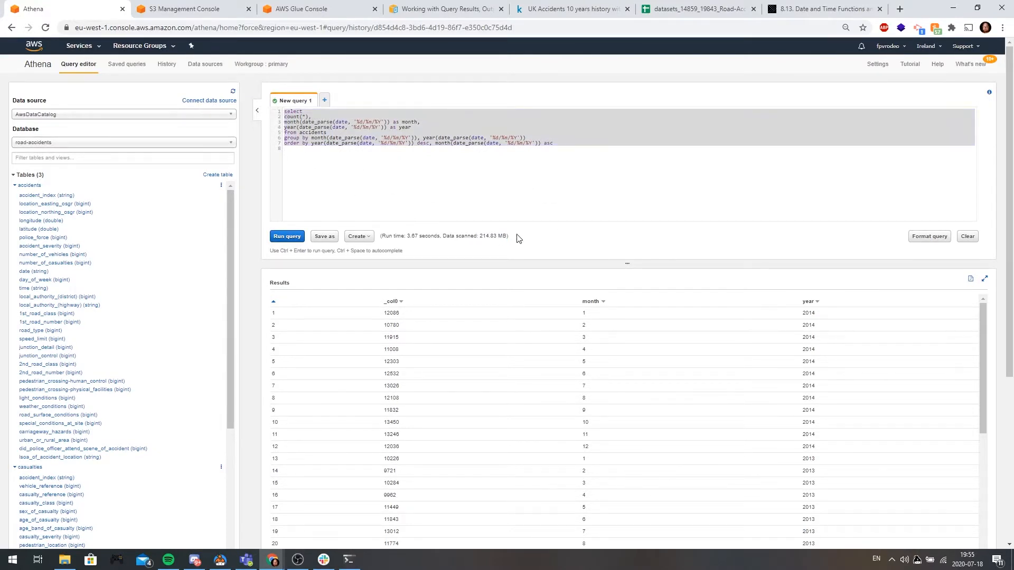
pyautogui.moveTo(440, 236); pyautogui.dragTo(405, 235)
pyautogui.moveTo(544, 242); pyautogui.dragTo(426, 237)
pyautogui.click(421, 236)
pyautogui.click(433, 122)
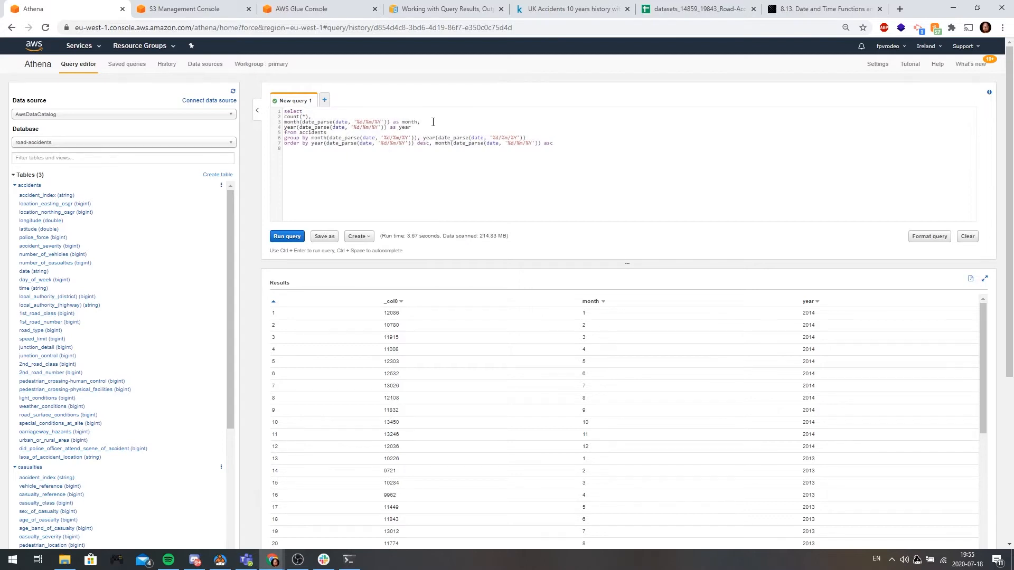
# Examine the count(*) line and the date column used in the month and year expressions of the select list
pyautogui.doubleClick(338, 122)
pyautogui.doubleClick(338, 127)
pyautogui.moveTo(412, 127); pyautogui.dragTo(266, 125)
pyautogui.click(302, 117)
pyautogui.tripleClick(324, 117)
pyautogui.click(365, 133)
pyautogui.doubleClick(339, 121)
pyautogui.doubleClick(340, 128)
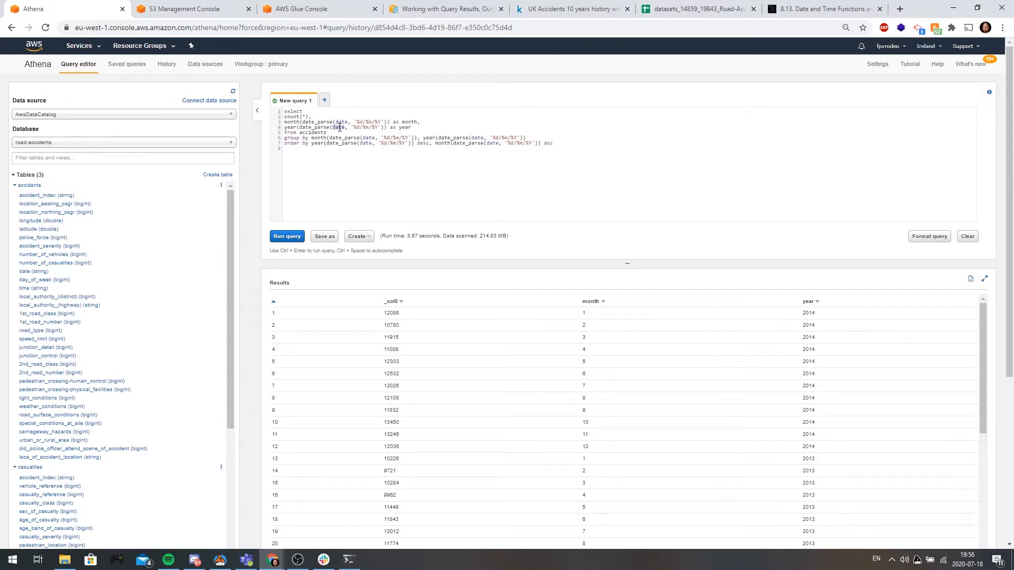
pyautogui.click(418, 128)
# Compare the month and year select lines with the amount of data scanned
pyautogui.moveTo(479, 236); pyautogui.dragTo(532, 243)
pyautogui.moveTo(426, 126); pyautogui.dragTo(274, 120)
pyautogui.click(443, 130)
pyautogui.moveTo(504, 236); pyautogui.dragTo(443, 236)
pyautogui.click(539, 239)
# Collapse the column lists of the accidents, casualties and vechicles tables
pyautogui.click(16, 186)
pyautogui.click(15, 196)
pyautogui.click(15, 206)
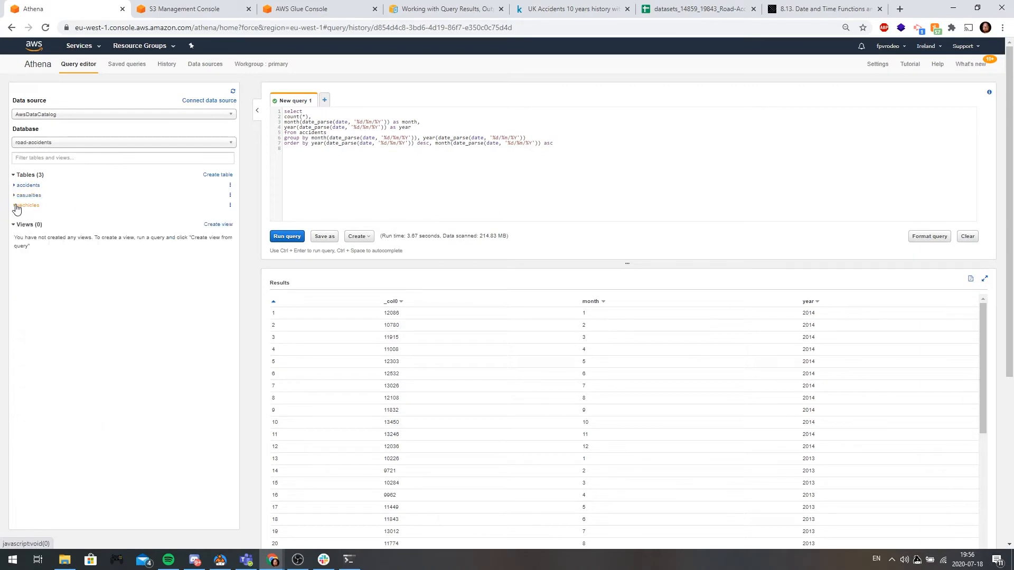
# Switch to the AWS Glue console and start adding a new ETL job
pyautogui.hotkey('alt', 'Tab')
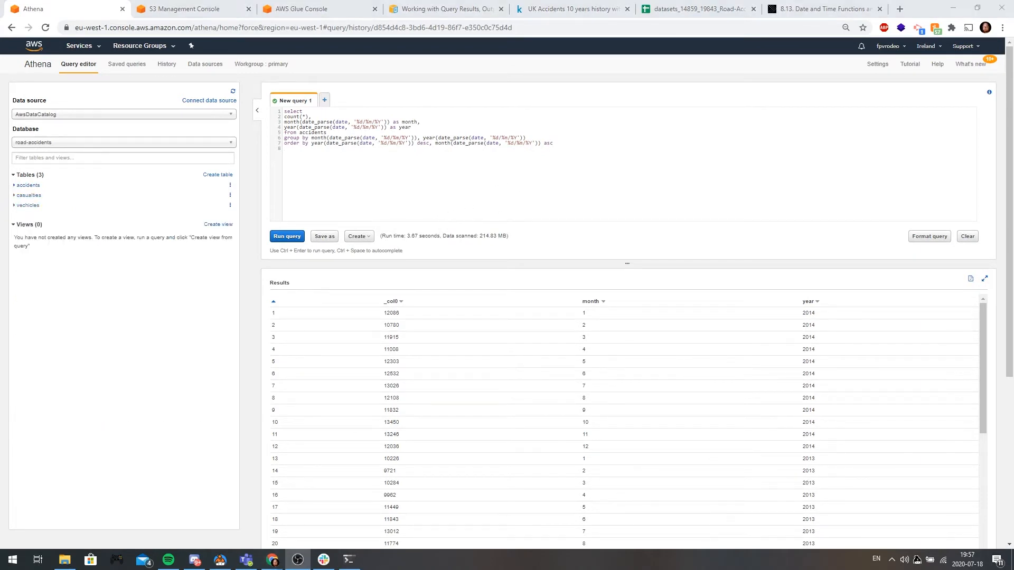
pyautogui.click(312, 11)
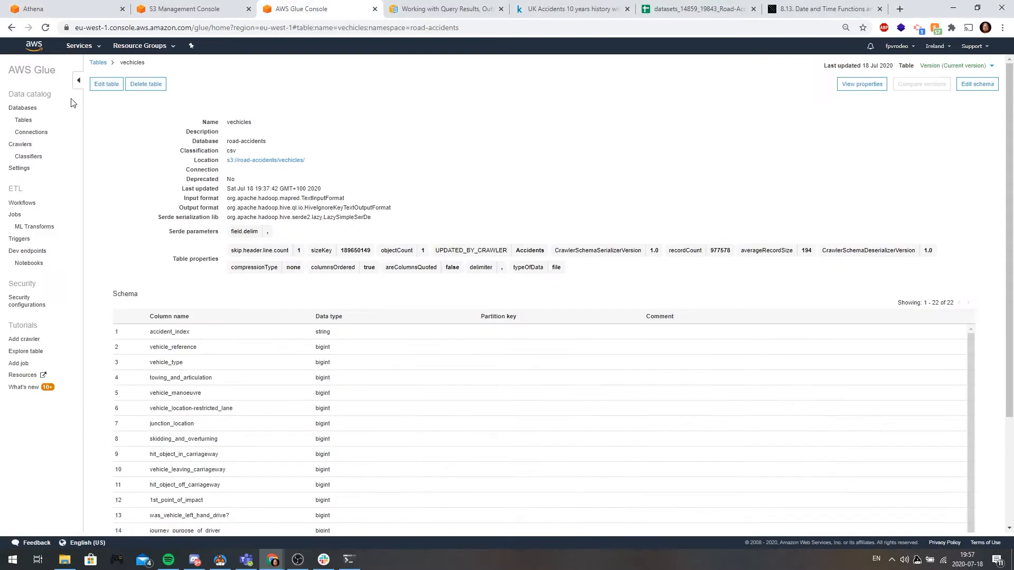
pyautogui.click(97, 63)
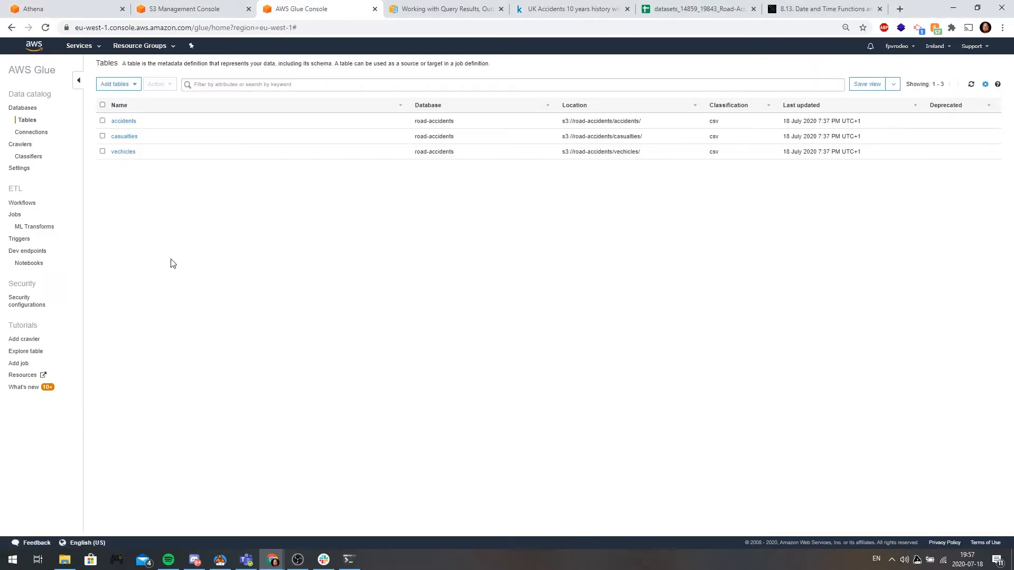
pyautogui.click(16, 215)
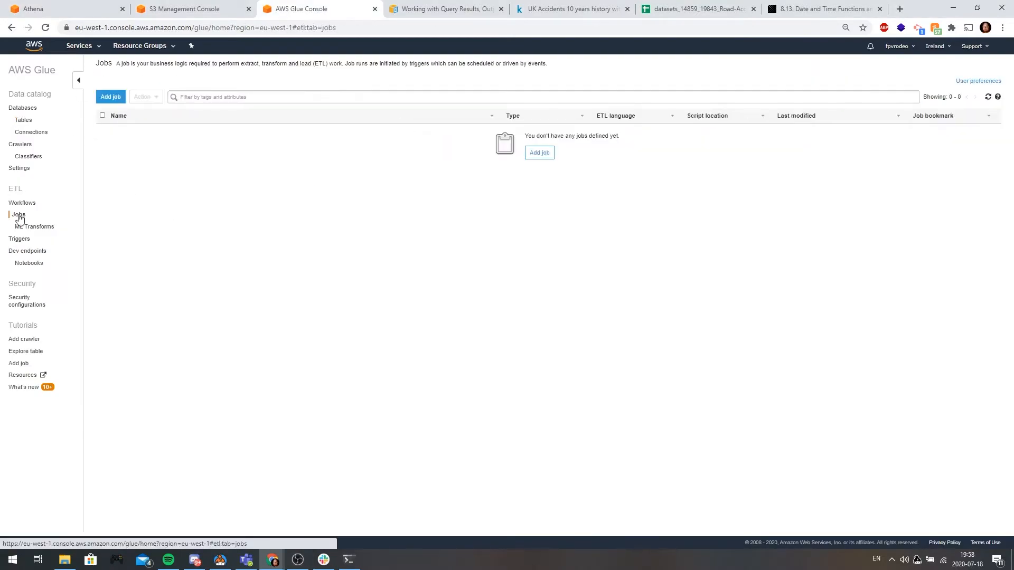
pyautogui.click(122, 102)
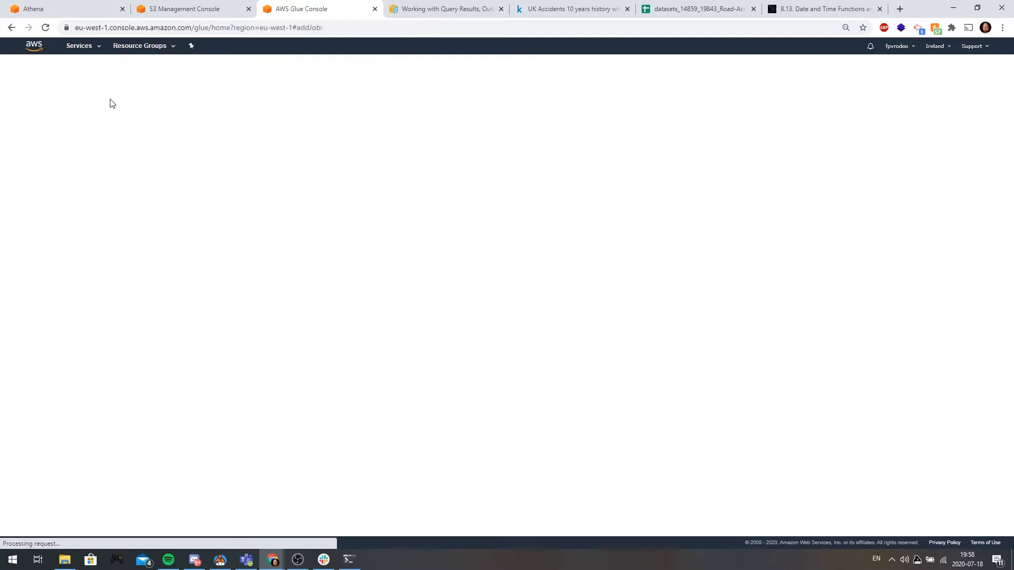
# Name the job accident-data, assign the AWSGlueServiceRole-Crawler IAM role, and keep type Spark with Spark 2.4, Python 3 (Glue Version 1.0)
pyautogui.click(436, 125)
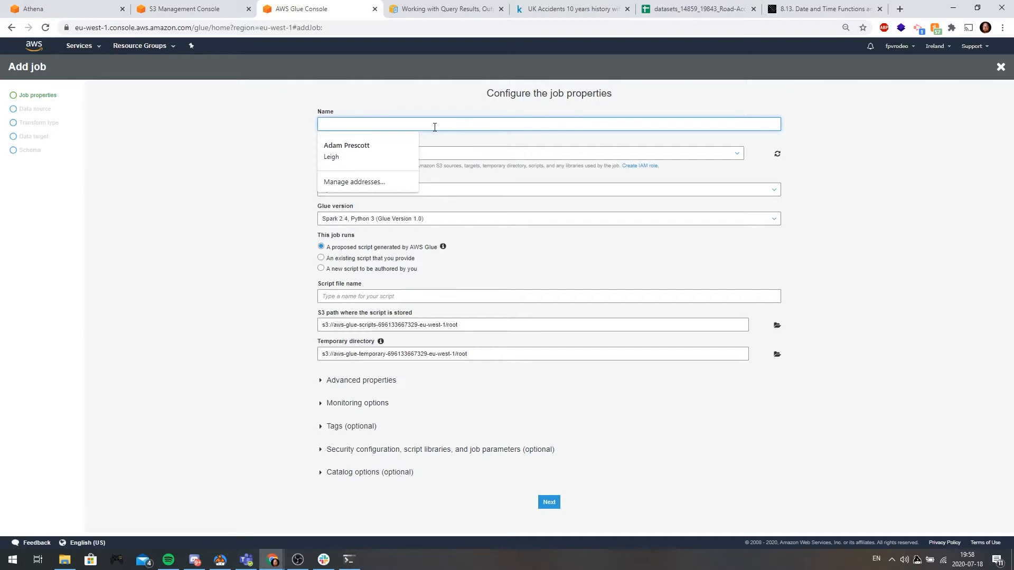
pyautogui.write('acc')
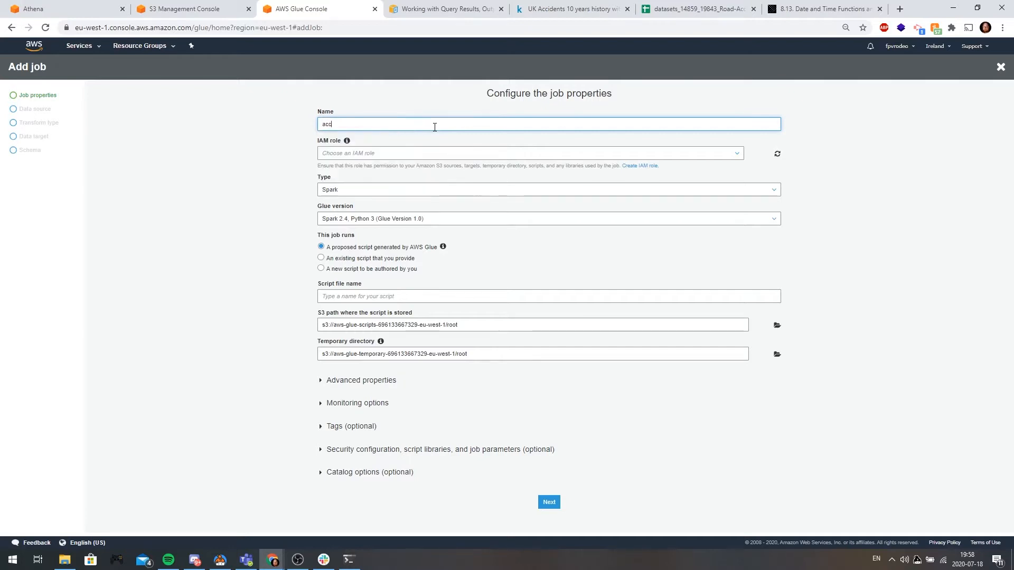
pyautogui.write('ident-data')
pyautogui.click(539, 153)
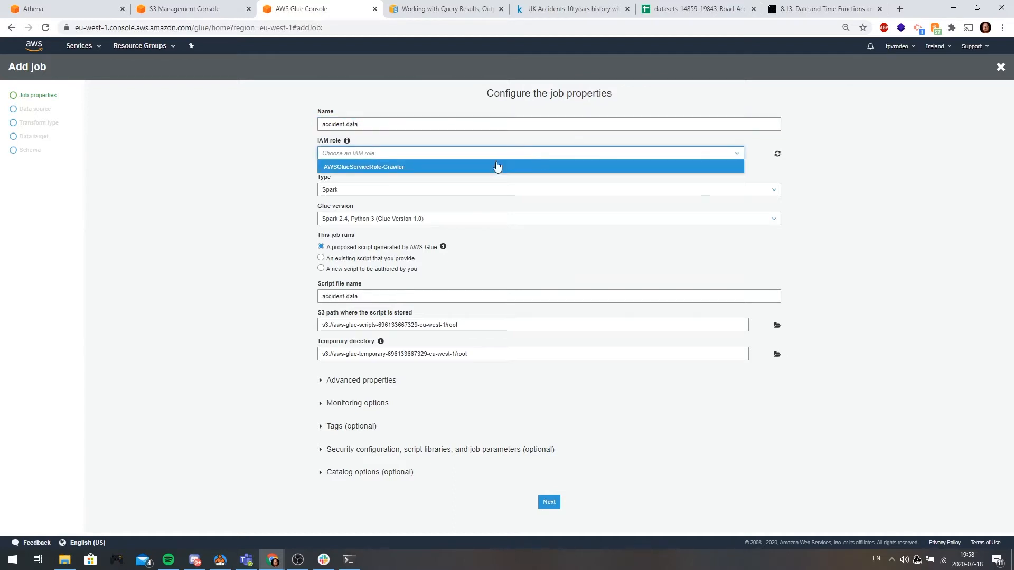
pyautogui.click(457, 166)
pyautogui.click(357, 191)
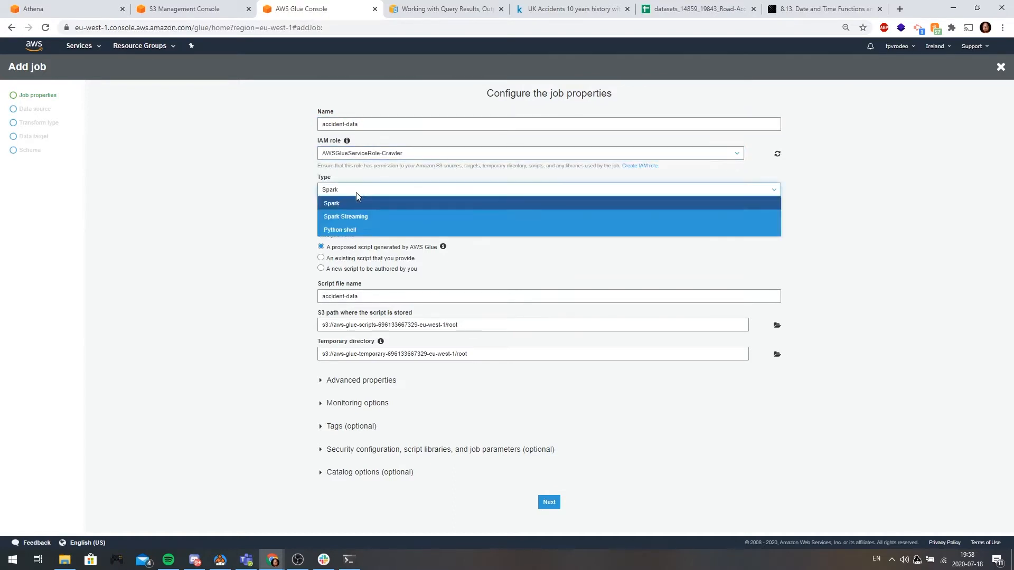
pyautogui.click(395, 195)
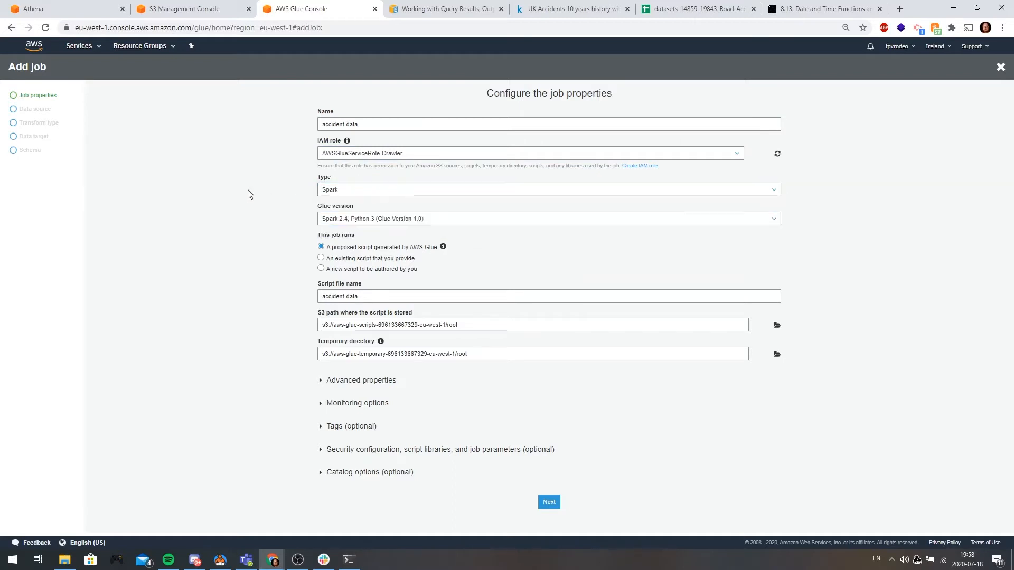
pyautogui.click(528, 221)
pyautogui.click(534, 219)
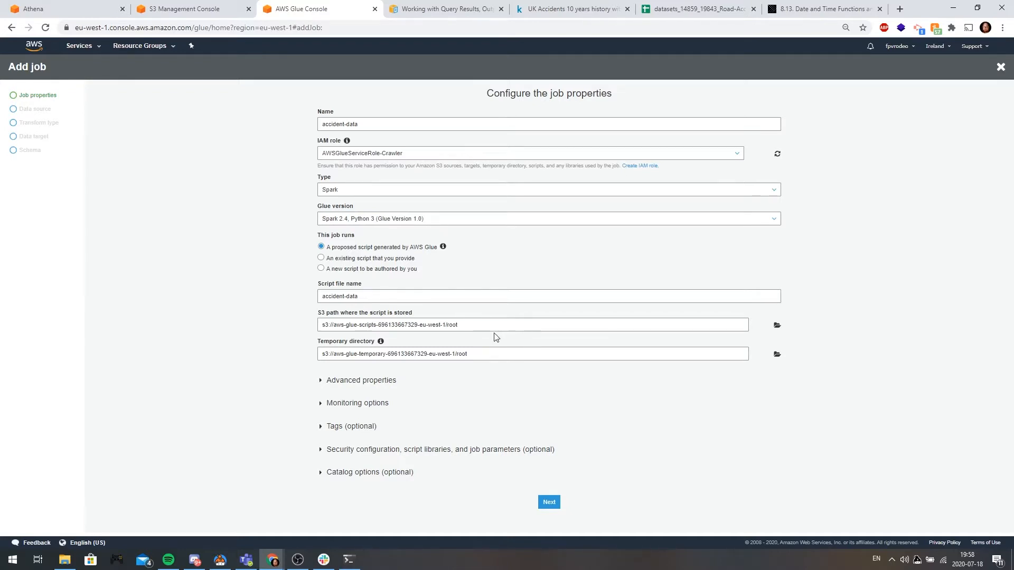
# Expand and review the job's advanced, monitoring, tag, security and catalog options, and continue to the data source selection with the defaults
pyautogui.click(340, 385)
pyautogui.scroll(-1, 278, 374)
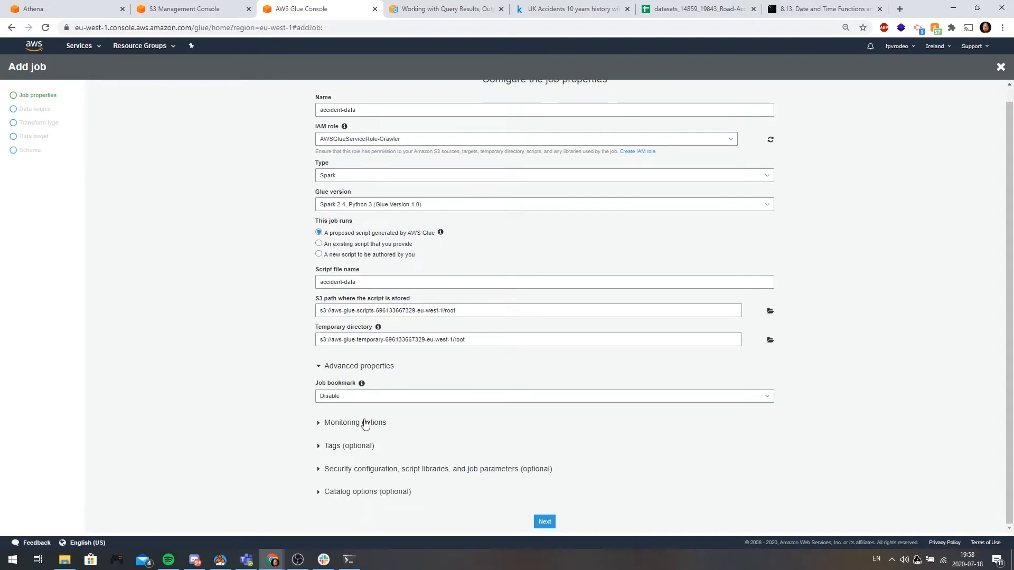
pyautogui.click(344, 421)
pyautogui.scroll(-1, 264, 405)
pyautogui.click(357, 450)
pyautogui.scroll(-1, 277, 427)
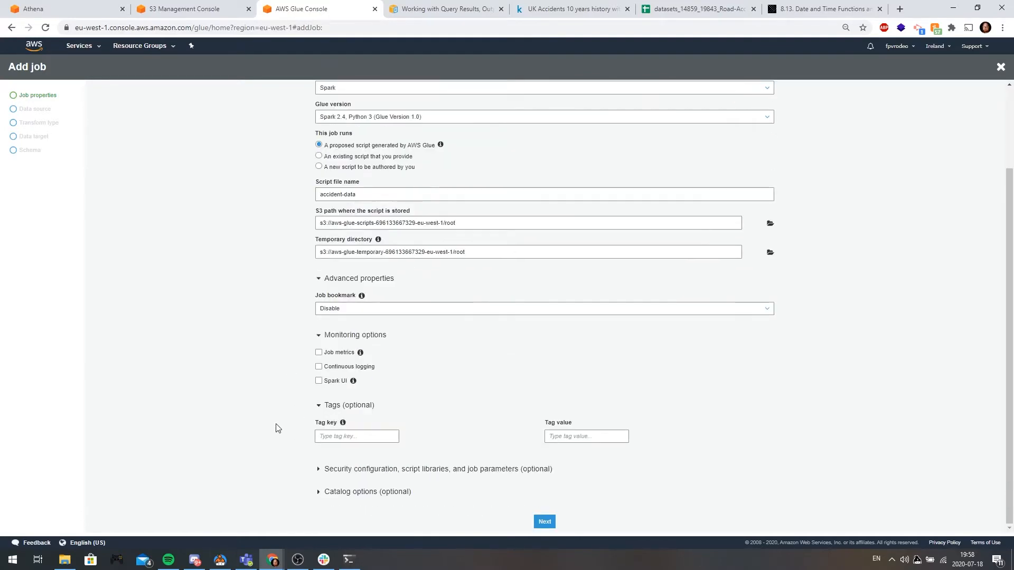
pyautogui.click(373, 471)
pyautogui.scroll(-5, 317, 460)
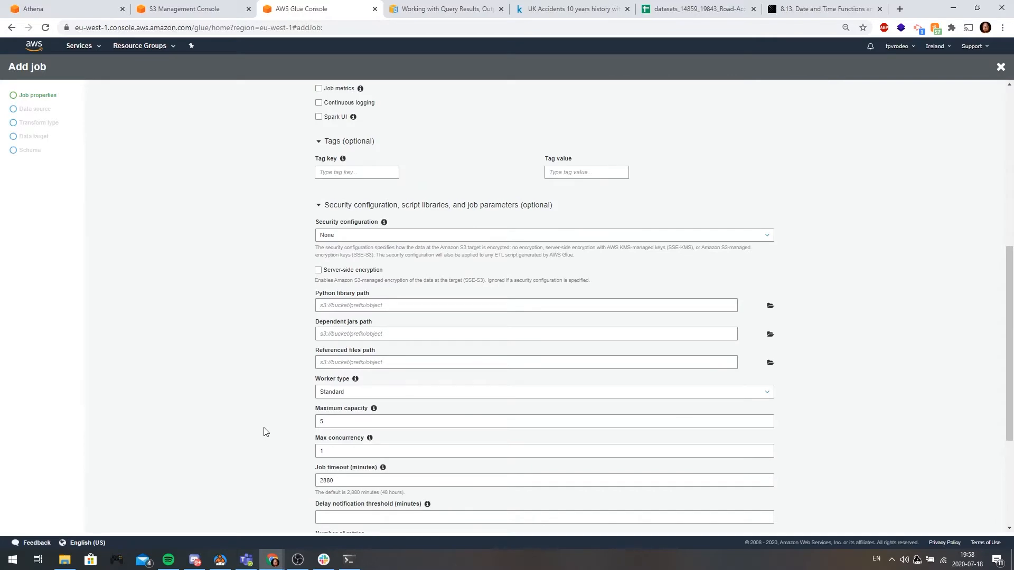
pyautogui.scroll(-4, 264, 431)
pyautogui.click(355, 492)
pyautogui.scroll(-1, 286, 446)
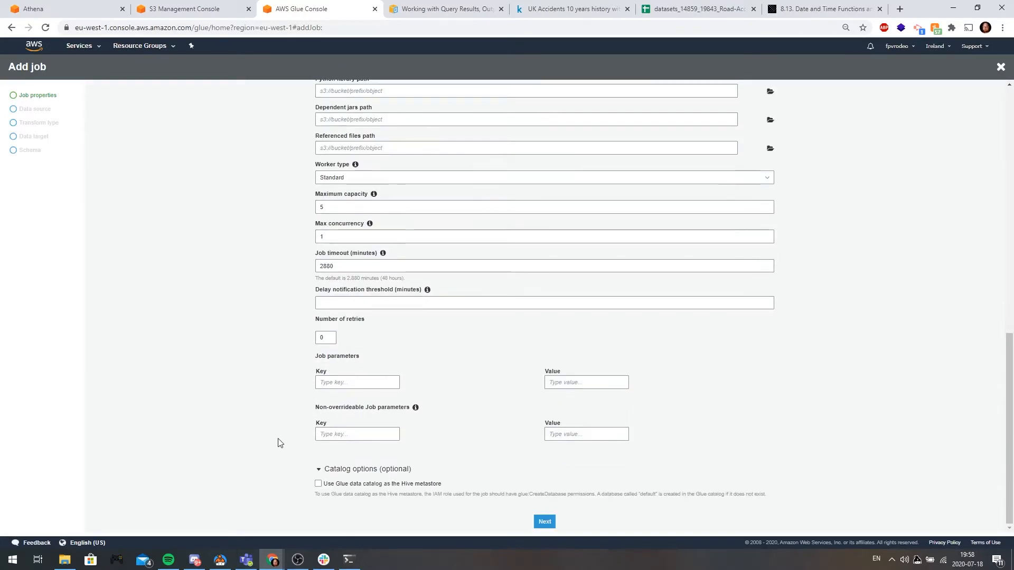
pyautogui.click(545, 522)
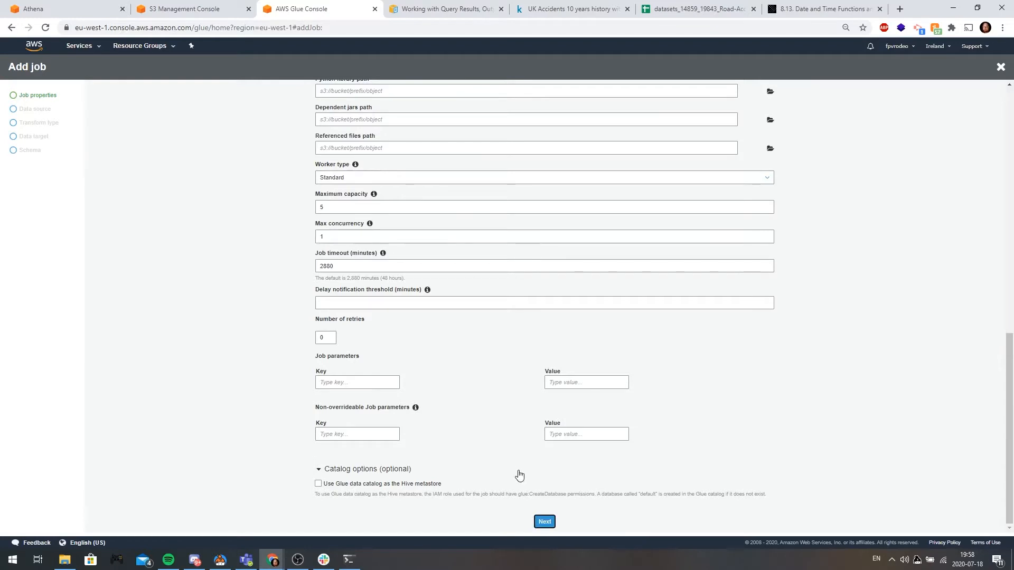
pyautogui.click(550, 521)
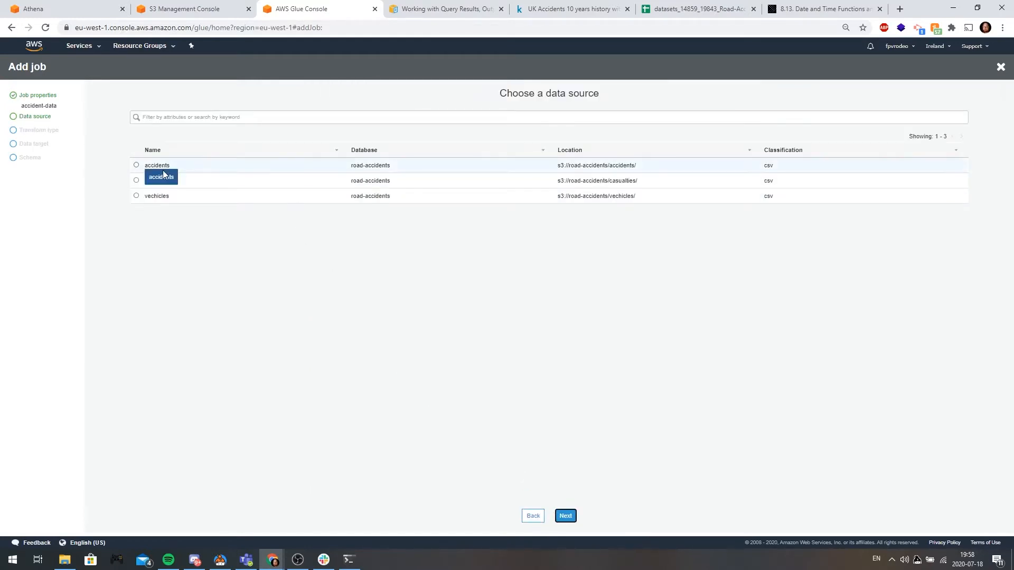
# Choose the accidents table as the job's data source and continue with the Change schema transform type
pyautogui.click(140, 166)
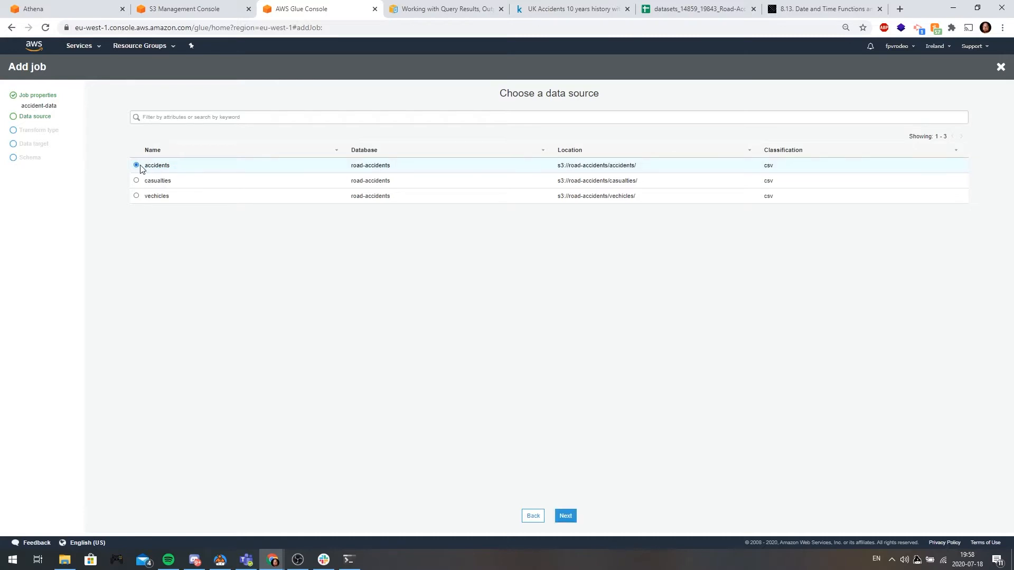
pyautogui.click(566, 516)
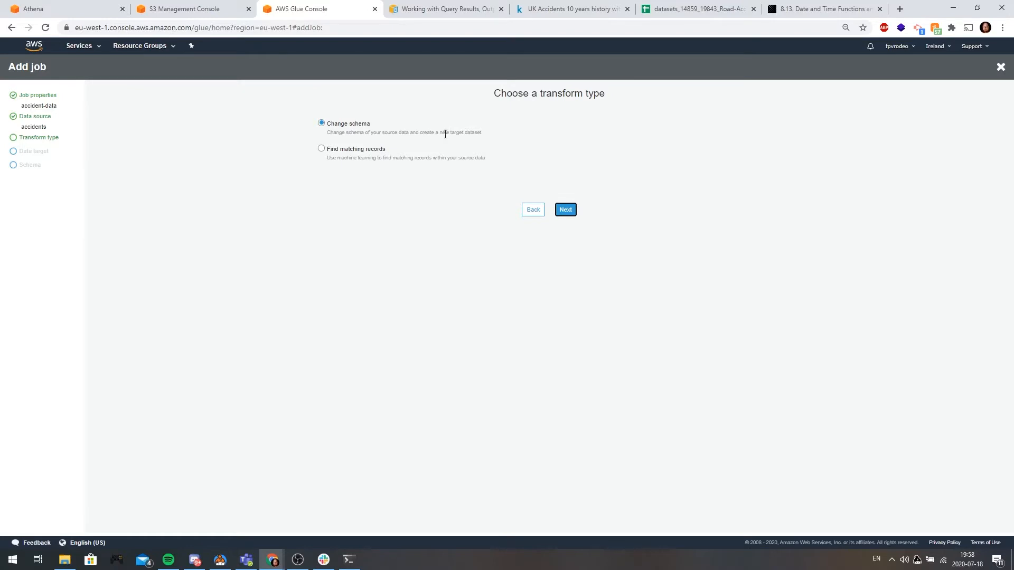
pyautogui.click(567, 211)
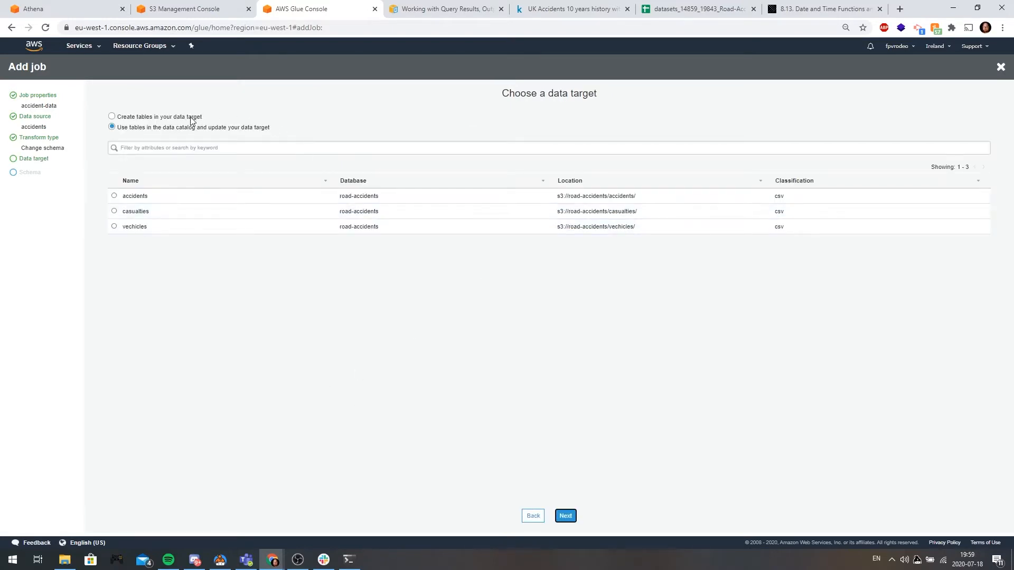
# Set the data target to create tables in Amazon S3 in Parquet format
pyautogui.click(160, 118)
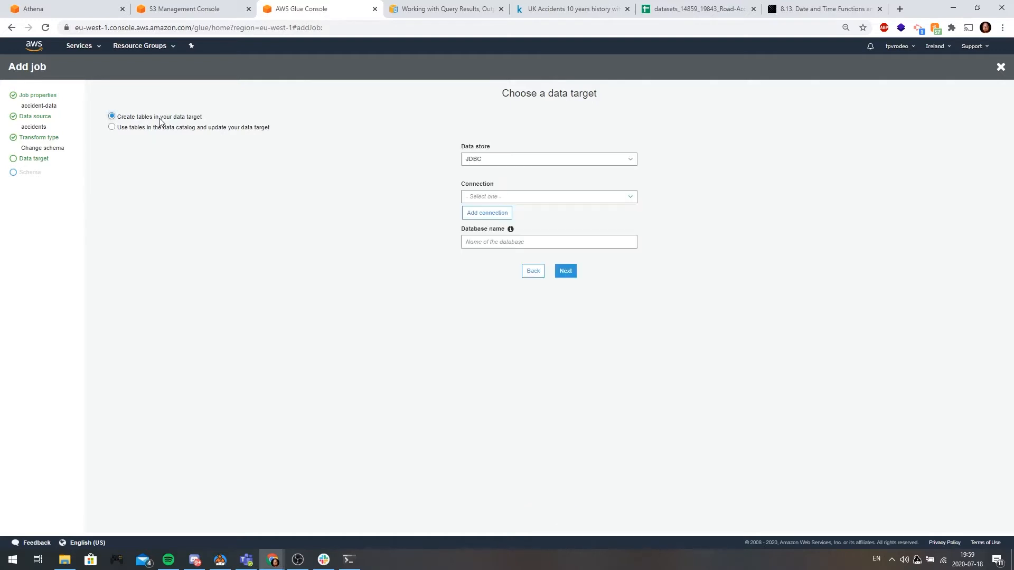
pyautogui.click(589, 158)
pyautogui.click(553, 175)
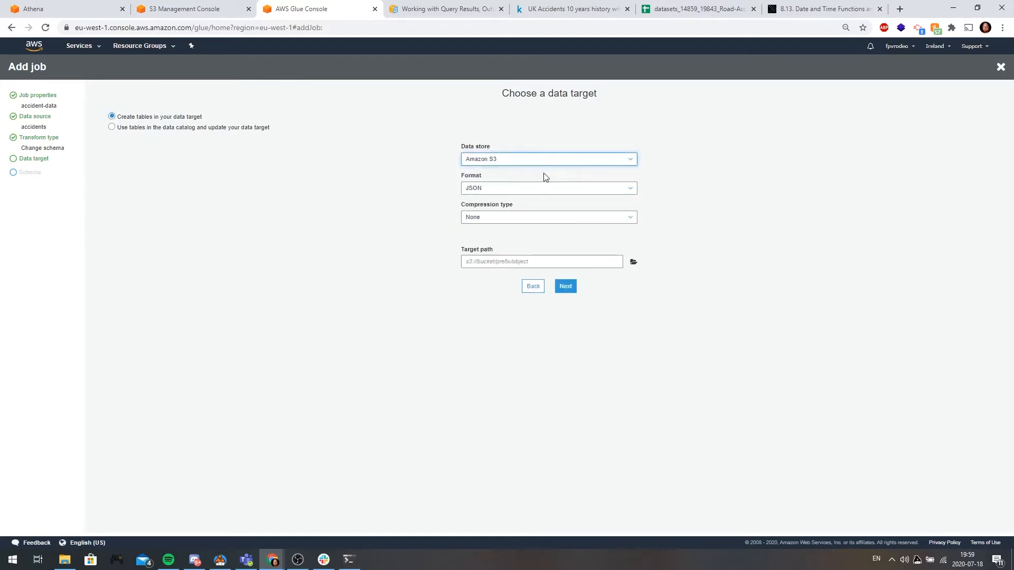
pyautogui.click(624, 191)
pyautogui.click(507, 242)
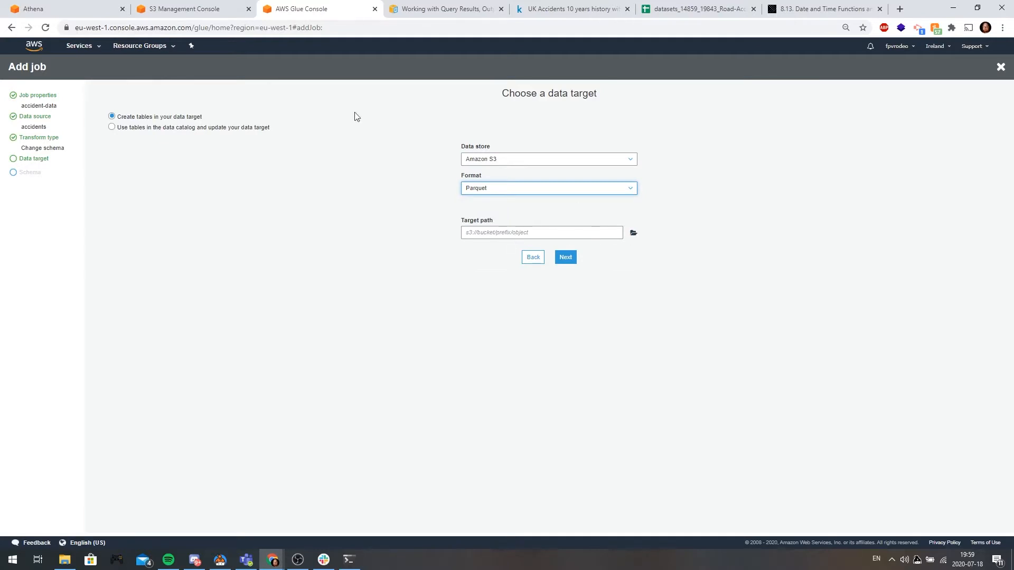
pyautogui.click(633, 233)
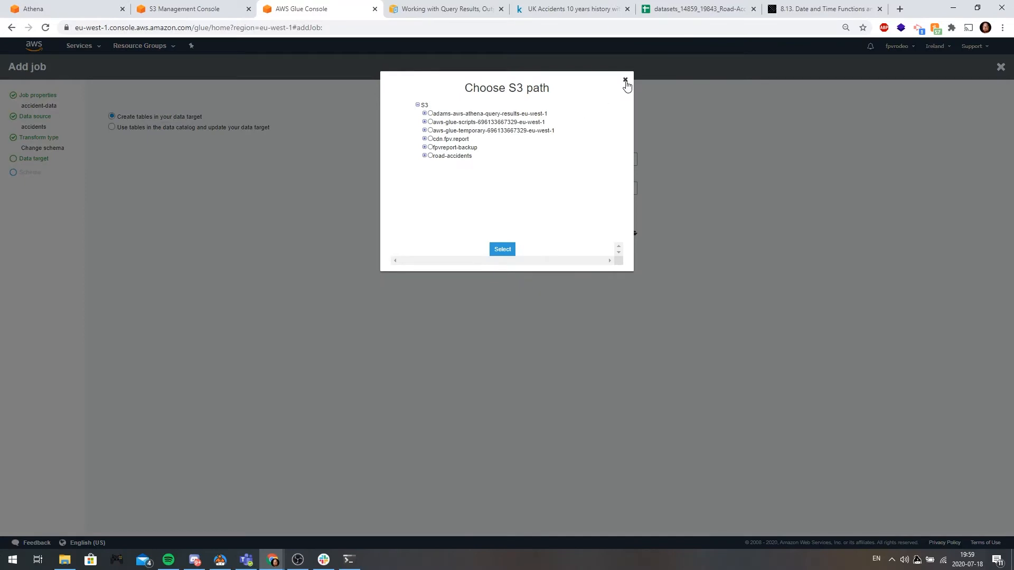
pyautogui.click(625, 80)
# Switch to the S3 console and create a folder named accidents-parquet in the road-accidents bucket
pyautogui.click(176, 12)
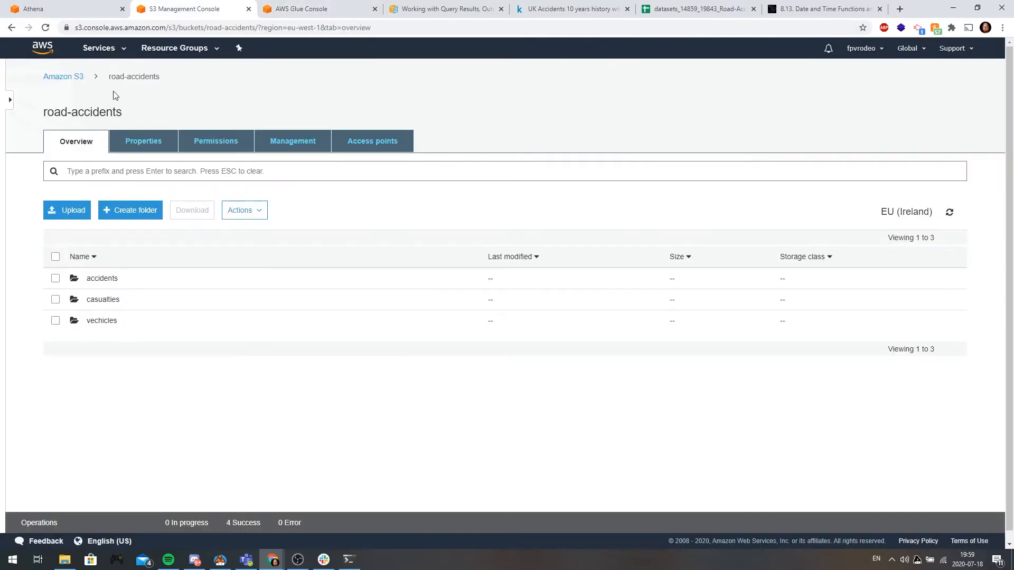
pyautogui.click(74, 78)
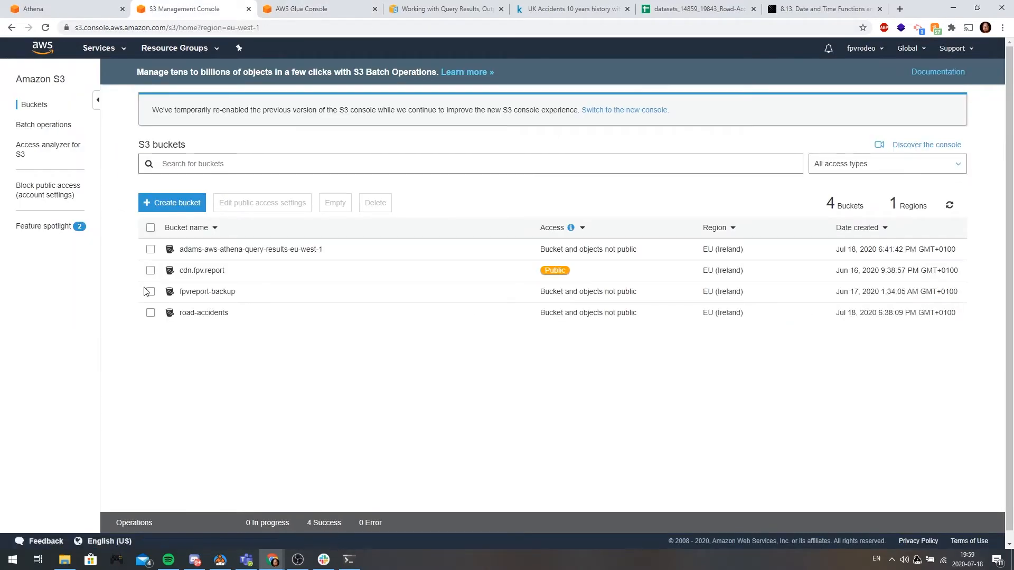
pyautogui.click(215, 313)
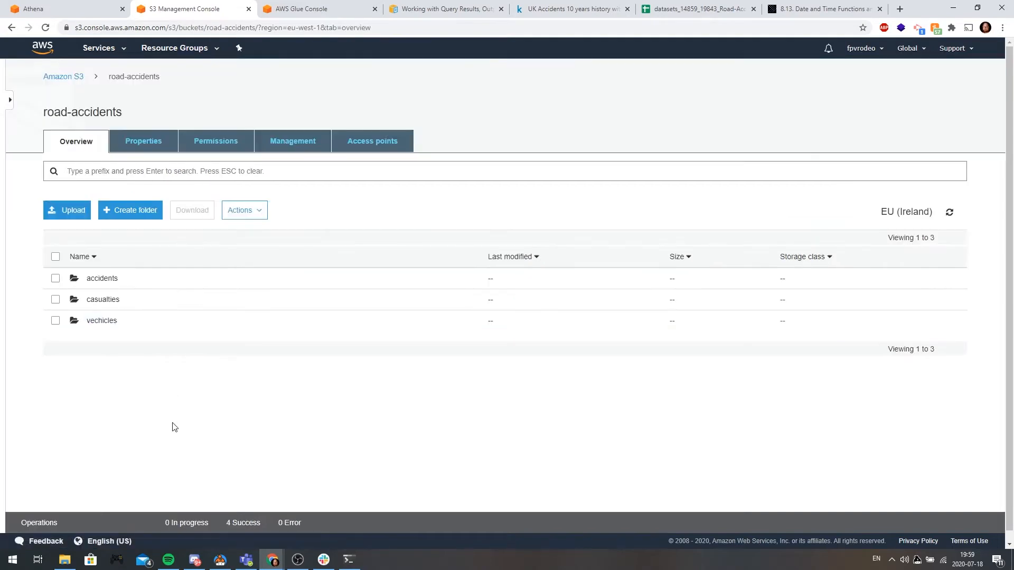
pyautogui.click(127, 212)
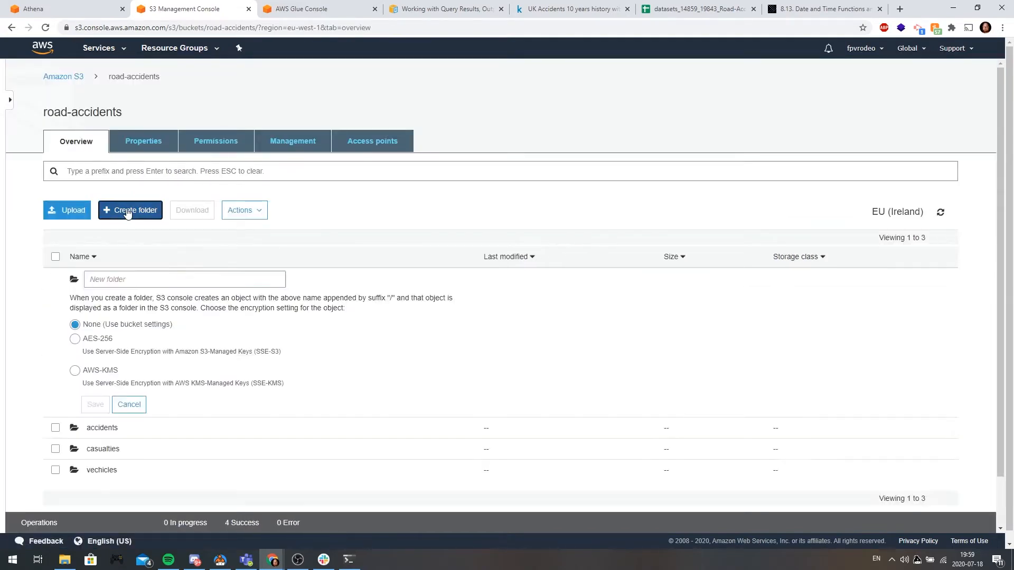
pyautogui.write('accidents-parquet')
pyautogui.press('Return')
# Add two more folders to the road-accidents bucket, named casualties-parquet and vehicles-parquet
pyautogui.write('casualties-parquet')
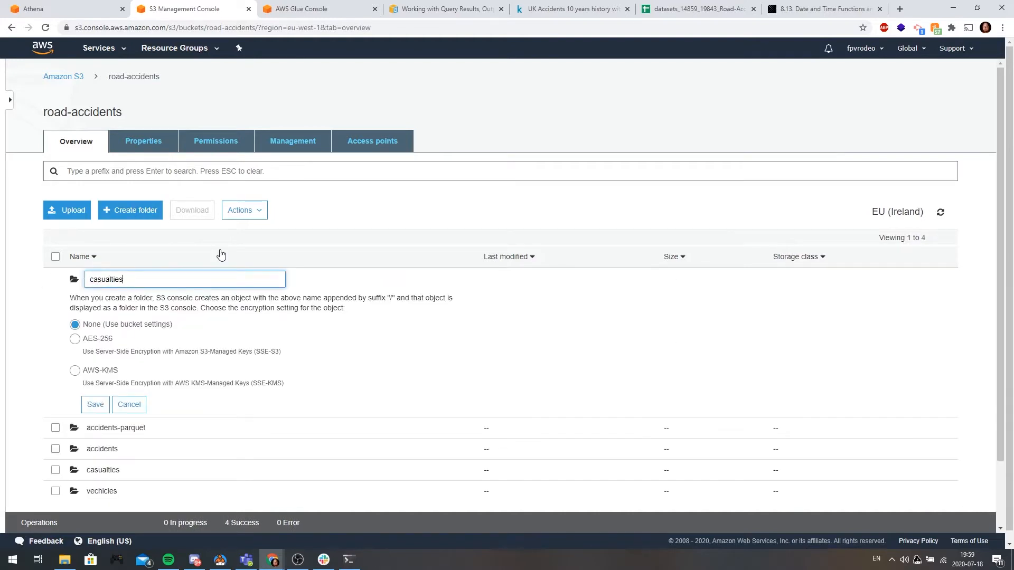
pyautogui.press('Return')
pyautogui.click(130, 211)
pyautogui.write('vehicles-parquet')
pyautogui.click(91, 405)
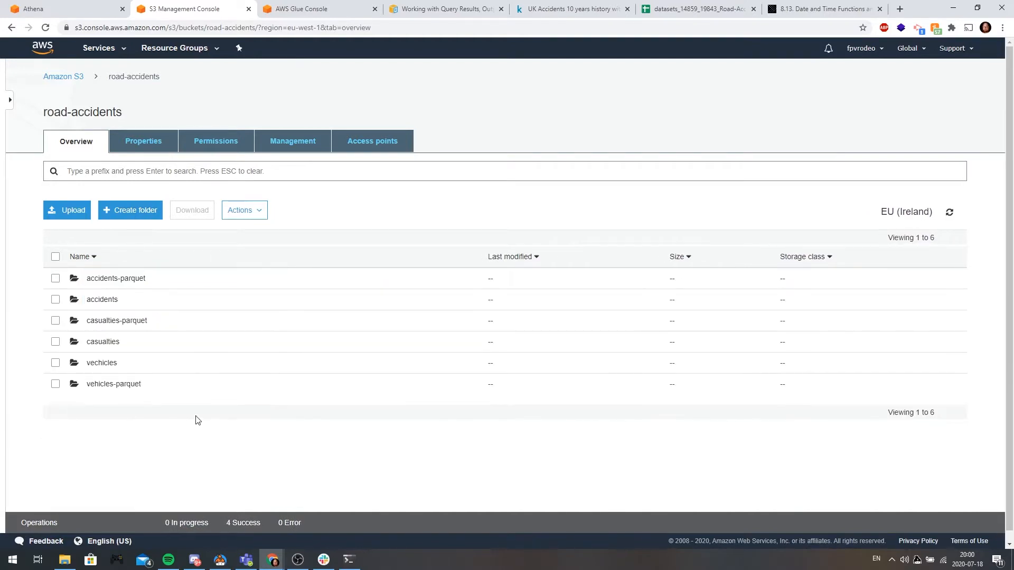
# Return to the Glue job, set the target path to s3://road-accidents/accidents-parquet, and continue to the column mapping
pyautogui.click(340, 7)
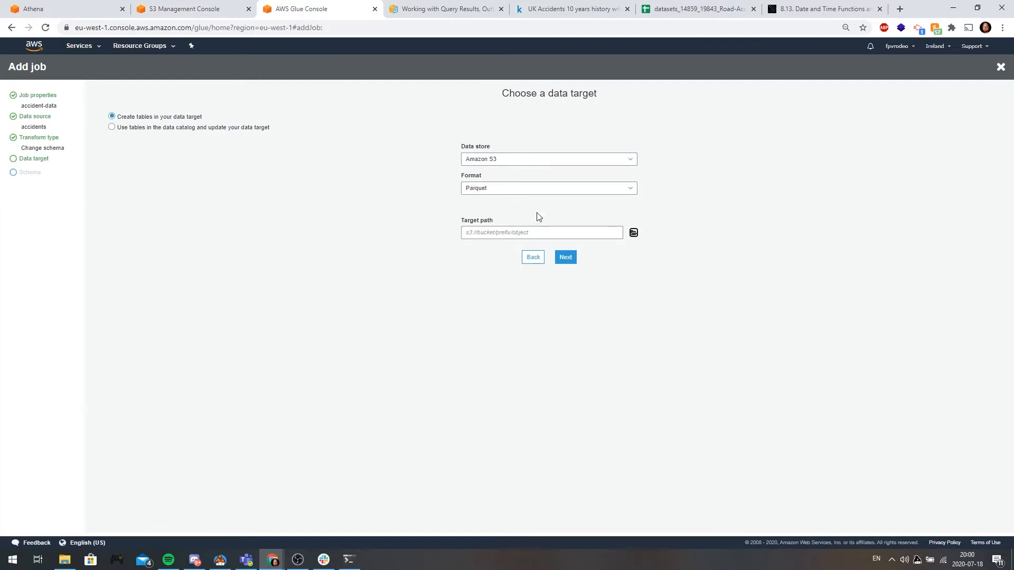
pyautogui.click(167, 6)
pyautogui.click(292, 7)
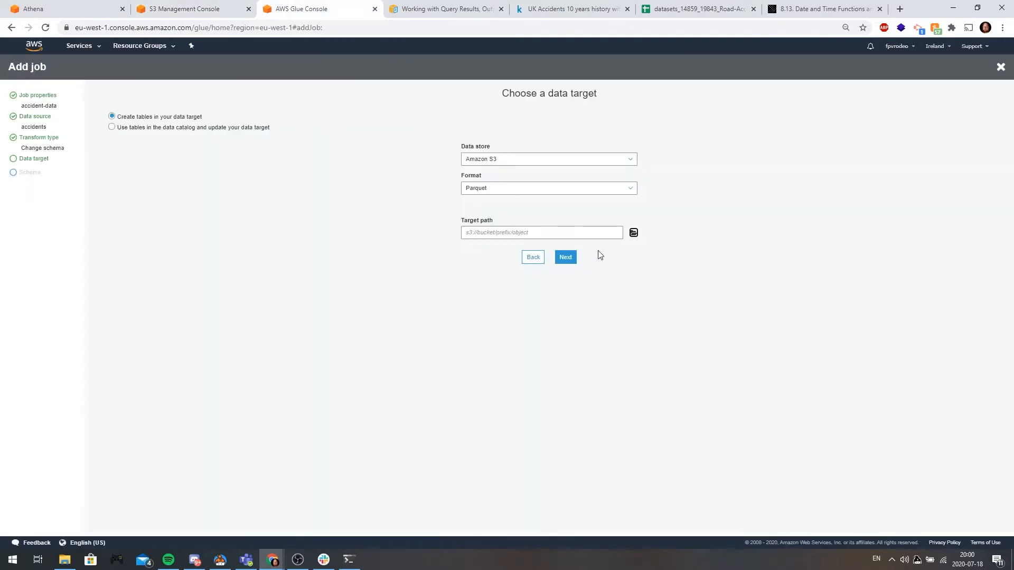
pyautogui.click(634, 233)
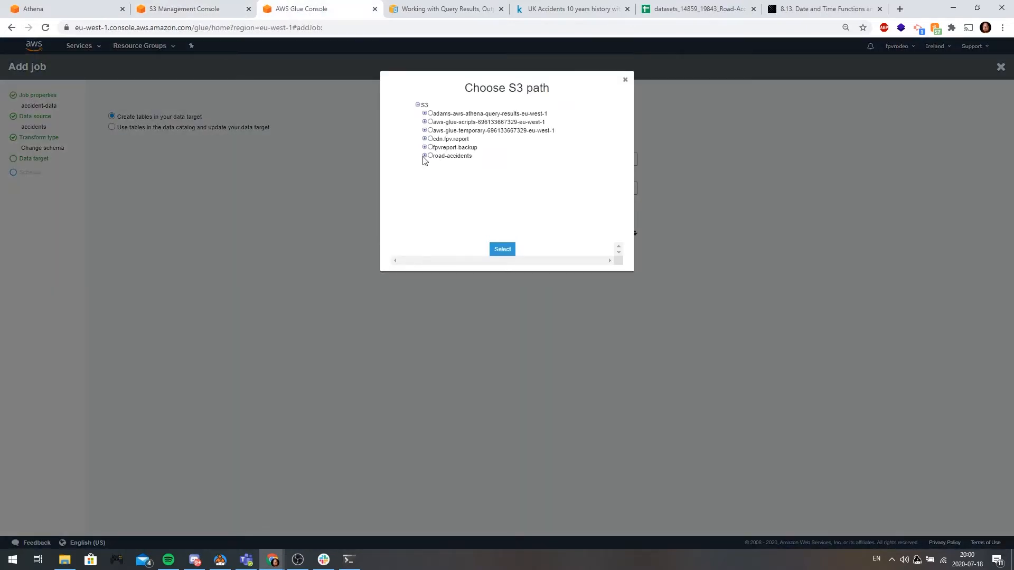
pyautogui.click(424, 155)
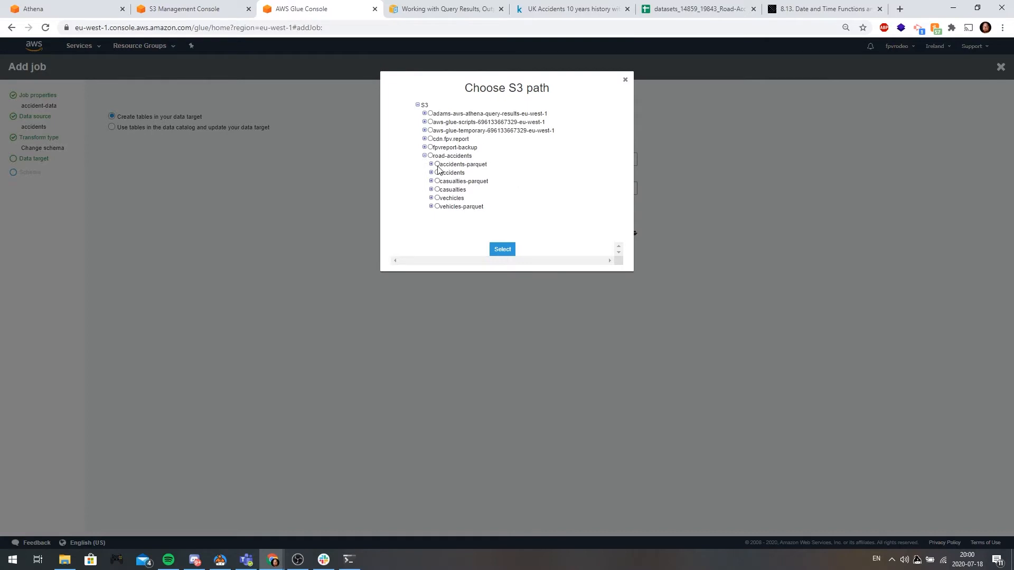
pyautogui.click(432, 165)
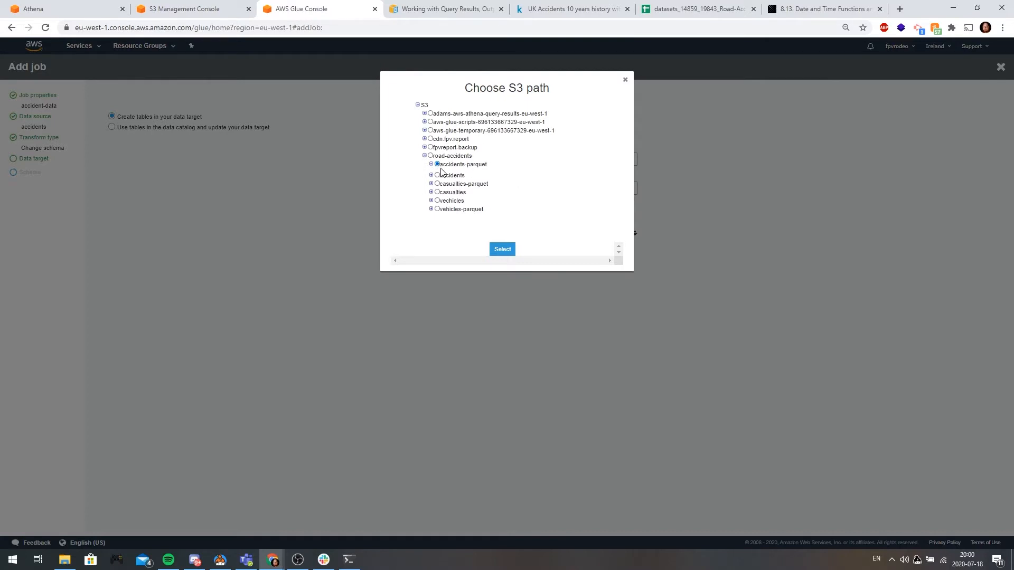
pyautogui.click(503, 249)
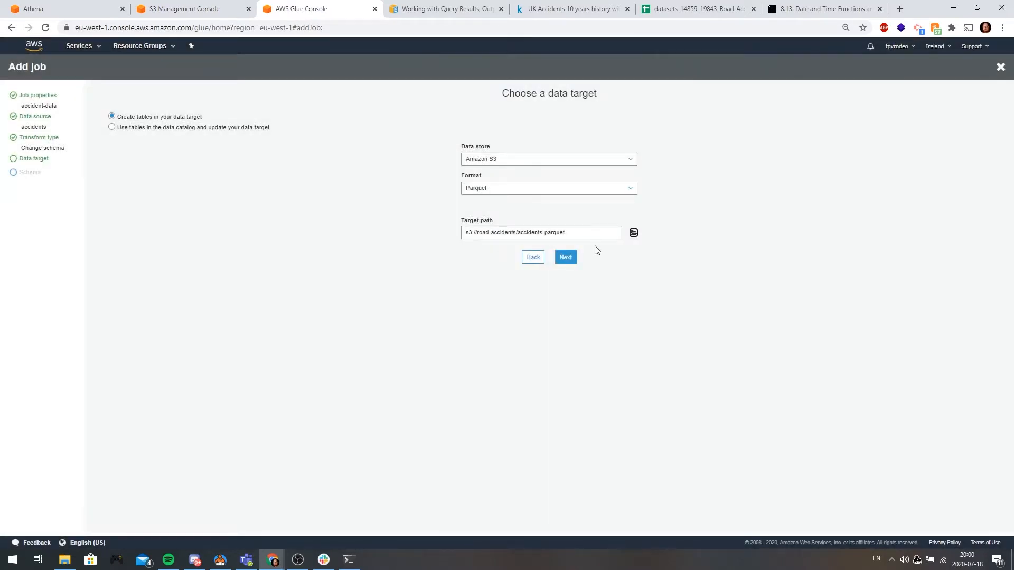
pyautogui.click(566, 257)
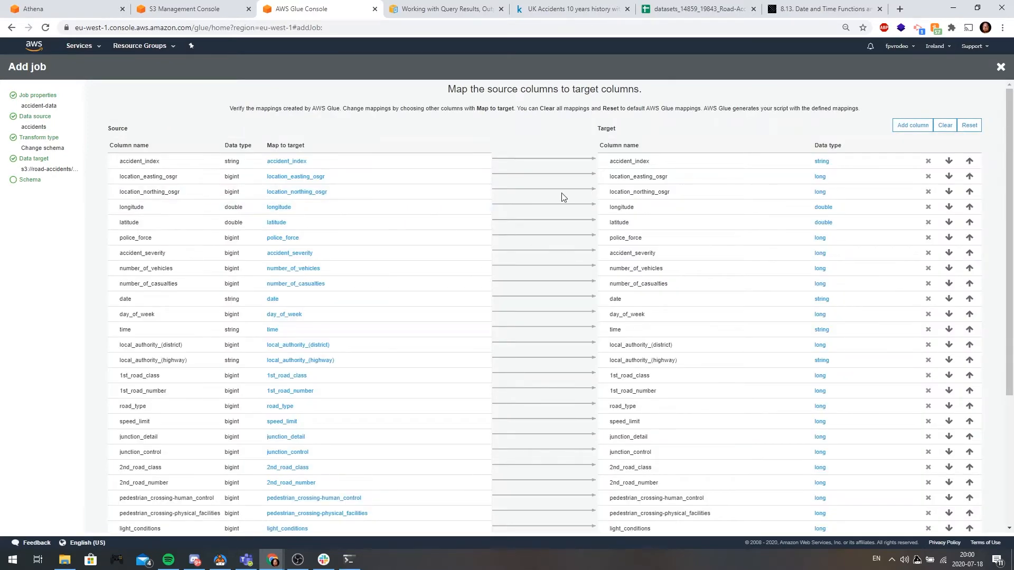
# Review the mapping of the accidents source columns to the target columns and their data types
pyautogui.scroll(-1, 563, 197)
pyautogui.scroll(-3, 564, 197)
pyautogui.scroll(4, 564, 197)
pyautogui.scroll(-4, 515, 347)
pyautogui.scroll(4, 512, 364)
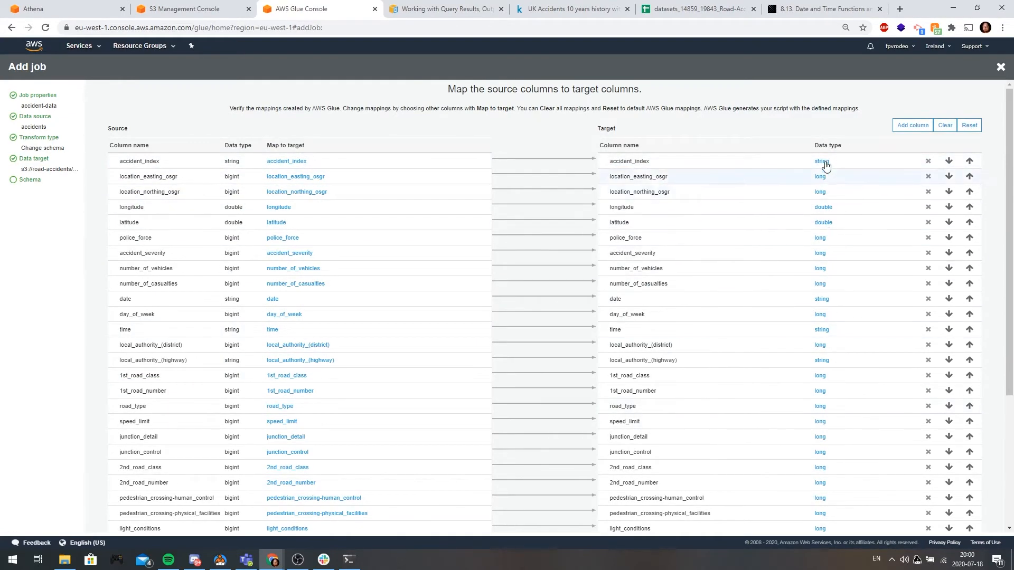
pyautogui.scroll(-4, 822, 409)
pyautogui.scroll(4, 829, 419)
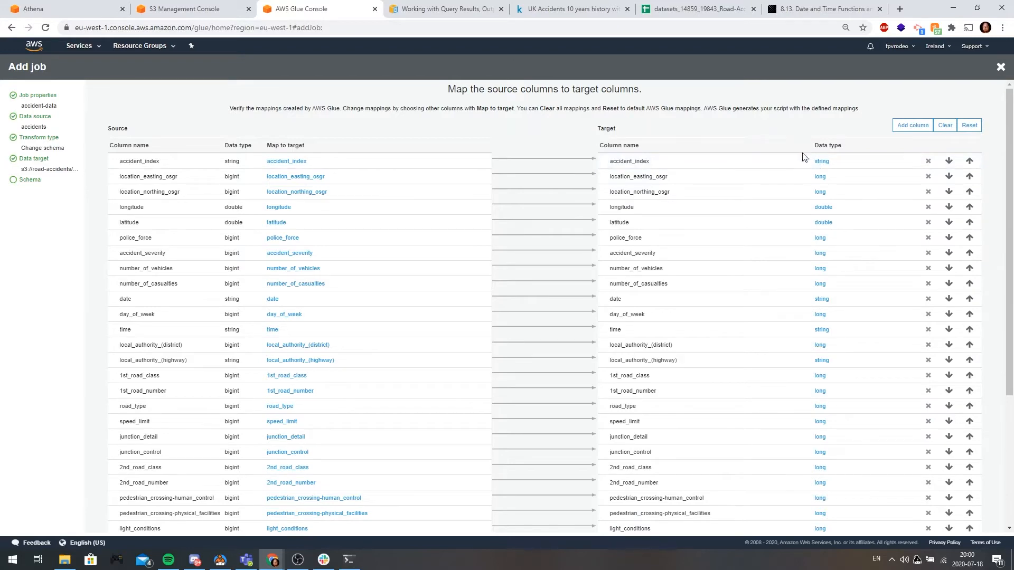
pyautogui.scroll(-3, 721, 266)
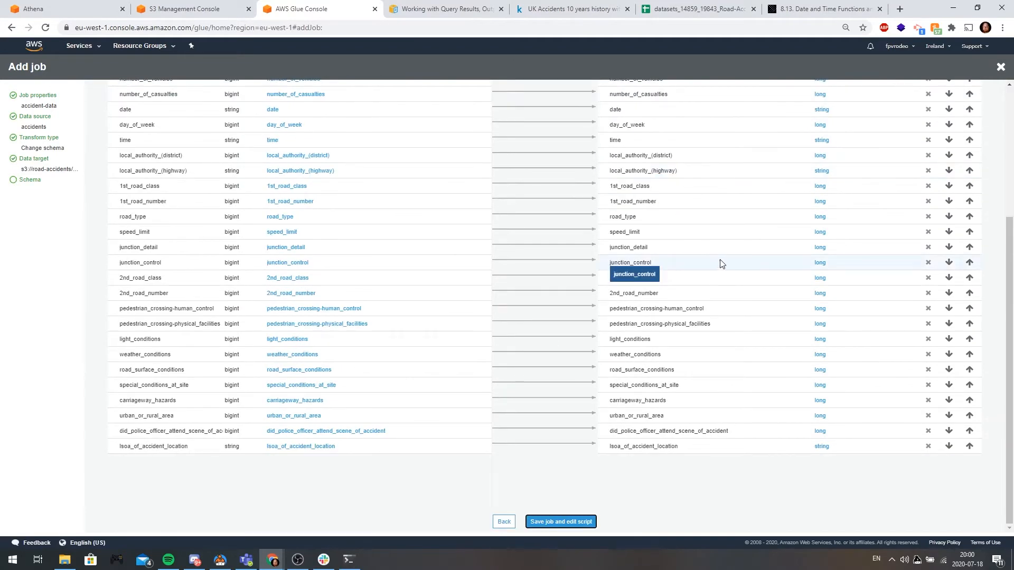
pyautogui.scroll(3, 721, 259)
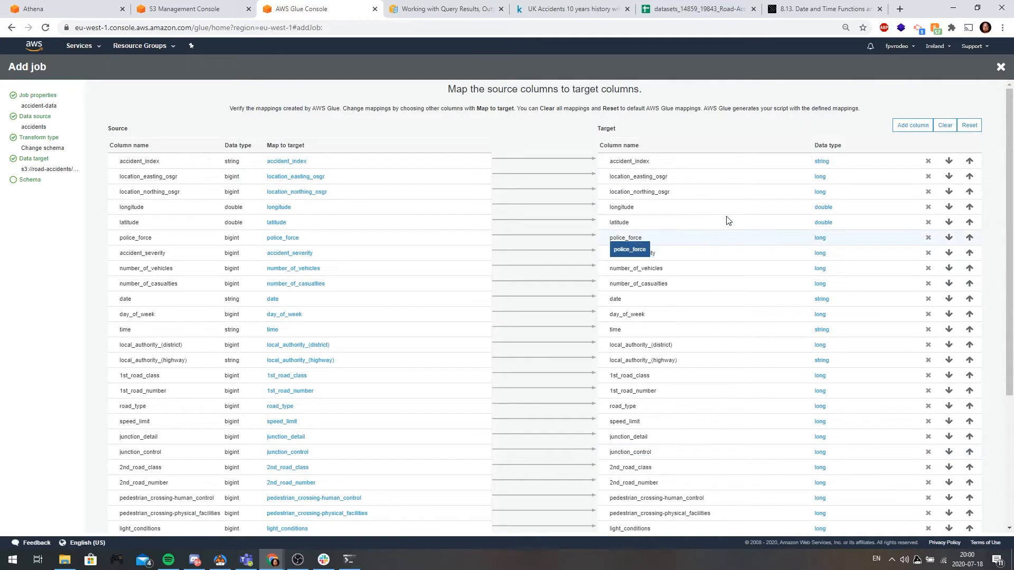
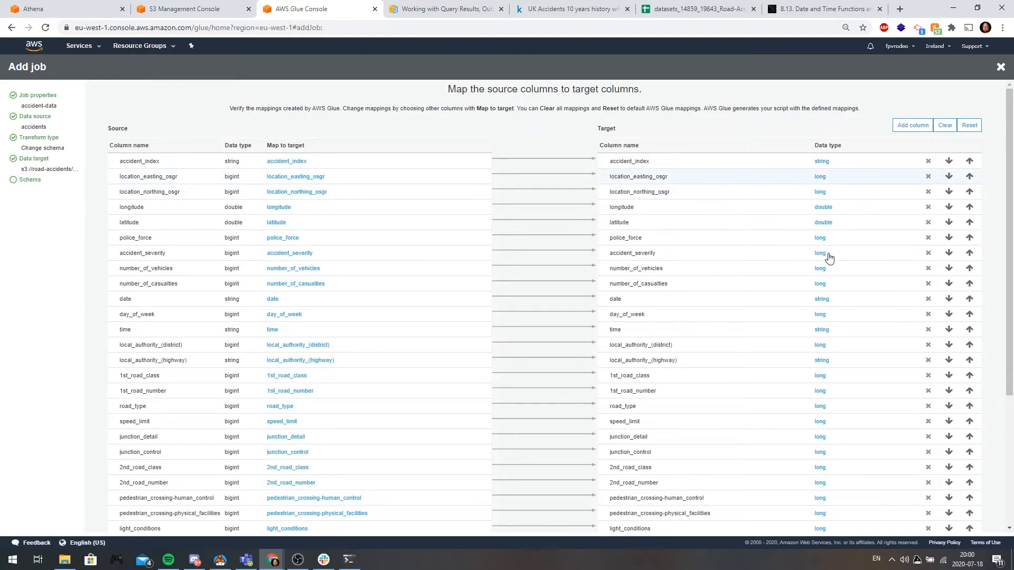
pyautogui.click(821, 238)
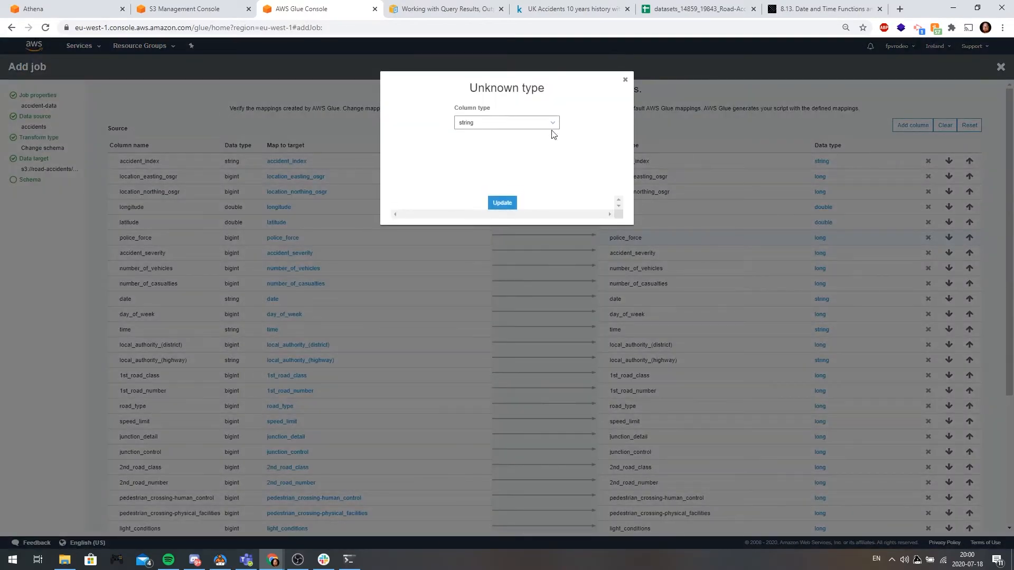
pyautogui.click(543, 124)
pyautogui.click(544, 125)
pyautogui.click(625, 80)
# Save the job with the default column mappings, open its script for editing, and dismiss the script editor tips
pyautogui.scroll(-4, 720, 362)
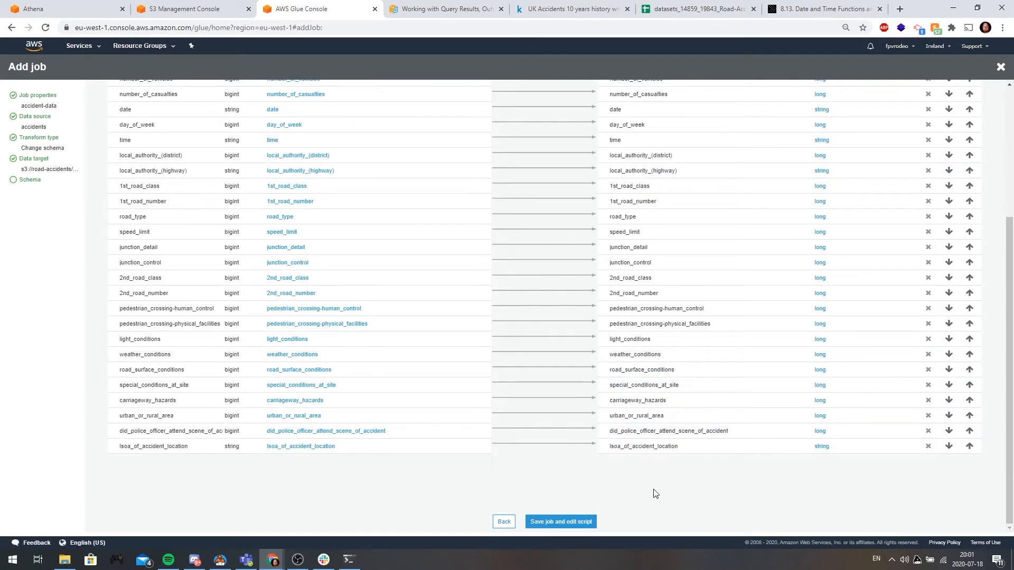
pyautogui.click(564, 523)
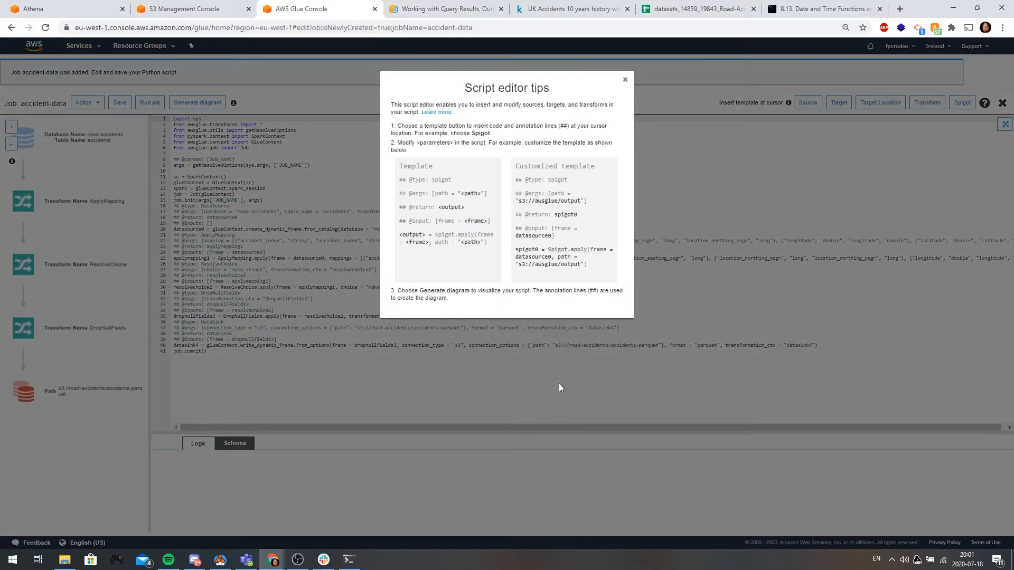
pyautogui.click(626, 80)
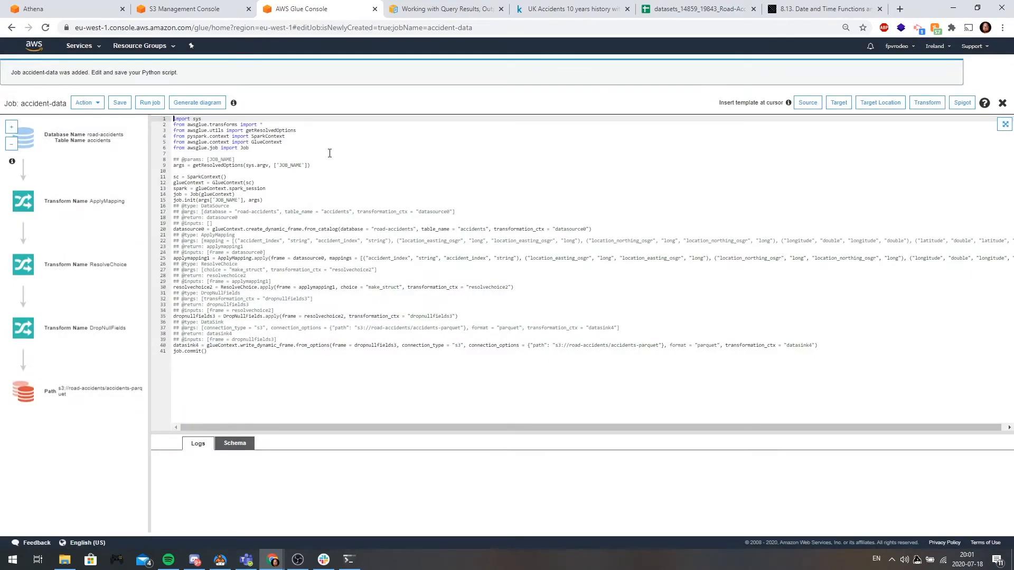
# Examine the generated script's import lines, Spark and Glue context setup, job initialization, and DataSource block
pyautogui.moveTo(288, 149); pyautogui.dragTo(158, 79)
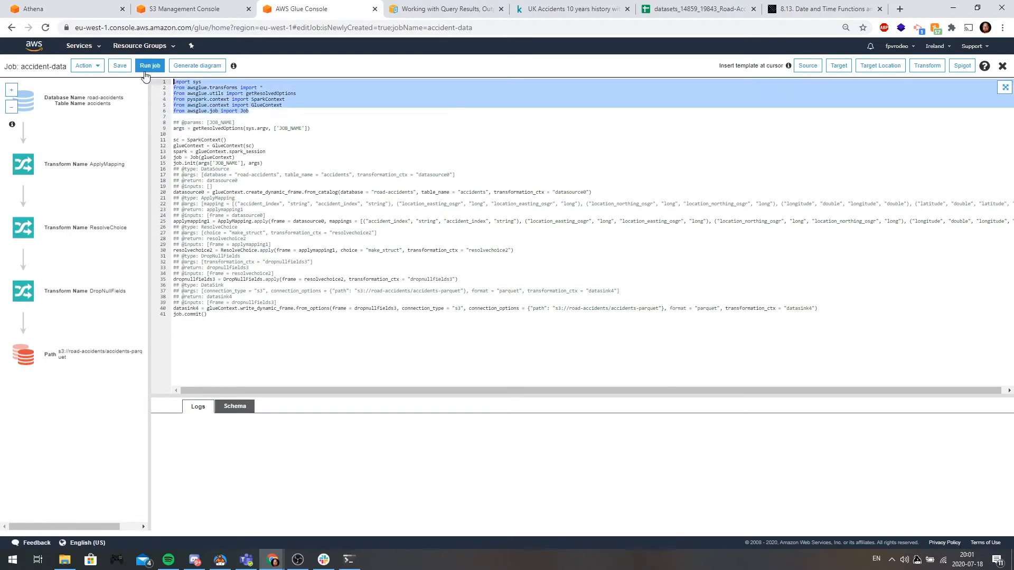
pyautogui.click(260, 112)
pyautogui.moveTo(261, 112); pyautogui.dragTo(162, 71)
pyautogui.click(272, 105)
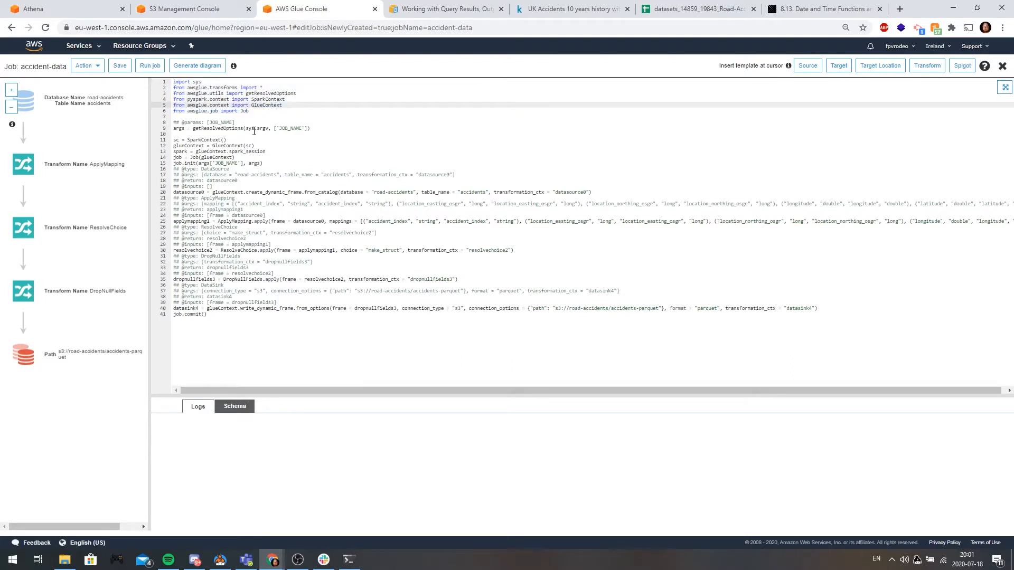
pyautogui.moveTo(174, 139); pyautogui.dragTo(236, 140)
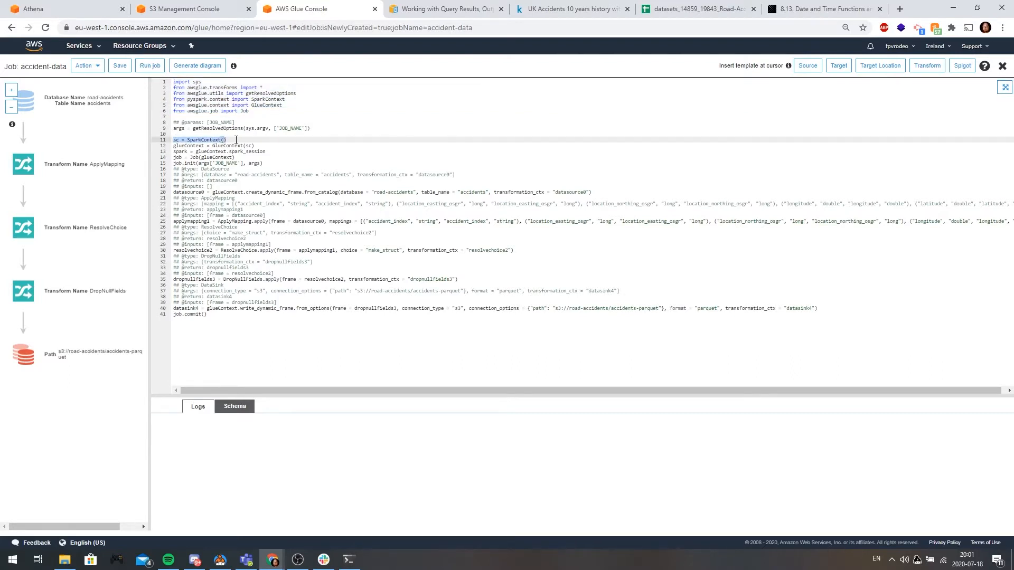
pyautogui.click(279, 156)
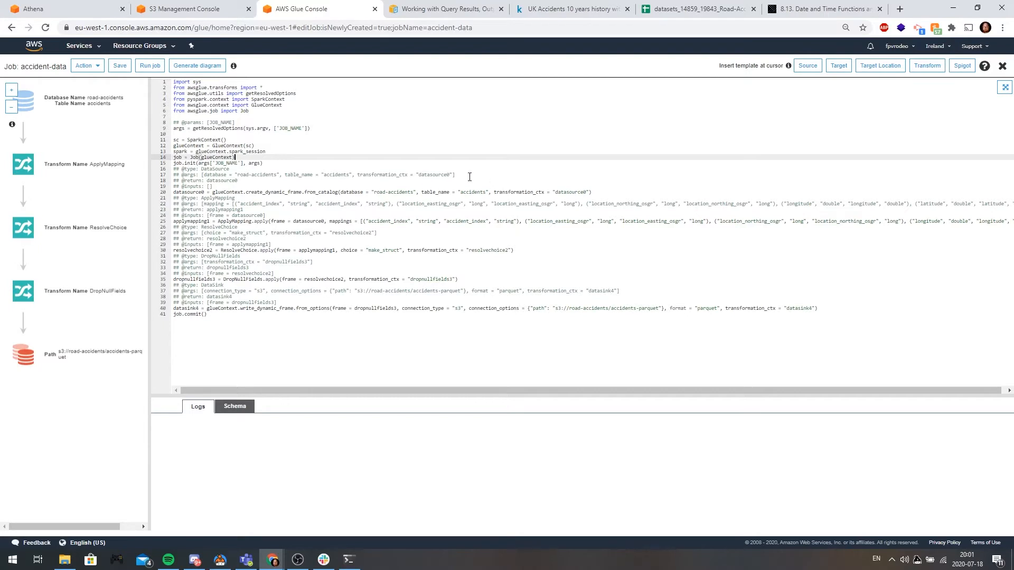
pyautogui.click(226, 163)
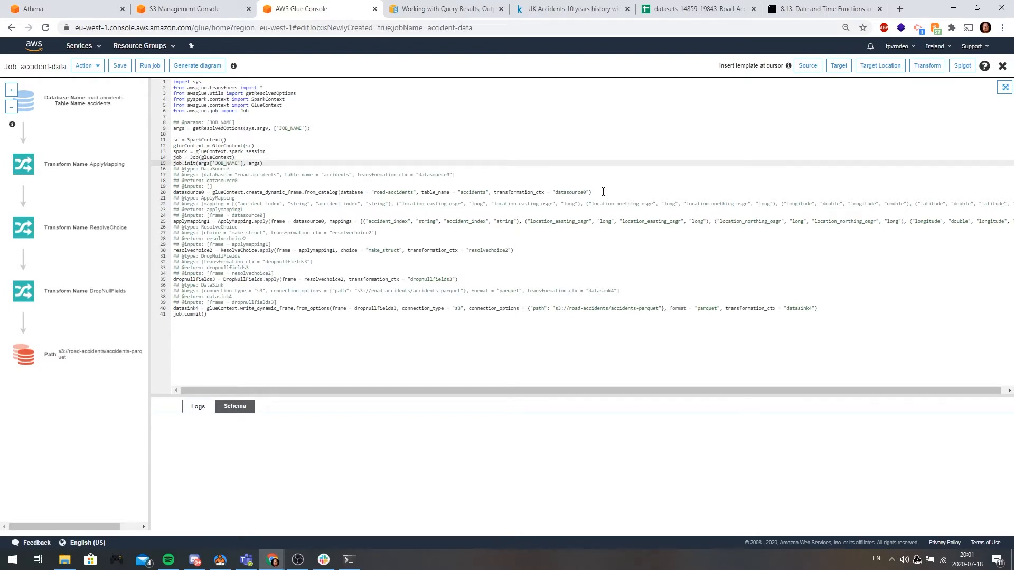
pyautogui.moveTo(603, 192); pyautogui.dragTo(152, 170)
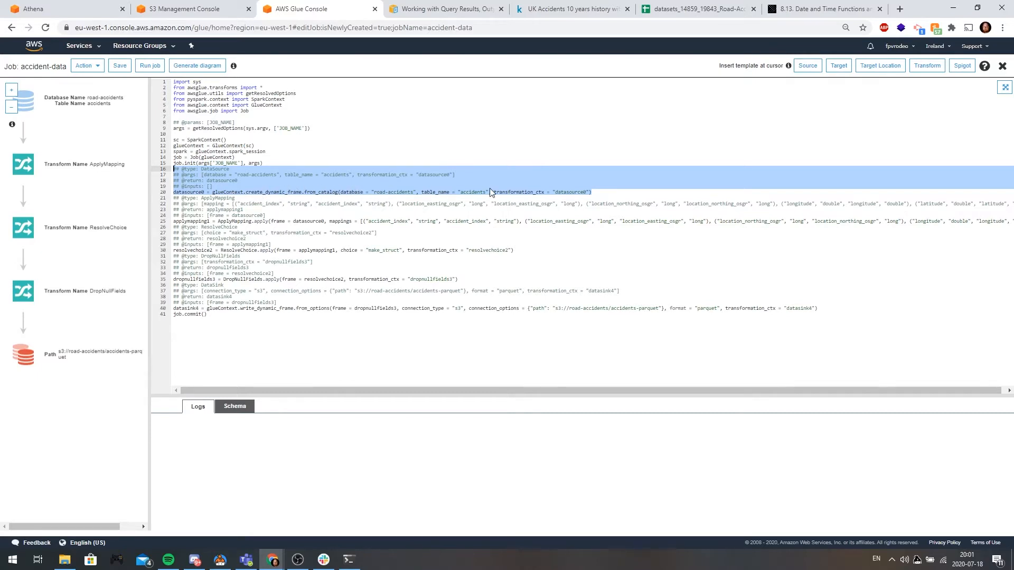
# Examine the script's ApplyMapping, ResolveChoice and DropNullFields transform blocks
pyautogui.click(220, 227)
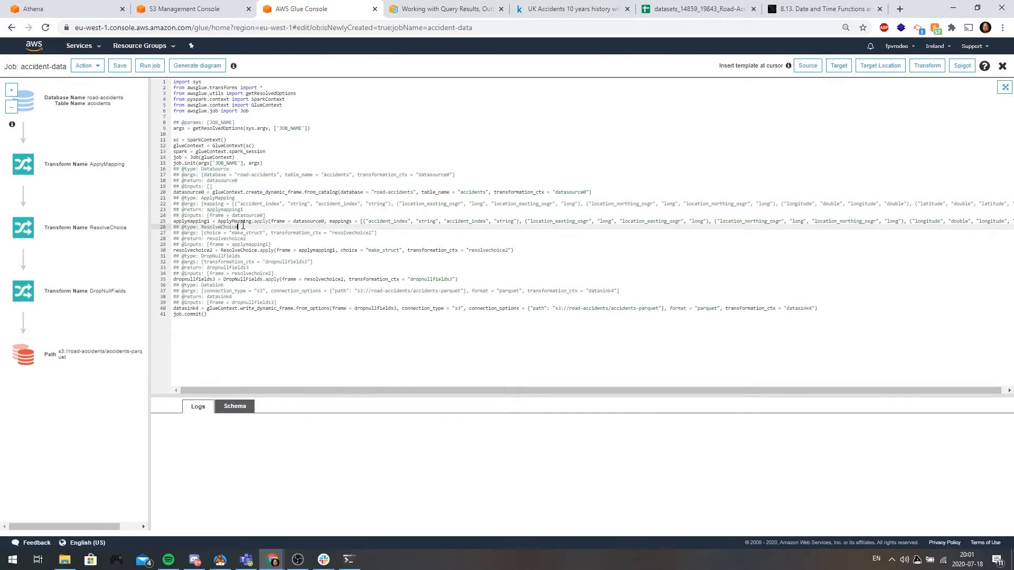
pyautogui.moveTo(243, 227); pyautogui.dragTo(162, 199)
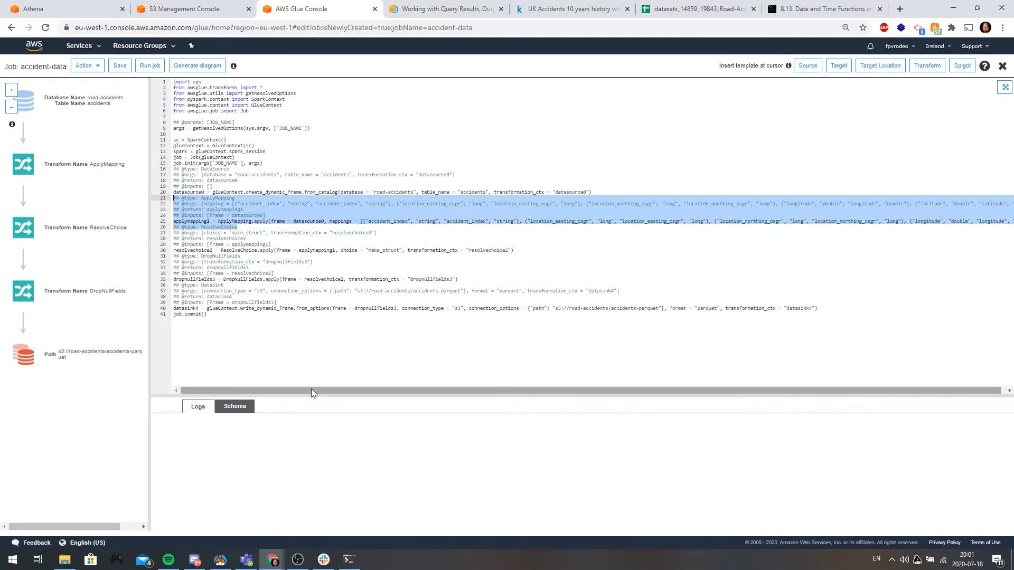
pyautogui.moveTo(319, 389); pyautogui.dragTo(176, 402)
pyautogui.click(255, 249)
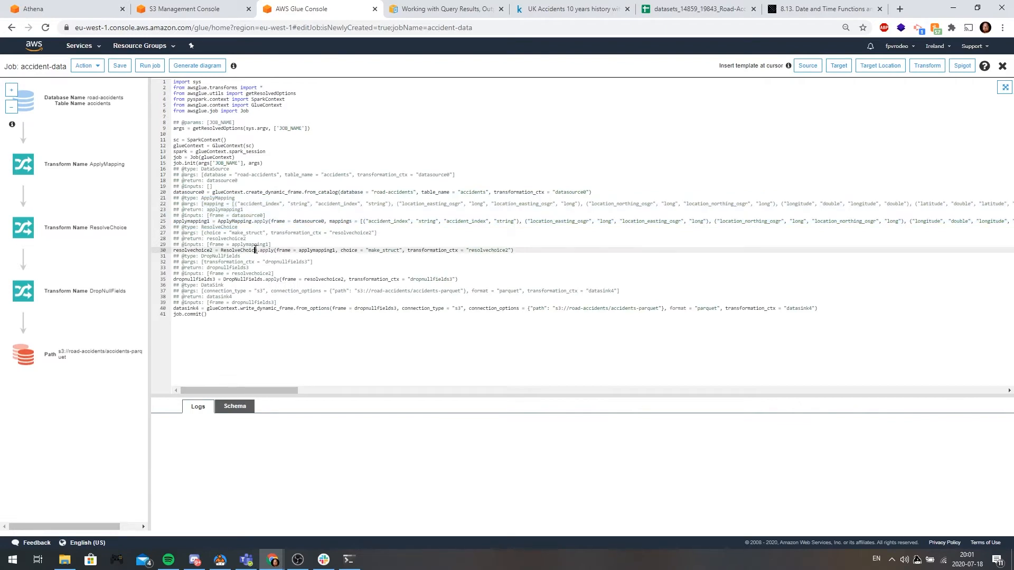
pyautogui.moveTo(453, 247); pyautogui.dragTo(137, 230)
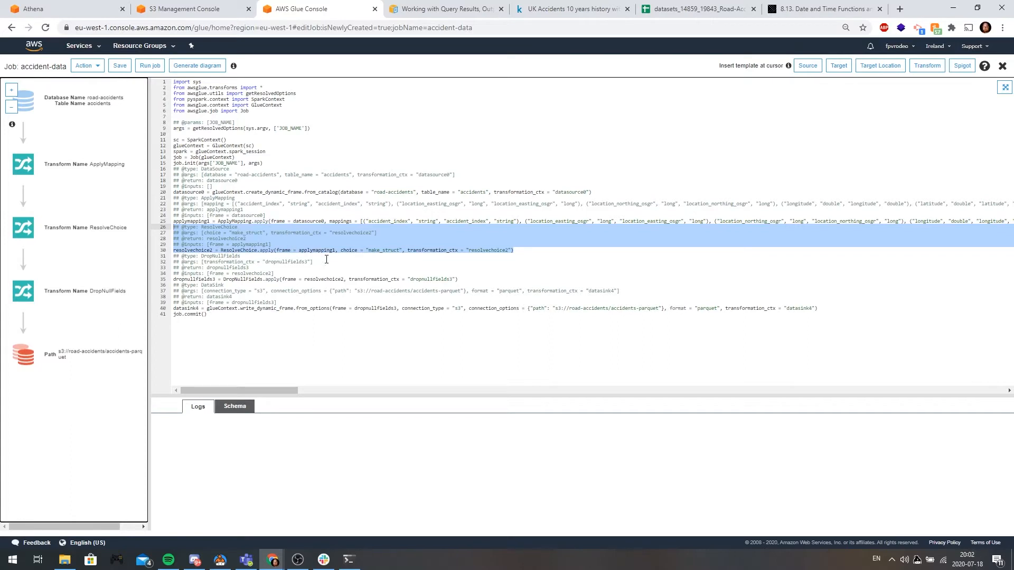
pyautogui.click(296, 278)
pyautogui.moveTo(466, 279); pyautogui.dragTo(146, 262)
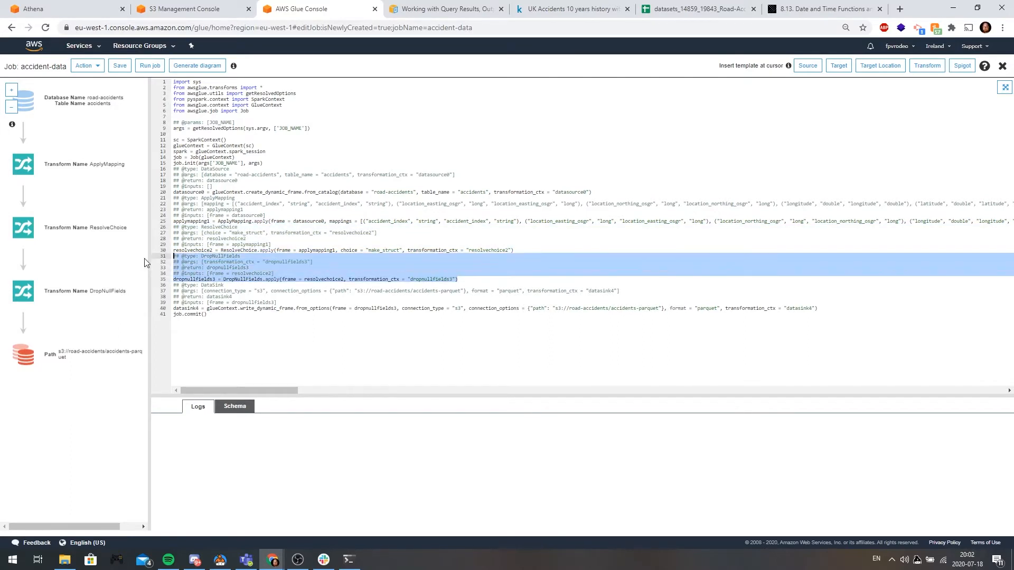
pyautogui.click(140, 259)
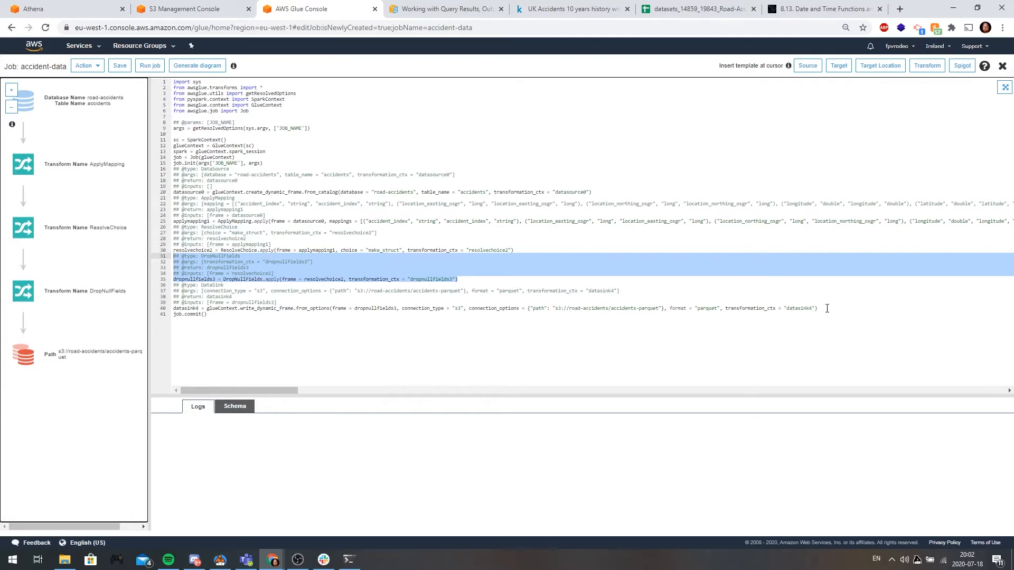
# Examine the DataSink block, including its connection type and parquet format, and the closing job commit line
pyautogui.moveTo(827, 308); pyautogui.dragTo(155, 287)
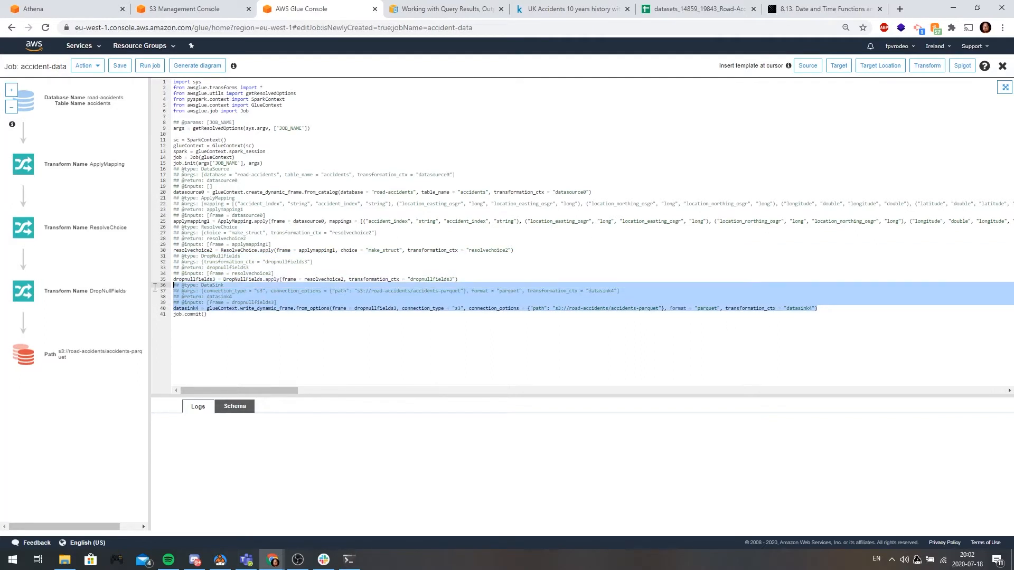
pyautogui.click(458, 310)
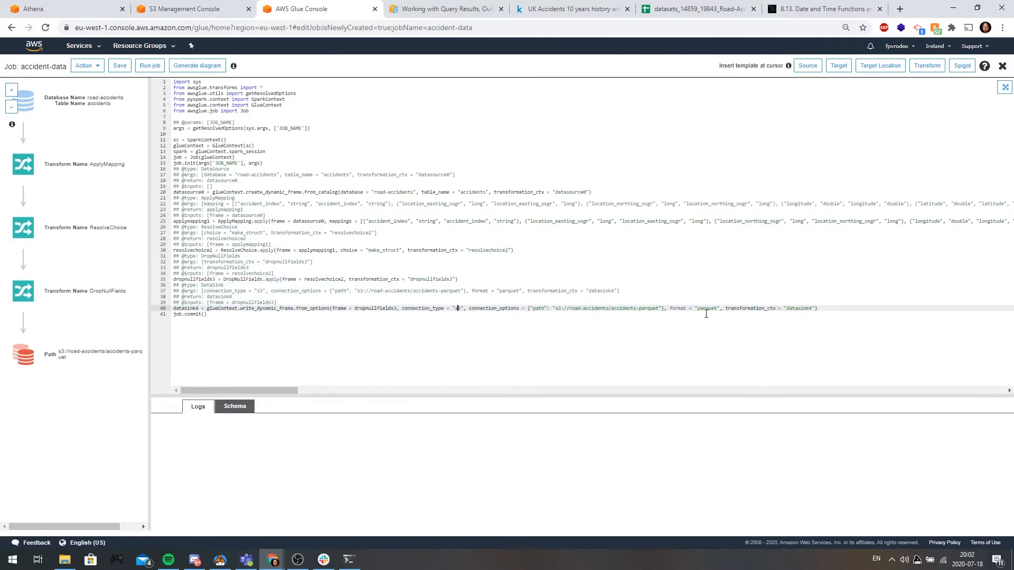
pyautogui.moveTo(671, 311); pyautogui.dragTo(717, 311)
pyautogui.click(218, 316)
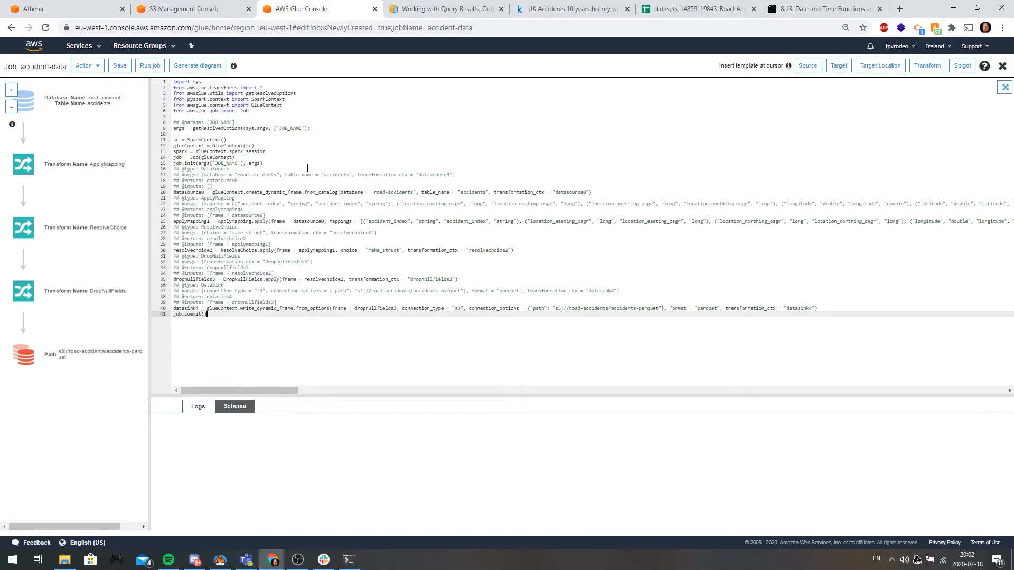
# Review the job's optional run parameters: advanced properties, monitoring, tags, and the security and job settings including maximum capacity
pyautogui.click(150, 66)
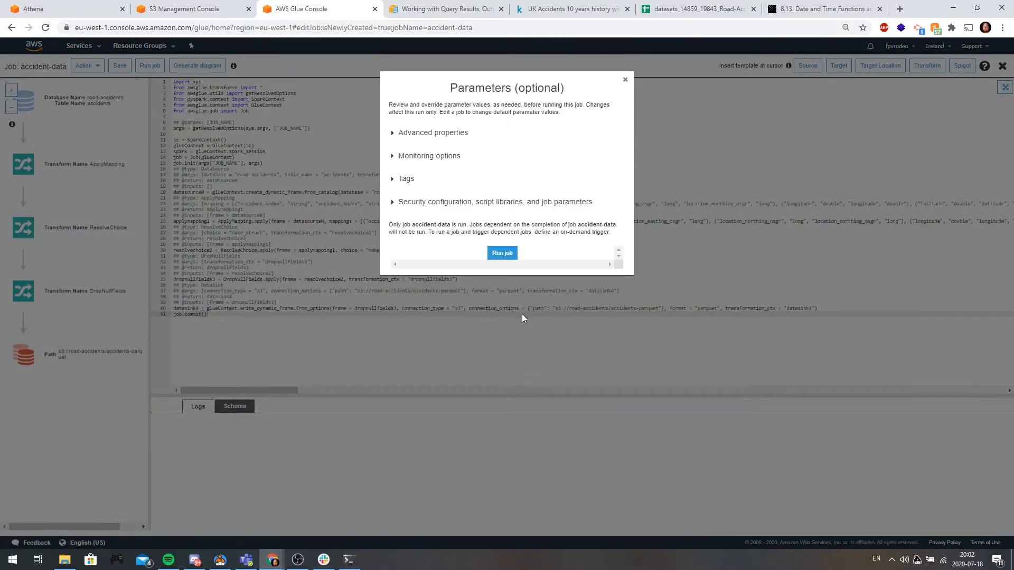
pyautogui.click(432, 133)
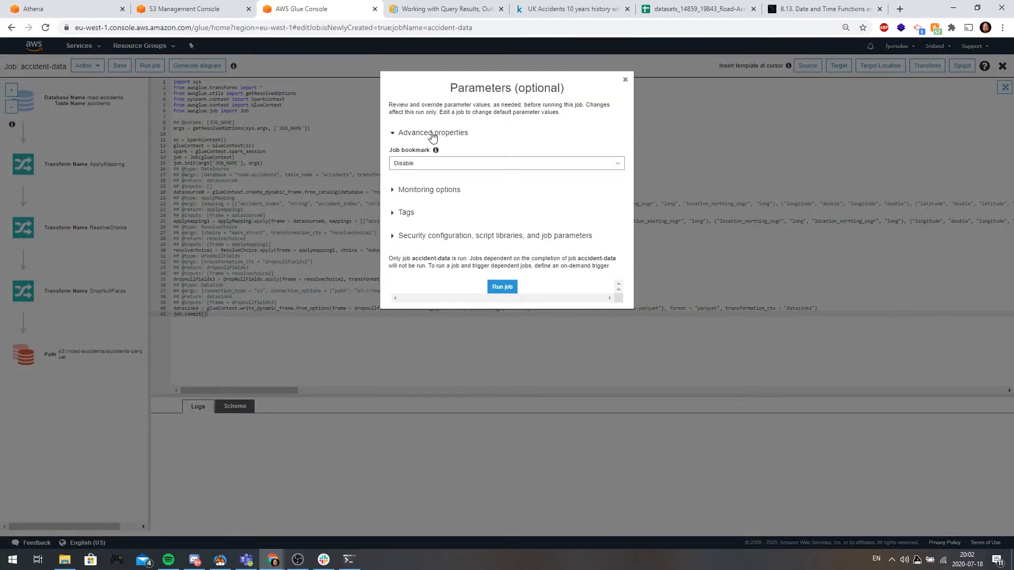
pyautogui.click(432, 133)
pyautogui.click(424, 156)
pyautogui.click(424, 158)
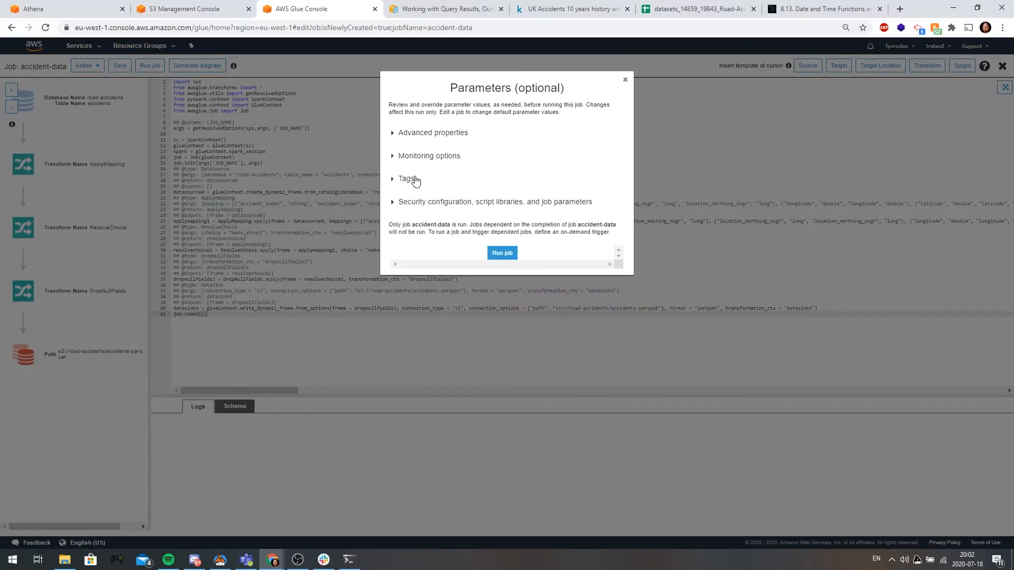
pyautogui.click(407, 180)
pyautogui.click(407, 180)
pyautogui.click(458, 202)
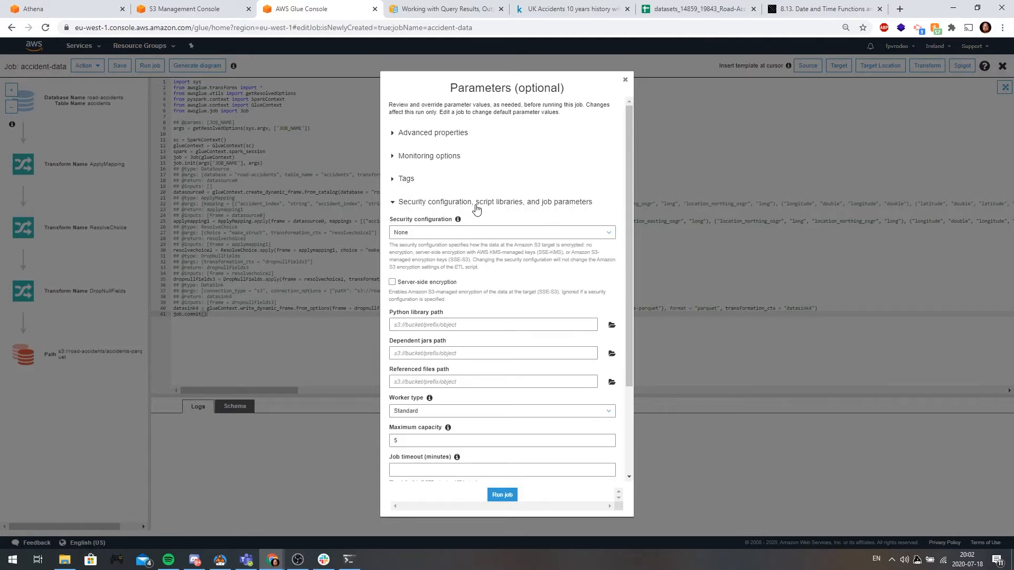
pyautogui.scroll(-2, 493, 282)
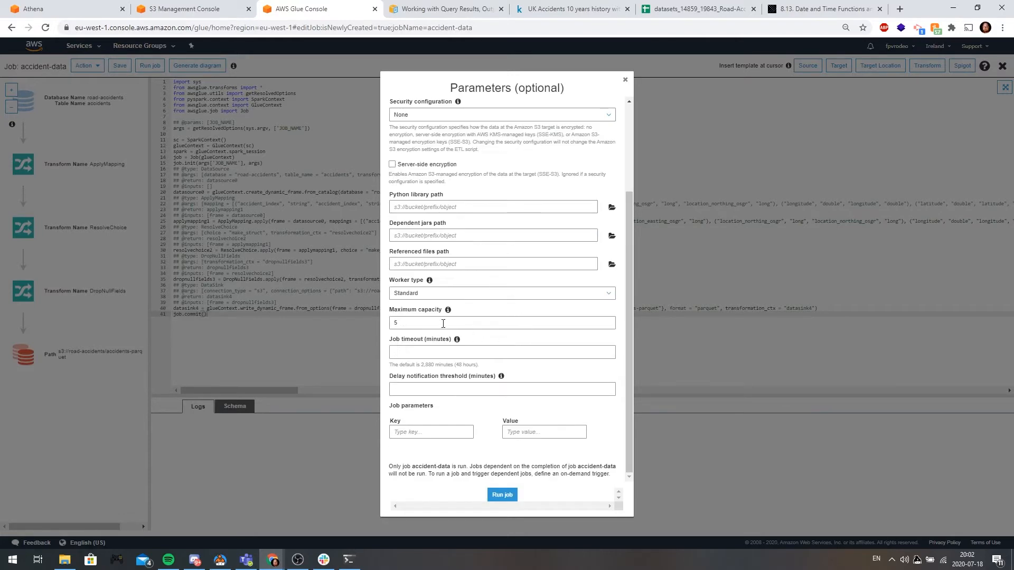
pyautogui.moveTo(442, 324); pyautogui.dragTo(360, 323)
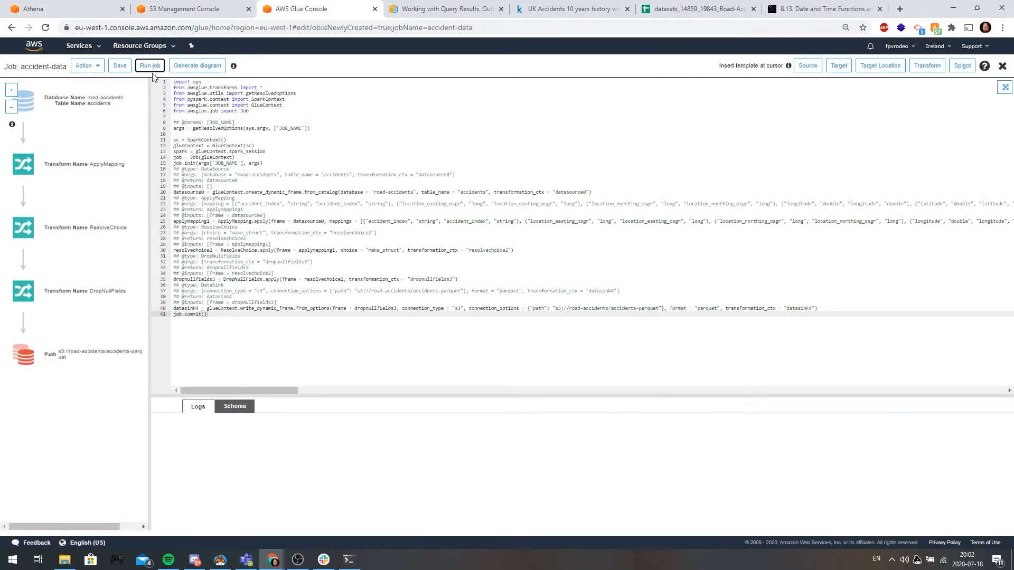
# Run the accident-data job, keeping the default run parameters
pyautogui.click(153, 69)
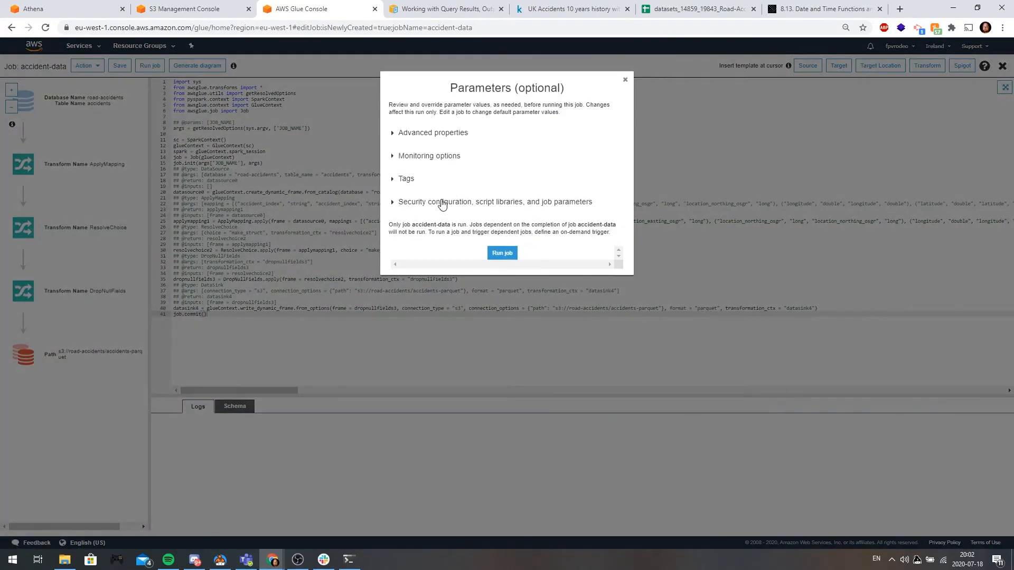
pyautogui.click(443, 205)
pyautogui.scroll(-2, 483, 231)
pyautogui.scroll(2, 505, 417)
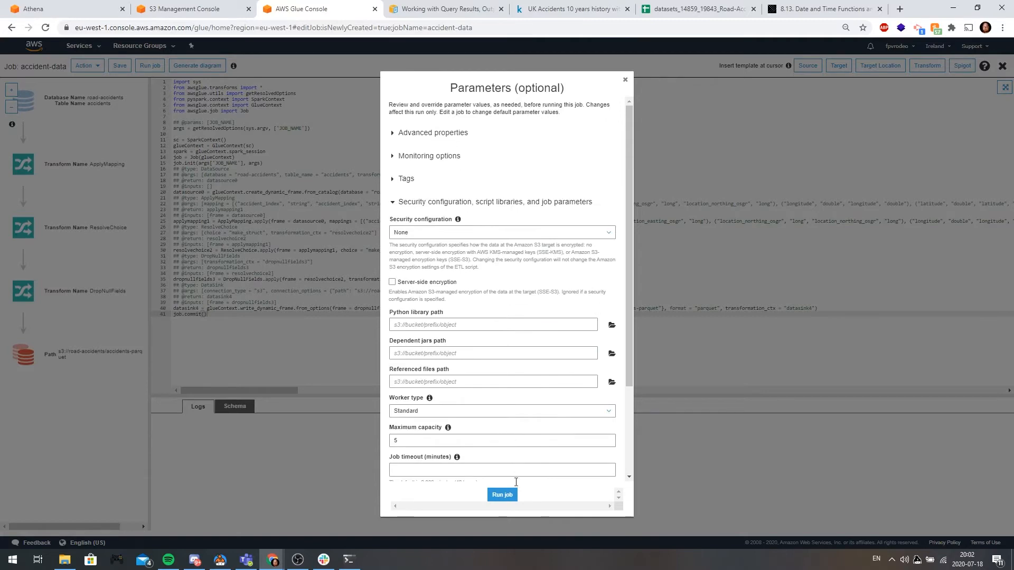
pyautogui.click(504, 496)
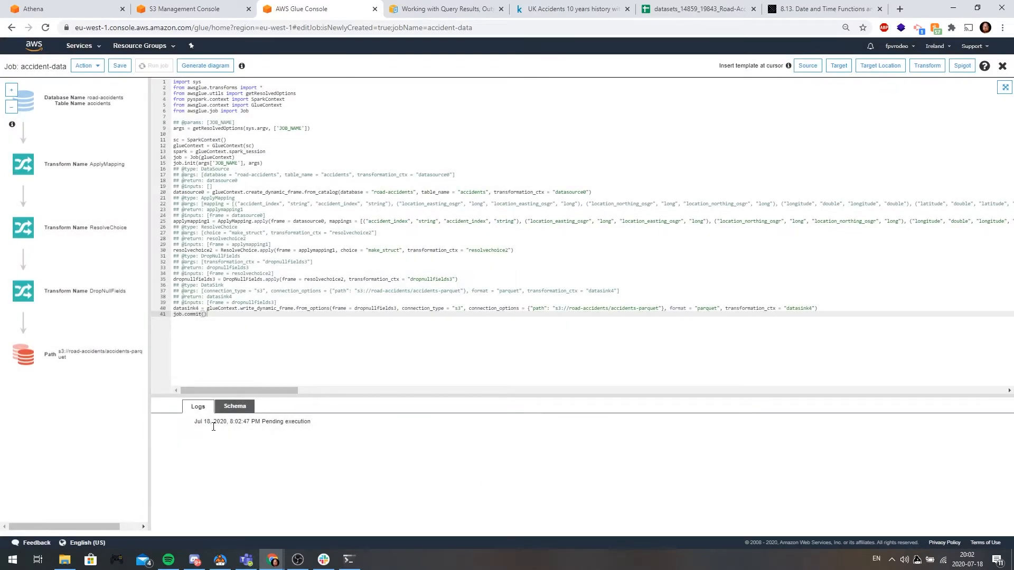
# Check the execution status and log output of the accident-data job run
pyautogui.moveTo(195, 422); pyautogui.dragTo(307, 433)
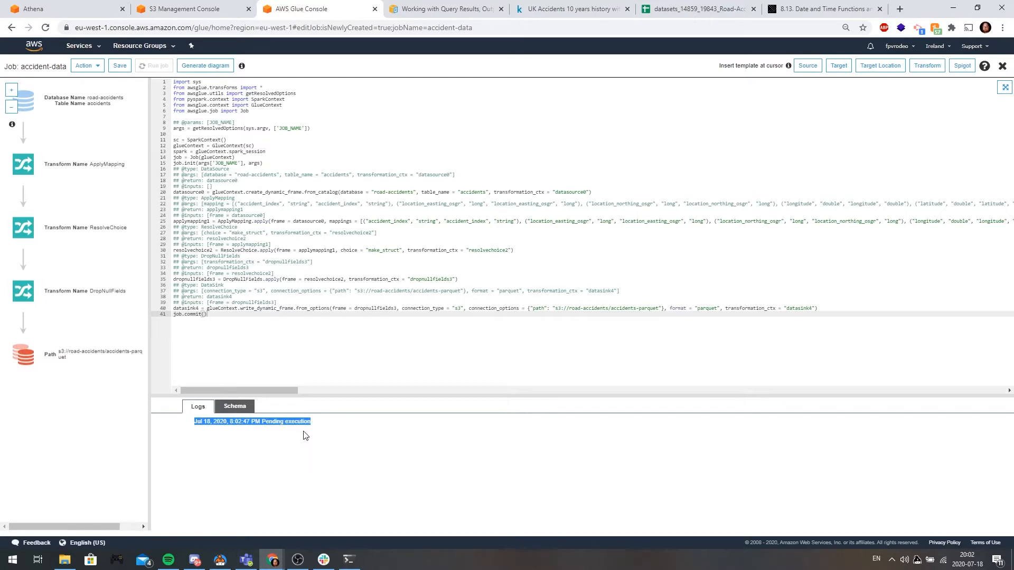
pyautogui.click(330, 428)
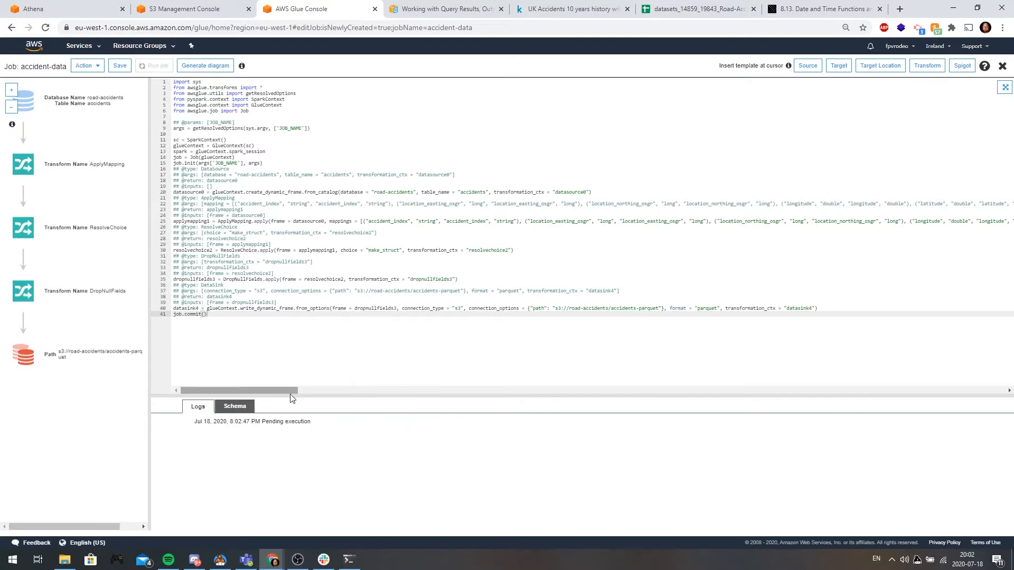
pyautogui.moveTo(290, 392); pyautogui.dragTo(263, 394)
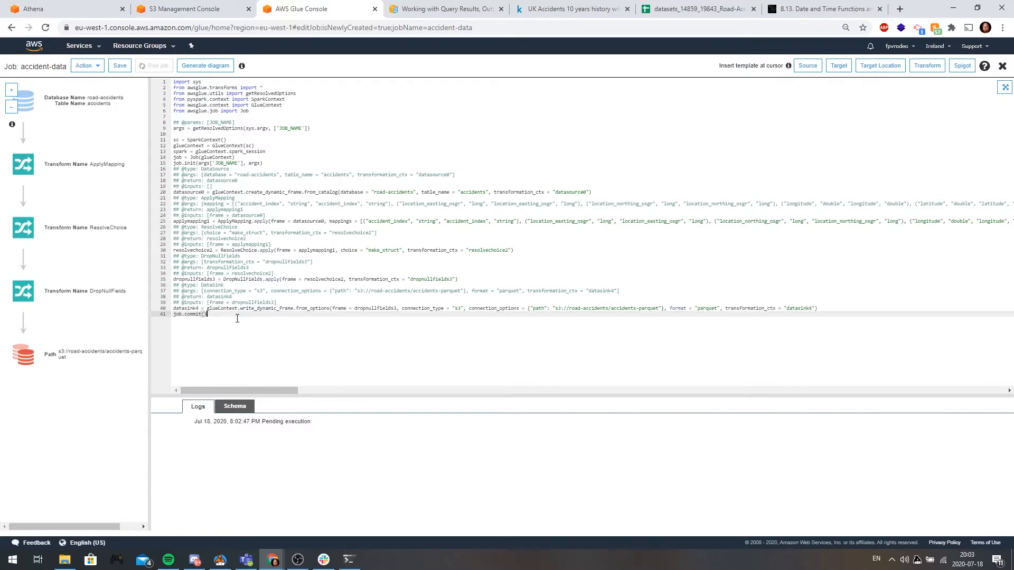
pyautogui.moveTo(194, 421); pyautogui.dragTo(334, 428)
pyautogui.click(336, 429)
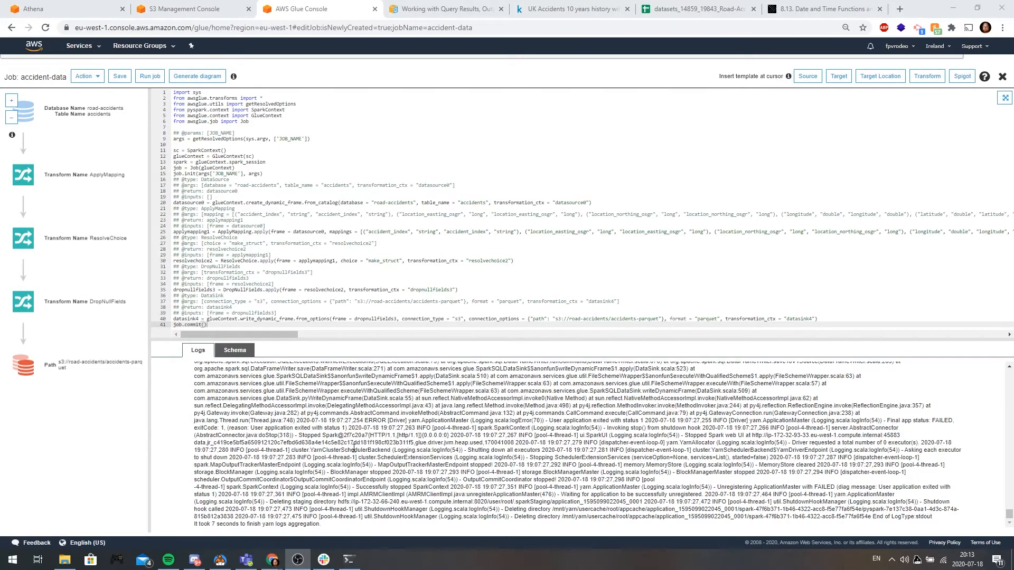
pyautogui.scroll(2, 445, 426)
pyautogui.scroll(-2, 445, 430)
# Switch to the S3 console and inspect the accidents-parquet folder in the road-accidents bucket
pyautogui.click(197, 14)
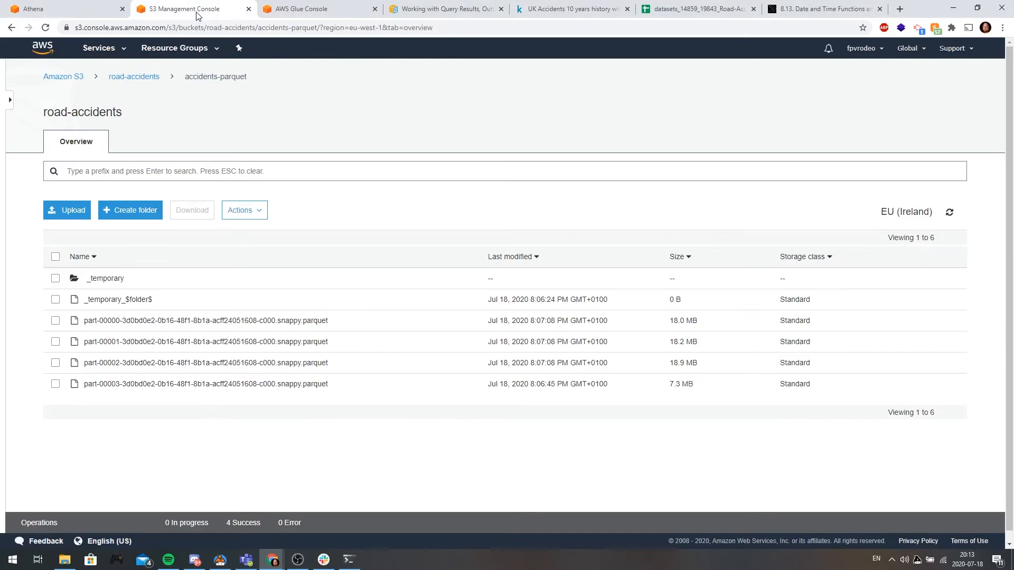
pyautogui.click(131, 78)
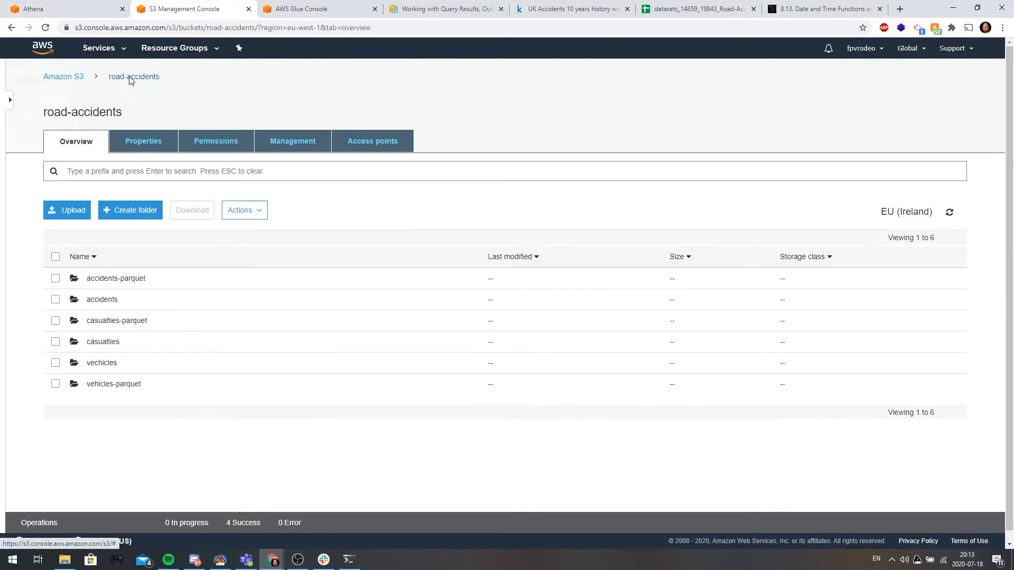
pyautogui.click(118, 280)
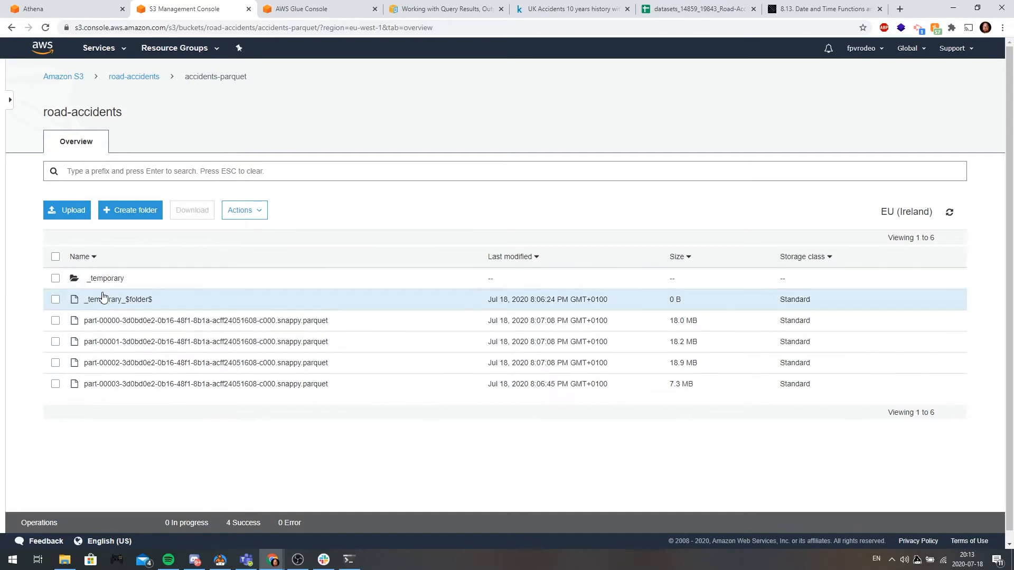
# Return to the Glue job, enlarge the log area, and trace the S3 exceptions back through the run's log
pyautogui.click(301, 13)
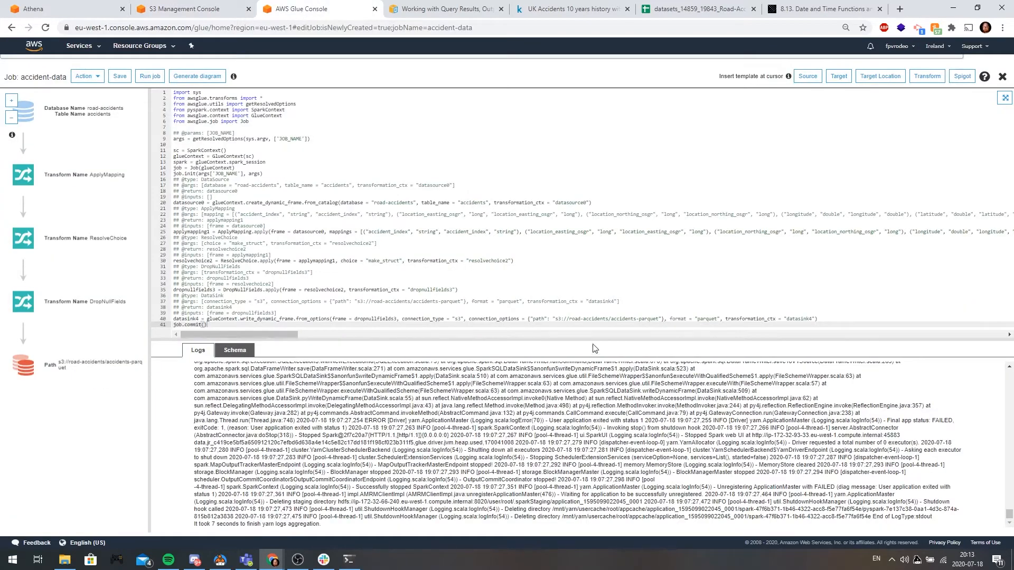
pyautogui.moveTo(593, 341); pyautogui.dragTo(570, 126)
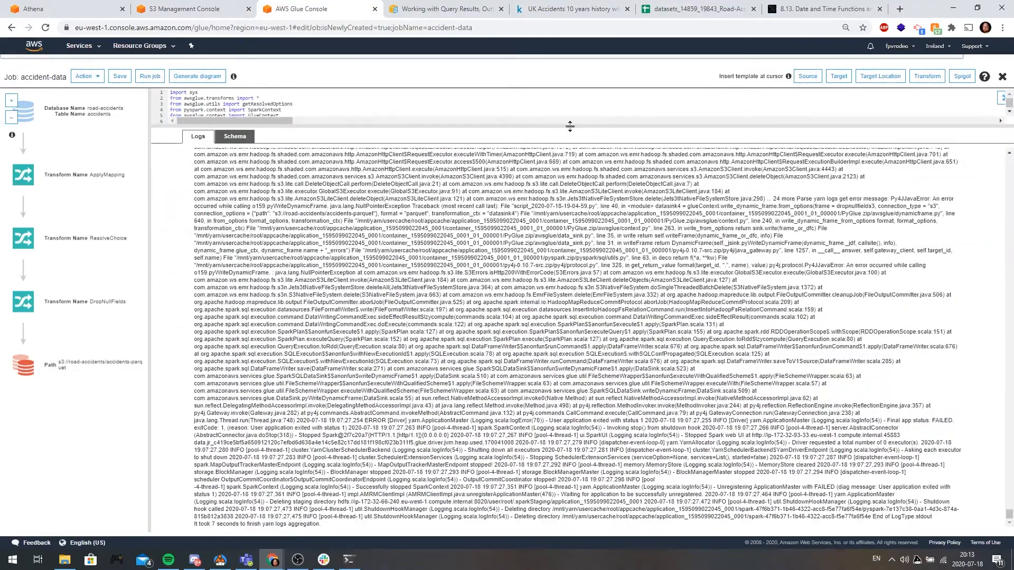
pyautogui.scroll(10, 556, 350)
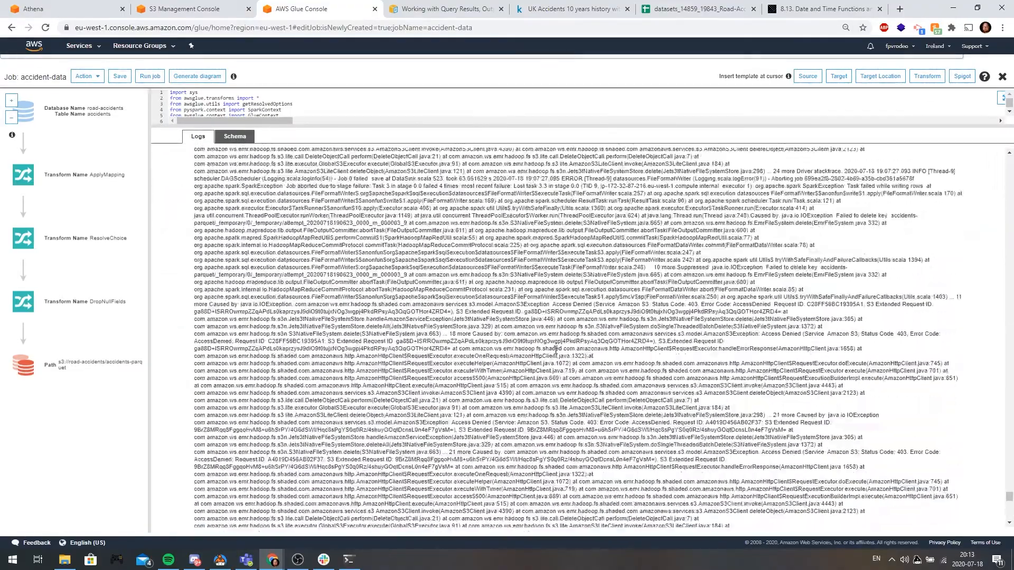
pyautogui.scroll(5, 556, 350)
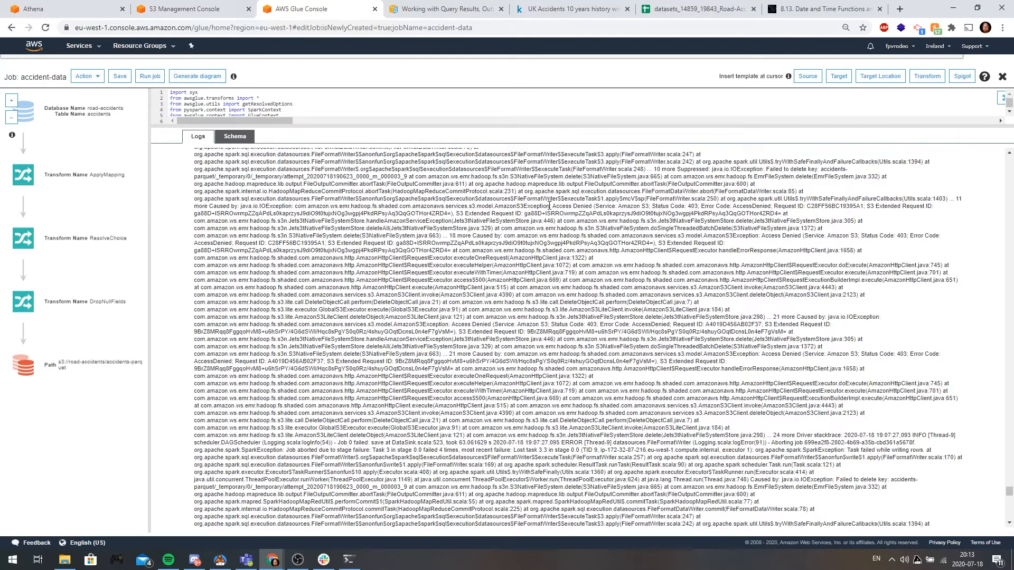
pyautogui.moveTo(522, 206); pyautogui.dragTo(775, 207)
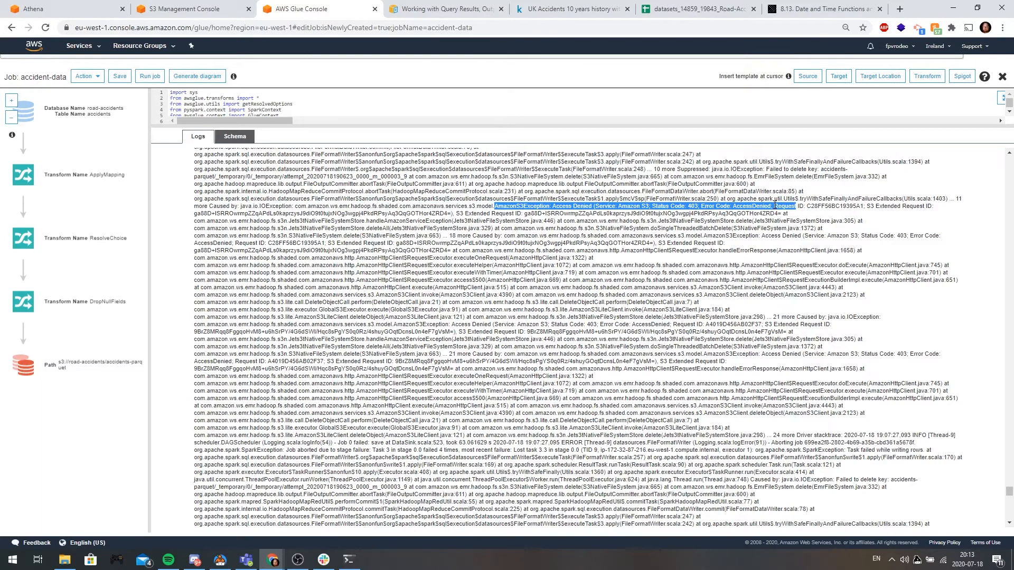
pyautogui.scroll(4, 647, 350)
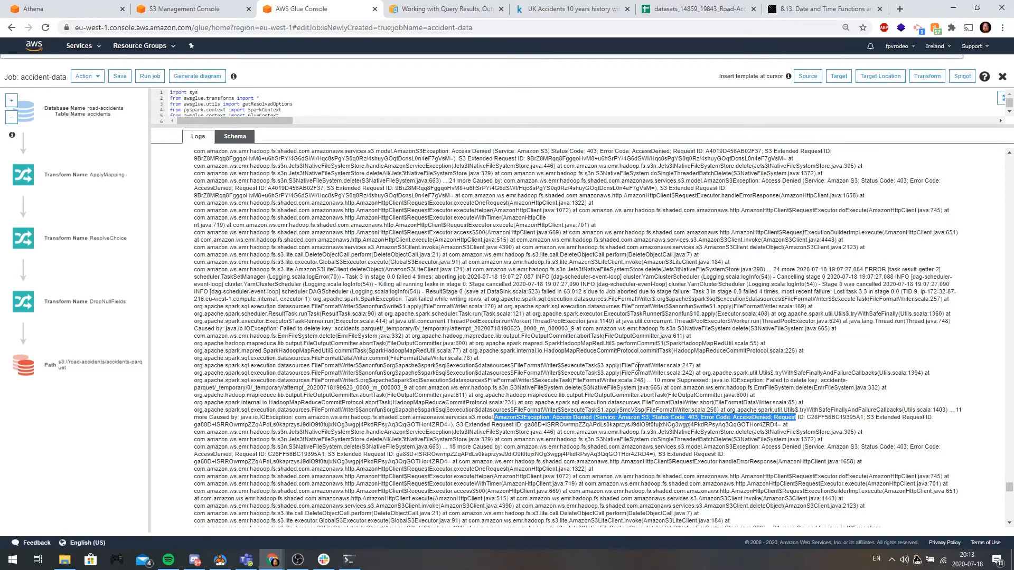
pyautogui.scroll(2, 630, 351)
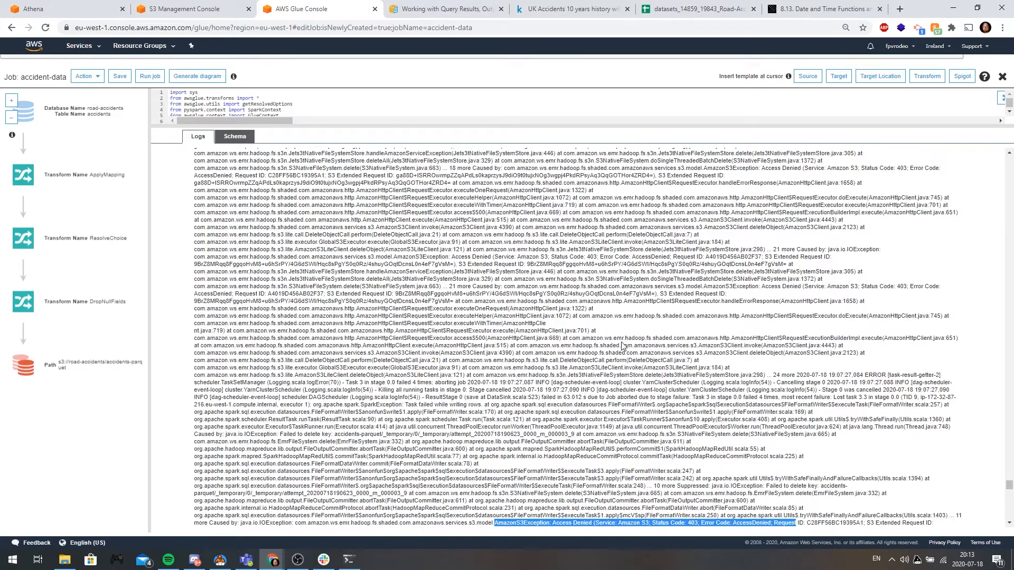
pyautogui.scroll(1, 622, 335)
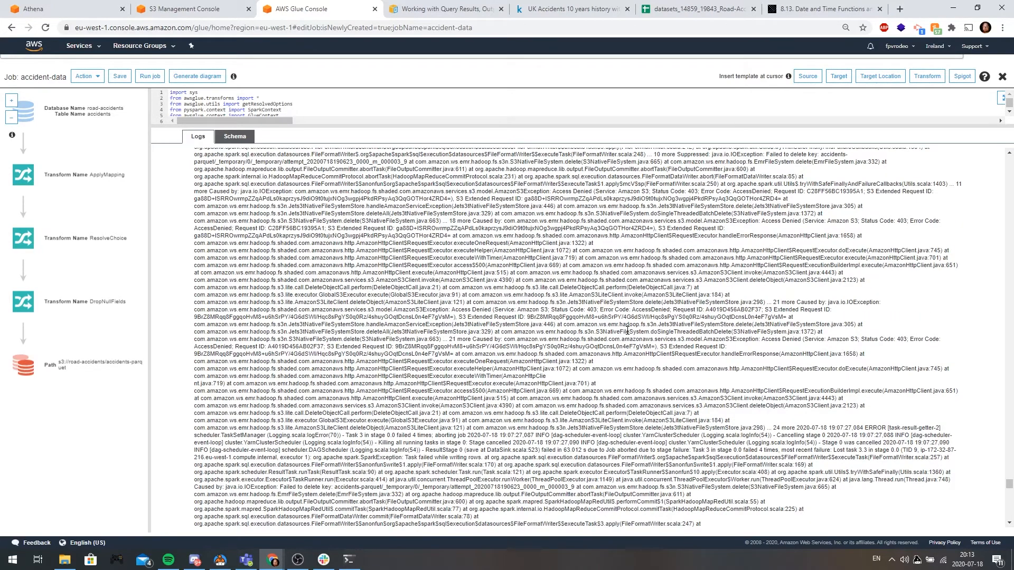
pyautogui.scroll(3, 628, 331)
pyautogui.scroll(2, 628, 332)
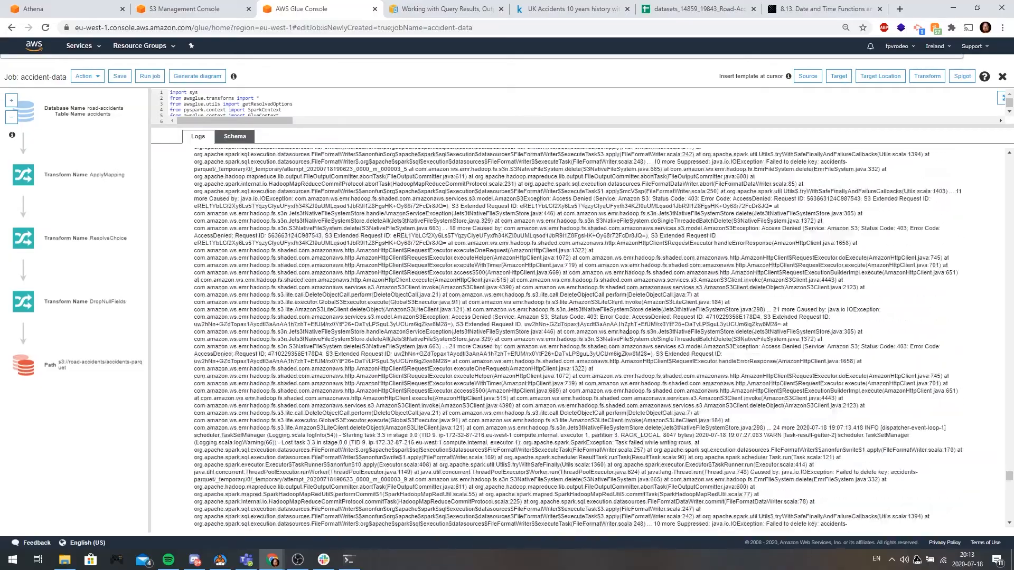
pyautogui.scroll(6, 628, 331)
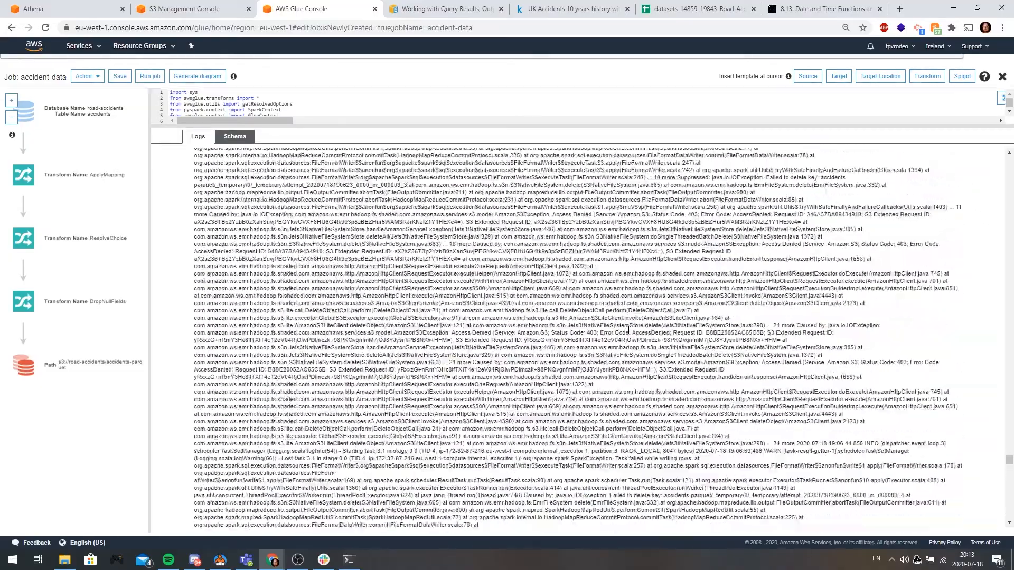
# Read back through the earlier entries of the accident-data job's log to find where the S3 access errors start
pyautogui.scroll(5, 628, 331)
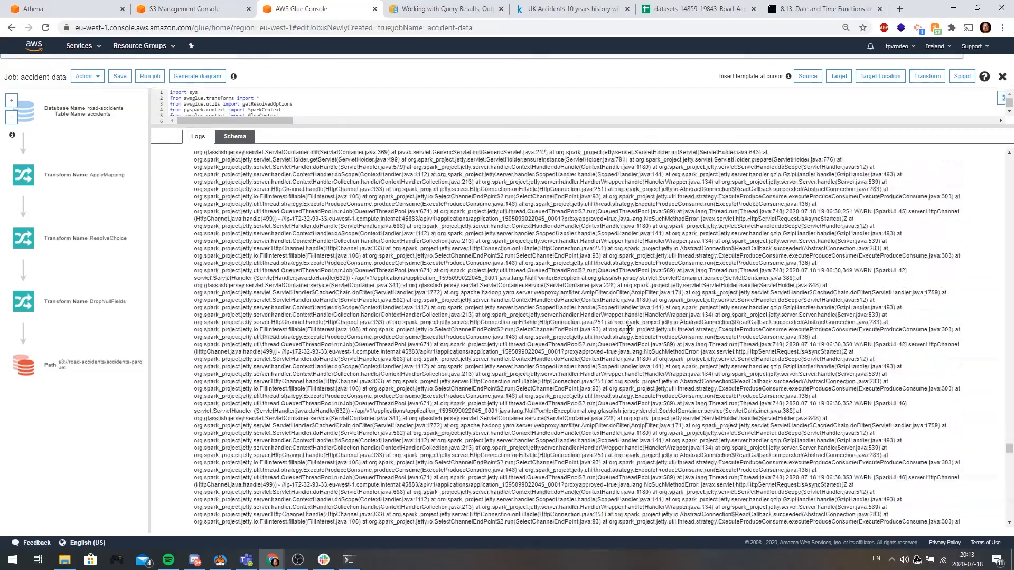
pyautogui.scroll(3, 628, 330)
pyautogui.scroll(5, 628, 331)
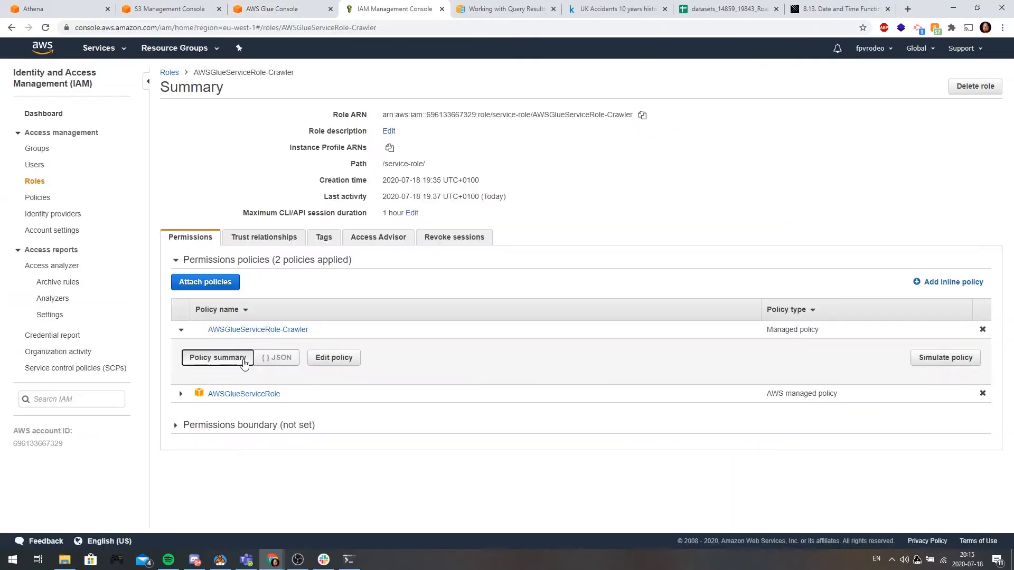
# Switch to the IAM console and review the summary and JSON of the AWSGlueServiceRole-Crawler policy
pyautogui.click(243, 357)
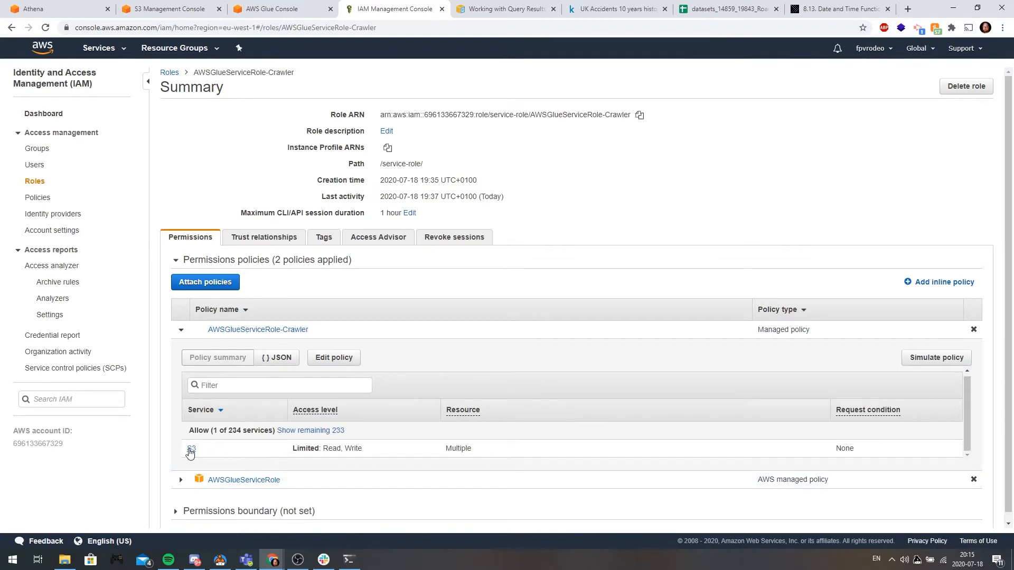
pyautogui.click(268, 363)
pyautogui.scroll(-2, 220, 394)
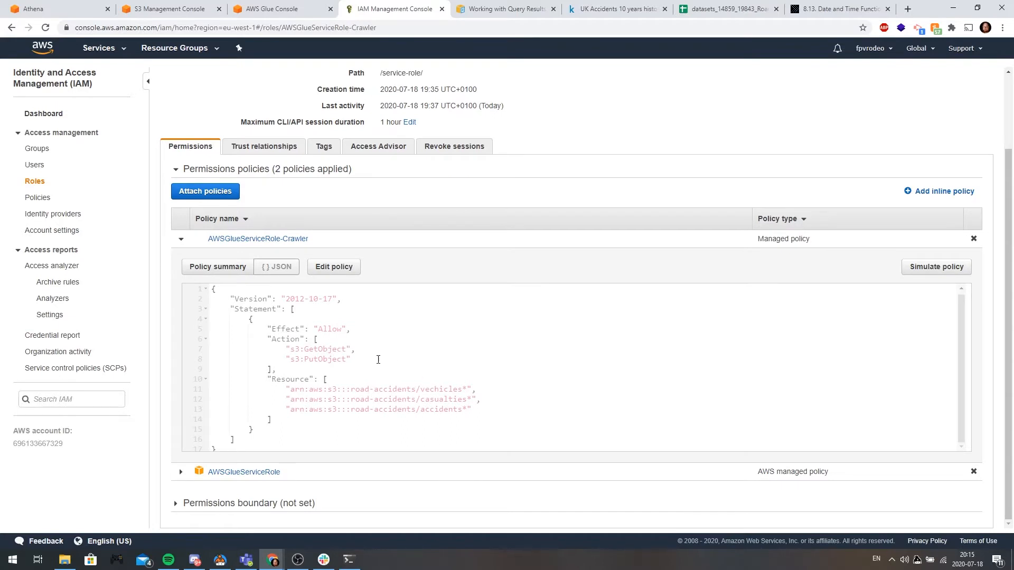
pyautogui.moveTo(275, 369); pyautogui.dragTo(260, 353)
pyautogui.click(322, 369)
# Edit the AWSGlueServiceRole-Crawler policy and add the DeleteObject write action to its allowed S3 actions
pyautogui.click(333, 267)
pyautogui.click(307, 245)
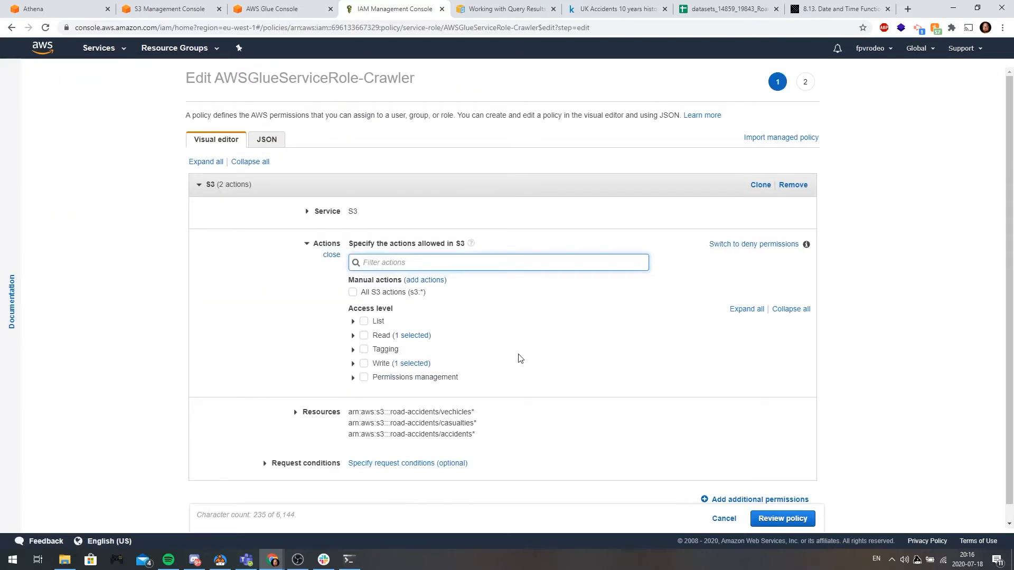
pyautogui.click(353, 363)
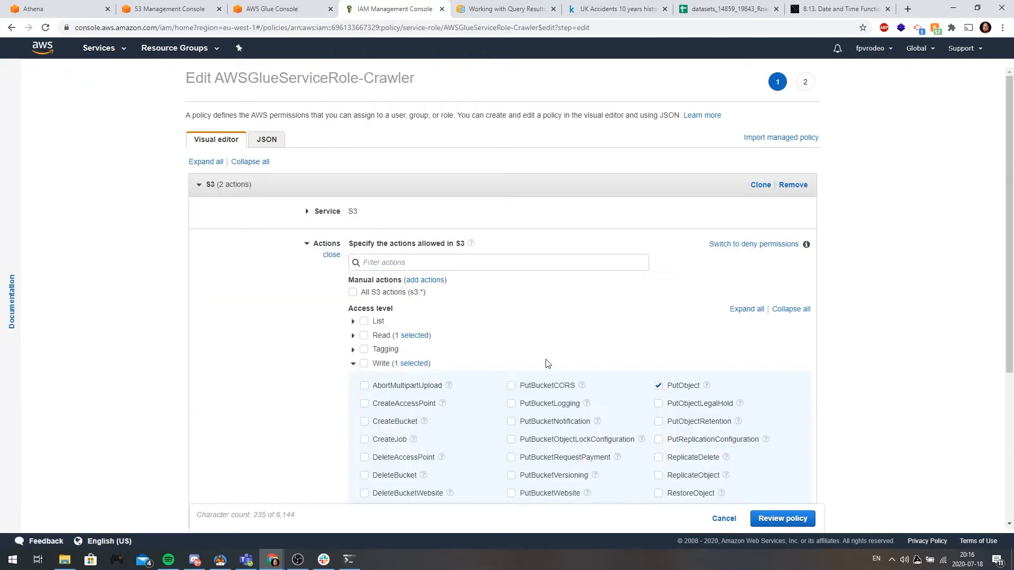
pyautogui.scroll(-3, 547, 363)
pyautogui.click(364, 353)
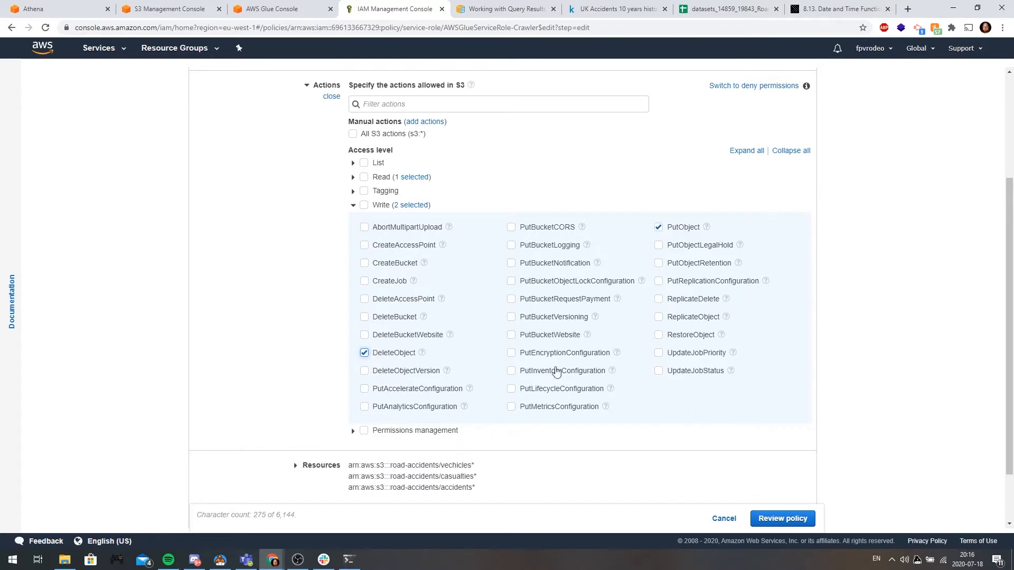
pyautogui.scroll(2, 636, 408)
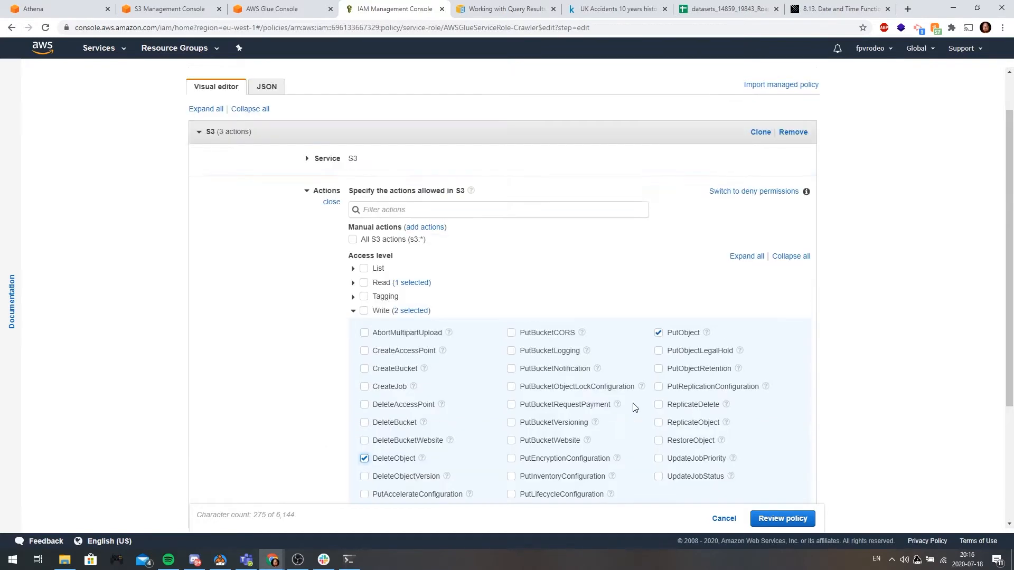
# Check the s3:DeleteObject entry in the edited policy's JSON, review the policy and save the changes as default
pyautogui.click(265, 87)
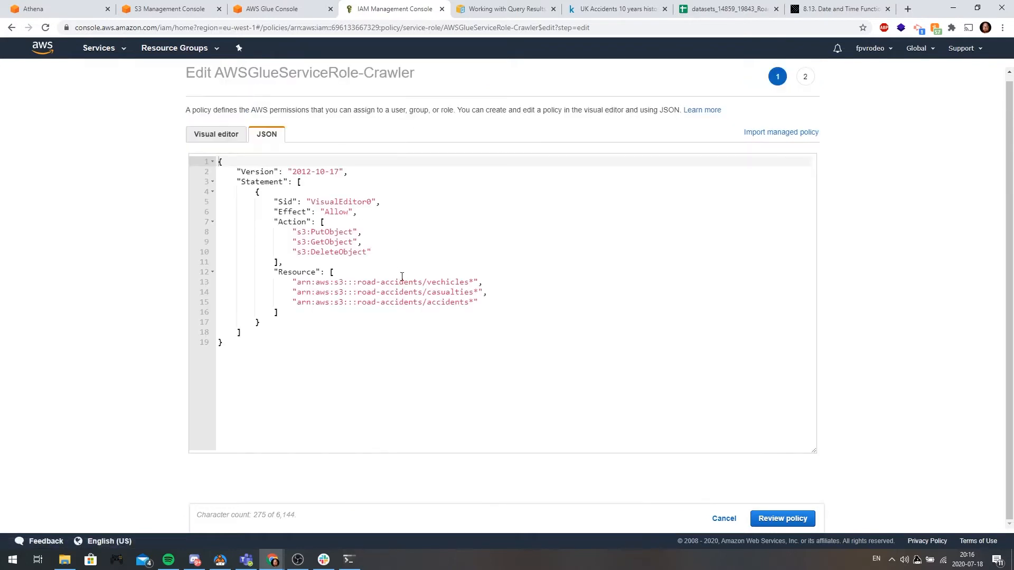
pyautogui.click(372, 255)
pyautogui.hotkey('shift', 'Home')
pyautogui.hotkey('shift', 'Home')
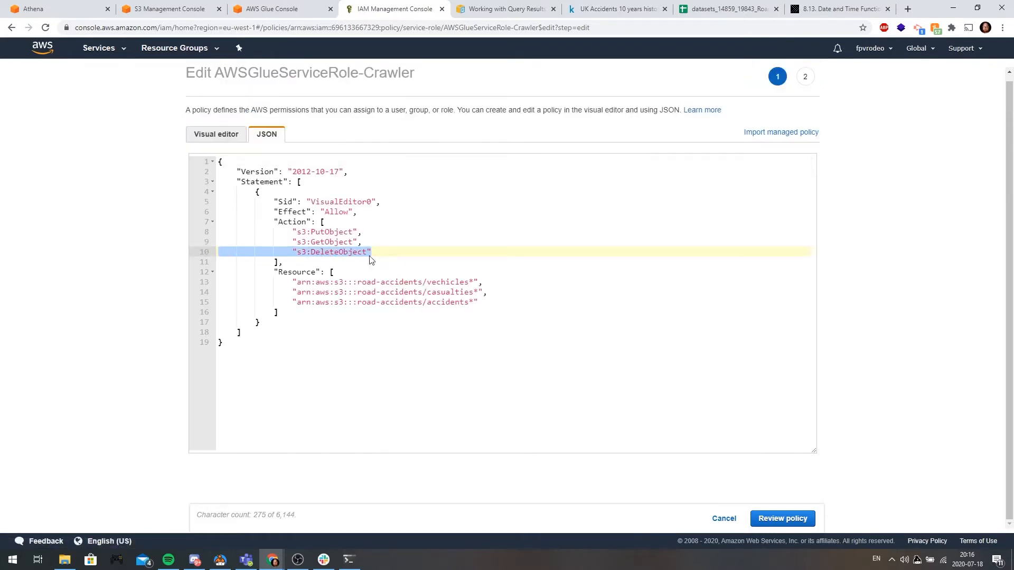
pyautogui.click(384, 258)
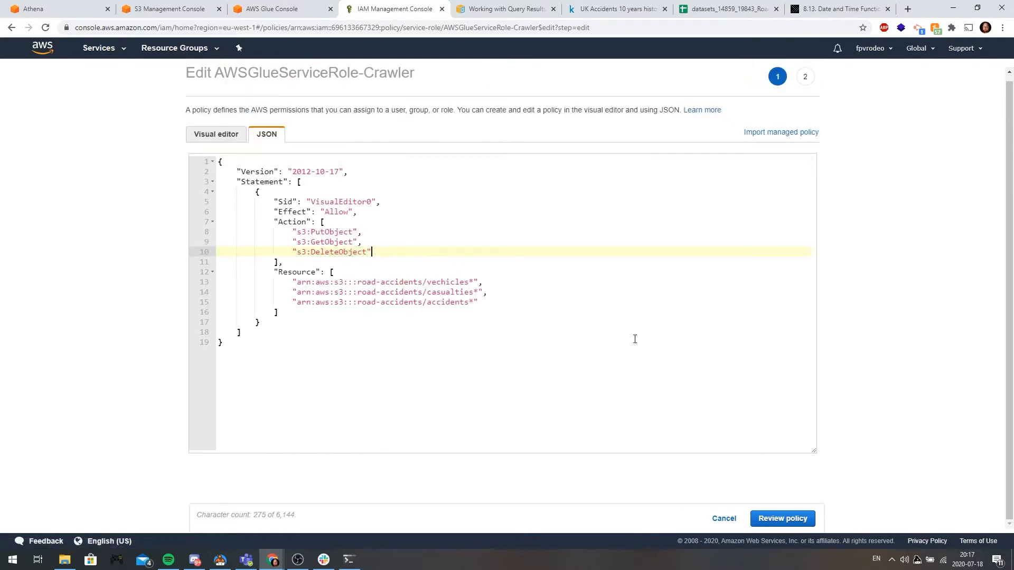
pyautogui.click(776, 517)
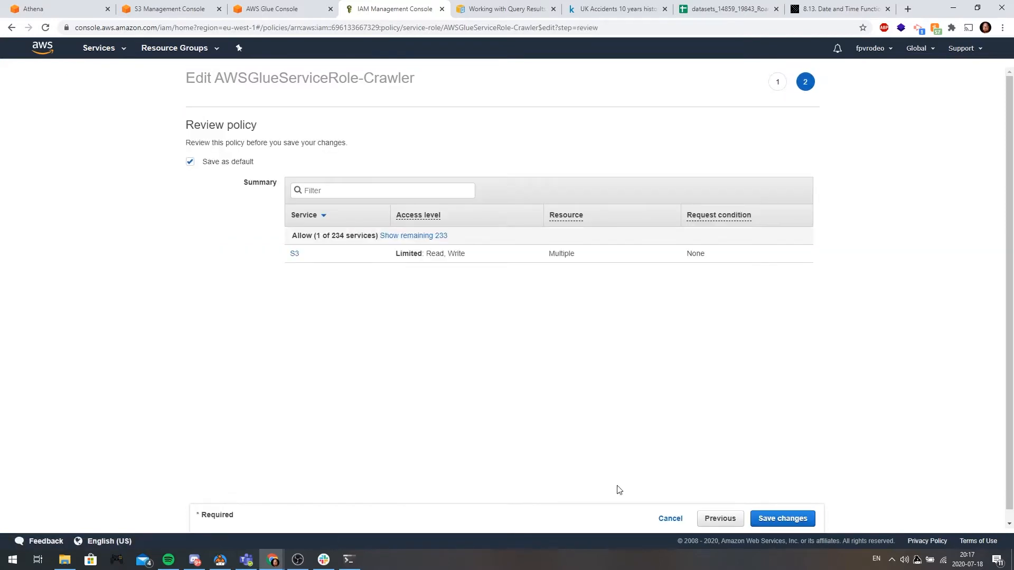
pyautogui.click(801, 521)
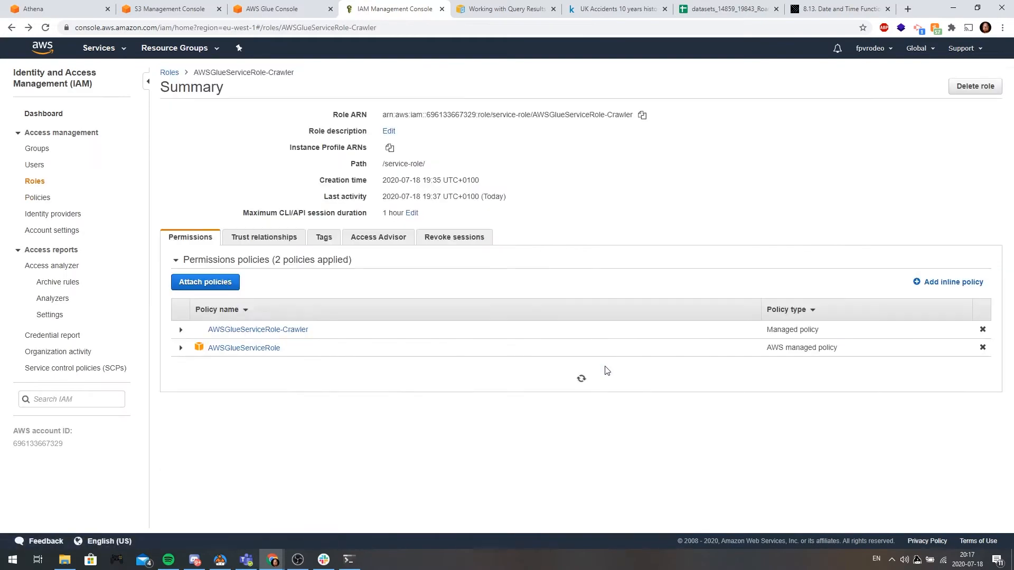
# Expand the saved AWSGlueServiceRole-Crawler policy on the role and check its list of allowed S3 actions
pyautogui.click(181, 332)
pyautogui.scroll(-1, 371, 376)
pyautogui.moveTo(388, 395); pyautogui.dragTo(252, 389)
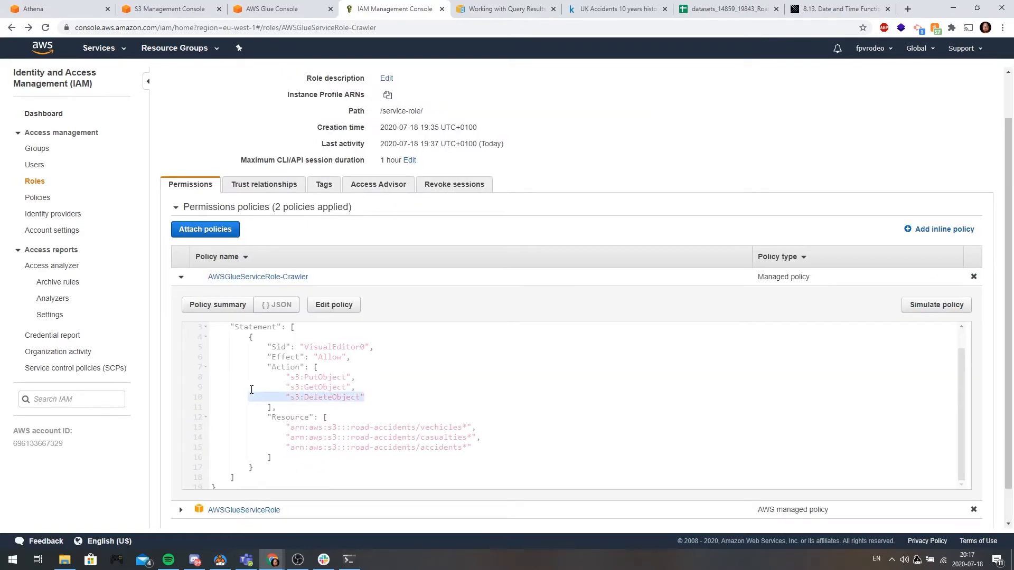
pyautogui.click(404, 391)
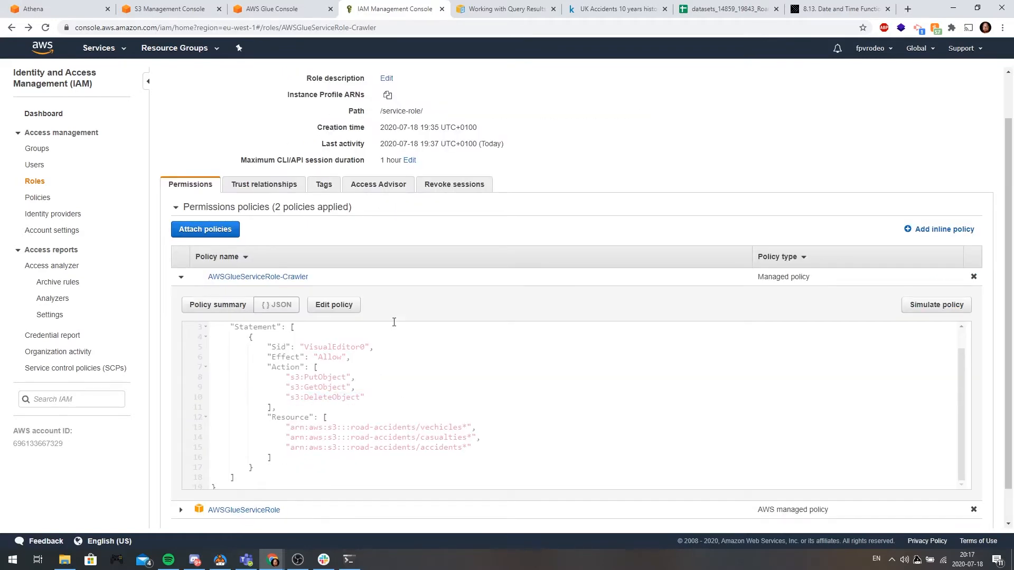
pyautogui.click(294, 4)
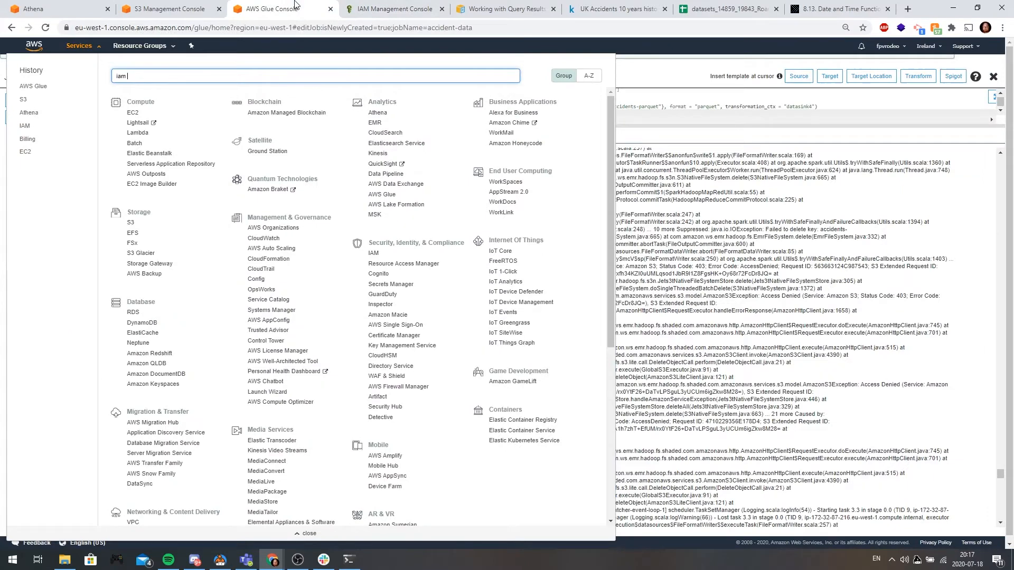
pyautogui.click(82, 49)
pyautogui.click(170, 6)
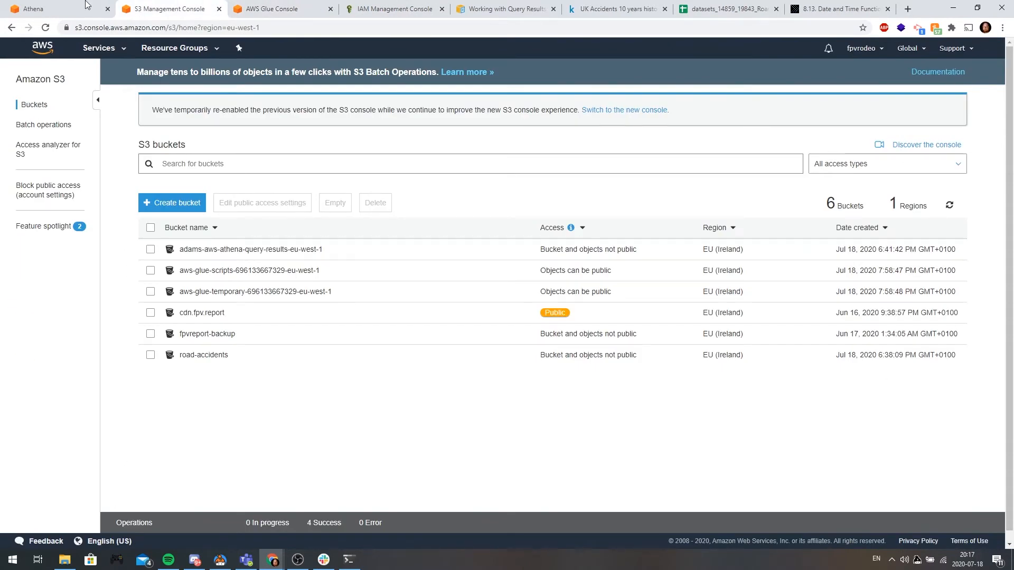
pyautogui.click(373, 6)
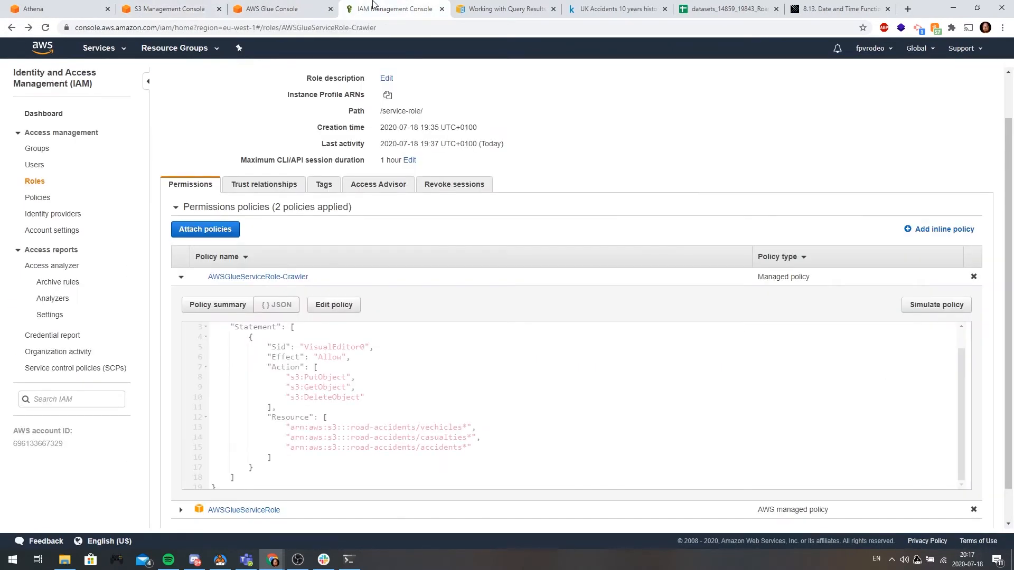
pyautogui.click(181, 277)
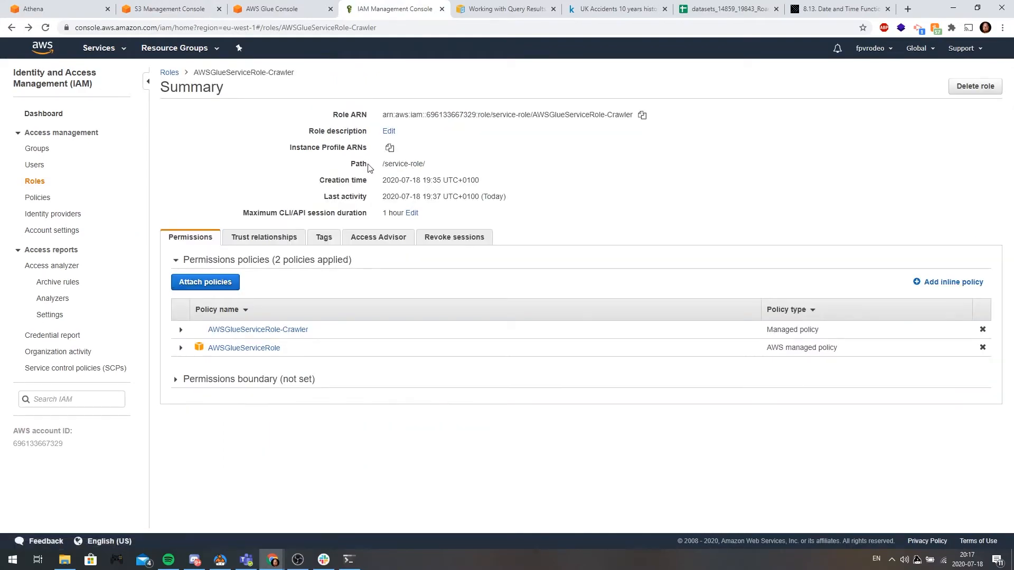
# Return to the accident-data job in the Glue console and check the end of its run log
pyautogui.click(298, 7)
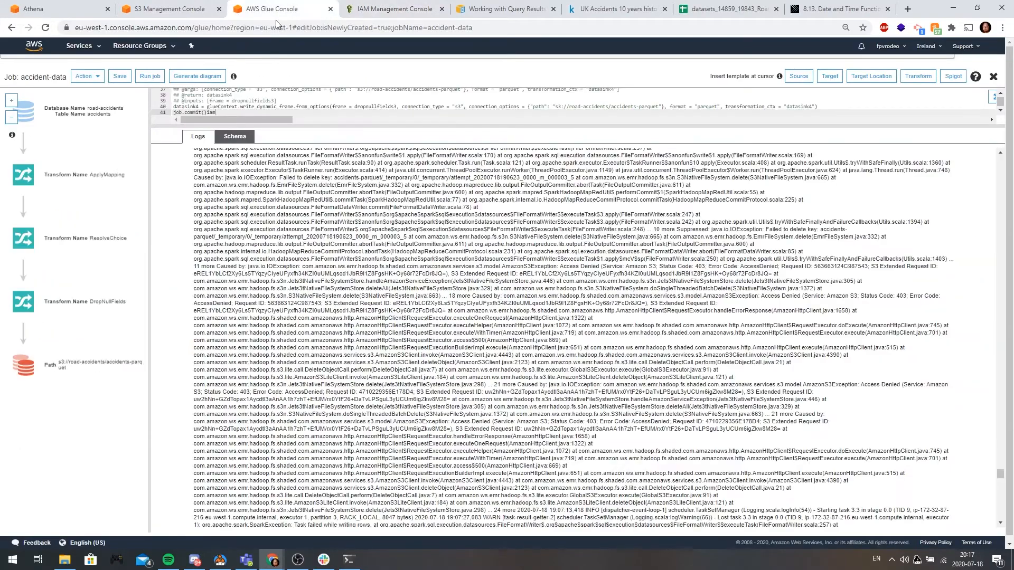
pyautogui.scroll(6, 651, 267)
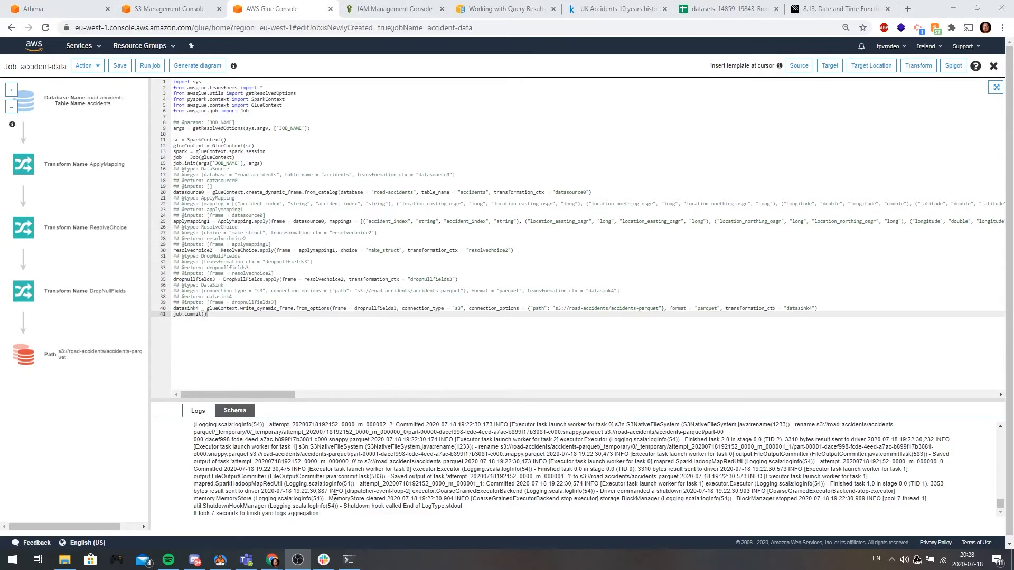
pyautogui.moveTo(330, 519); pyautogui.dragTo(184, 510)
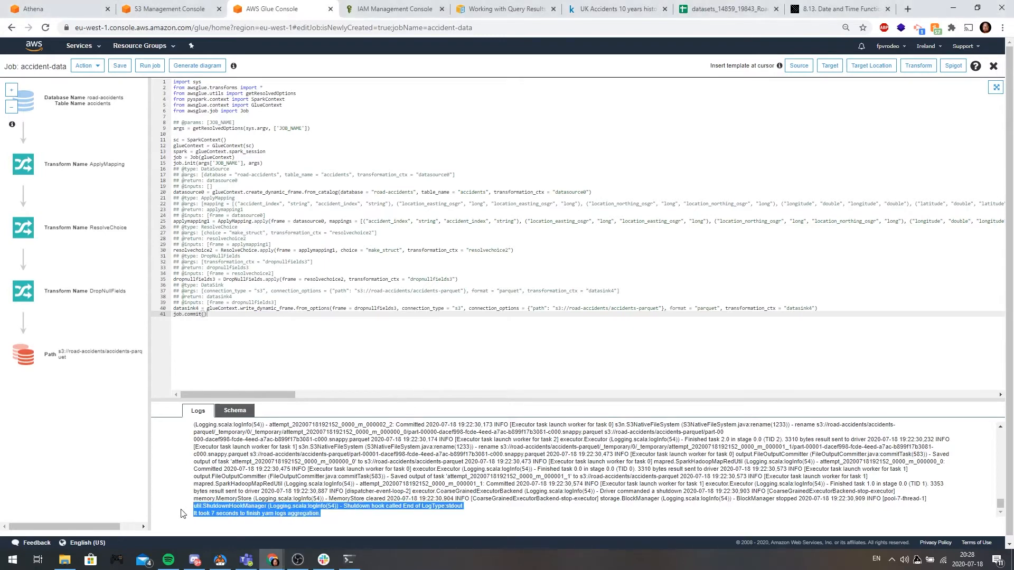
pyautogui.click(389, 506)
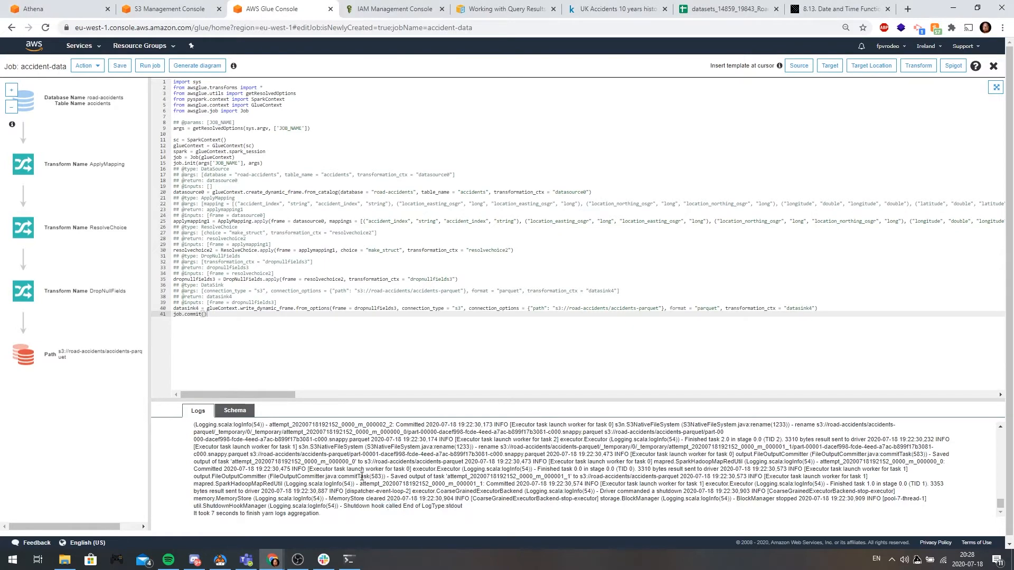
# Inspect the files in the accidents-parquet folder in S3 and compare their sizes with Accidents0514.csv in the terminal
pyautogui.click(170, 9)
pyautogui.click(125, 279)
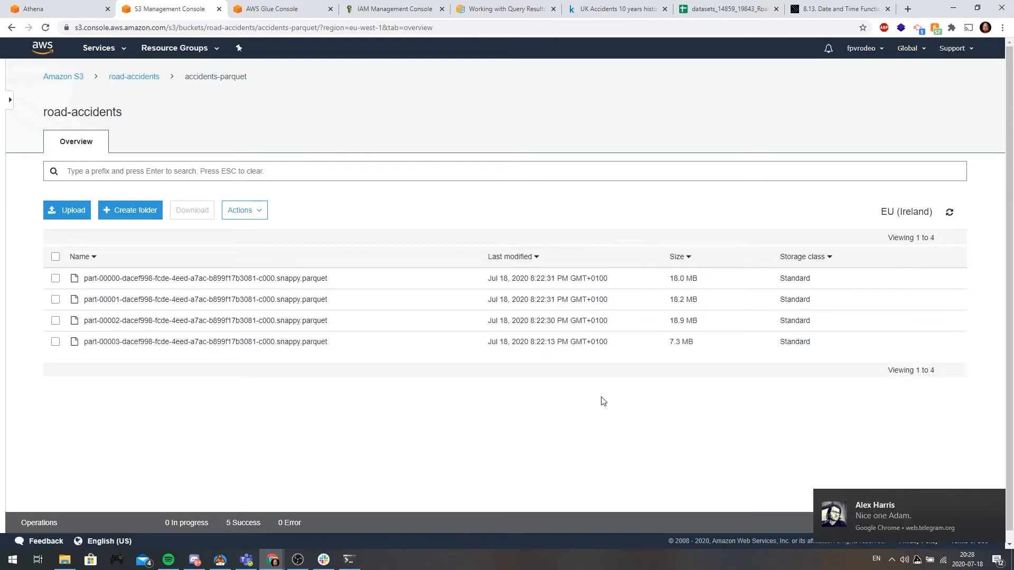
pyautogui.click(349, 560)
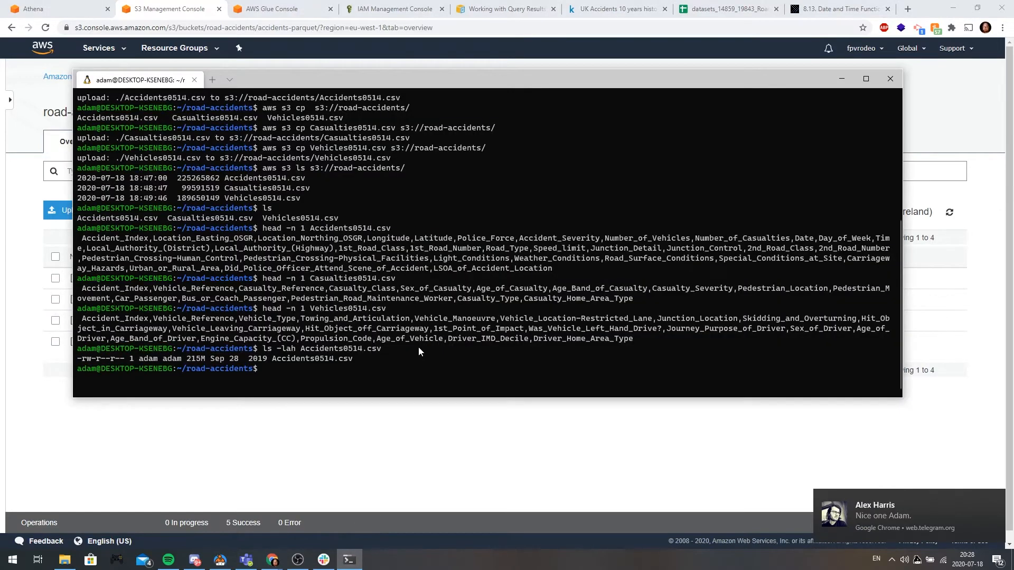
pyautogui.hotkey('alt', 'Tab')
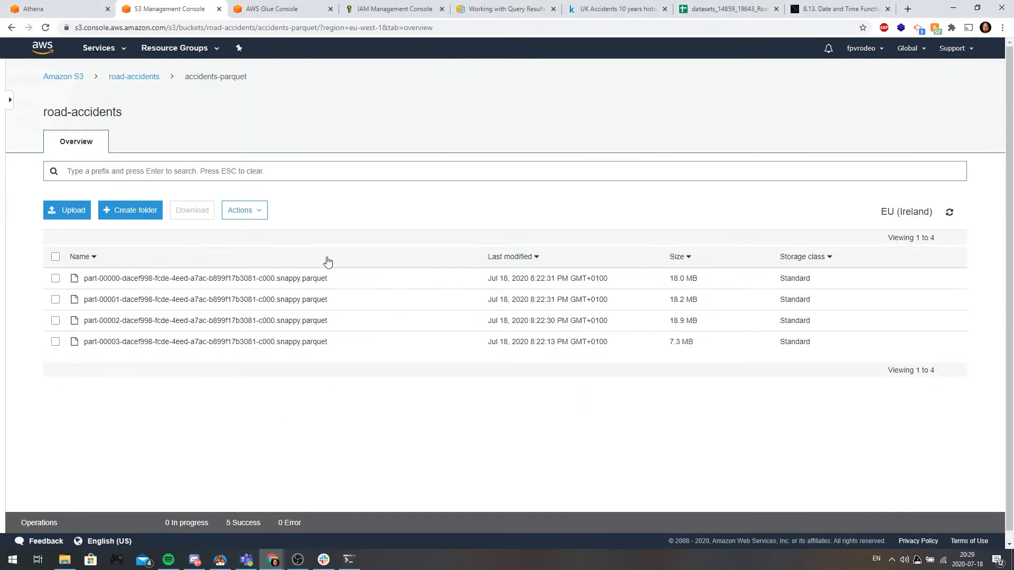
# Go back to the top level of the road-accidents bucket and look over its folders alongside the Glue job
pyautogui.click(286, 19)
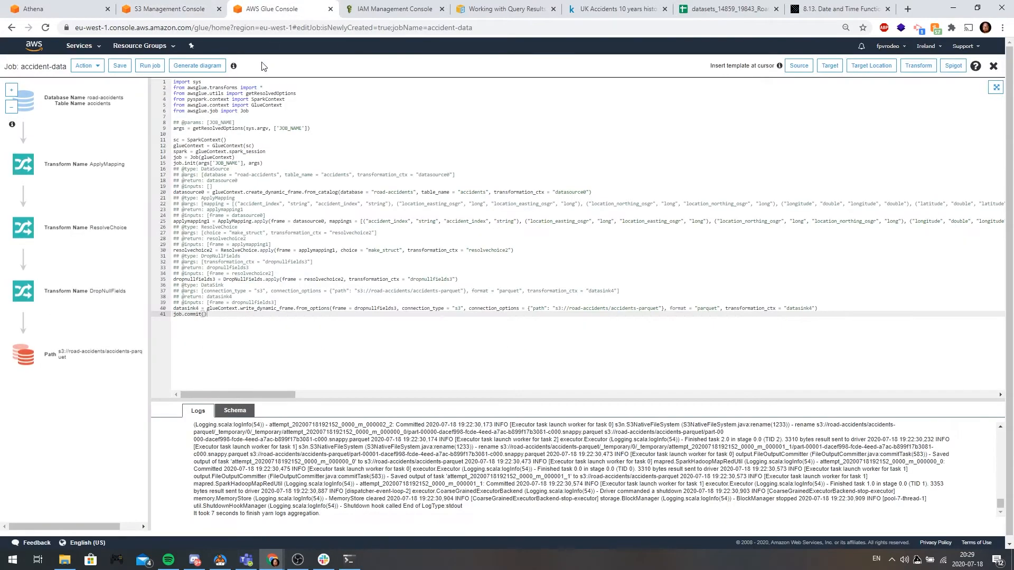
pyautogui.click(170, 9)
pyautogui.click(134, 77)
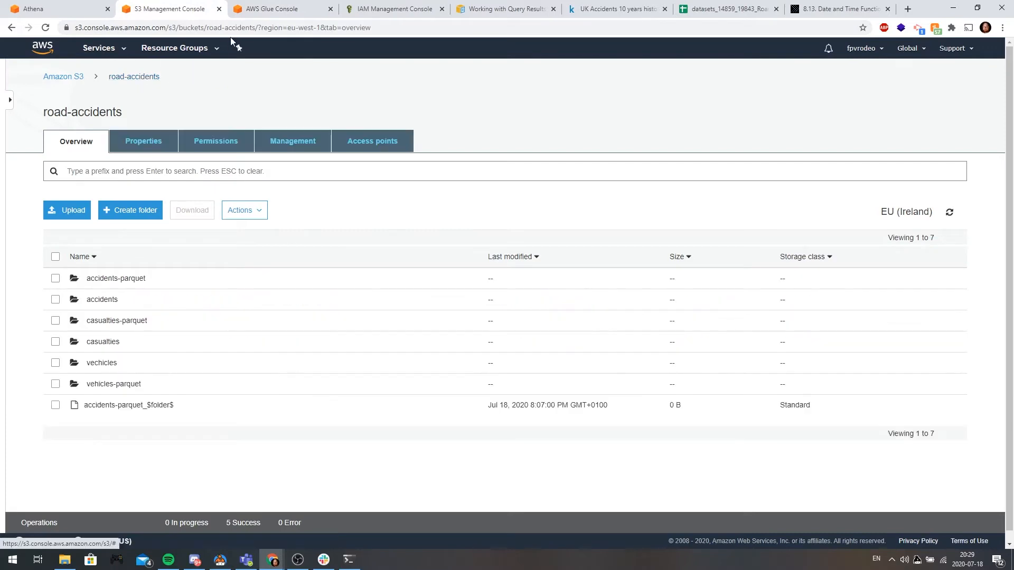
pyautogui.click(270, 9)
pyautogui.click(171, 9)
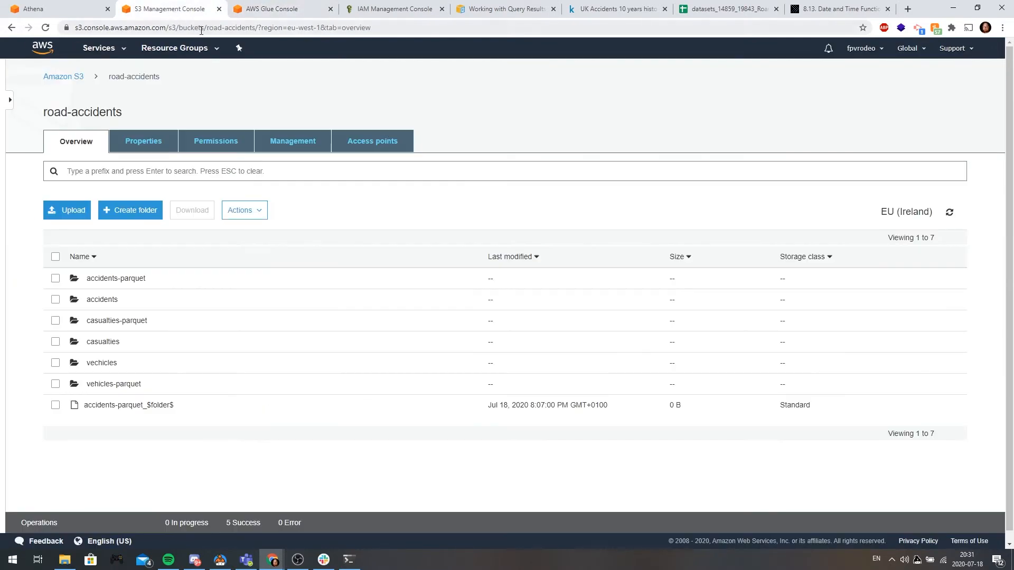
pyautogui.click(274, 15)
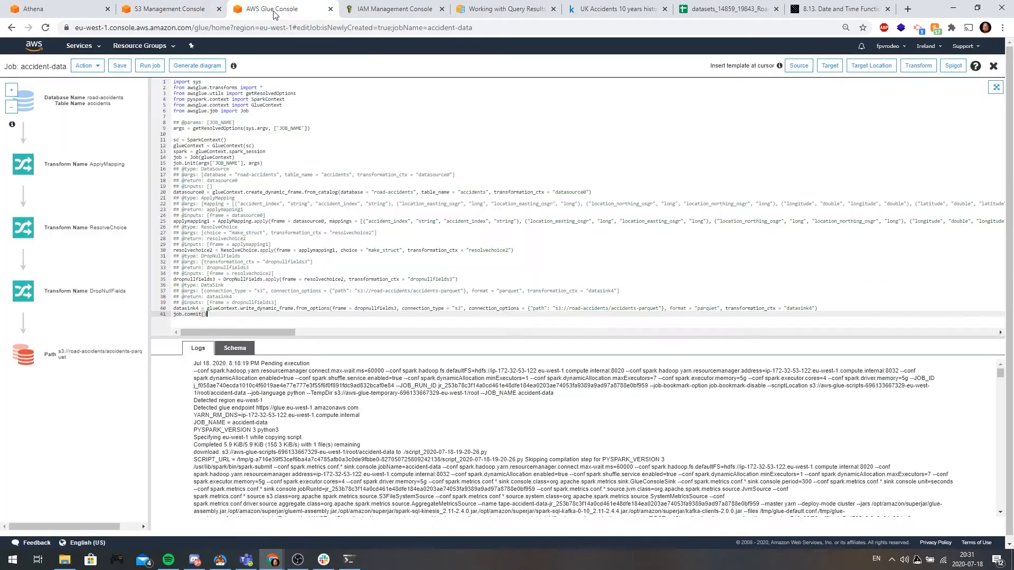
pyautogui.click(191, 17)
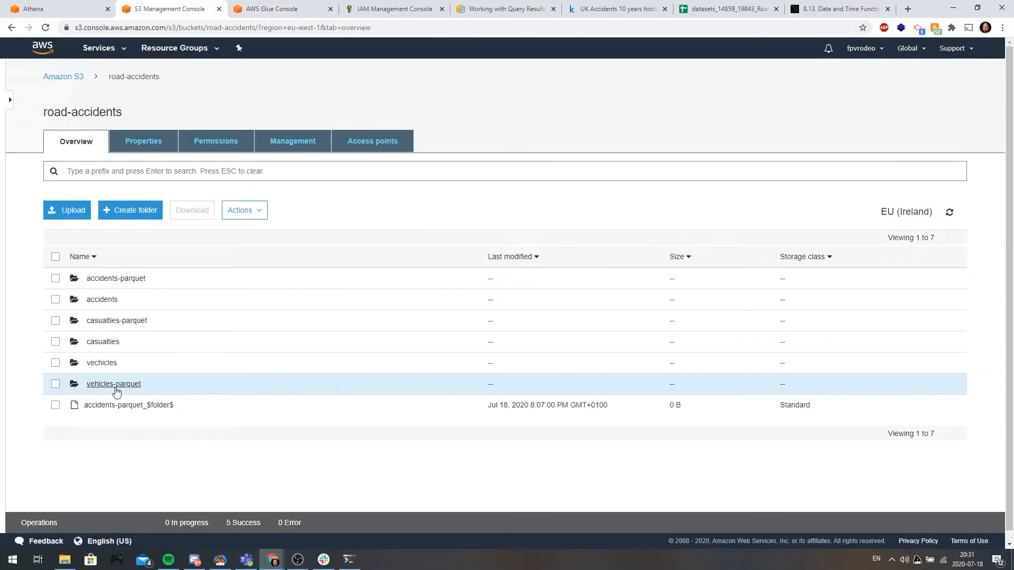
# Save the casualties-data Glue job with the proposed column mappings and the casualties table as target, and open its script
pyautogui.click(277, 9)
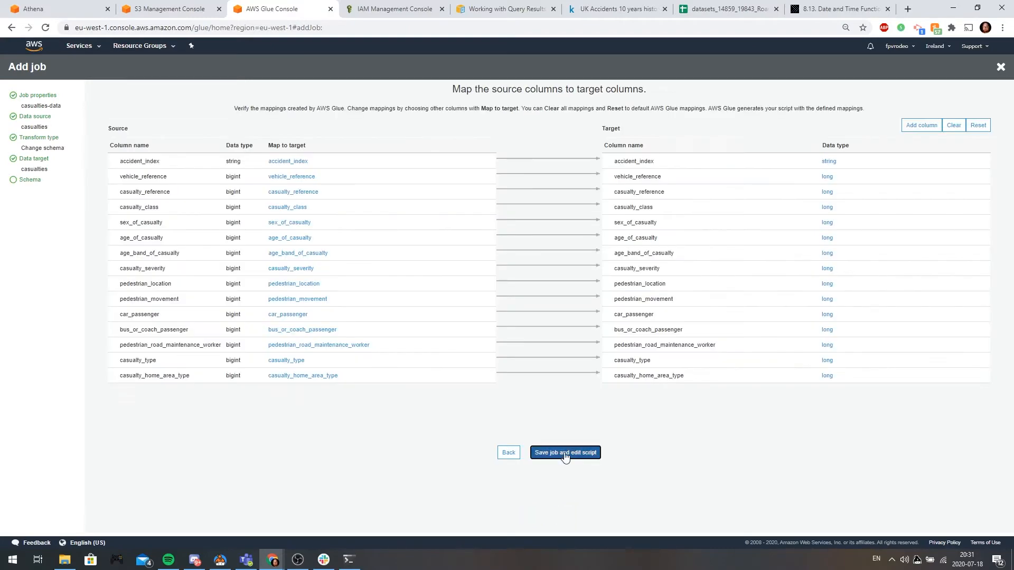
pyautogui.click(566, 516)
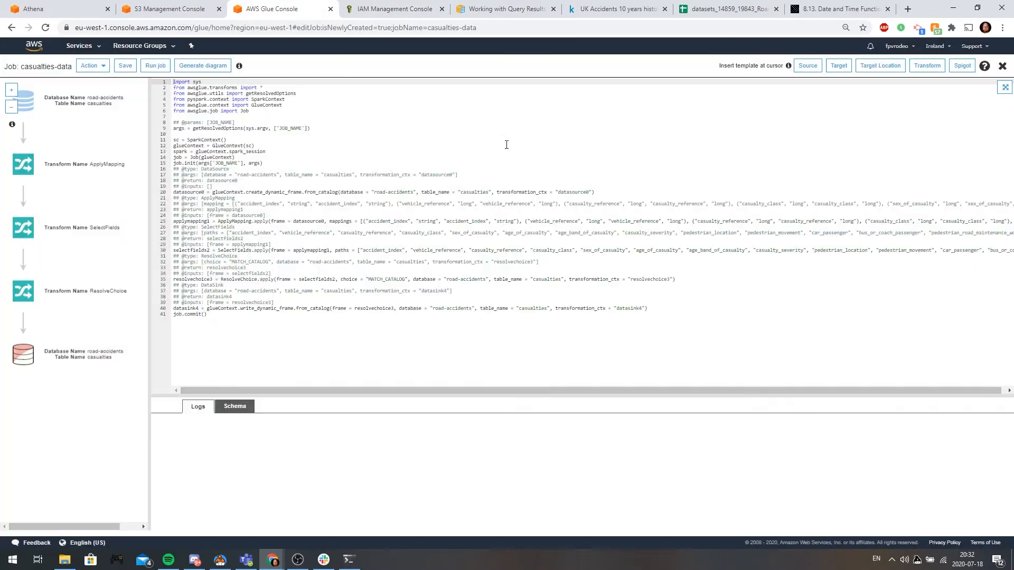
# Create the casualties-data Glue job again, this time writing new Parquet output to the casualties-parquet folder of the road-accidents bucket in Amazon S3
pyautogui.click(95, 48)
pyautogui.click(33, 86)
pyautogui.click(19, 215)
pyautogui.click(111, 97)
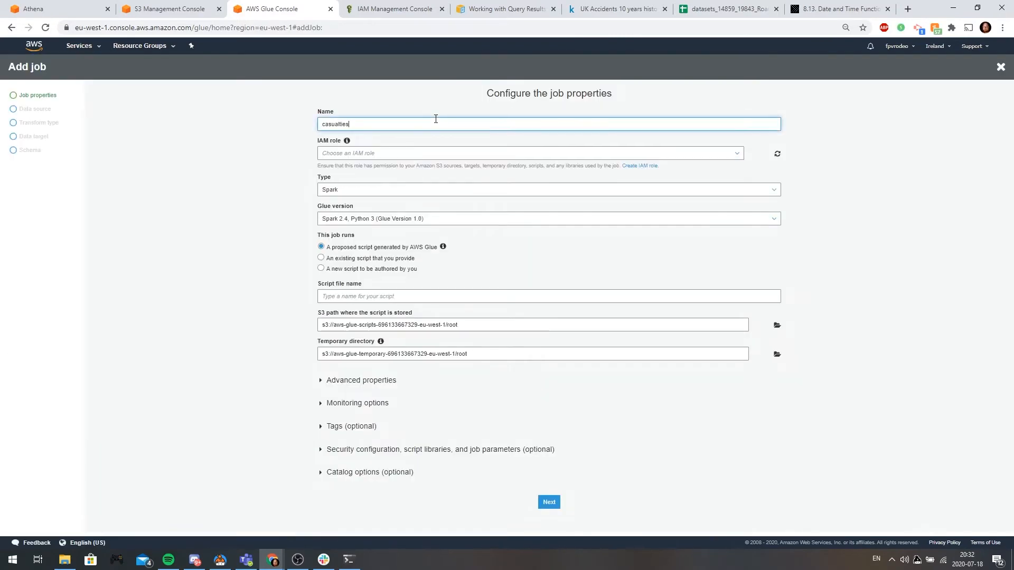
pyautogui.click(550, 507)
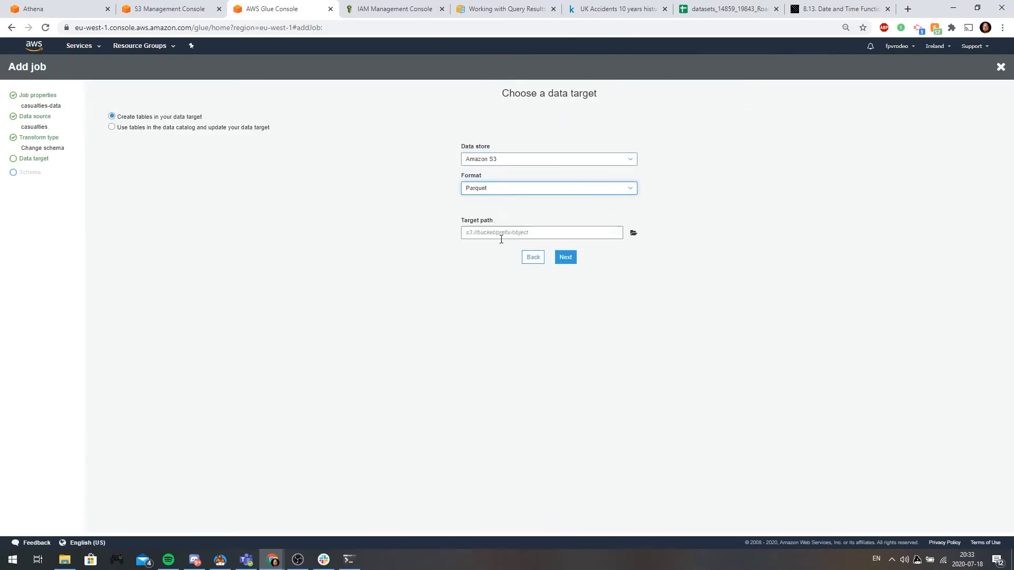
pyautogui.click(633, 233)
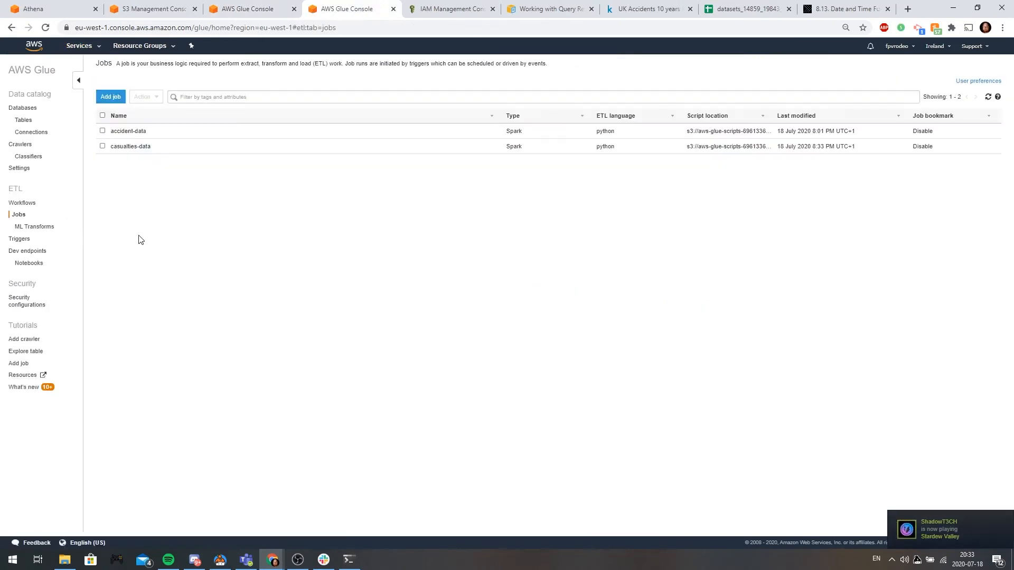
# Add a vehicles-data Glue job that converts the vechicles table to Parquet in the vehicles-parquet folder of road-accidents
pyautogui.click(110, 97)
pyautogui.click(372, 124)
pyautogui.write('vehic')
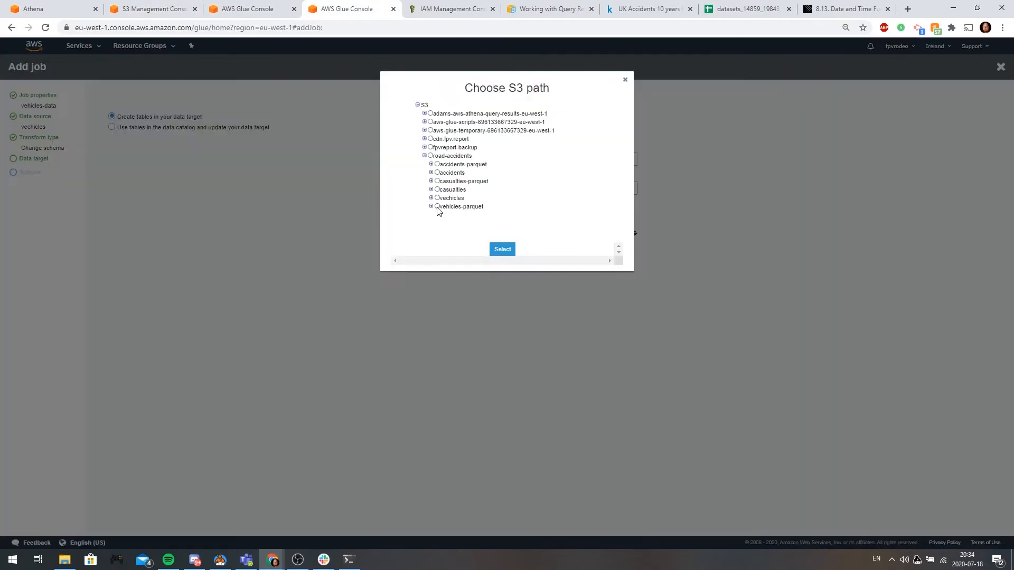
pyautogui.click(503, 248)
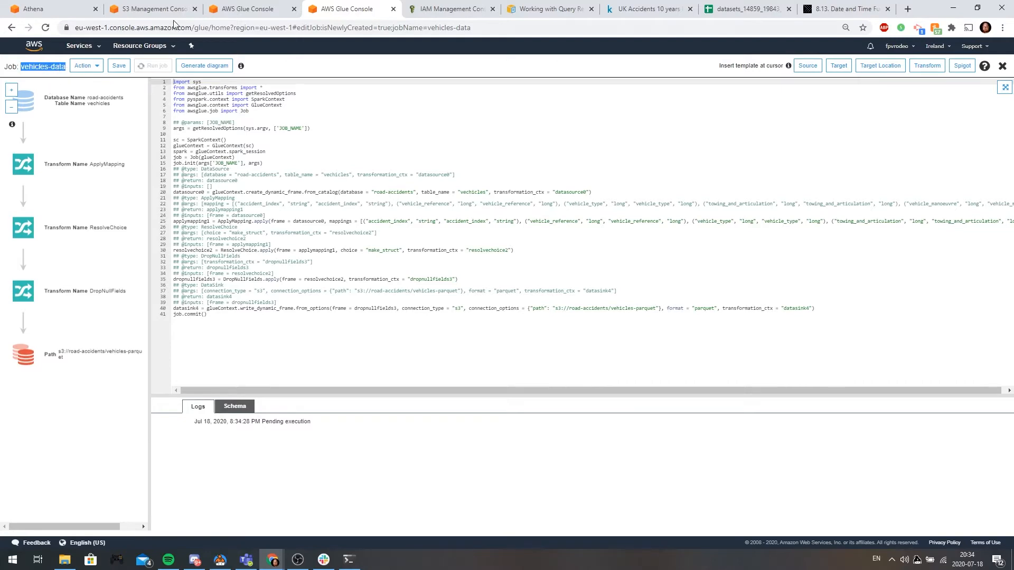
# Review the casualties-data job's log, look inside the casualties-parquet folder in S3, and return to the vehicles-data job
pyautogui.click(234, 9)
pyautogui.moveTo(35, 66); pyautogui.dragTo(60, 65)
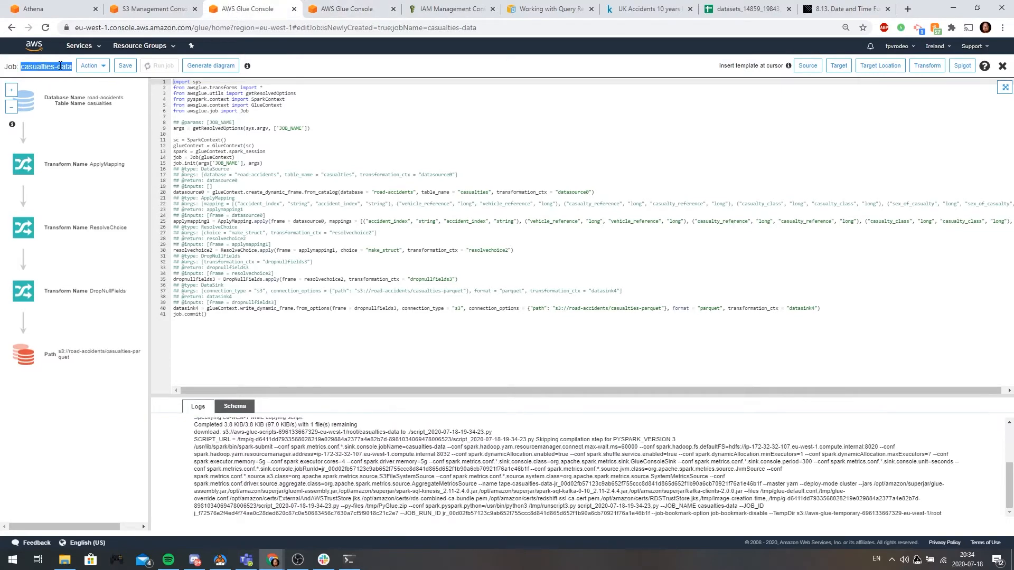
pyautogui.click(61, 66)
pyautogui.click(177, 9)
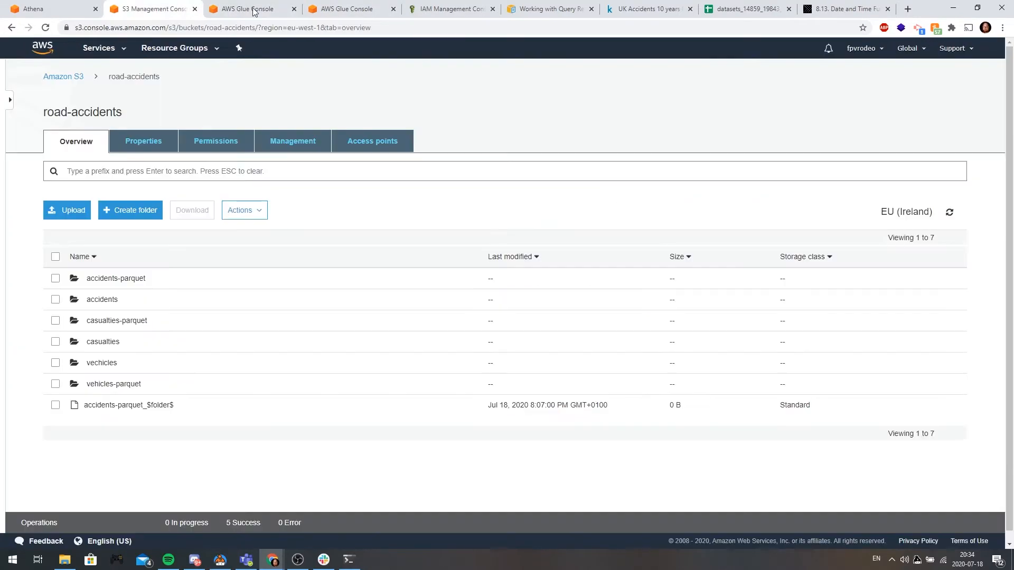
pyautogui.click(122, 321)
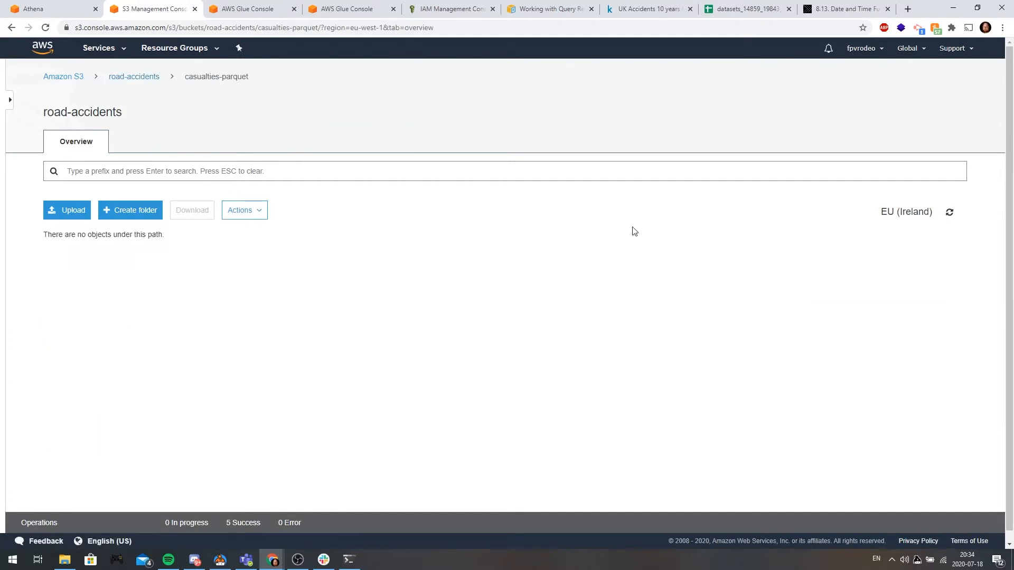
pyautogui.click(138, 76)
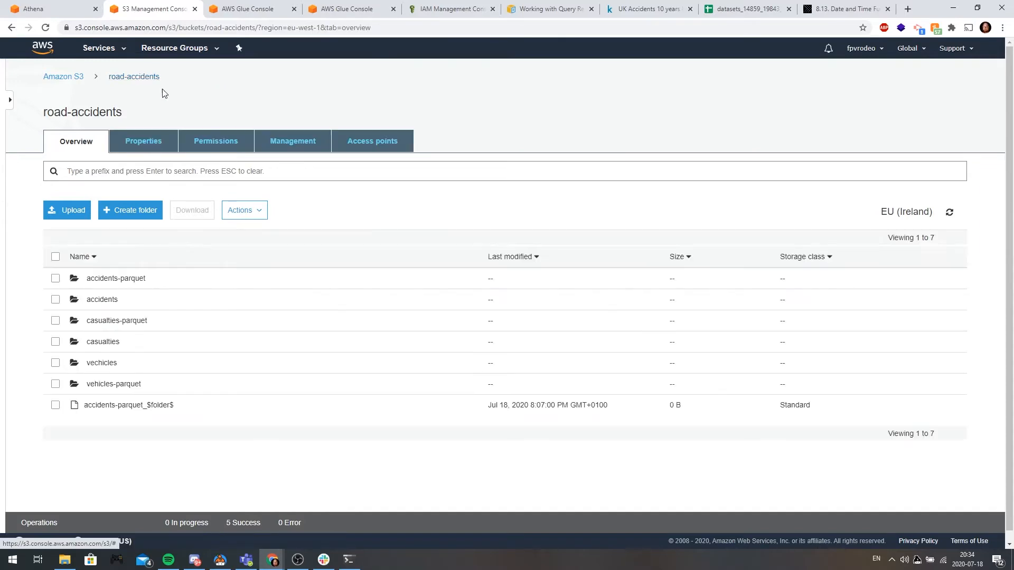
pyautogui.click(327, 10)
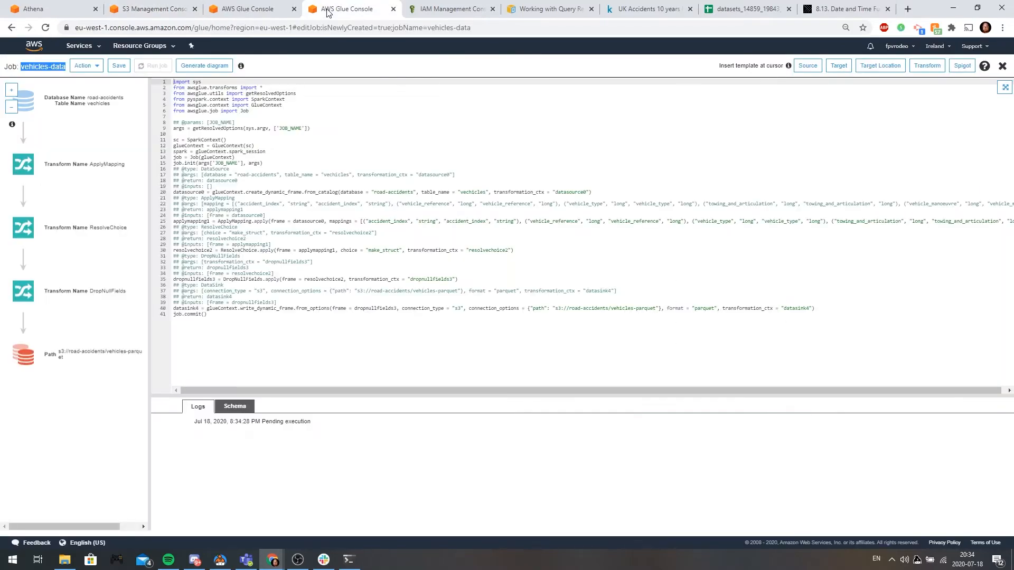
# Open the Glue job list in a separate browser tab and bring up the run history of the casualties-data job
pyautogui.click(91, 47)
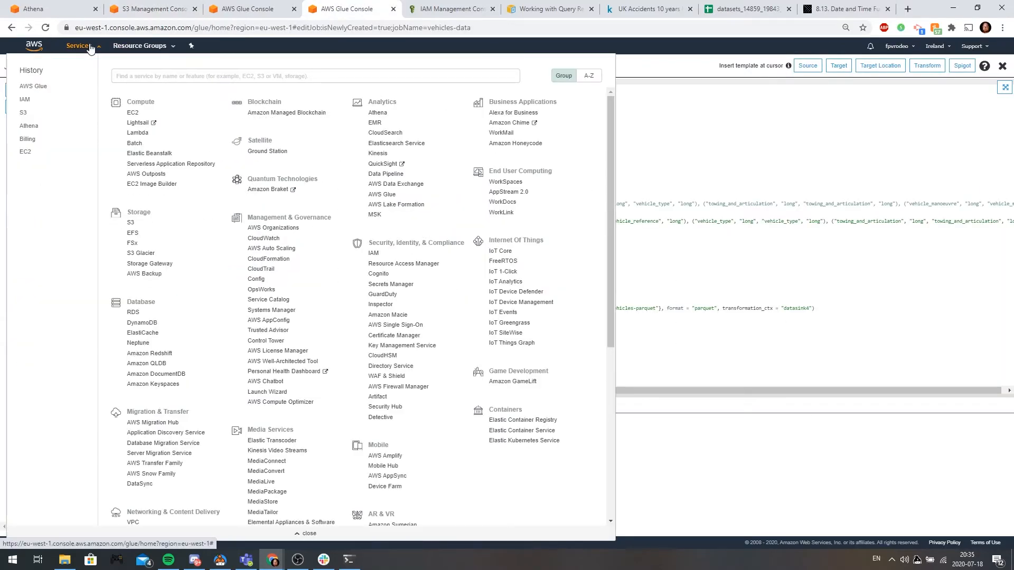
pyautogui.click(89, 48)
pyautogui.click(87, 47)
pyautogui.middleClick(33, 87)
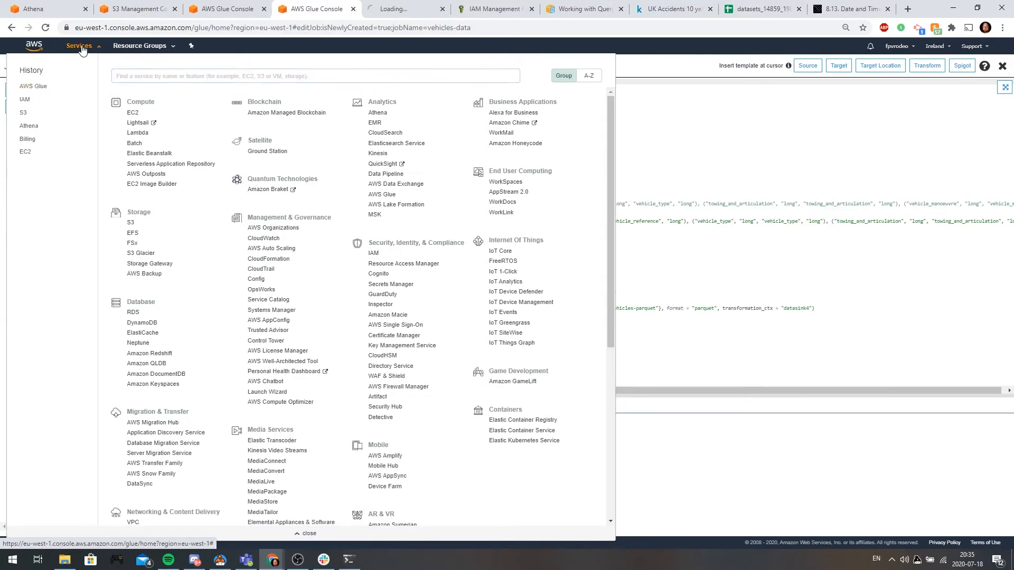
pyautogui.click(82, 48)
pyautogui.click(401, 9)
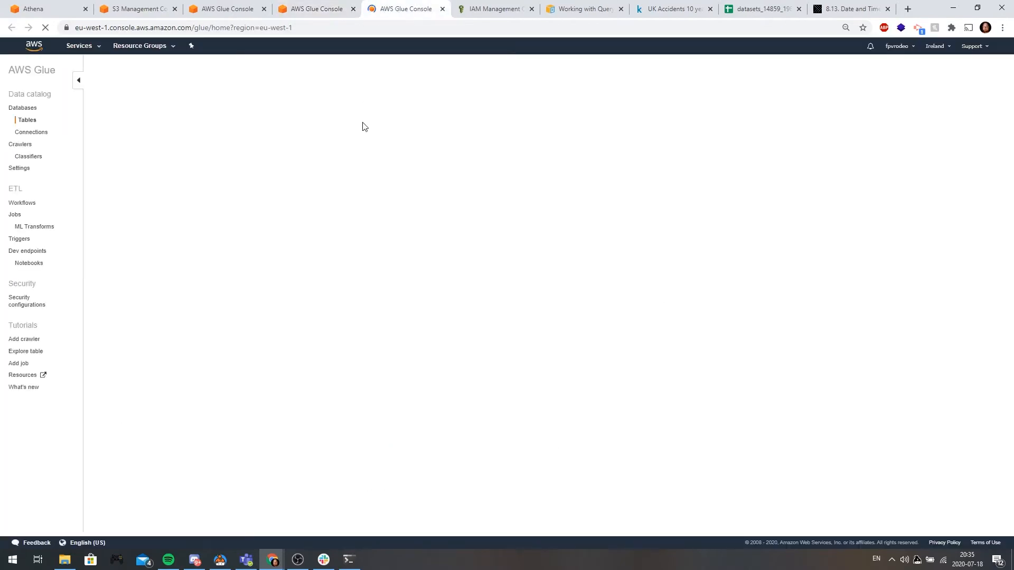
pyautogui.click(16, 216)
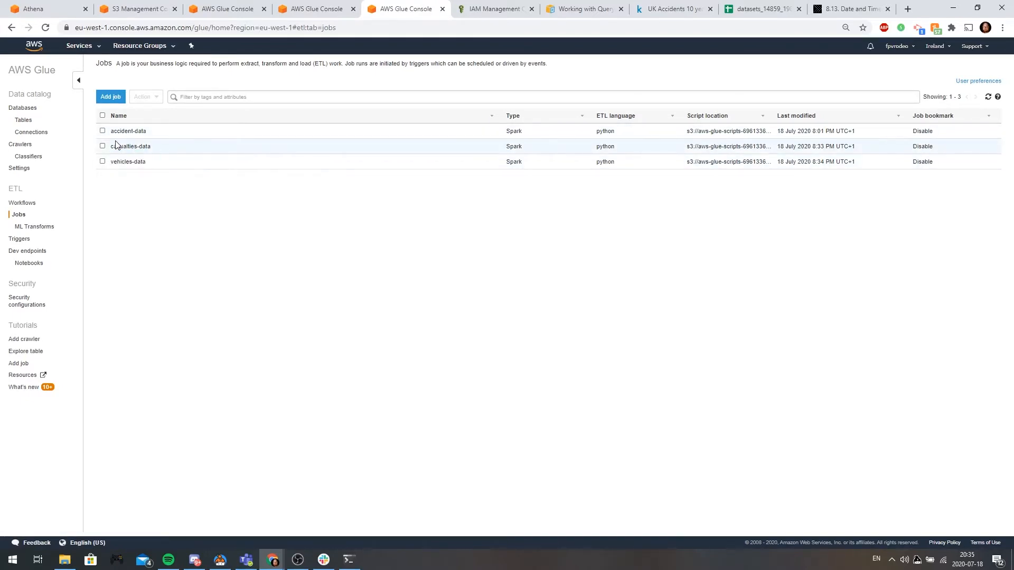
pyautogui.click(135, 150)
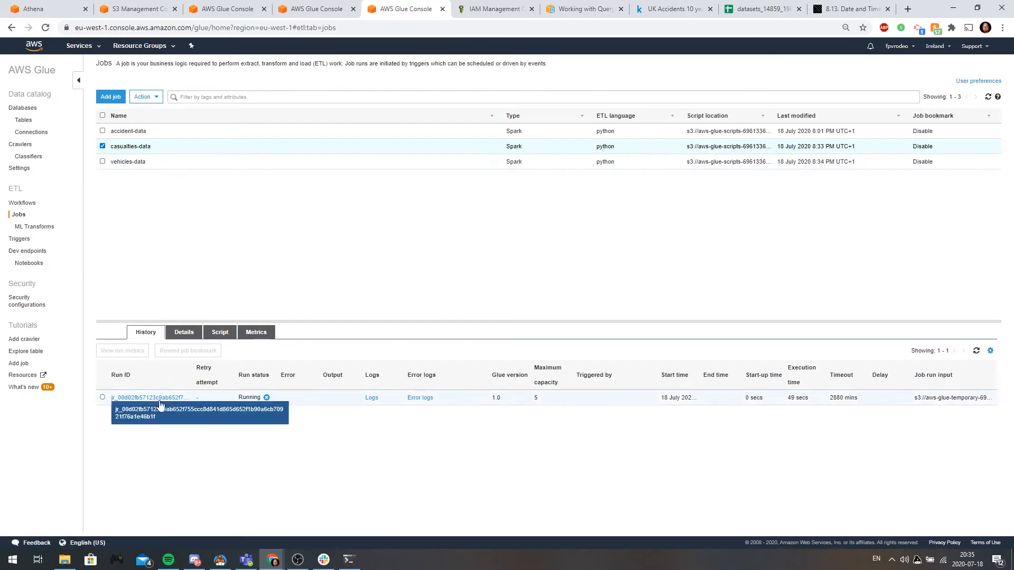
# View the CloudWatch output log of the casualties-data run, resume its automatic retry for newer events, and close the log
pyautogui.click(372, 399)
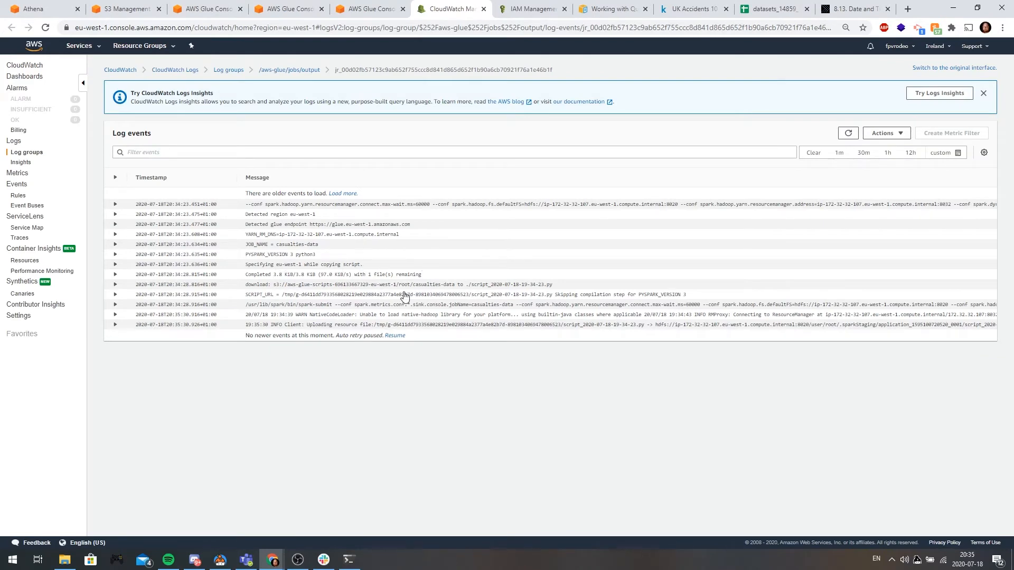
pyautogui.click(395, 335)
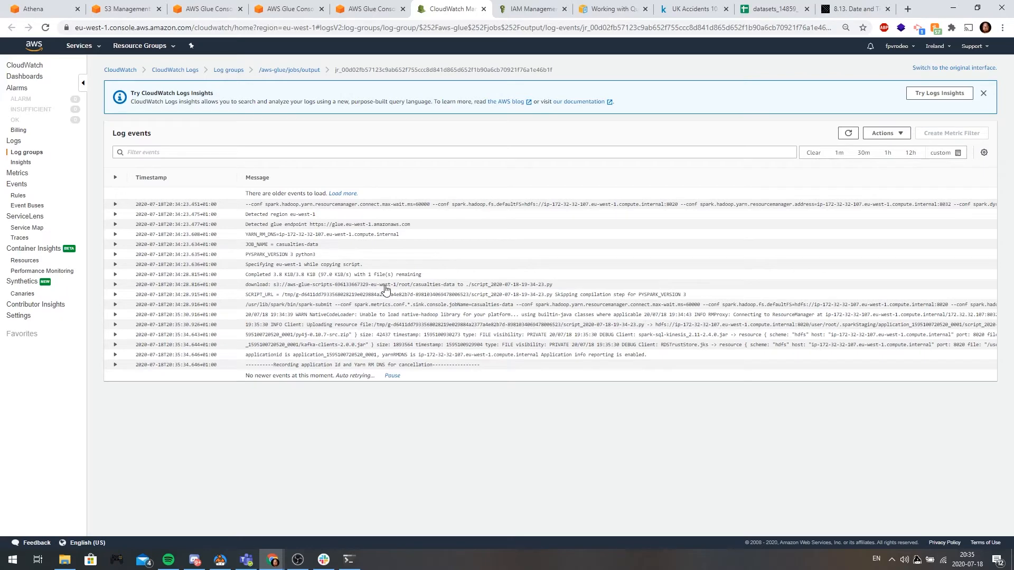
pyautogui.hotkey('ctrl', 'w')
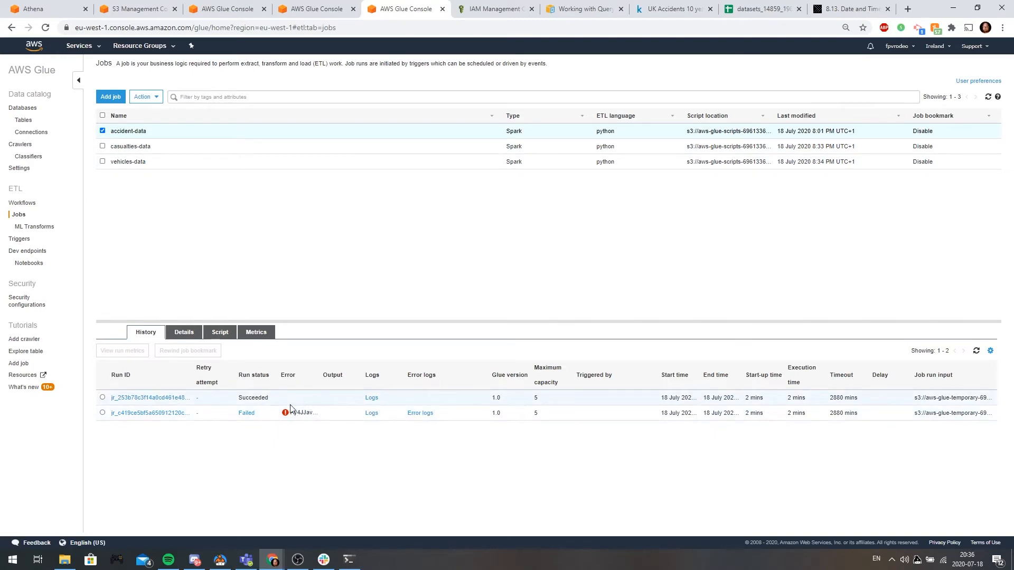
# Read through the CloudWatch error log of the failed accident-data run and close it
pyautogui.click(421, 414)
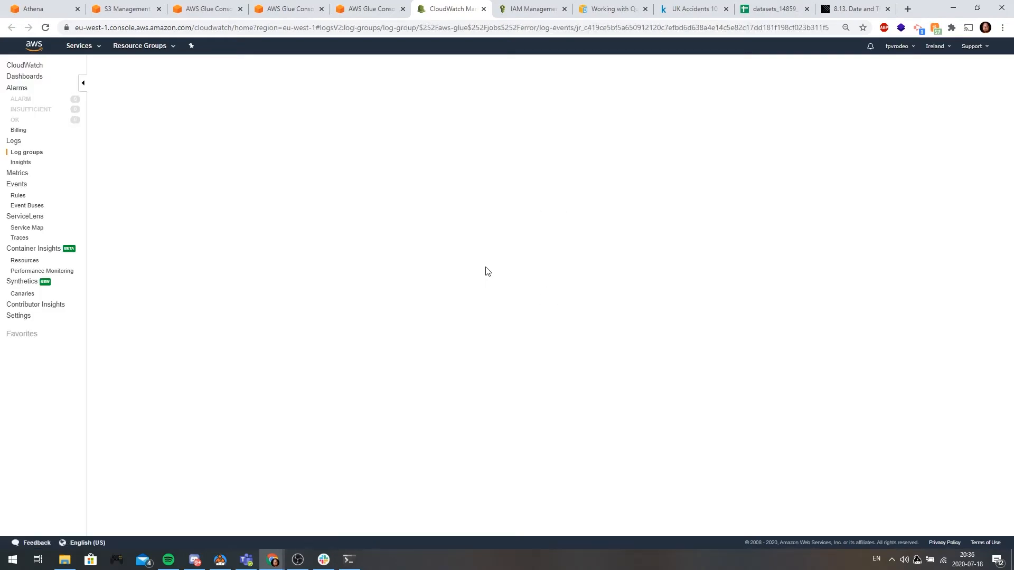
pyautogui.scroll(3, 465, 437)
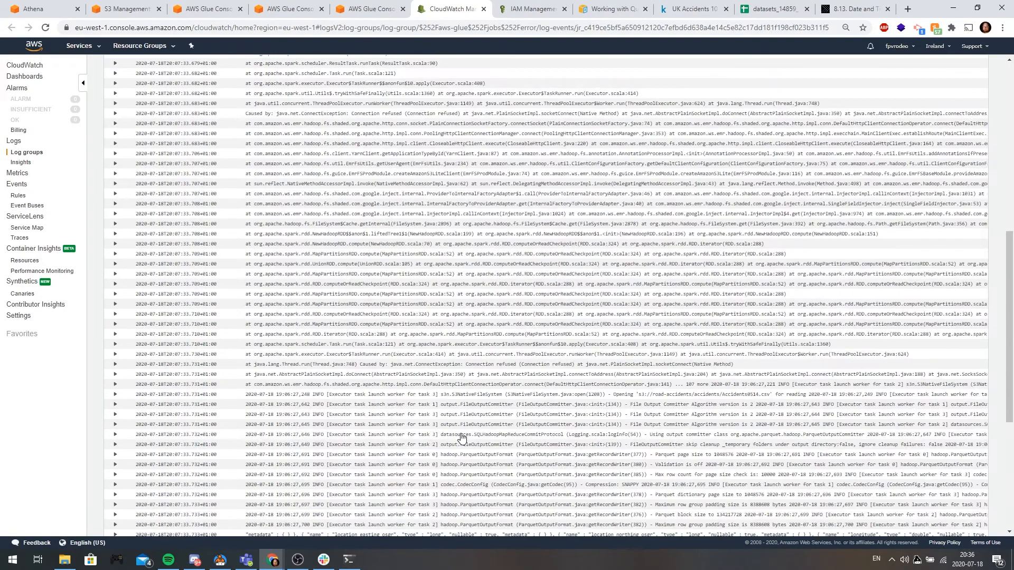
pyautogui.scroll(-3, 462, 434)
pyautogui.scroll(-2, 372, 312)
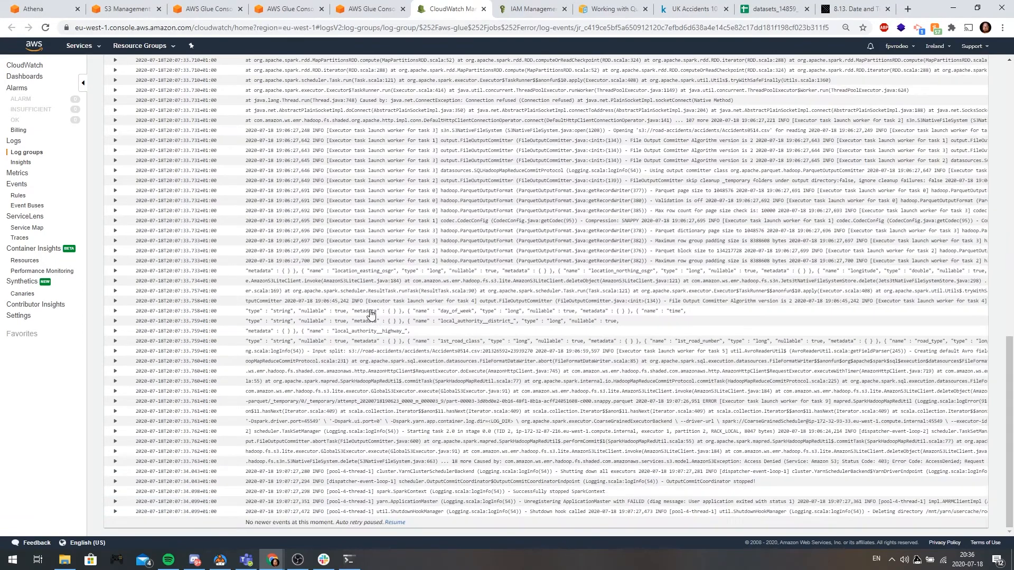
pyautogui.scroll(2, 410, 476)
pyautogui.click(484, 9)
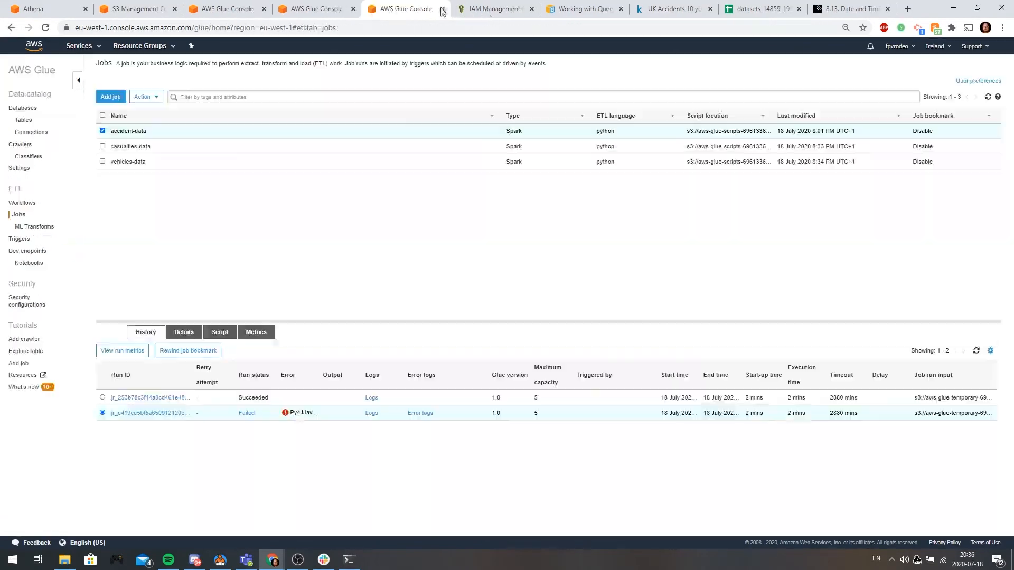
# Check the run status of the vehicles-data and casualties-data jobs and return to the road-accidents bucket in S3
pyautogui.click(149, 146)
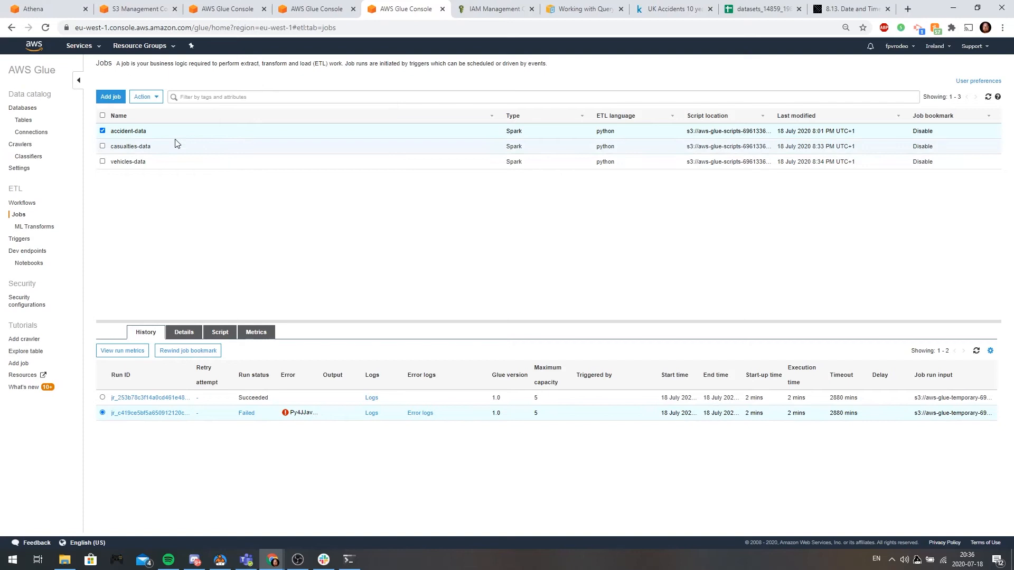
pyautogui.click(142, 166)
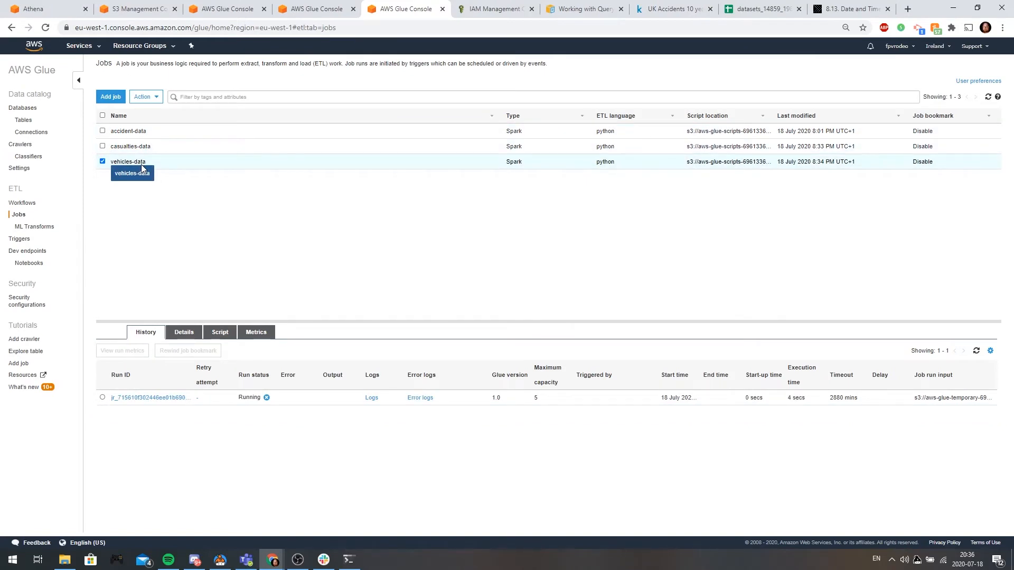
pyautogui.click(135, 149)
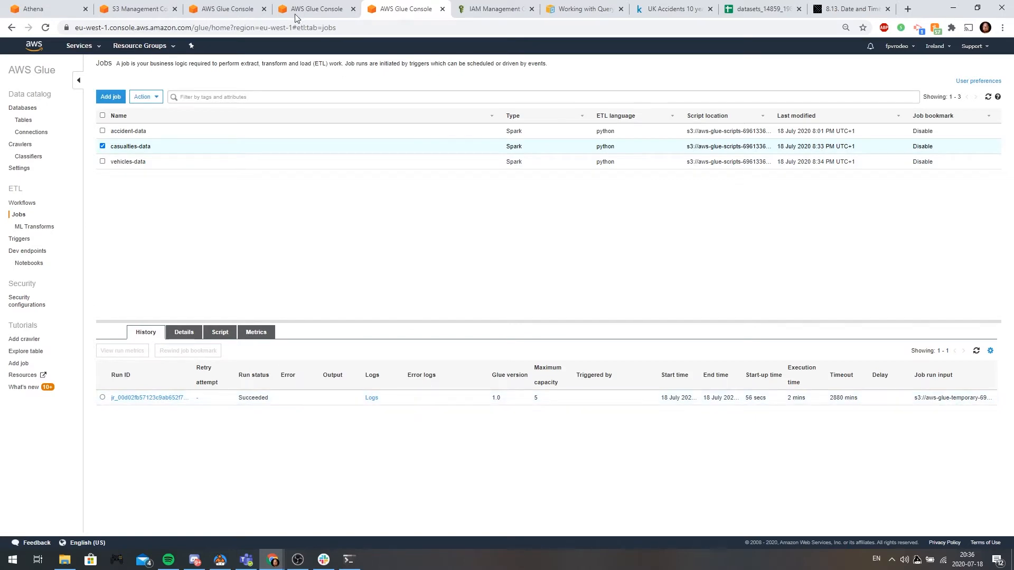
pyautogui.click(133, 10)
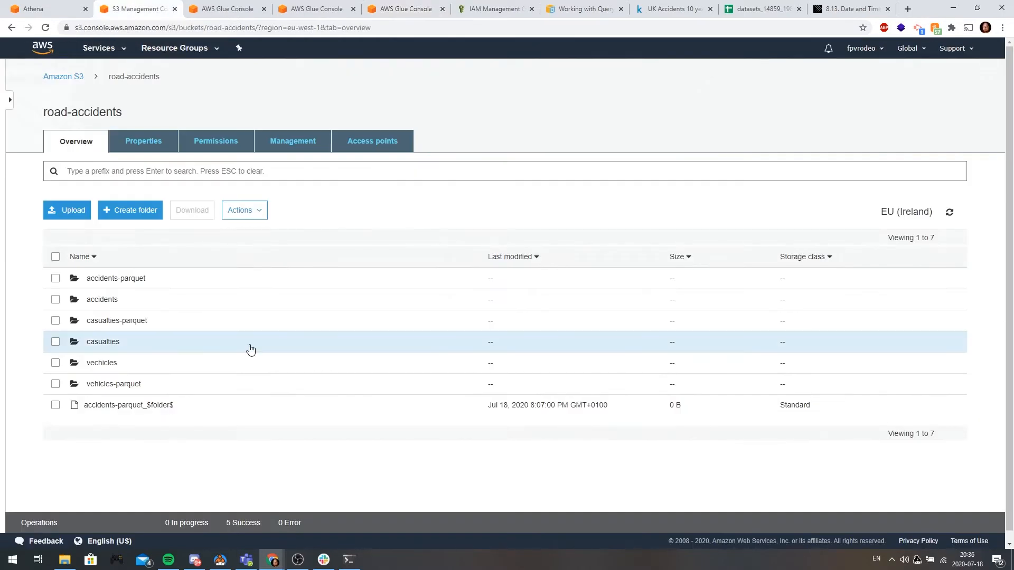
# Compare the Parquet file sizes in the casualties-parquet folder with the local CSV file sizes, listed in the terminal with "ls -lah"
pyautogui.click(121, 322)
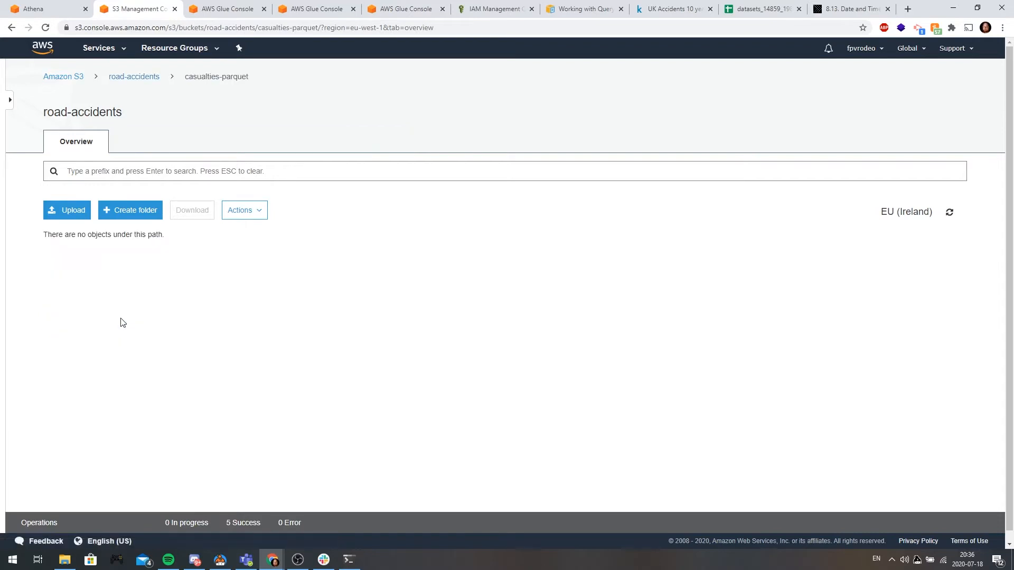
pyautogui.click(950, 214)
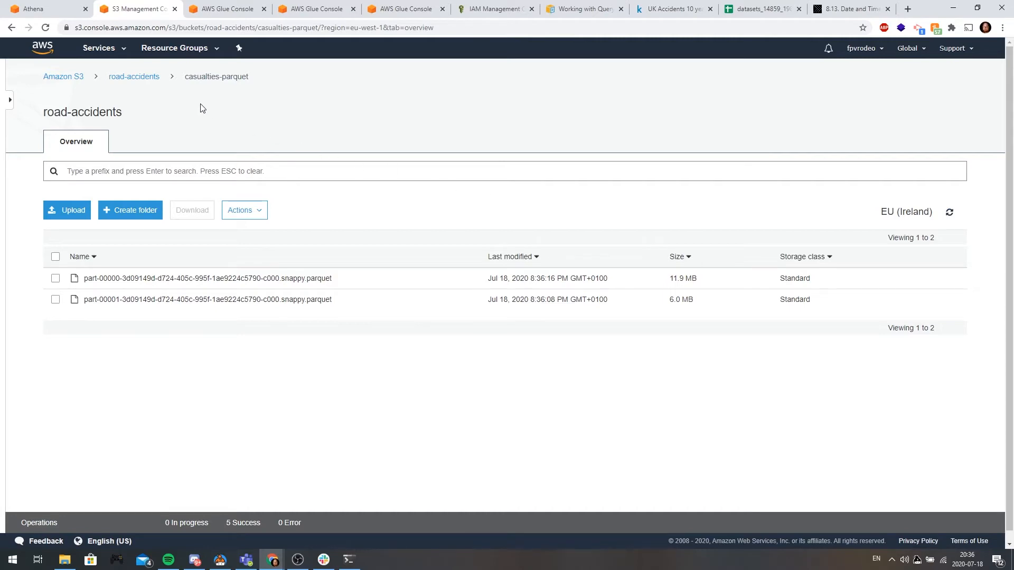
pyautogui.click(349, 560)
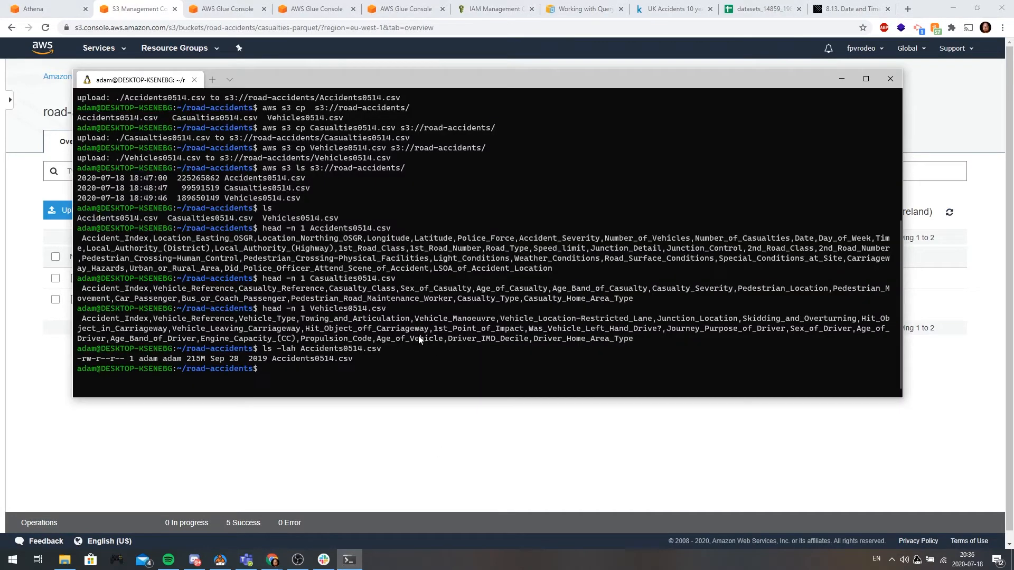
pyautogui.write('ls -lah')
pyautogui.press('Return')
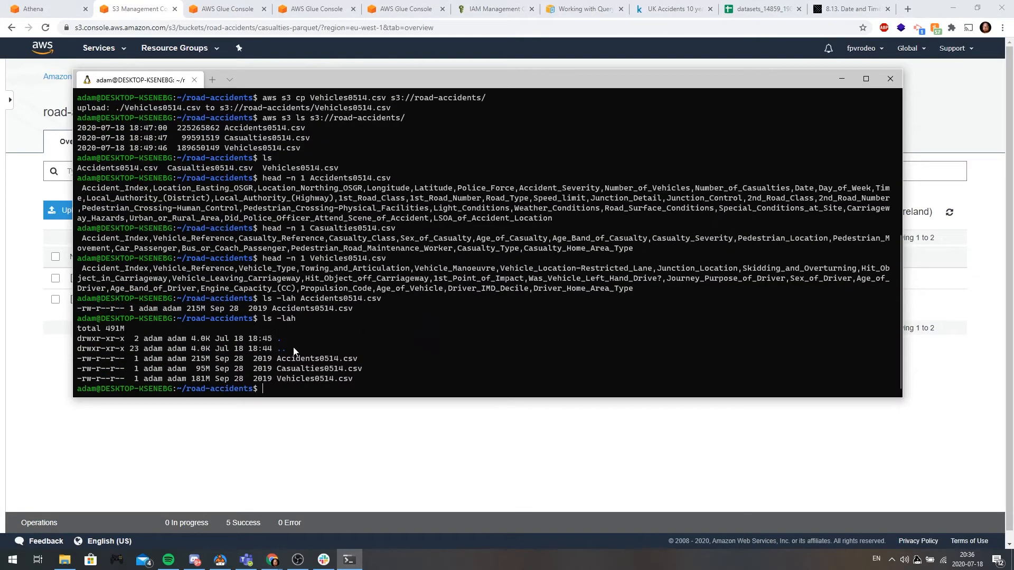
pyautogui.click(488, 447)
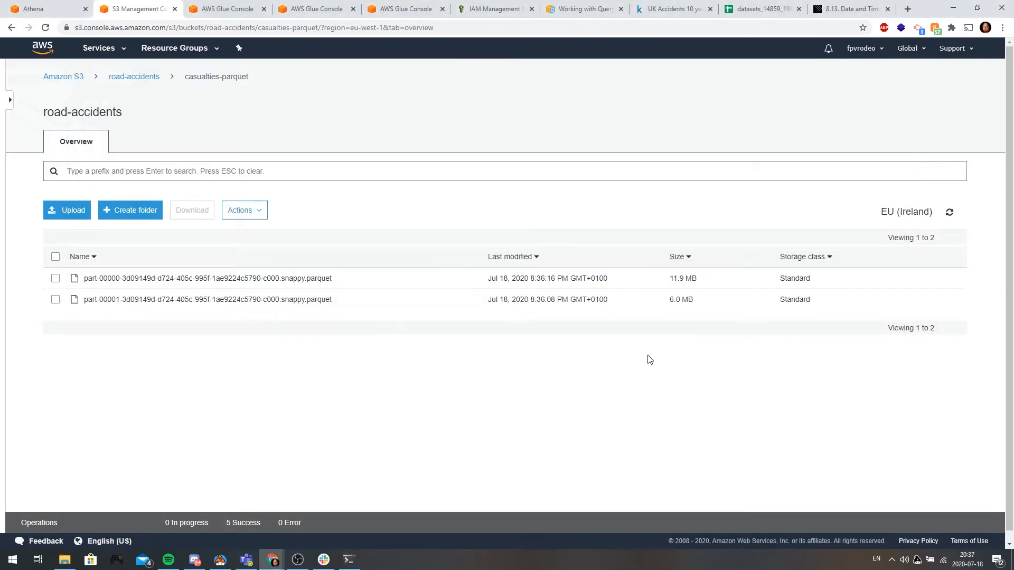
pyautogui.click(352, 564)
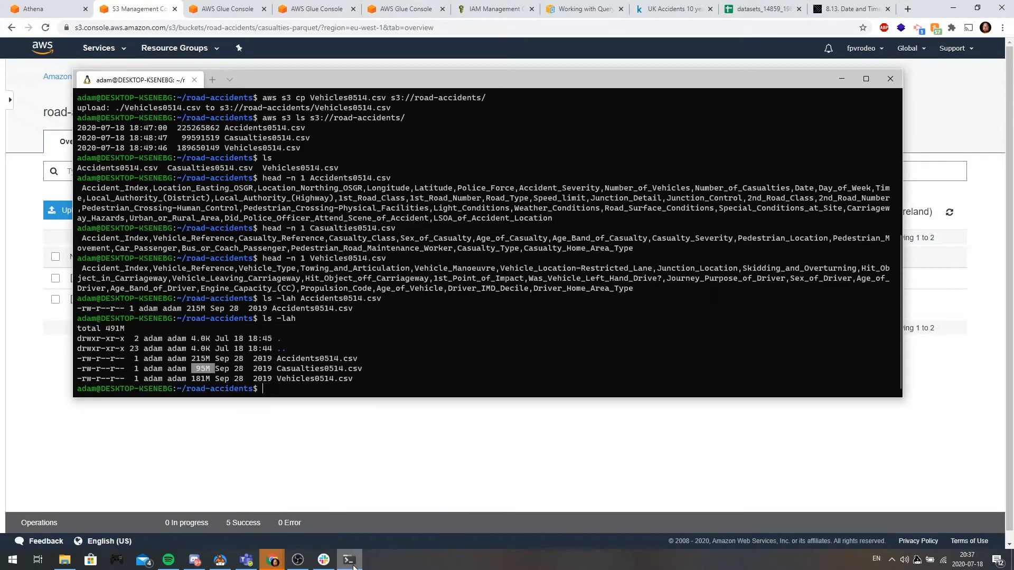
pyautogui.click(332, 449)
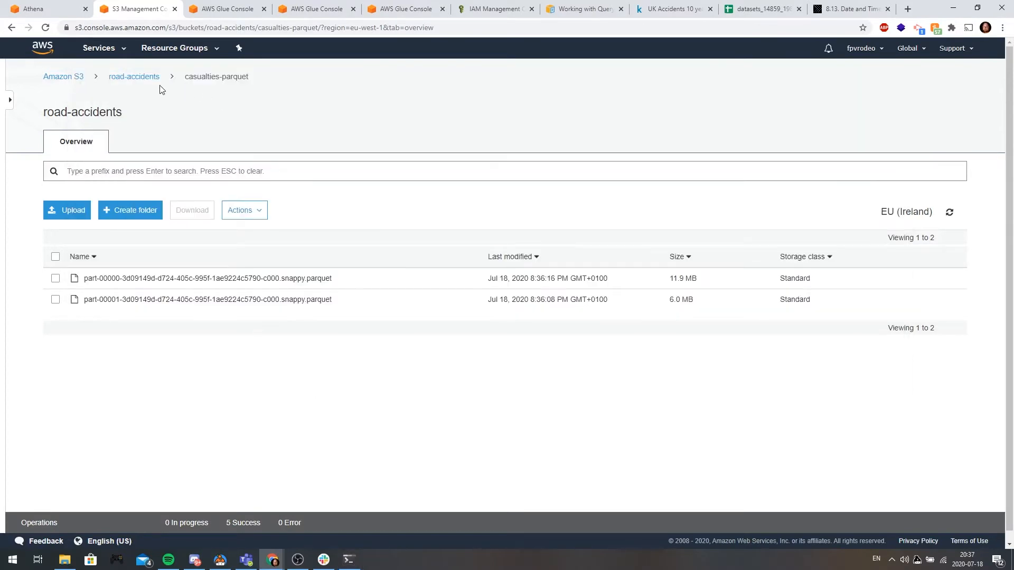
# Open the vehicles-parquet folder of the road-accidents bucket and refresh its object listing
pyautogui.click(141, 77)
pyautogui.click(118, 384)
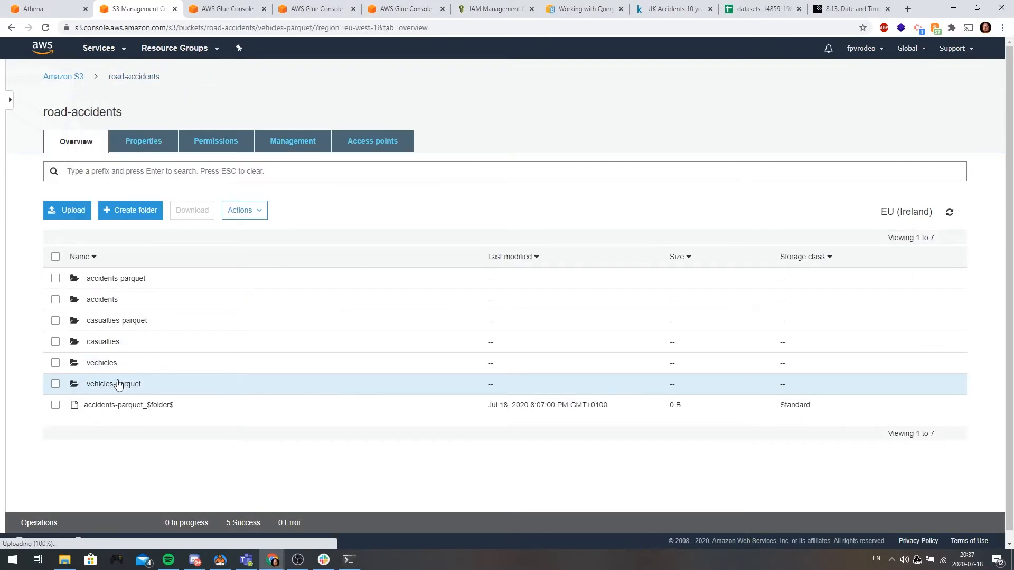
pyautogui.click(949, 214)
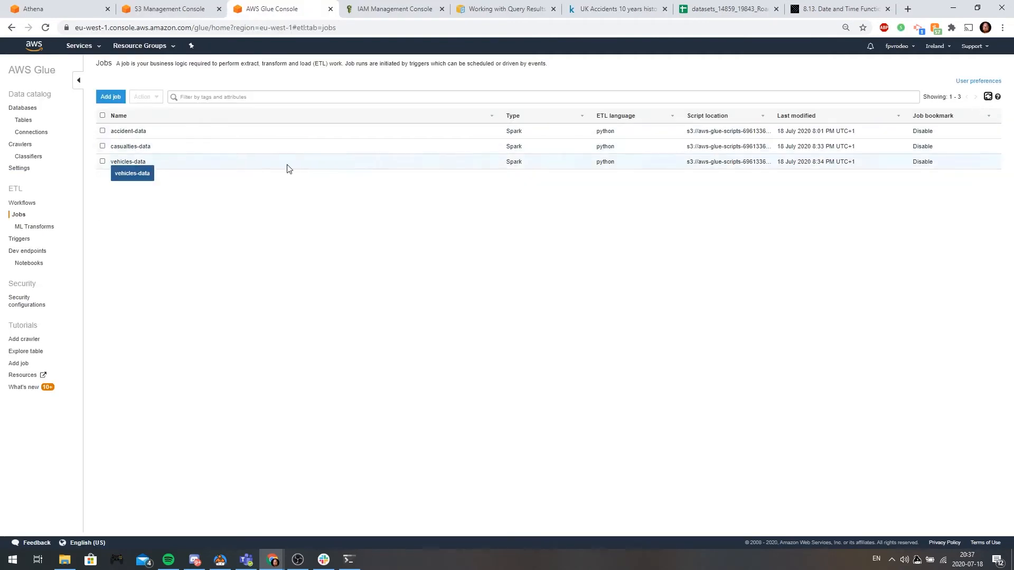
# Check the run history of the vehicles-data Glue job and open its run's error logs
pyautogui.click(273, 162)
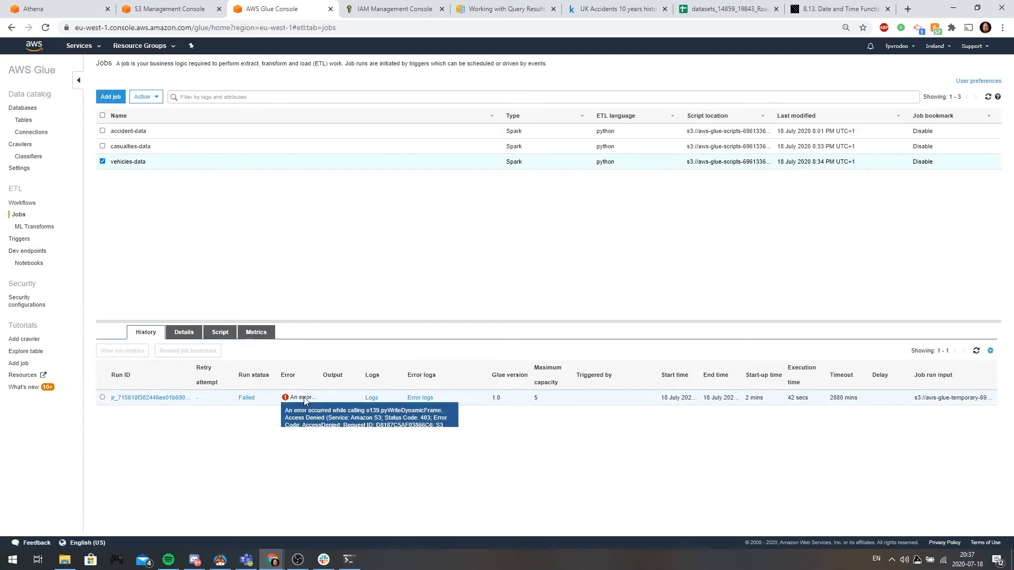
pyautogui.click(424, 400)
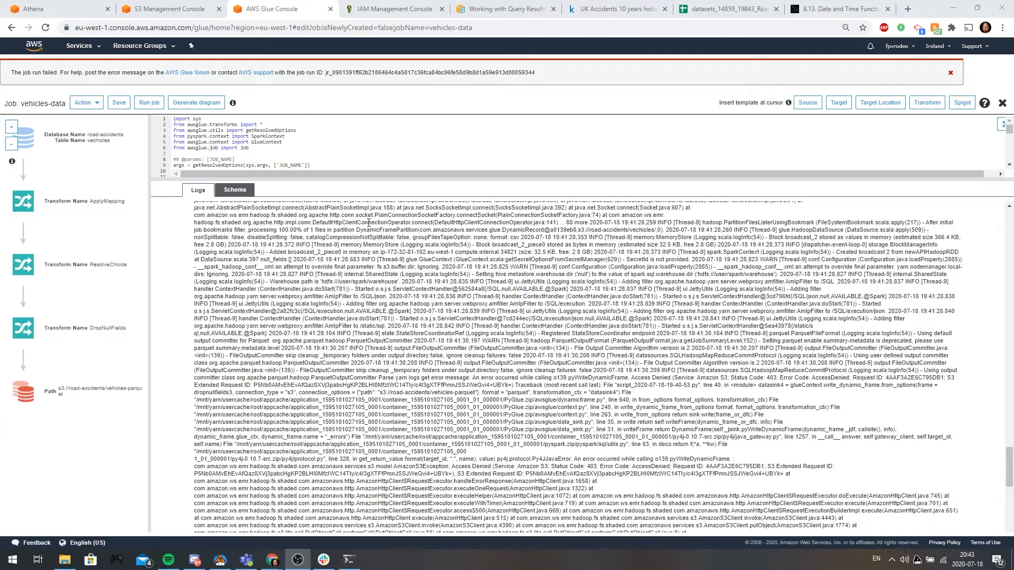
# Inspect the resource paths in the AWSGlueServiceRole-Crawler policy of the IAM role and open the policy's JSON for editing
pyautogui.click(381, 11)
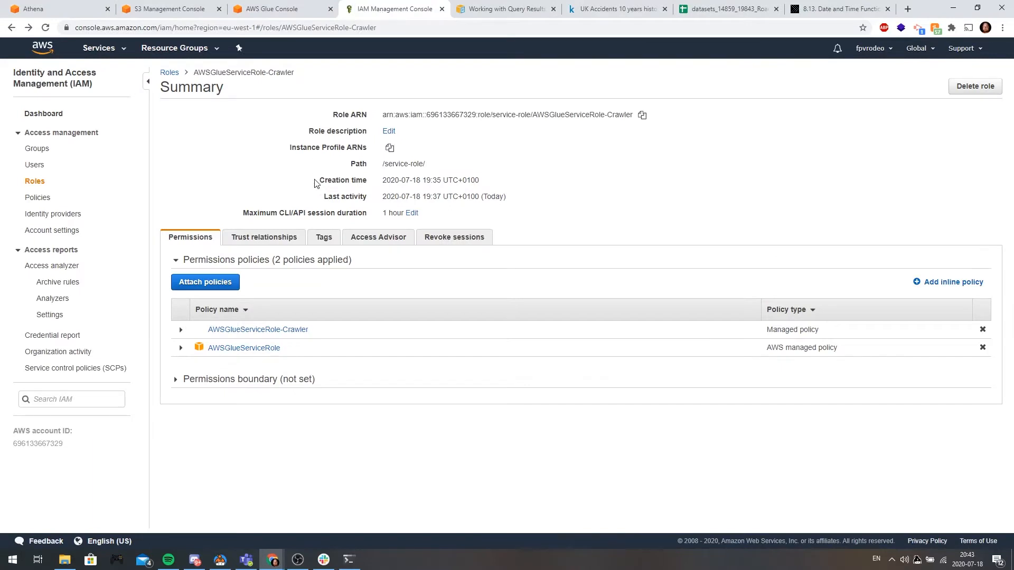
pyautogui.click(180, 331)
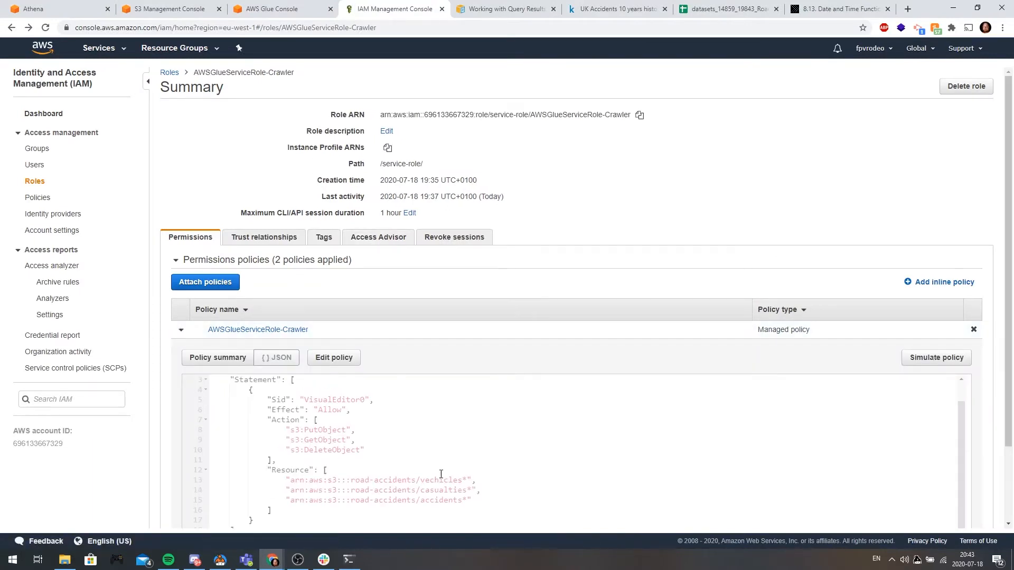
pyautogui.scroll(-1, 441, 477)
pyautogui.doubleClick(441, 425)
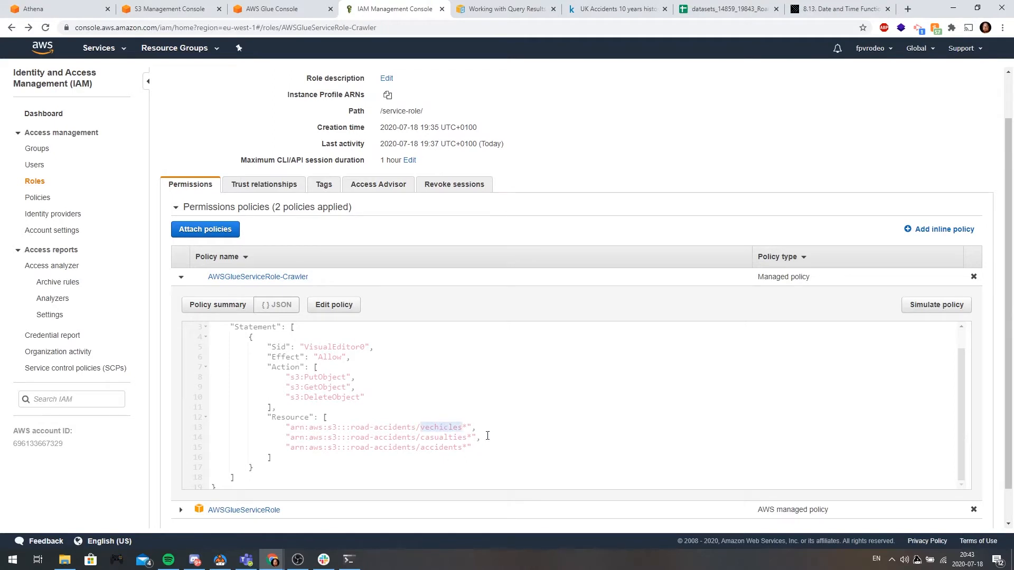
pyautogui.click(338, 309)
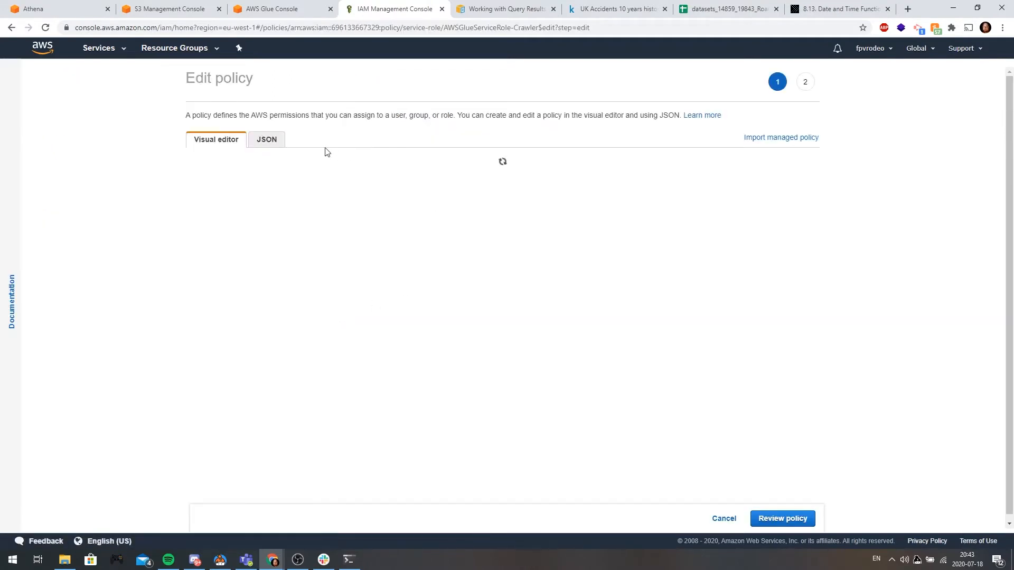
pyautogui.click(272, 141)
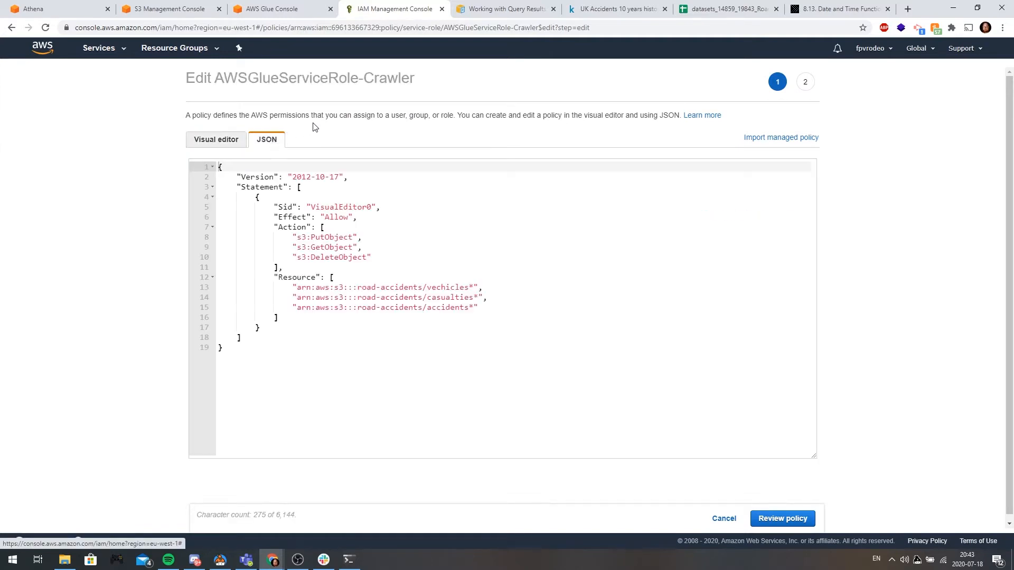
# Open AWS Glue in a separate browser tab and view the data catalog tables and their locations
pyautogui.click(268, 12)
pyautogui.click(174, 12)
pyautogui.click(242, 11)
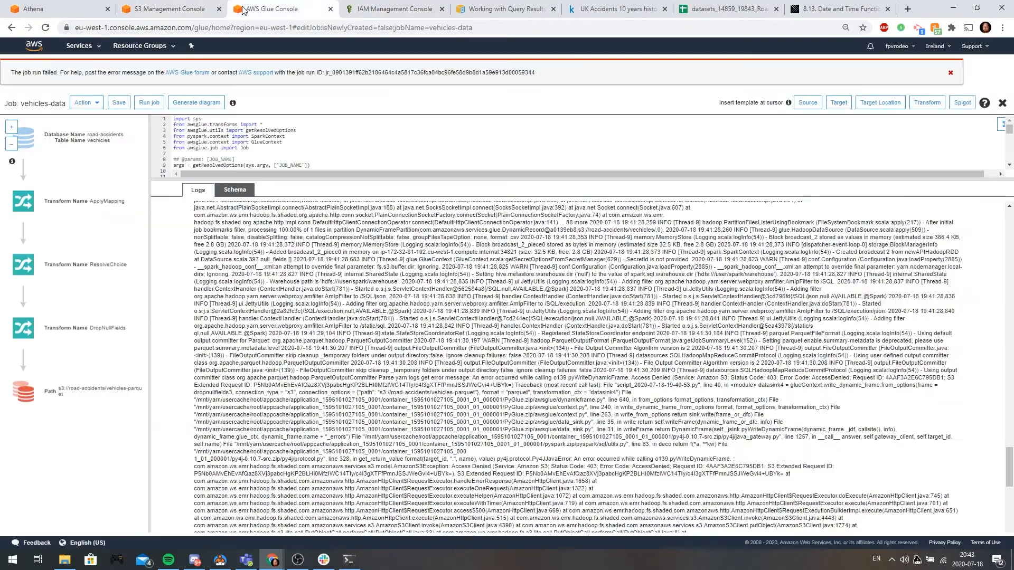
pyautogui.click(77, 47)
pyautogui.middleClick(35, 87)
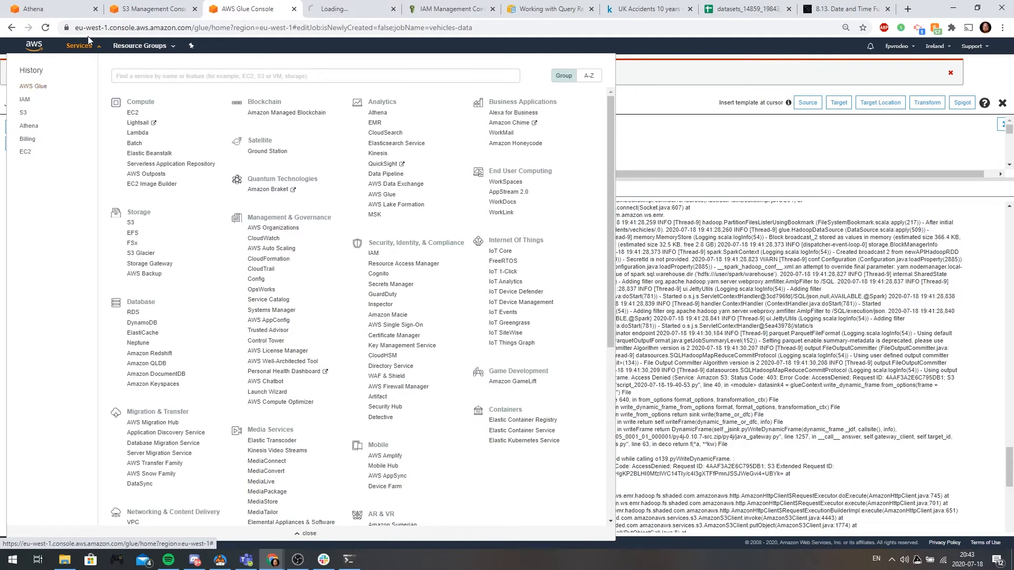
pyautogui.click(347, 9)
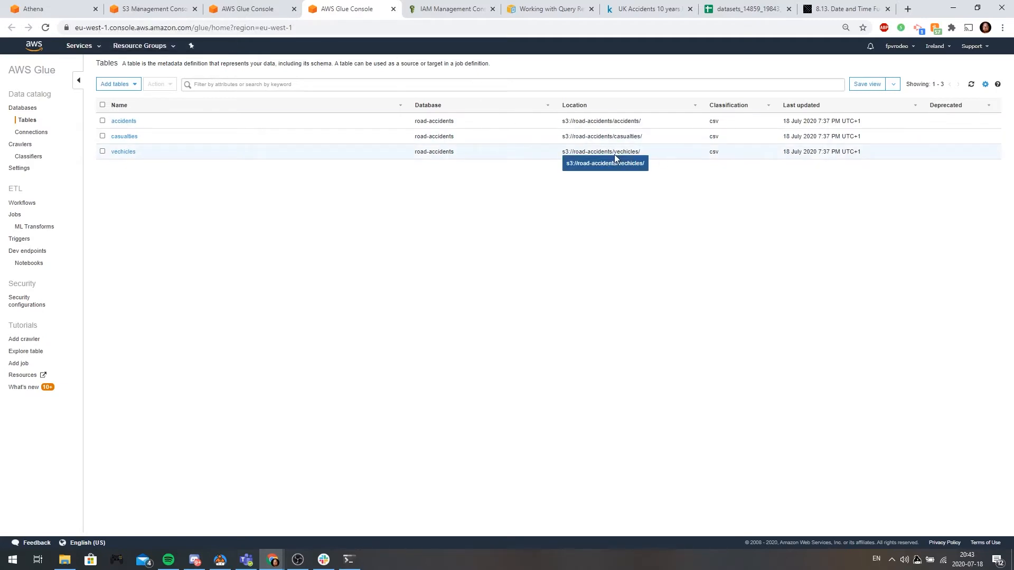
# Examine the vechicles table's column schema in its schema editor and return to the list of tables
pyautogui.click(121, 153)
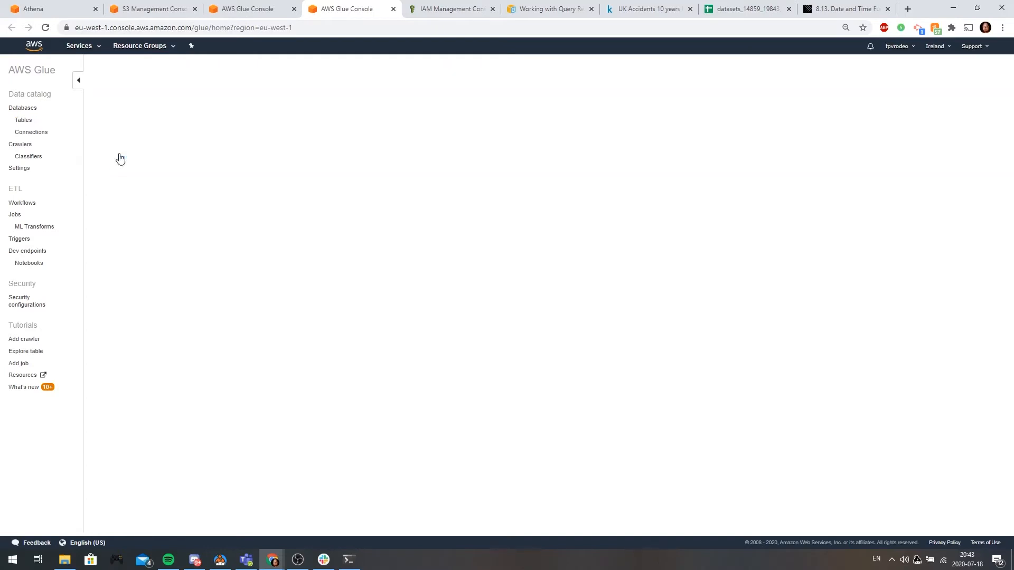
pyautogui.click(978, 86)
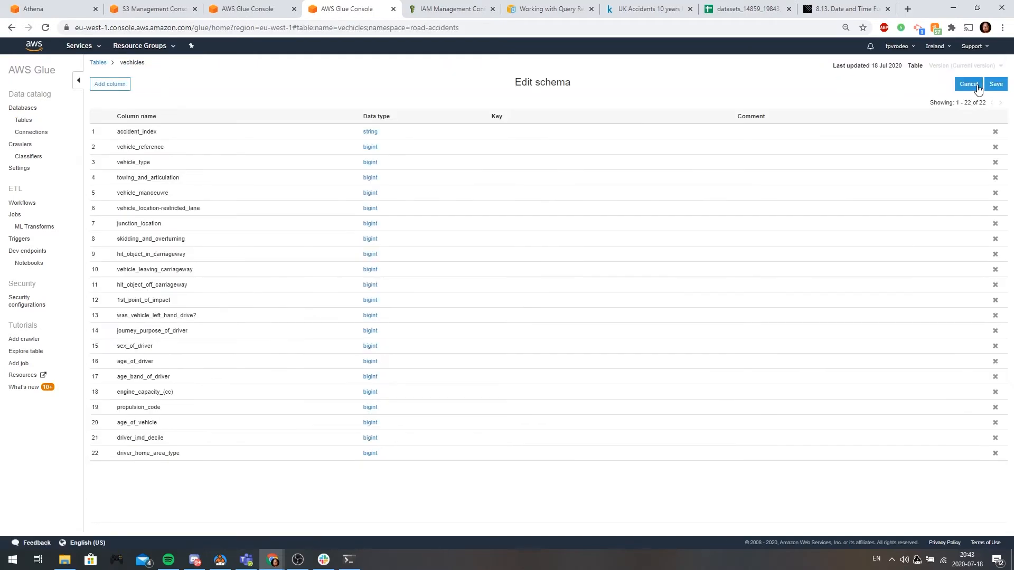
pyautogui.click(101, 63)
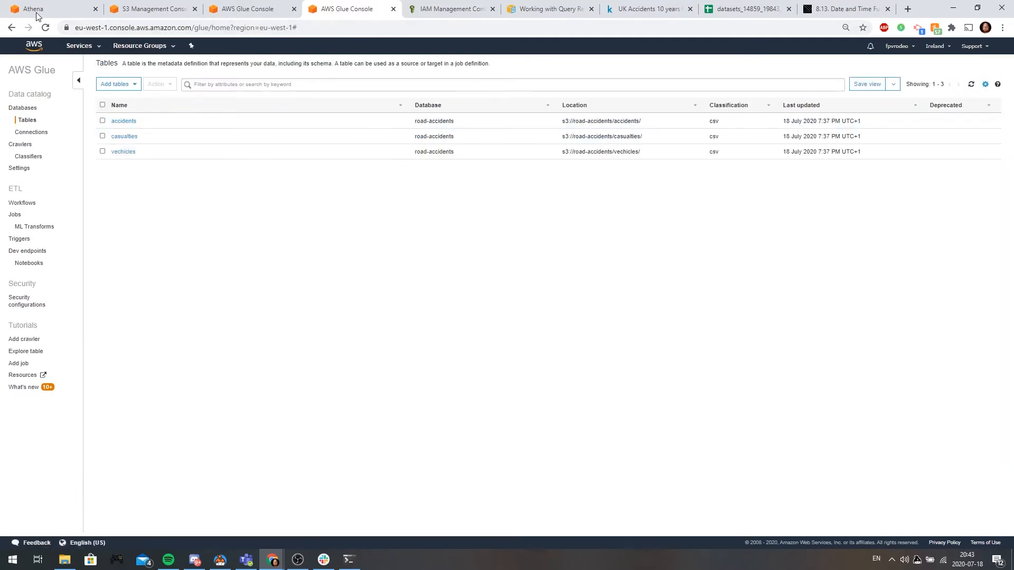
# Switch to Athena and start a new query, cleared of the sample text
pyautogui.click(35, 11)
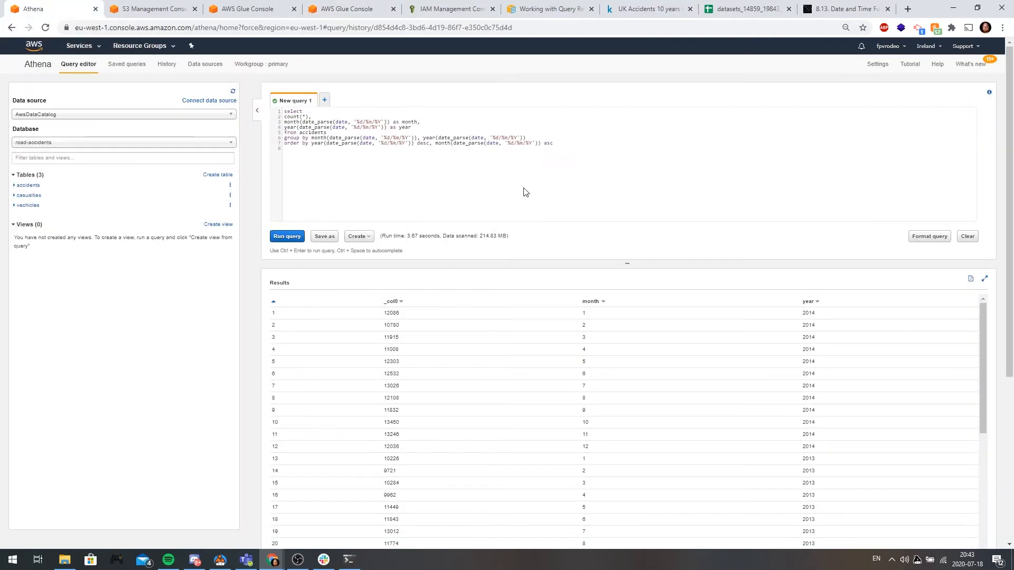
pyautogui.click(324, 100)
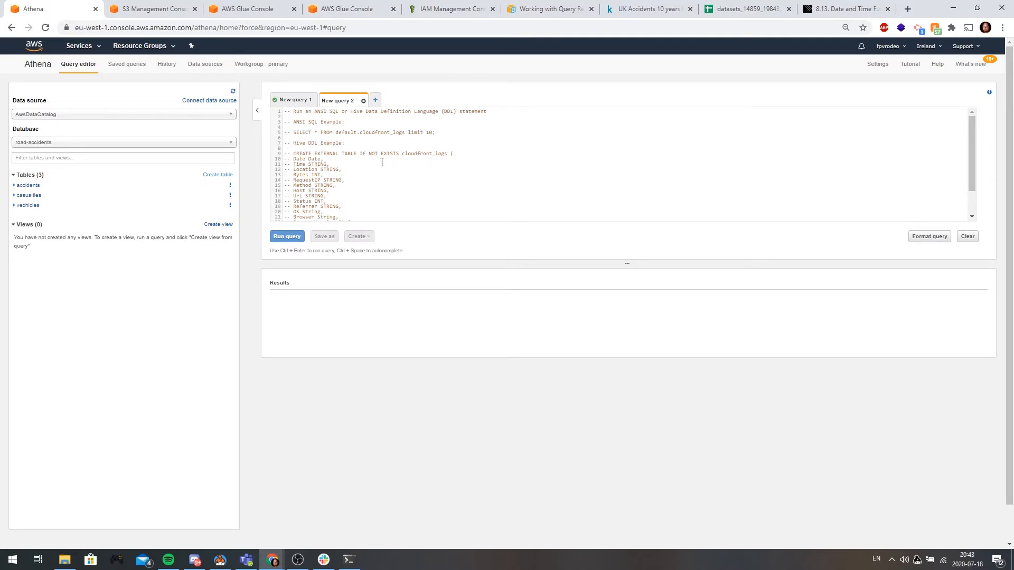
pyautogui.click(382, 162)
# View the properties of the vechicles table, including its S3 location, and close them
pyautogui.click(230, 207)
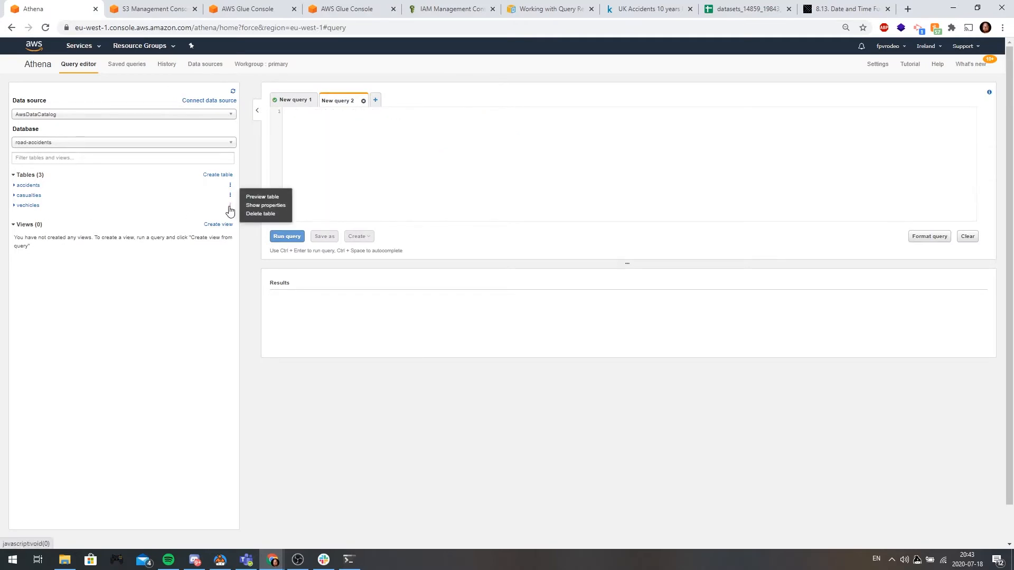
pyautogui.click(268, 205)
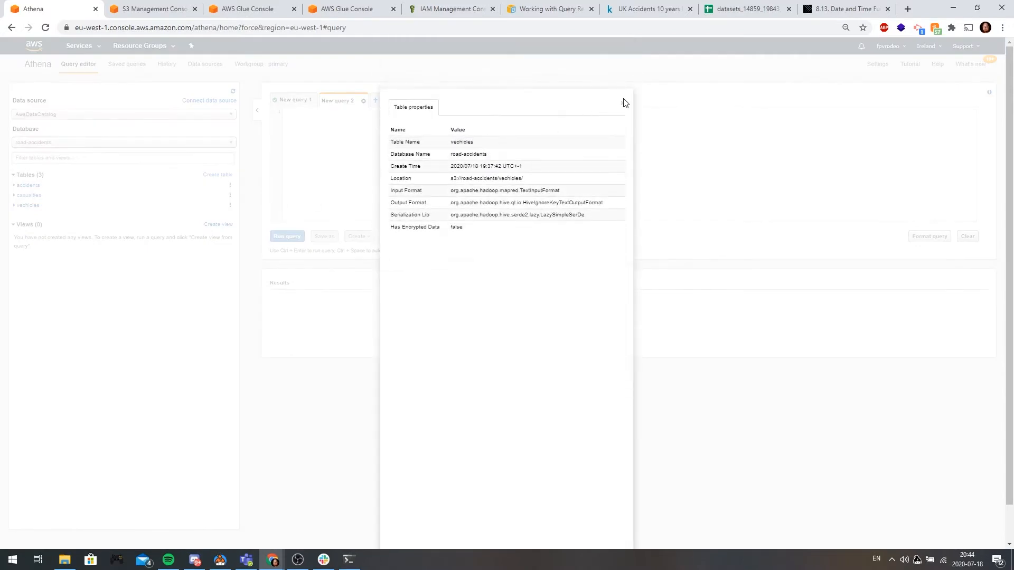
pyautogui.click(624, 102)
# Try to run "show create table vechicles" in the new query
pyautogui.click(360, 165)
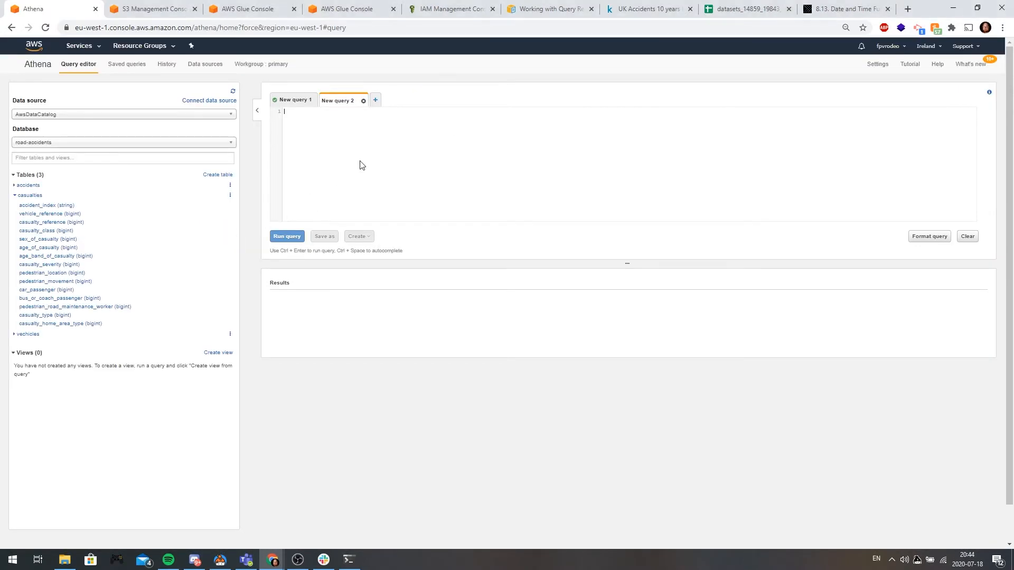
pyautogui.write('sh')
pyautogui.write('ow create table vechicles')
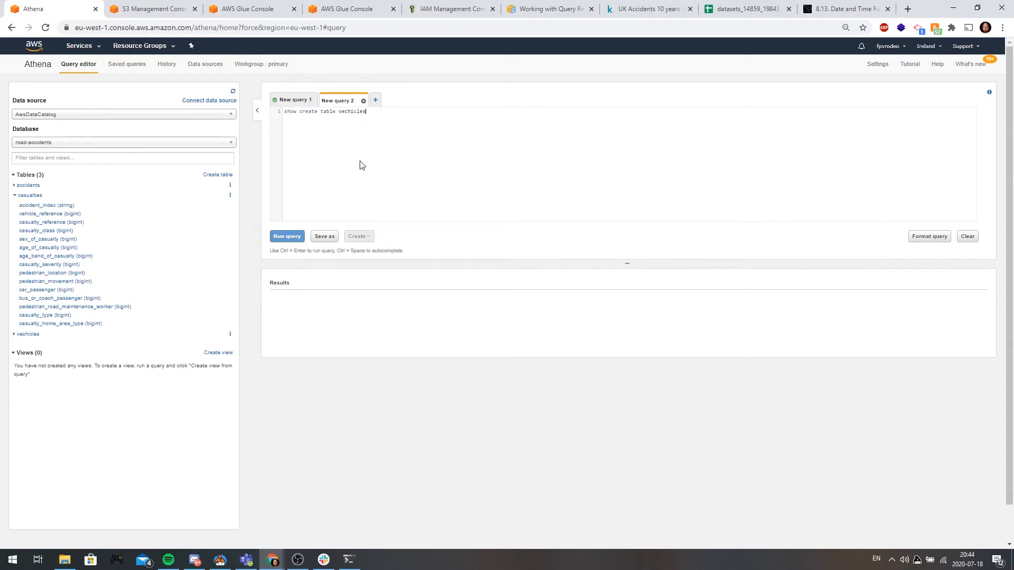
pyautogui.hotkey('ctrl', 'Return')
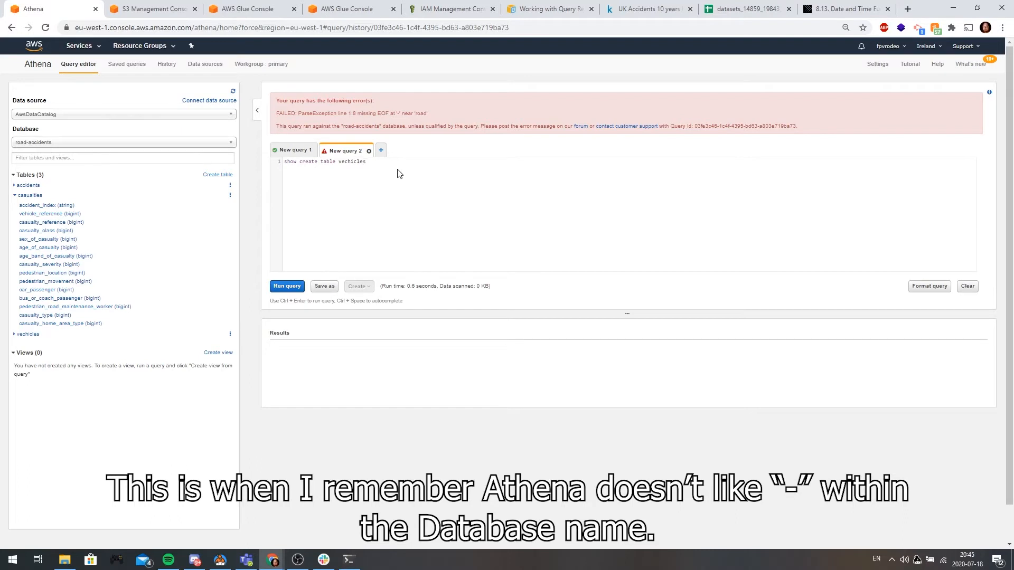
pyautogui.hotkey('ctrl', 'Return')
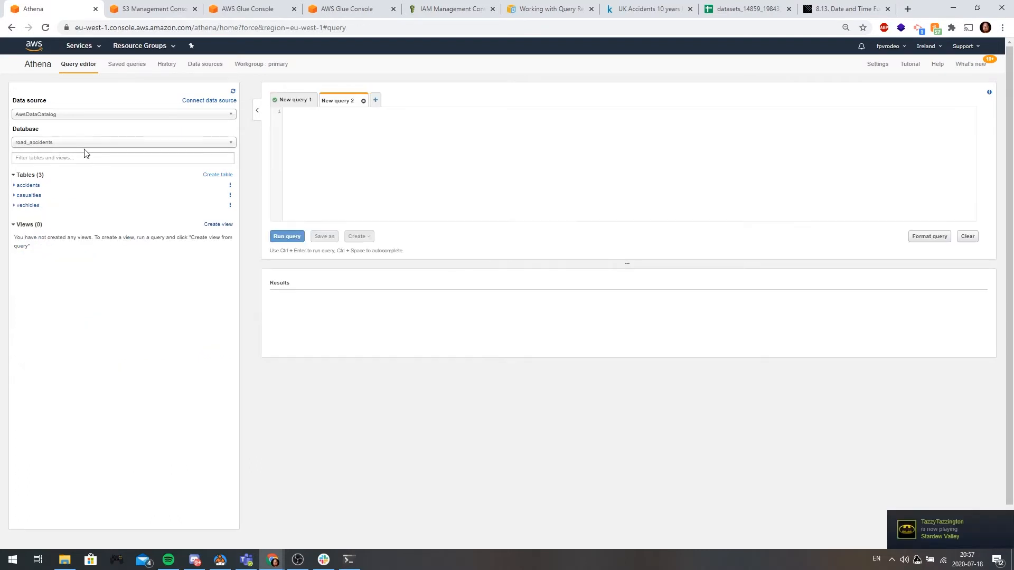
# Check the list of available databases while keeping road_accidents selected
pyautogui.click(87, 144)
pyautogui.click(106, 144)
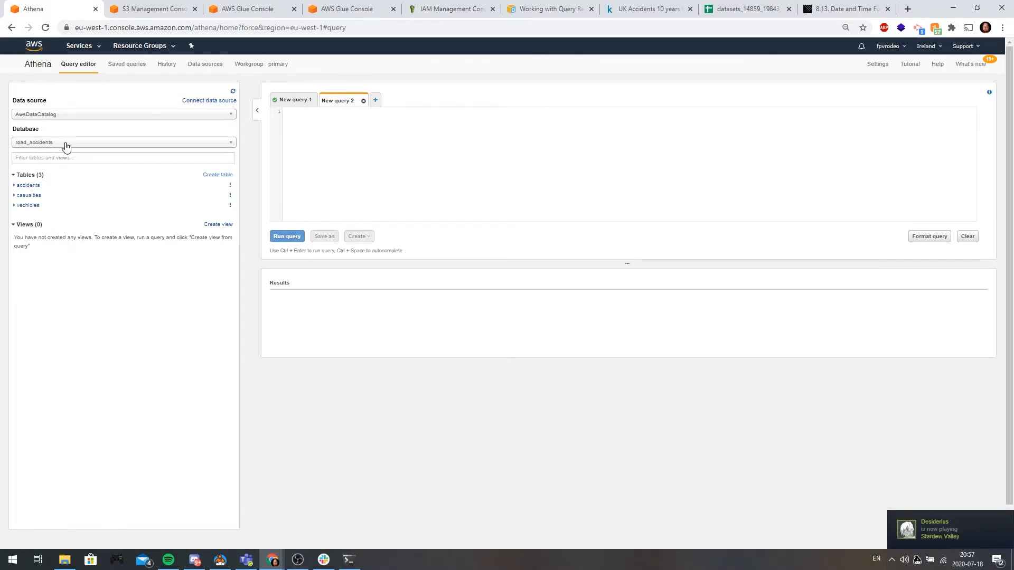
pyautogui.click(132, 147)
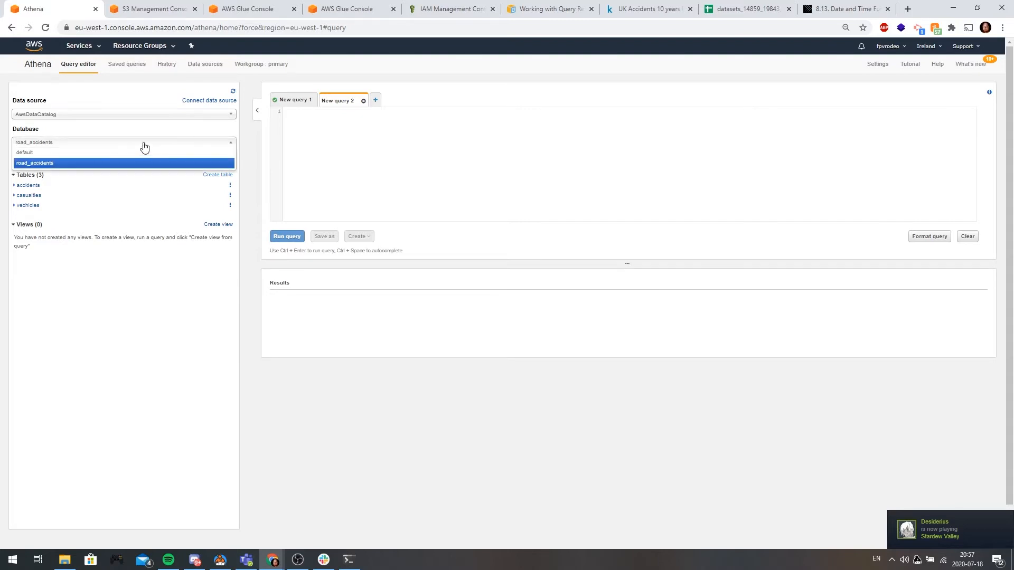
pyautogui.click(144, 148)
pyautogui.click(84, 147)
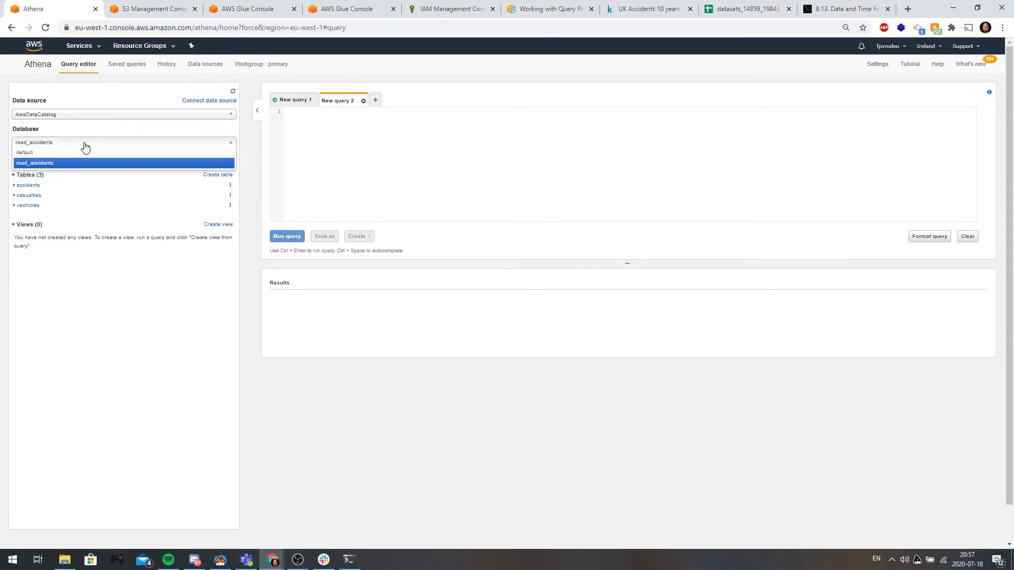
pyautogui.click(79, 147)
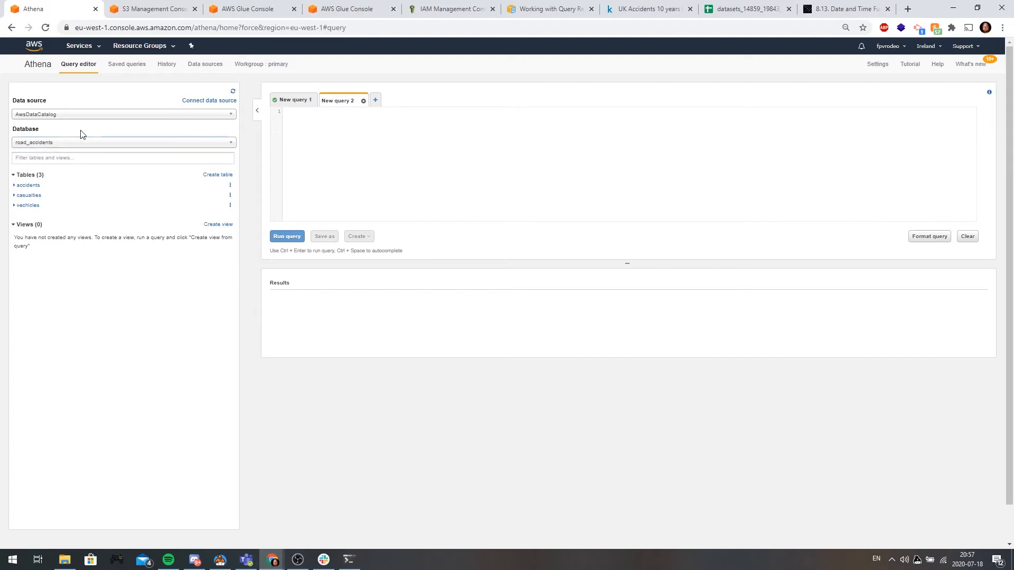
# Run "show create table vechicles;" in the new query
pyautogui.click(15, 186)
pyautogui.click(16, 186)
pyautogui.write('show create table accidents')
pyautogui.press('Return')
pyautogui.hotkey('ctrl', 'BackSpace')
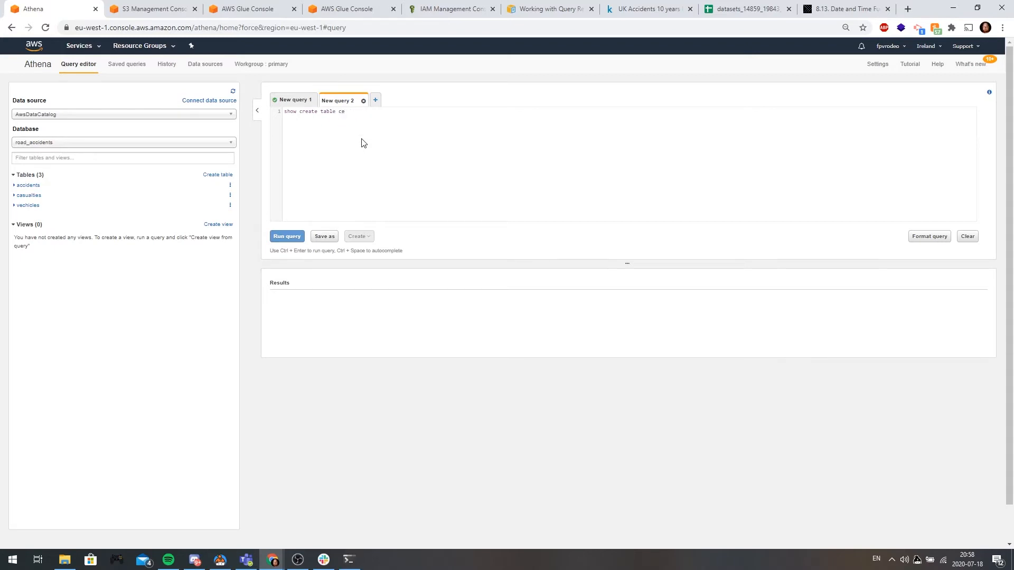
pyautogui.write('ve')
pyautogui.press('Return')
pyautogui.write(';')
pyautogui.hotkey('ctrl', 'Return')
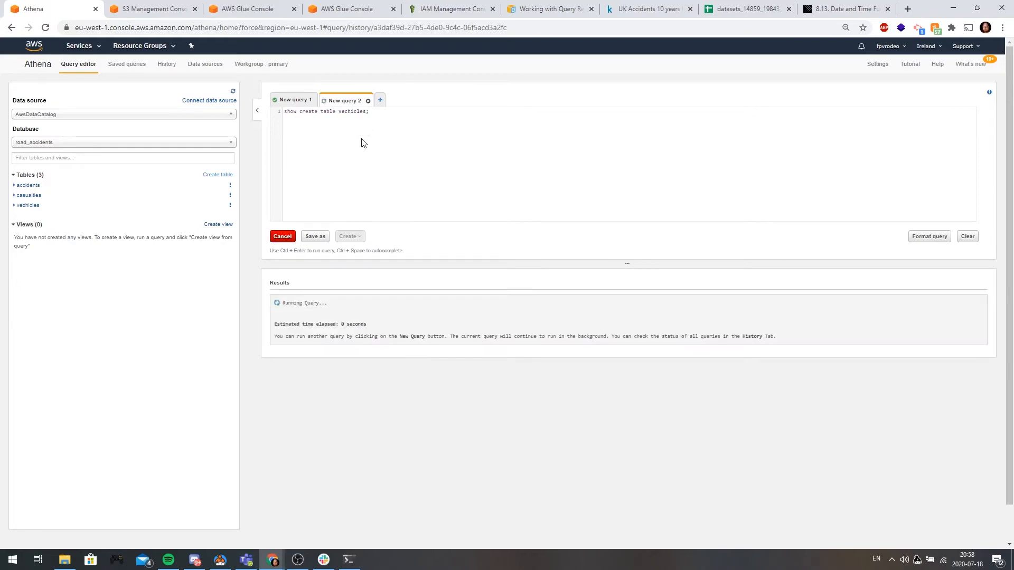
# Examine the column definitions, row format and input/output formats in the generated statement for the vechicles table
pyautogui.scroll(-3, 352, 319)
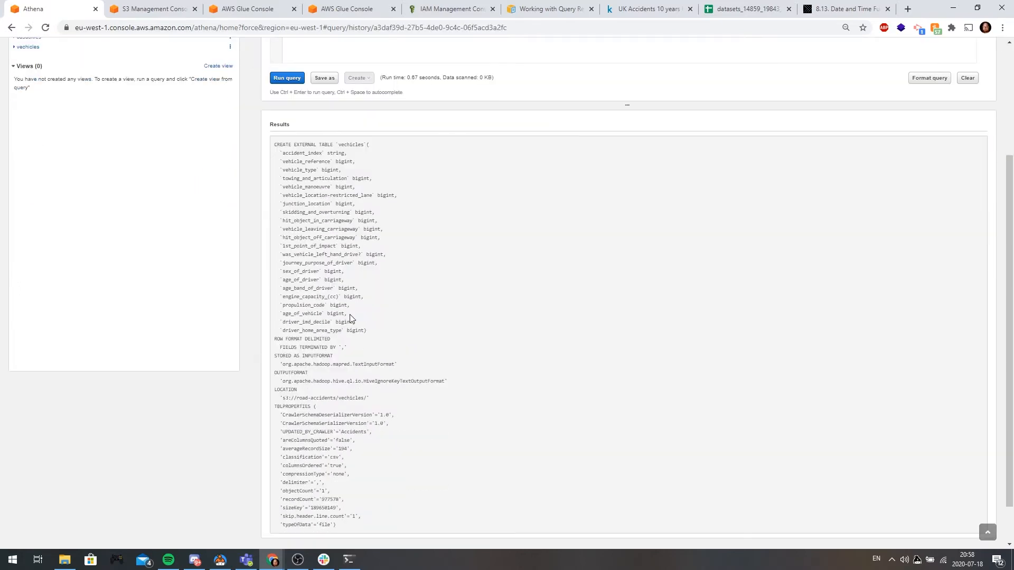
pyautogui.scroll(-1, 357, 165)
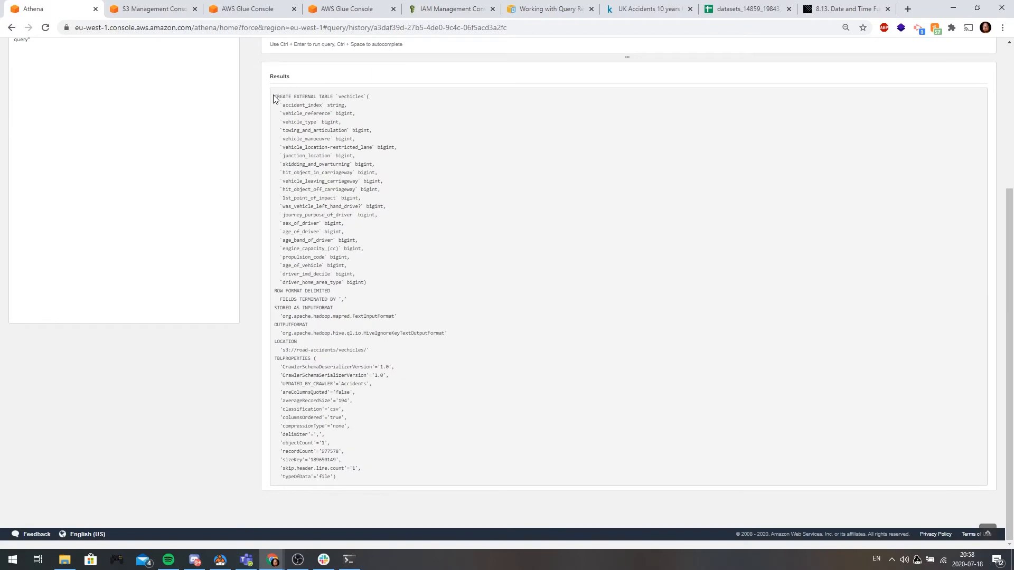
pyautogui.moveTo(274, 97); pyautogui.dragTo(444, 285)
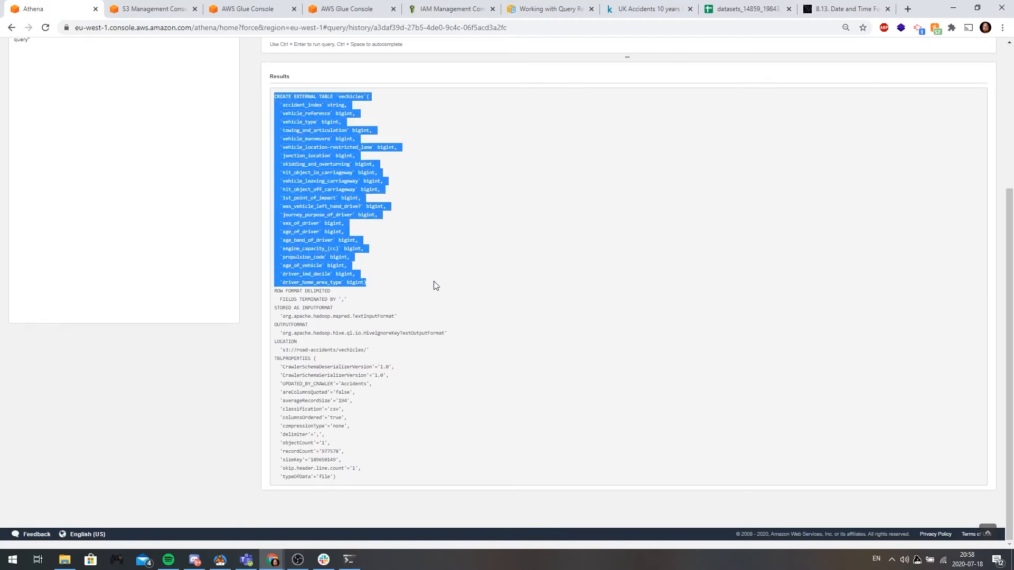
pyautogui.click(406, 283)
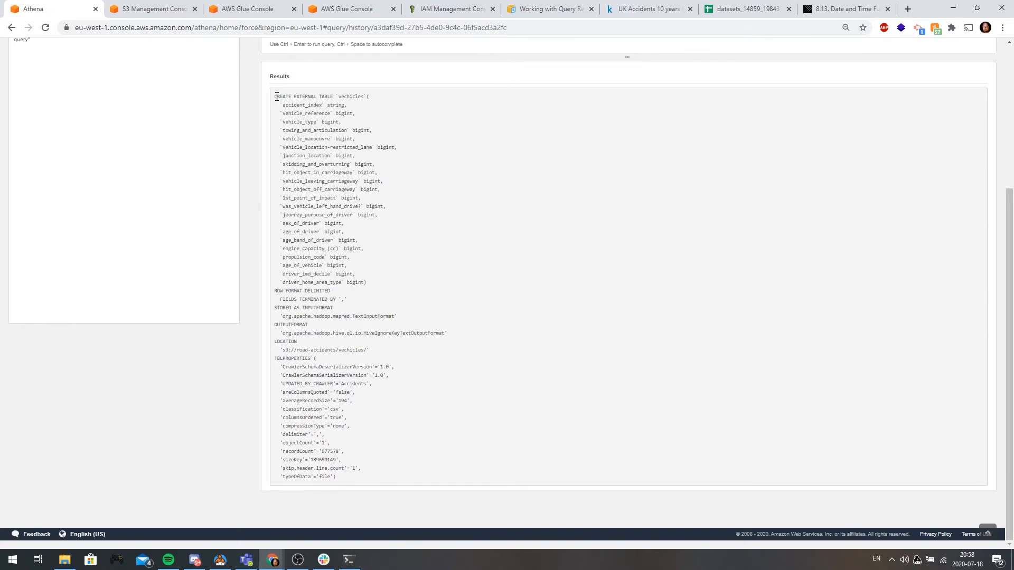
pyautogui.moveTo(277, 97); pyautogui.dragTo(414, 276)
pyautogui.click(414, 276)
pyautogui.moveTo(277, 290); pyautogui.dragTo(366, 303)
pyautogui.click(290, 317)
pyautogui.moveTo(411, 309); pyautogui.dragTo(441, 324)
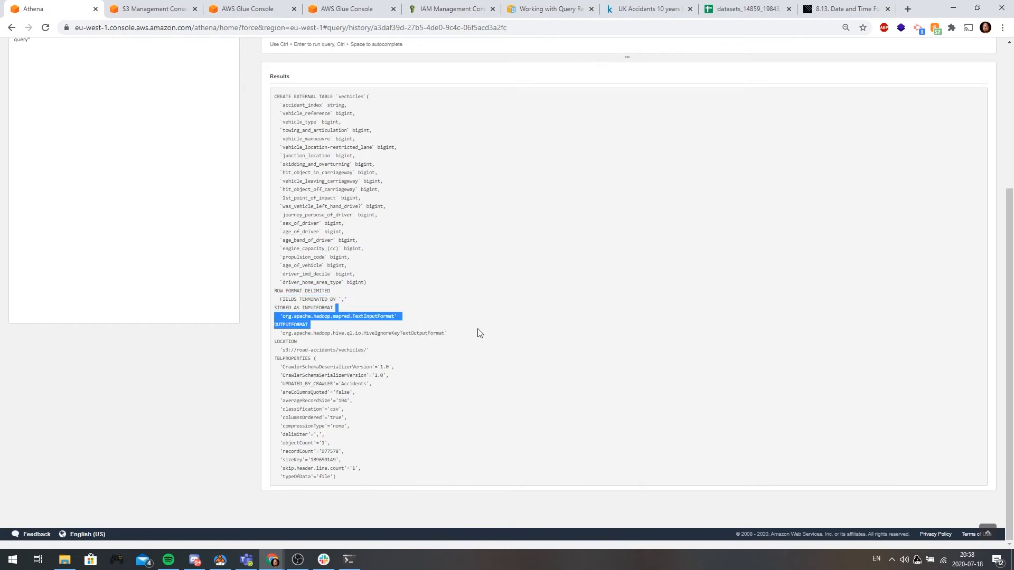
pyautogui.click(478, 331)
# Examine the statement's S3 location and table properties, including delimiter, compression type, classification and header-line skipping
pyautogui.moveTo(371, 352); pyautogui.dragTo(394, 479)
pyautogui.click(321, 362)
pyautogui.click(396, 478)
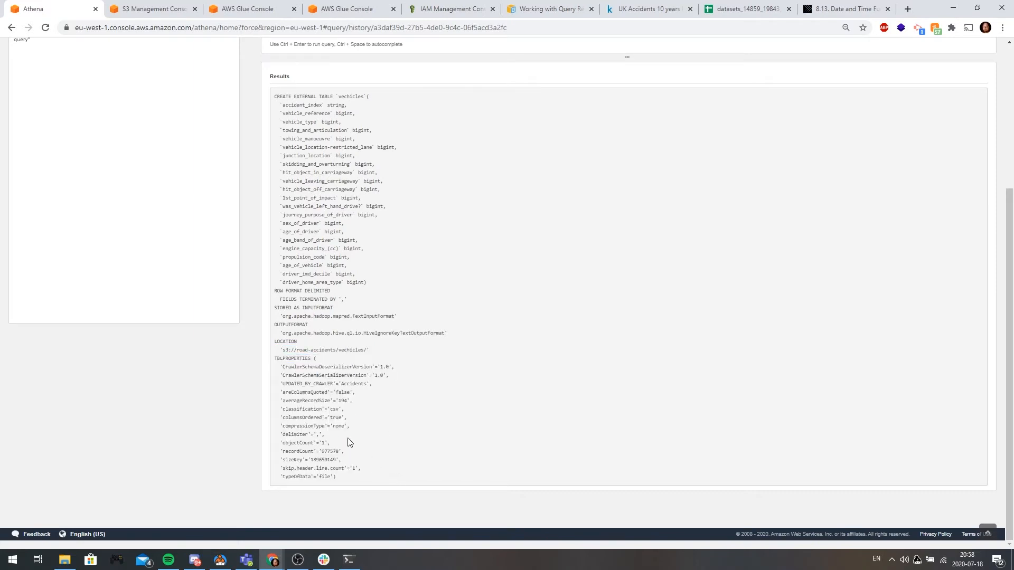
pyautogui.moveTo(330, 437); pyautogui.dragTo(271, 439)
pyautogui.moveTo(358, 428); pyautogui.dragTo(253, 427)
pyautogui.moveTo(353, 410); pyautogui.dragTo(246, 412)
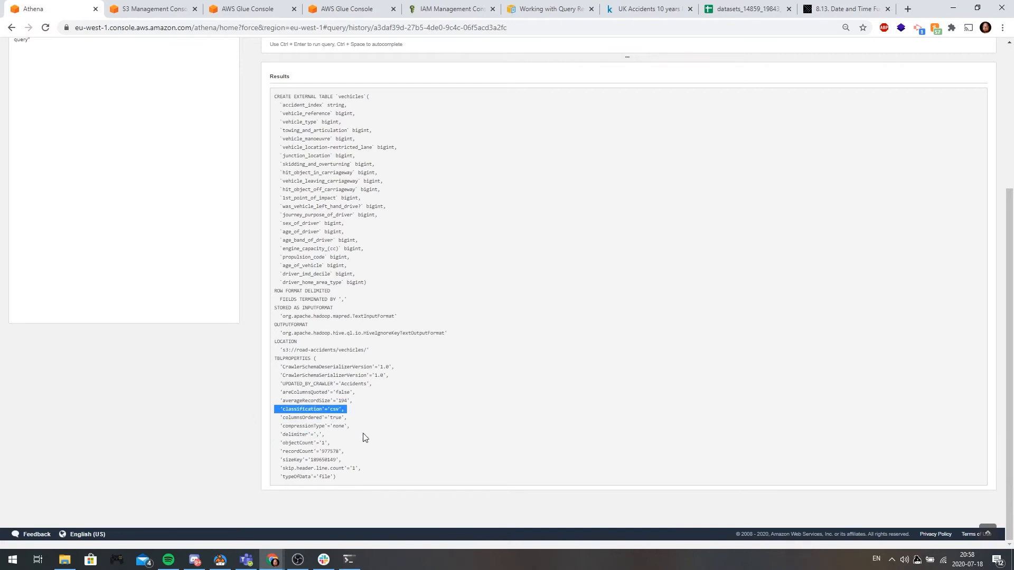
pyautogui.moveTo(363, 470); pyautogui.dragTo(243, 470)
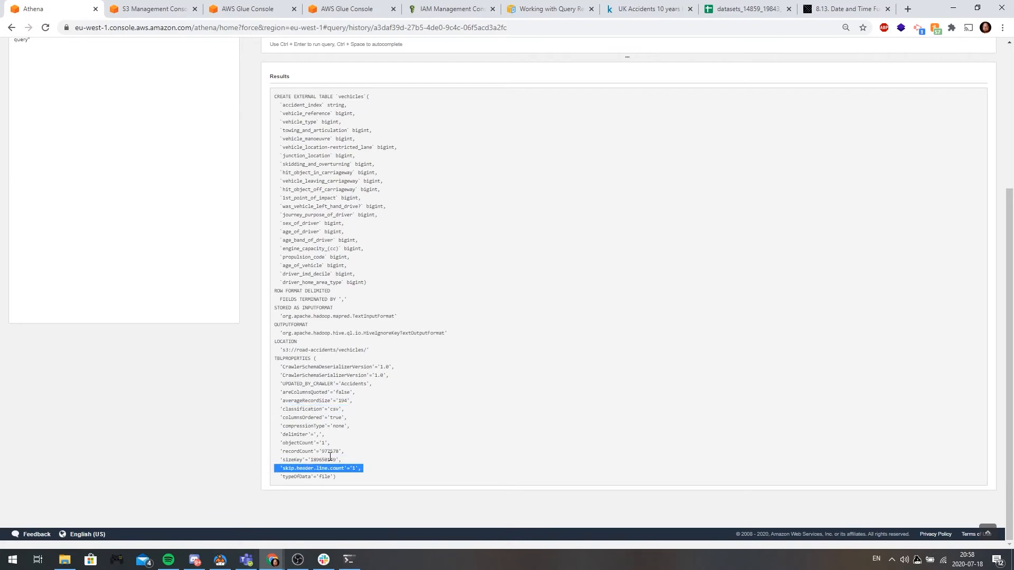
pyautogui.click(389, 454)
# Review the complete CREATE EXTERNAL TABLE statement for vechicles by highlighting it from end to start
pyautogui.moveTo(357, 482); pyautogui.dragTo(274, 89)
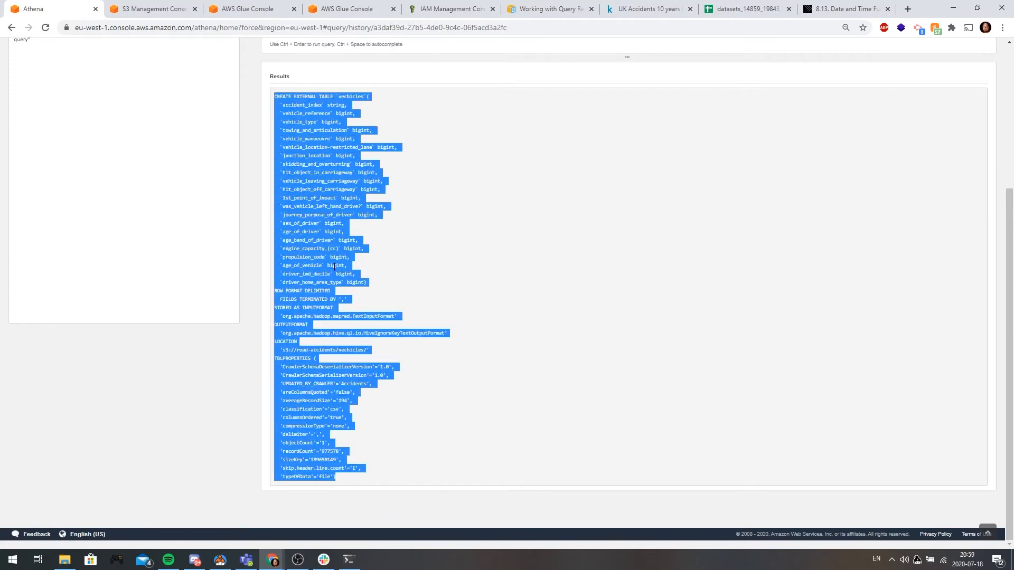
pyautogui.click(379, 355)
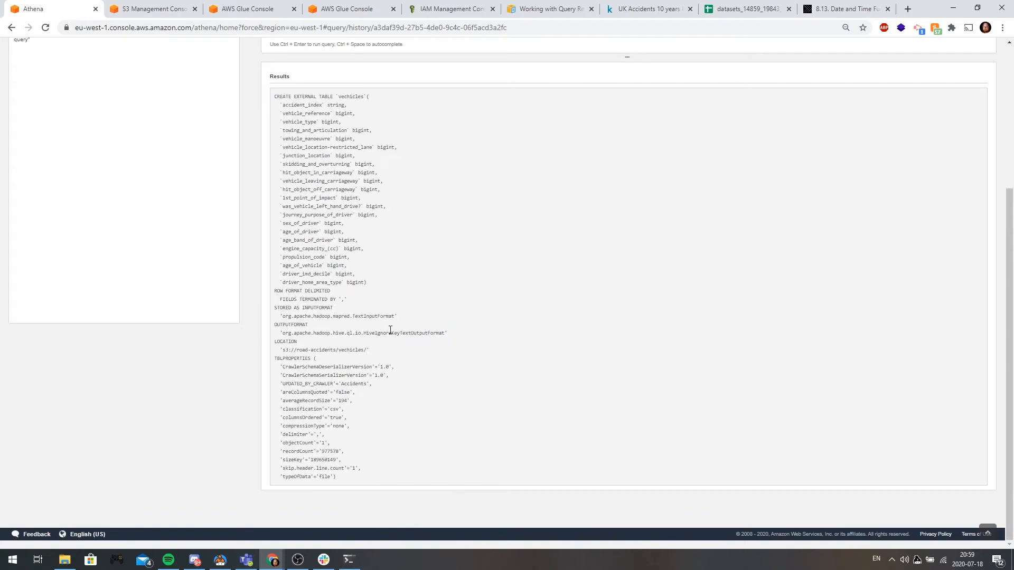
pyautogui.scroll(4, 404, 322)
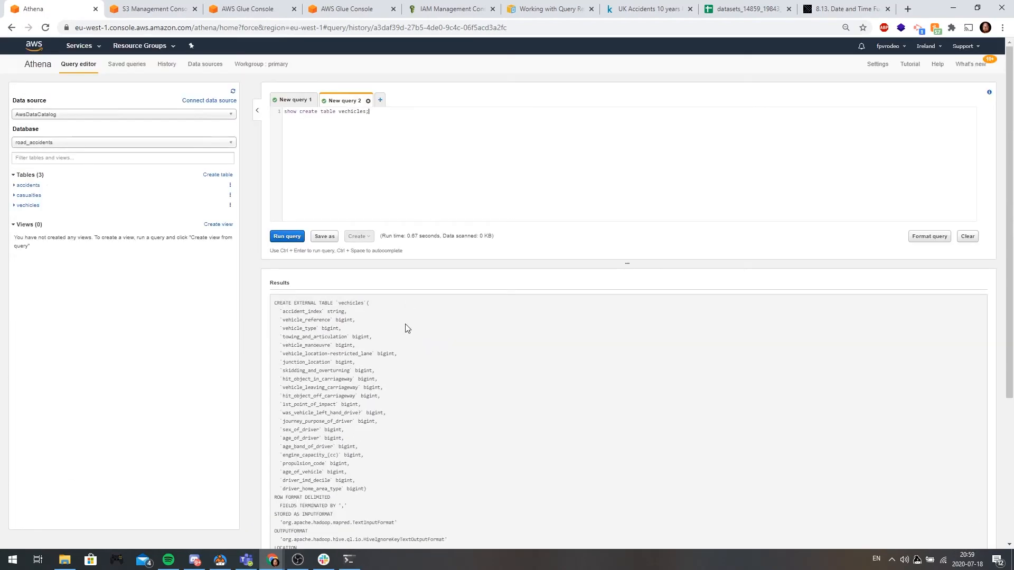
pyautogui.scroll(-4, 405, 336)
pyautogui.moveTo(372, 480); pyautogui.dragTo(314, 97)
pyautogui.scroll(4, 438, 211)
pyautogui.click(443, 316)
pyautogui.scroll(-4, 455, 417)
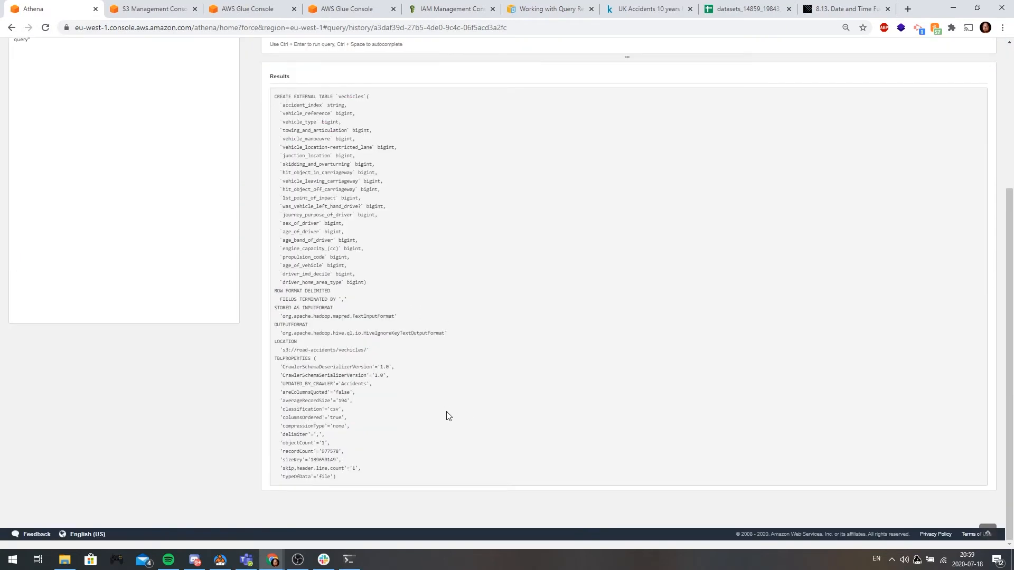
# Examine the parentheses in the engine_capacity_(cc) column name and highlight the whole table definition again
pyautogui.moveTo(336, 250)
pyautogui.mouseDown()
pyautogui.moveTo(327, 250)
pyautogui.moveTo(338, 248)
pyautogui.mouseUp()
pyautogui.click(327, 249)
pyautogui.click(327, 249)
pyautogui.moveTo(327, 249); pyautogui.dragTo(340, 249)
pyautogui.click(391, 259)
pyautogui.scroll(4, 392, 260)
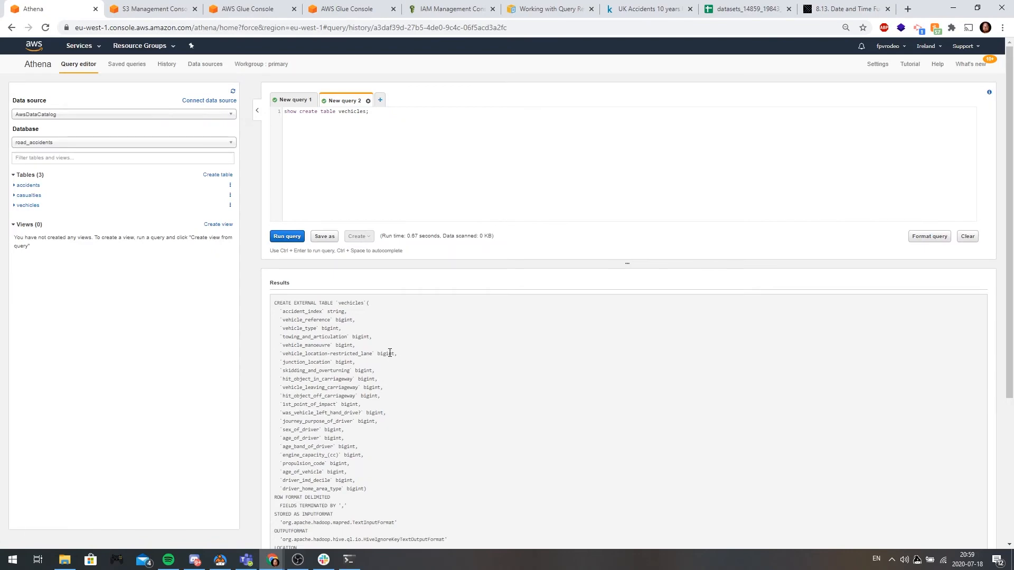
pyautogui.scroll(-4, 390, 353)
pyautogui.moveTo(360, 476); pyautogui.dragTo(277, 92)
pyautogui.scroll(3, 423, 208)
pyautogui.click(448, 369)
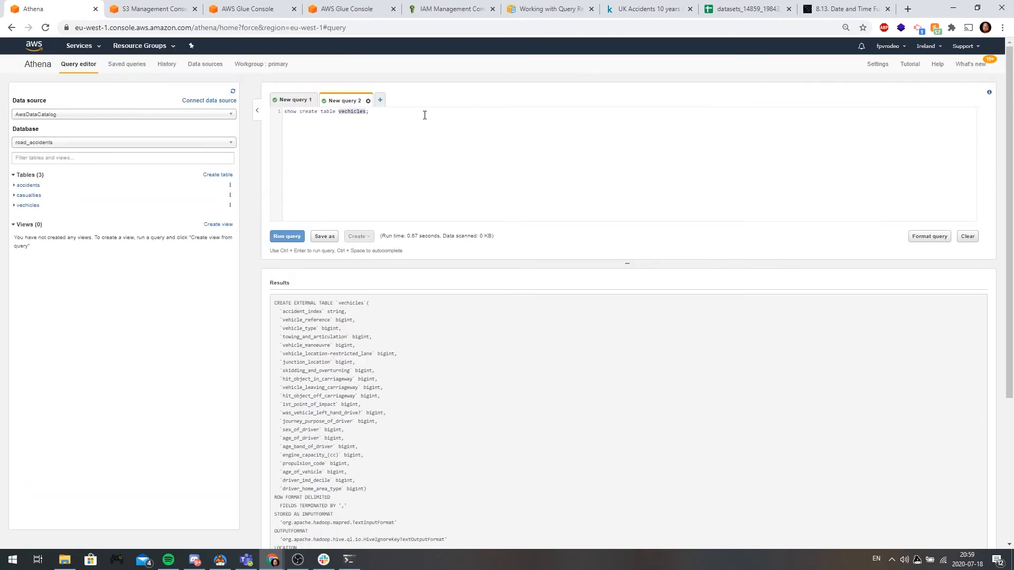
# In the accidents definition, remove the parentheses from the local_authority district and highway column names and create the table as accidents_v2
pyautogui.scroll(-3, 432, 411)
pyautogui.scroll(3, 328, 248)
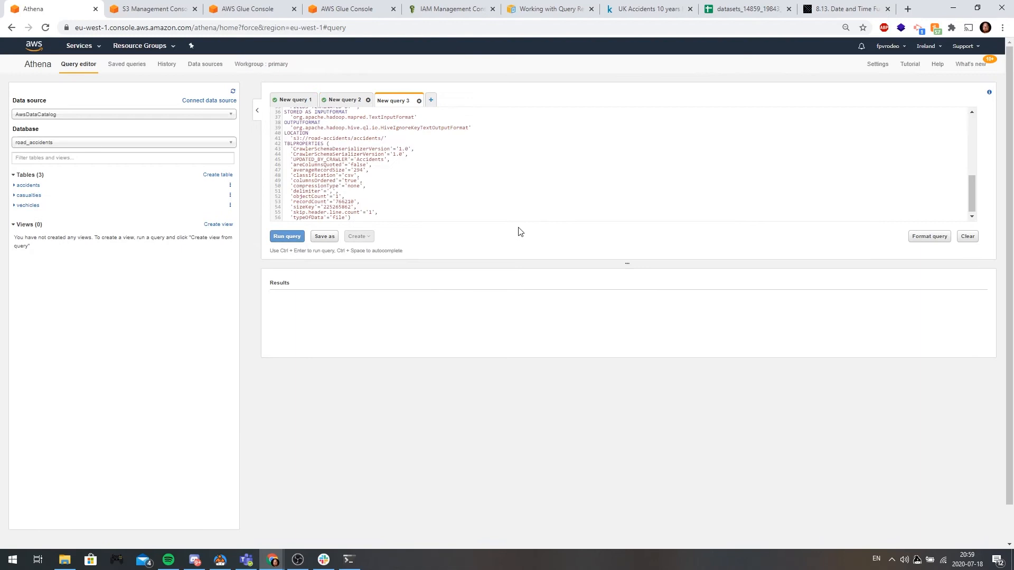
pyautogui.click(342, 179)
pyautogui.press('Delete')
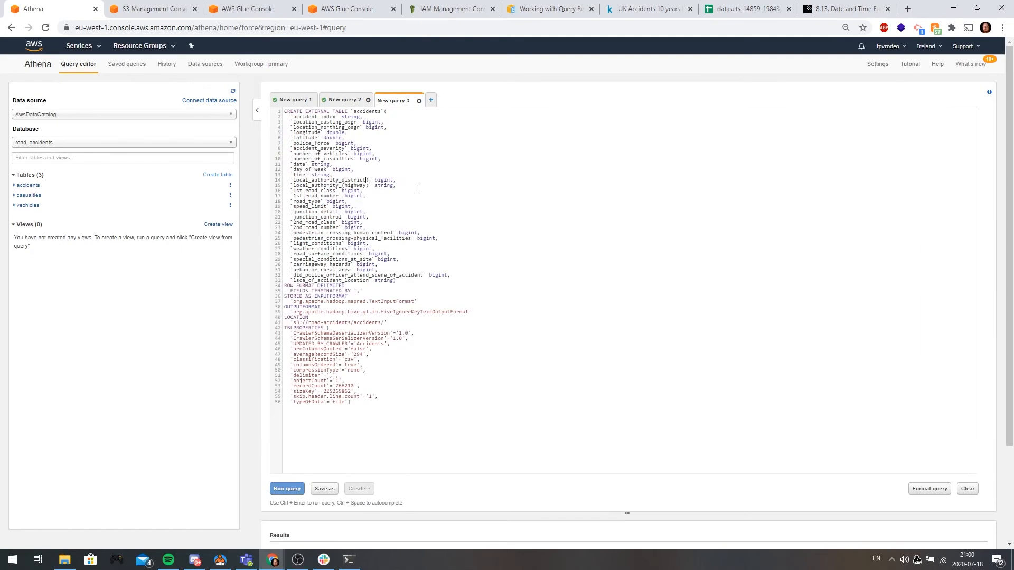
pyautogui.click(365, 180)
pyautogui.press('Delete')
pyautogui.click(365, 185)
pyautogui.press('Delete')
pyautogui.click(341, 185)
pyautogui.press('Delete')
pyautogui.hotkey('ctrl', 'a')
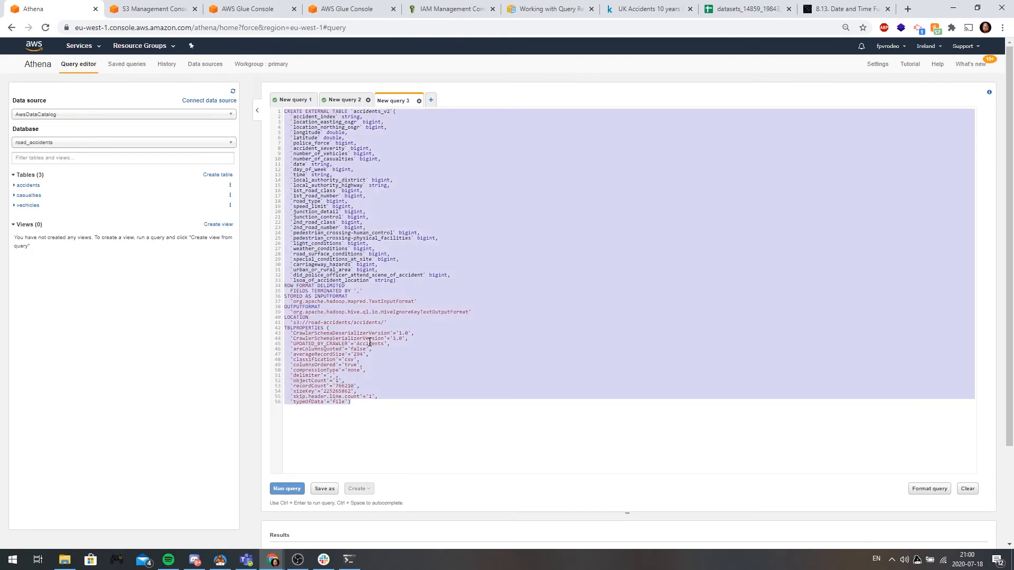
pyautogui.hotkey('ctrl', 'Return')
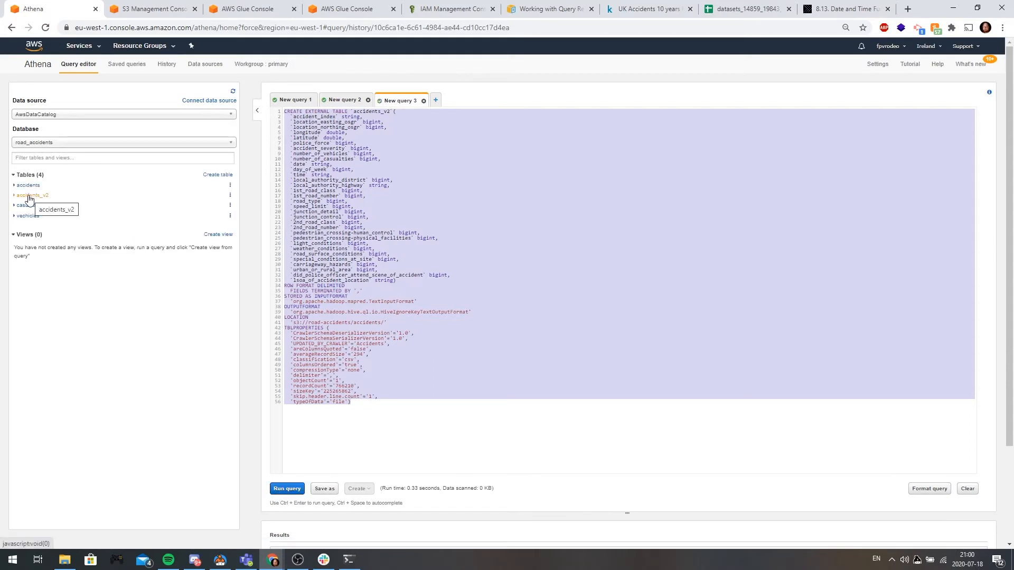
# Run the first query's monthly and yearly accident count against accidents_v2
pyautogui.click(282, 106)
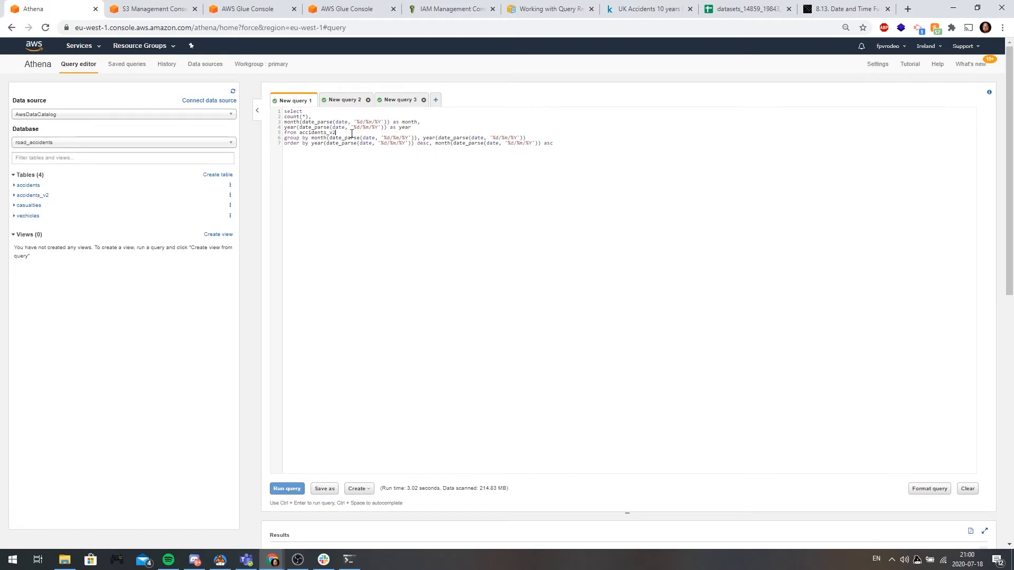
pyautogui.hotkey('ctrl', 'Return')
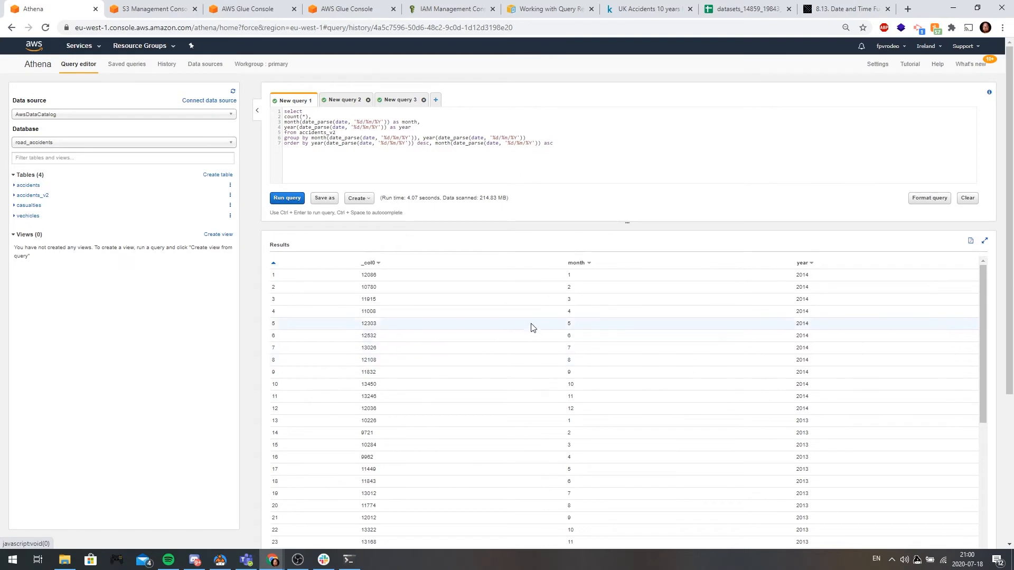
# Compare the column lists of the accidents_v2 and accidents tables in the road_accidents database
pyautogui.click(33, 195)
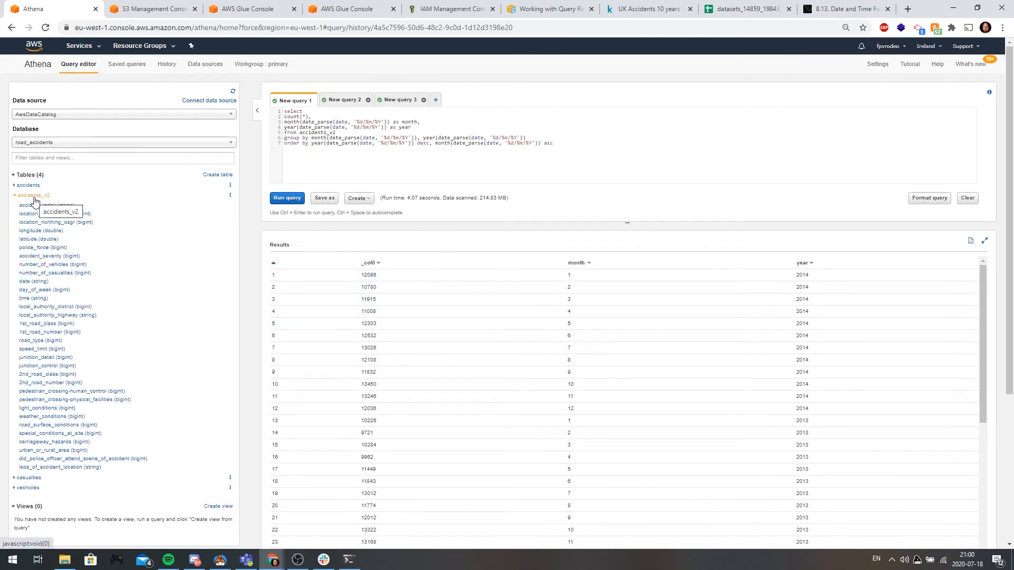
pyautogui.click(34, 195)
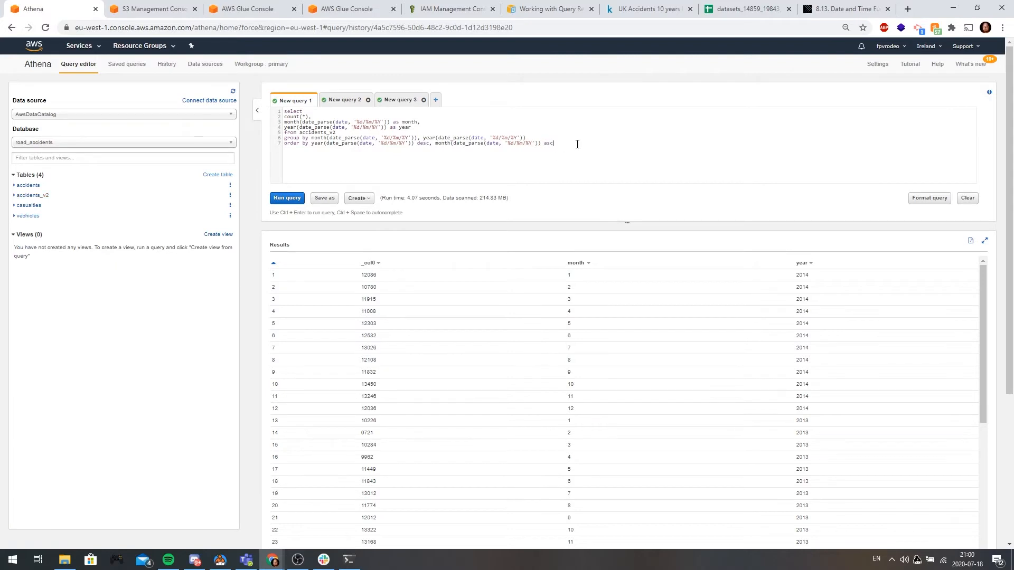
pyautogui.click(28, 196)
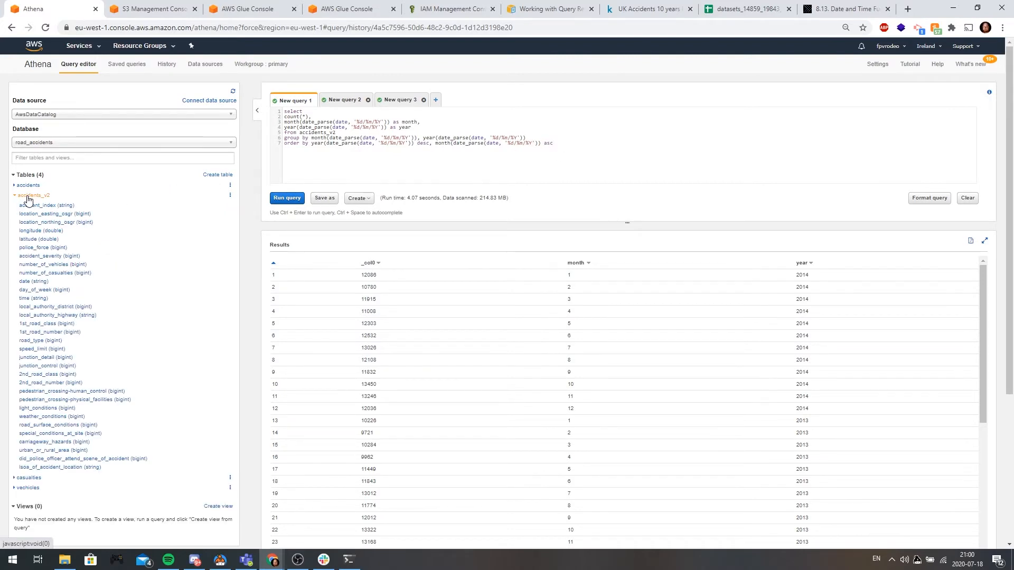
pyautogui.click(28, 197)
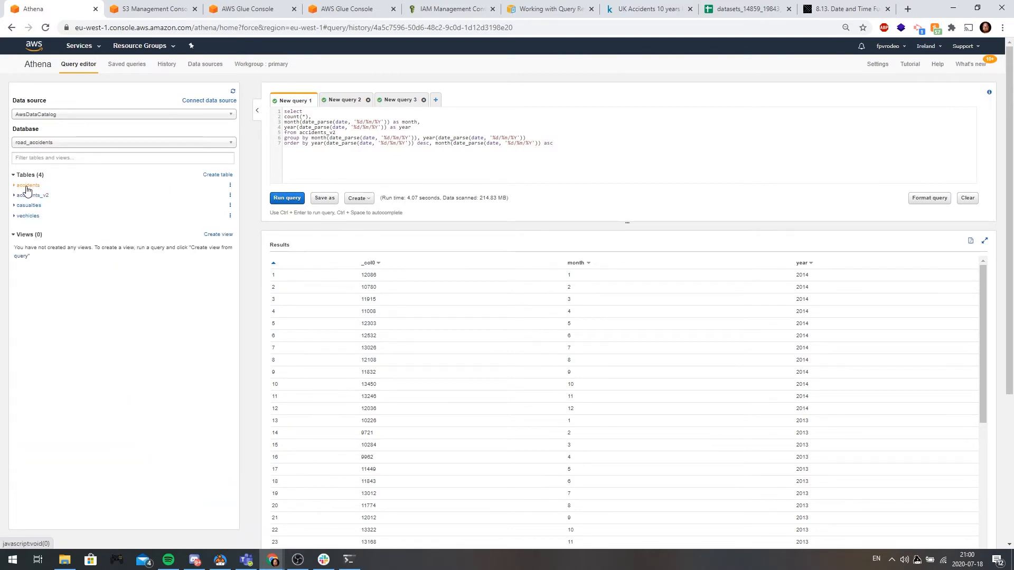
pyautogui.click(26, 186)
pyautogui.click(26, 186)
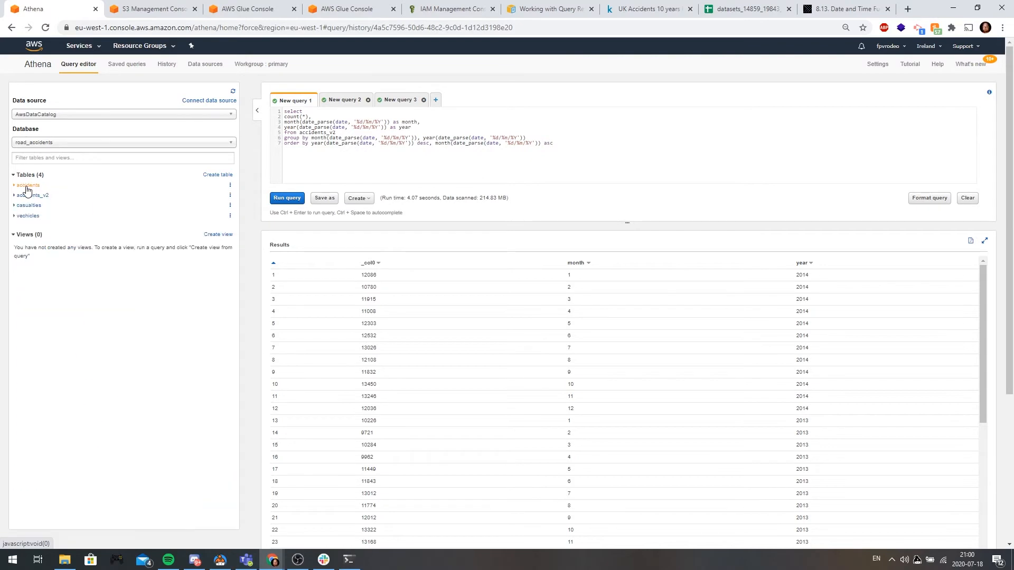
pyautogui.click(27, 216)
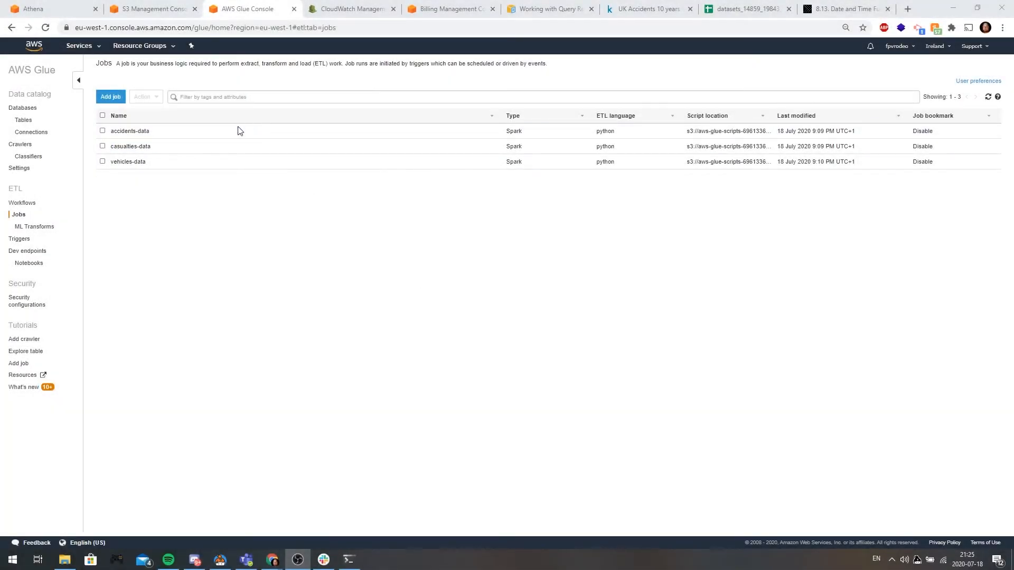
# Check the run status, start-up time and execution time of the Glue jobs accidents-data, casualties-data and vehicles-data
pyautogui.click(143, 131)
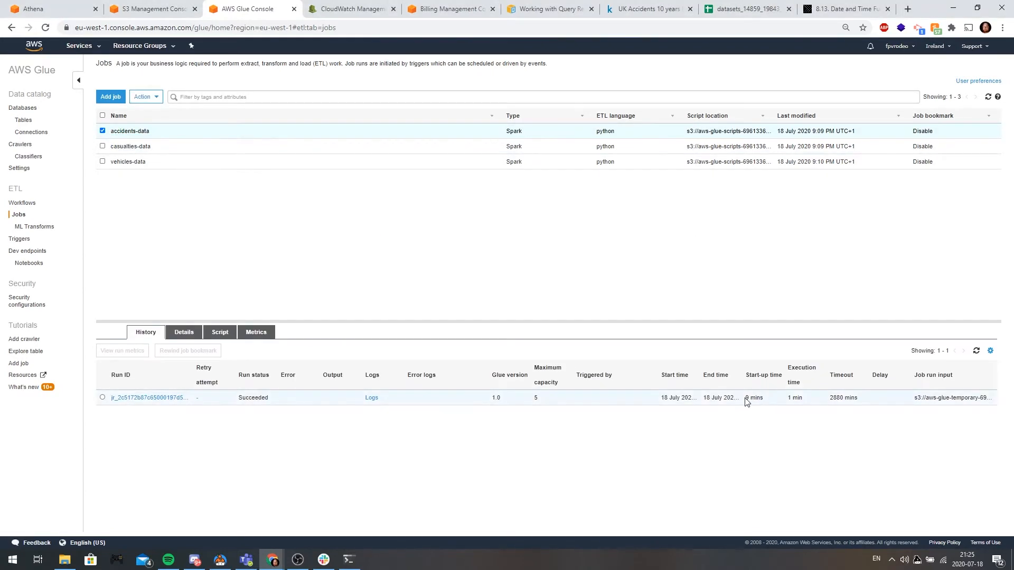
pyautogui.click(761, 397)
pyautogui.moveTo(801, 404); pyautogui.dragTo(795, 402)
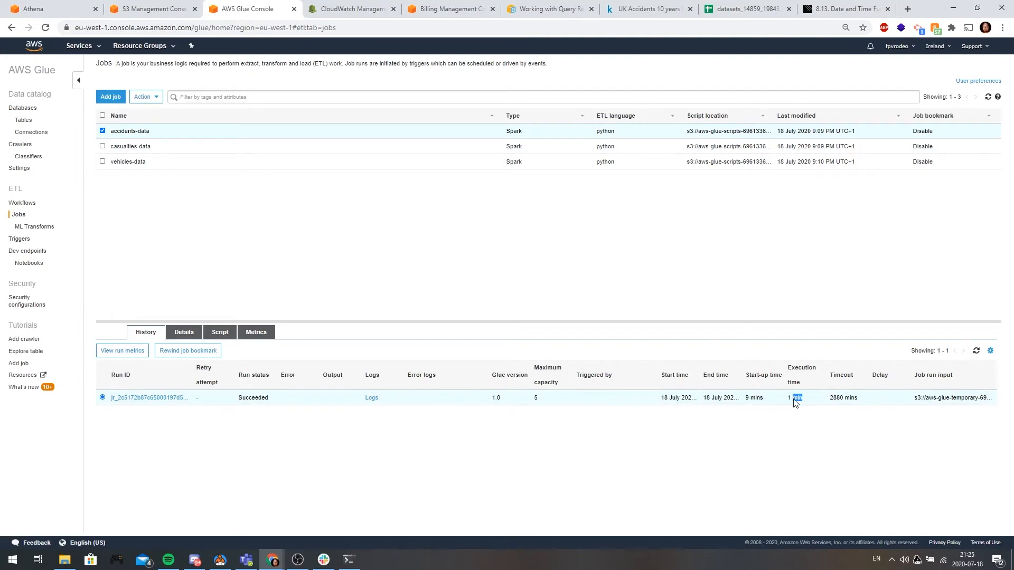
pyautogui.click(661, 458)
pyautogui.click(193, 147)
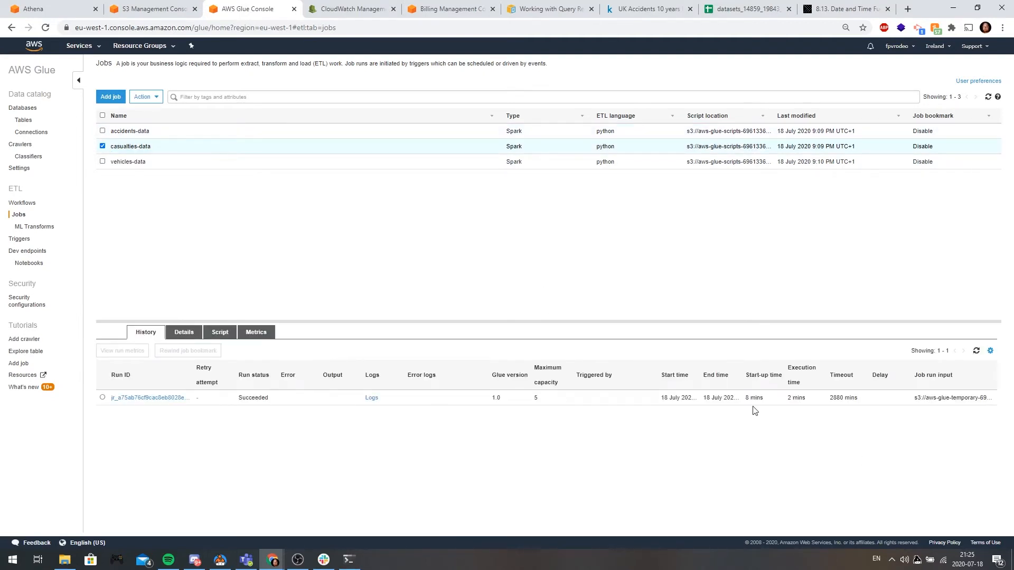
pyautogui.moveTo(785, 403); pyautogui.dragTo(802, 406)
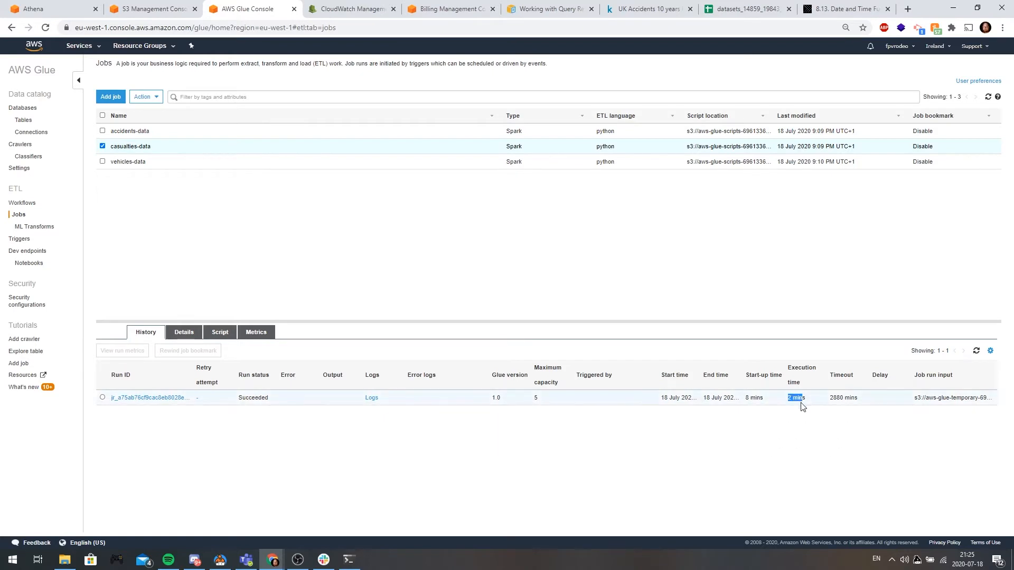
pyautogui.click(126, 163)
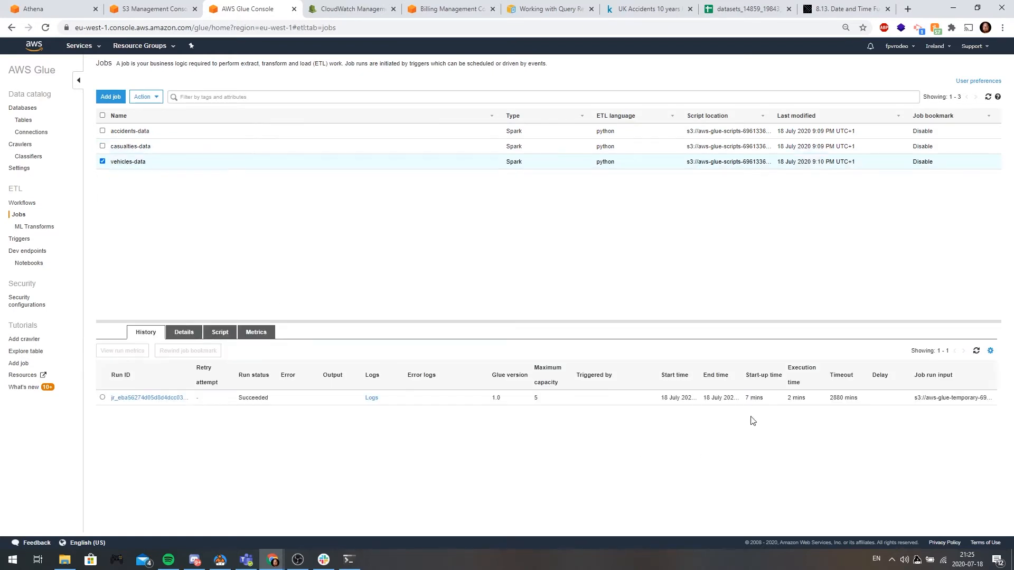
pyautogui.moveTo(766, 400); pyautogui.dragTo(808, 404)
pyautogui.click(729, 487)
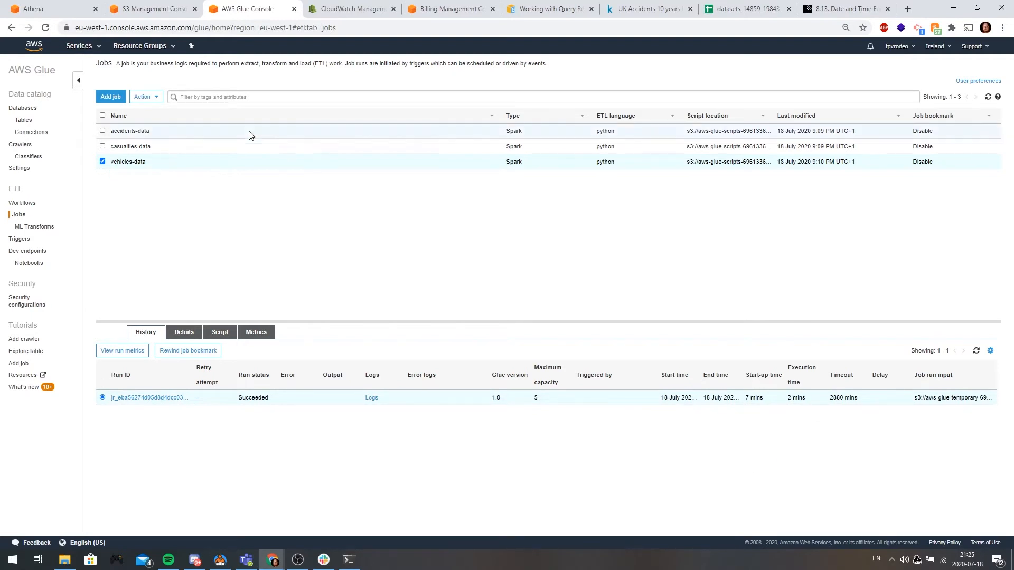
# In the road-accidents S3 bucket, check the files and sizes in the accidents-parquet, casualties-parquet and vehicles-parquet folders
pyautogui.click(152, 12)
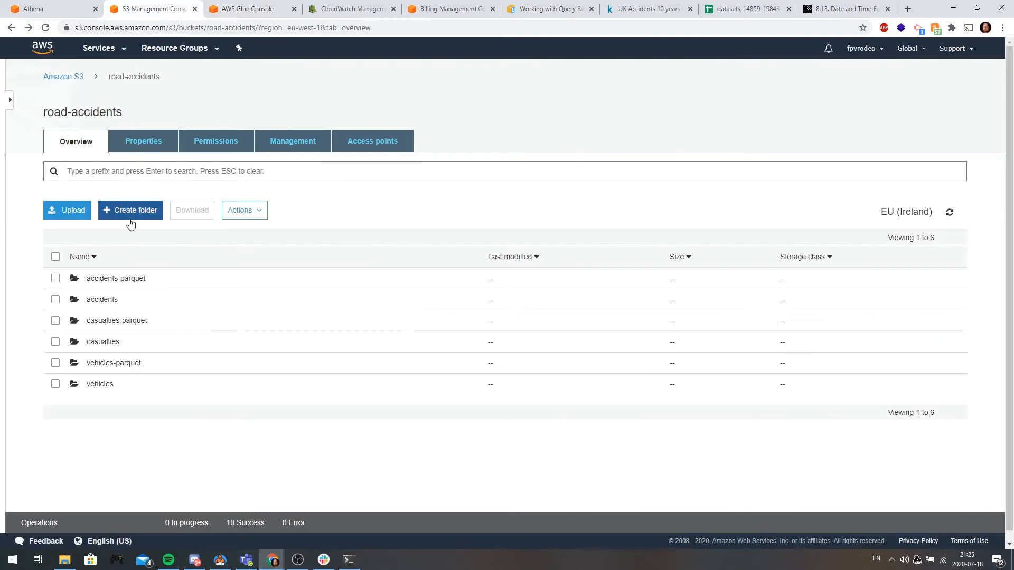
pyautogui.click(123, 278)
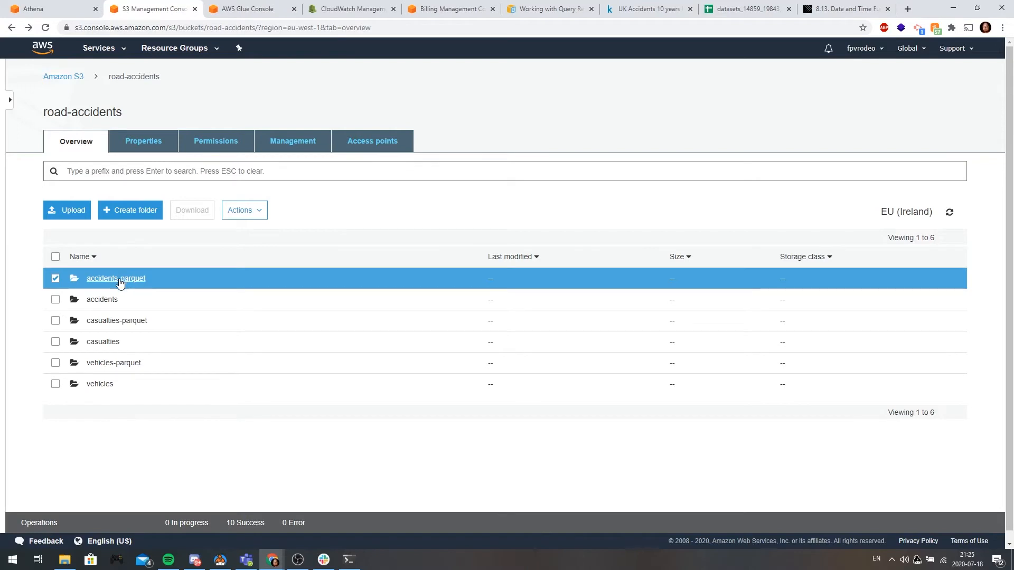
pyautogui.click(123, 278)
pyautogui.hotkey('alt', 'Left')
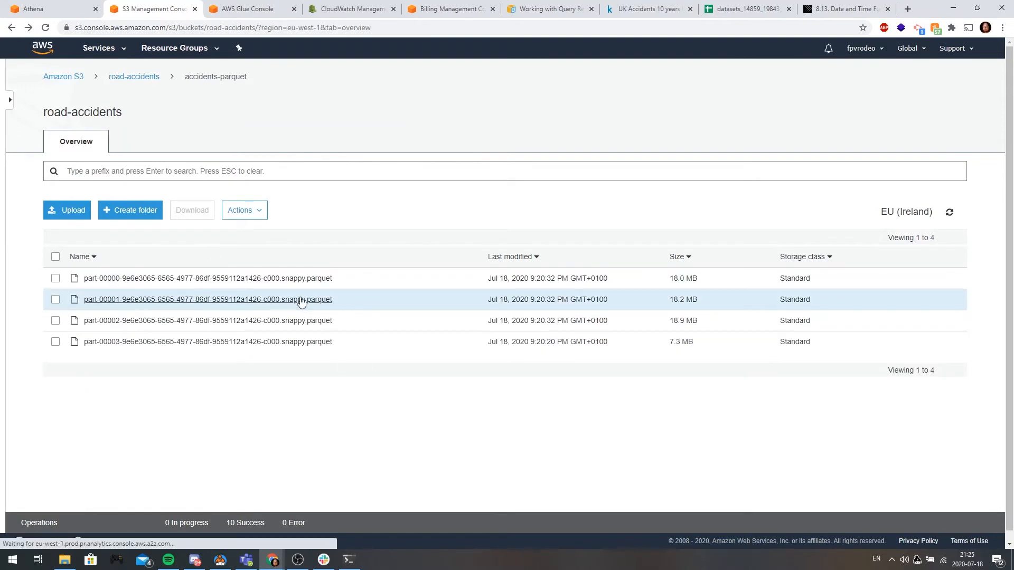
pyautogui.click(119, 320)
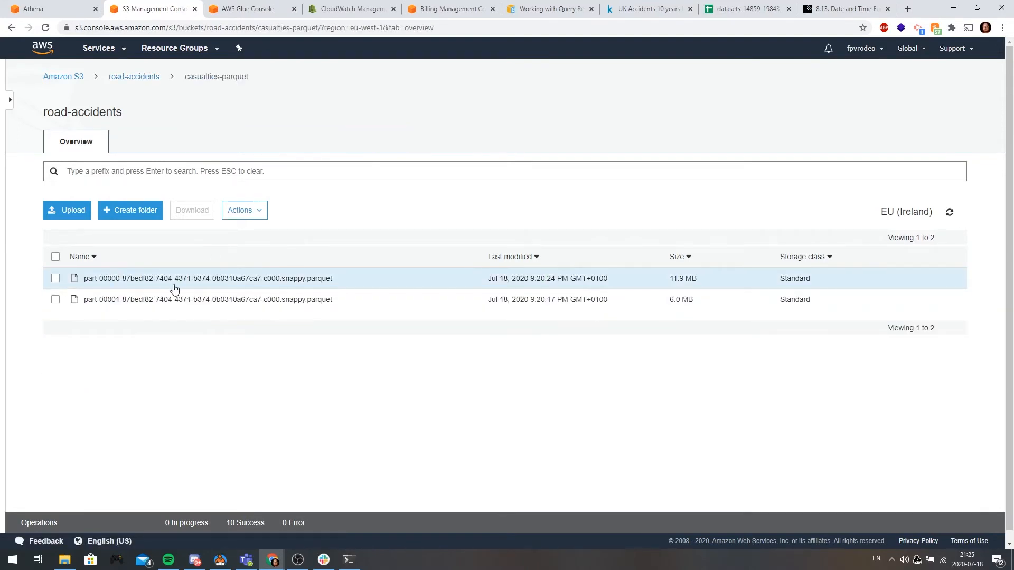
pyautogui.hotkey('alt', 'Left')
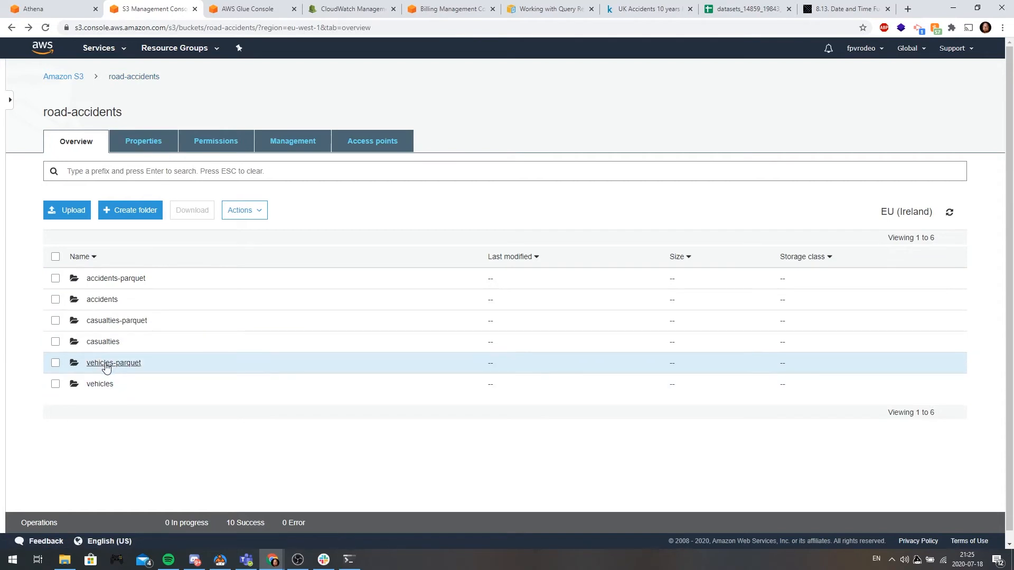
pyautogui.click(108, 364)
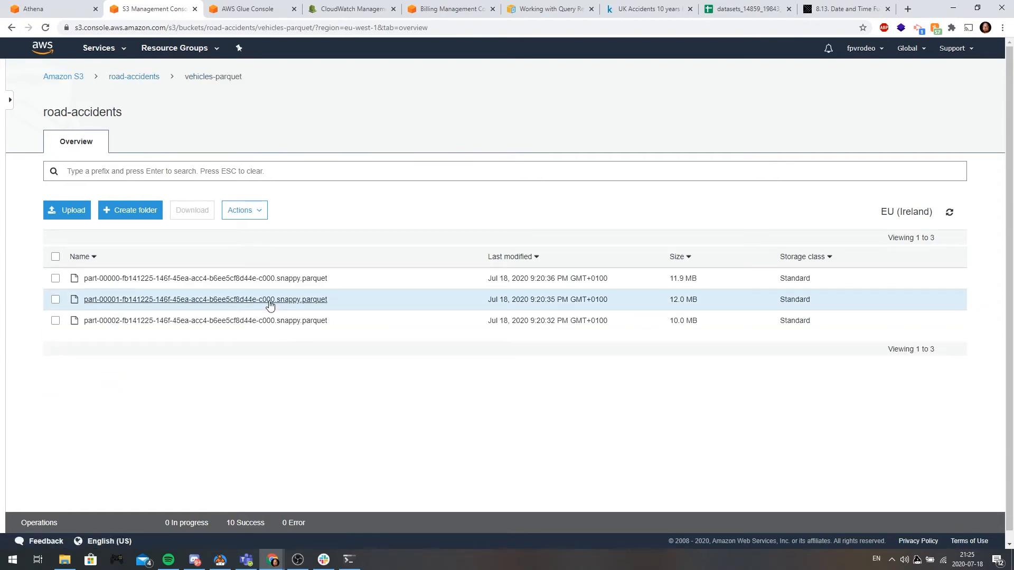
pyautogui.hotkey('alt', 'Left')
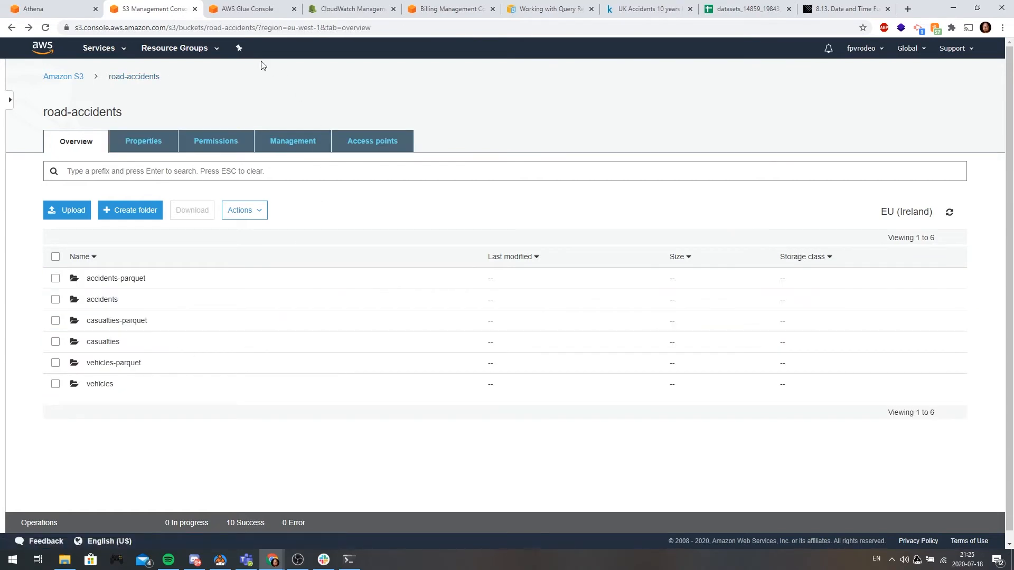
# Switch to AWS Glue and create a data catalog database named road_accident_par
pyautogui.click(247, 9)
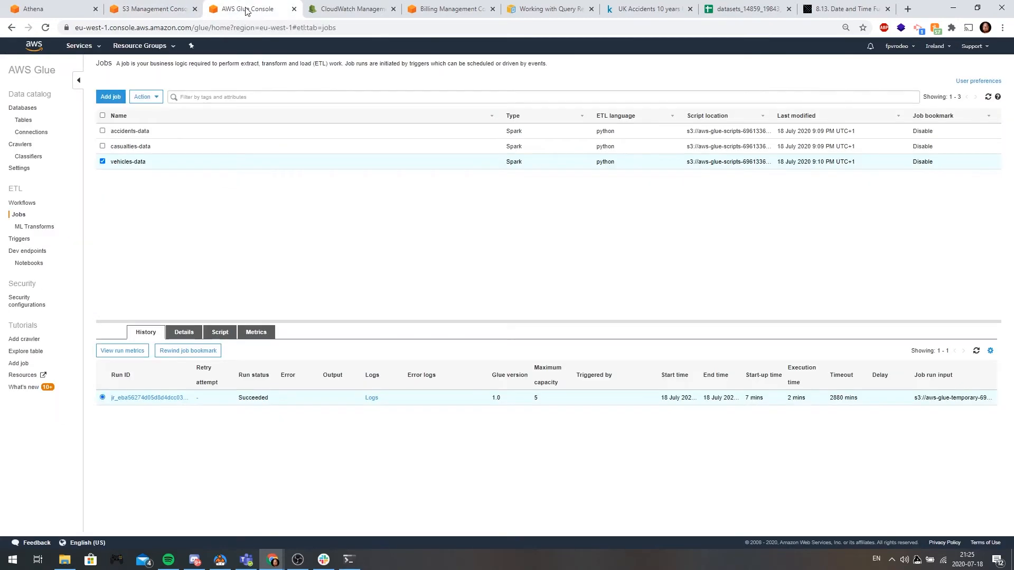
pyautogui.click(27, 108)
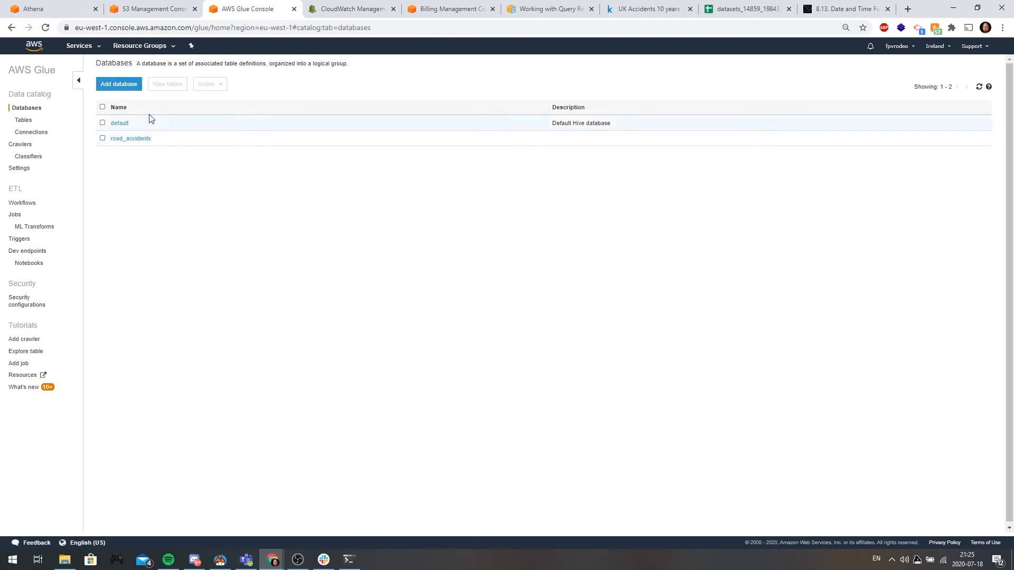
pyautogui.click(127, 90)
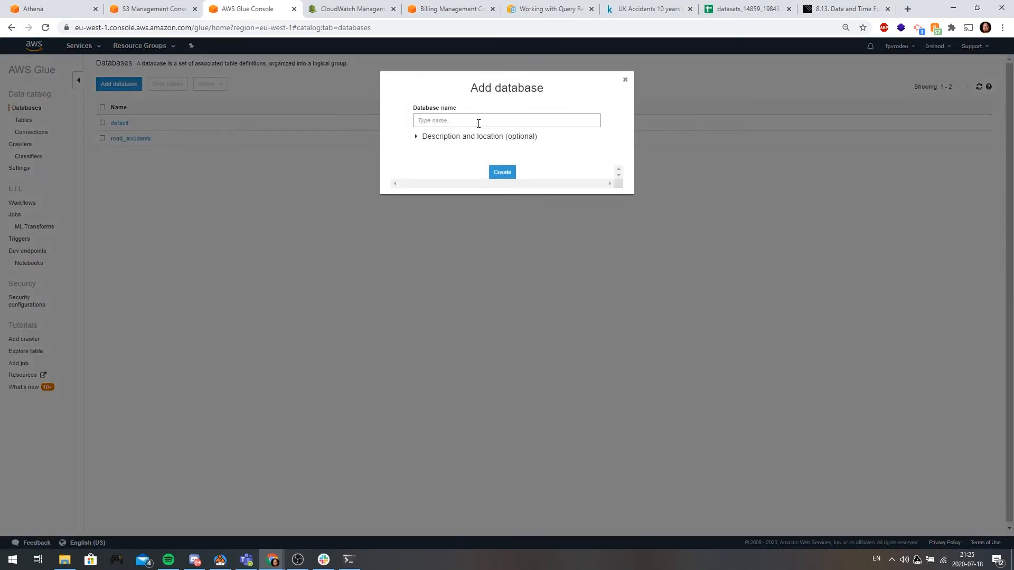
pyautogui.click(478, 124)
pyautogui.write('road')
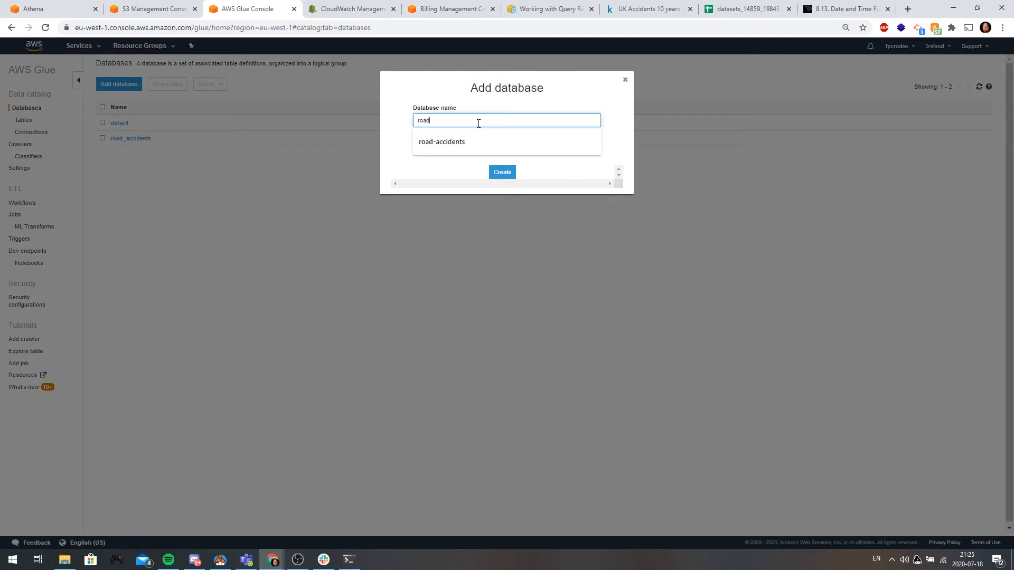
pyautogui.write('_accident_par')
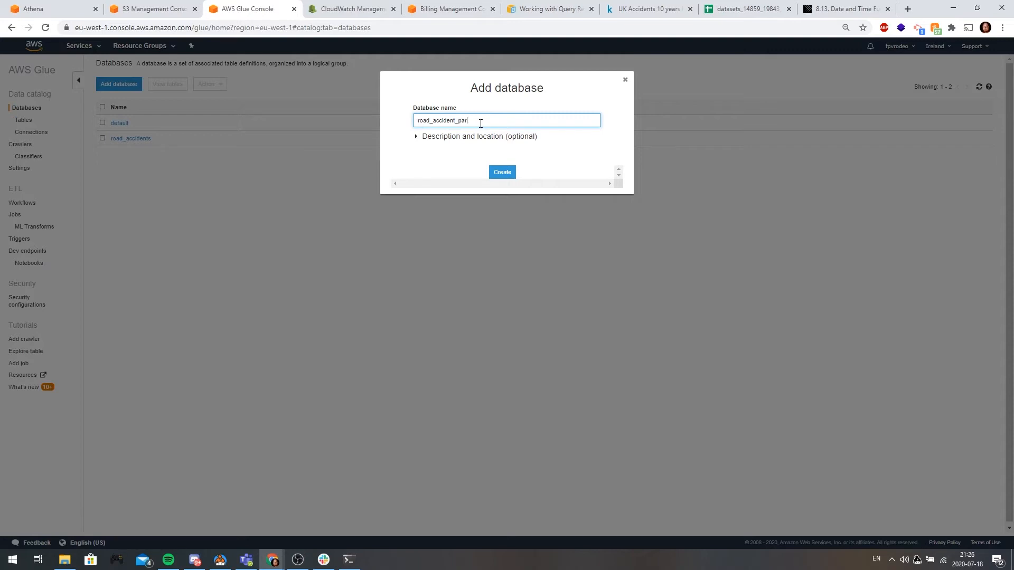
pyautogui.click(503, 172)
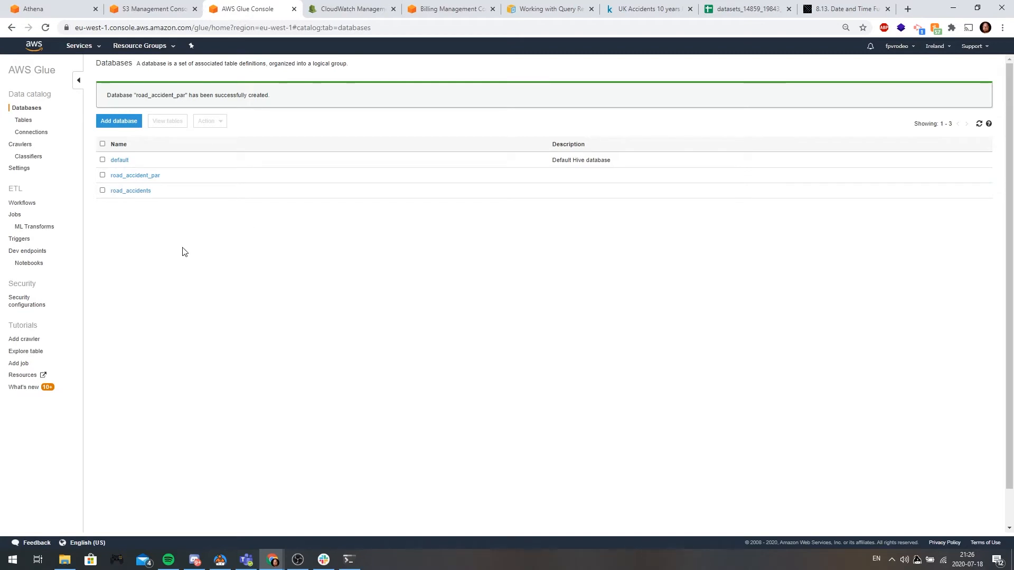
# Switch to Athena and review the second query's generated CREATE EXTERNAL TABLE statement for the vechicles table
pyautogui.click(61, 11)
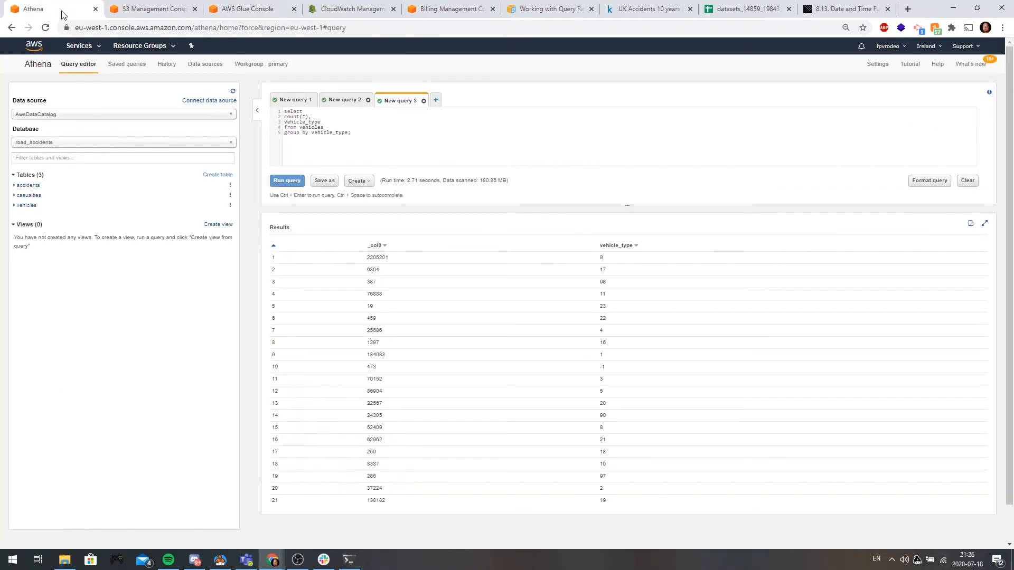
pyautogui.click(344, 101)
pyautogui.scroll(-3, 363, 316)
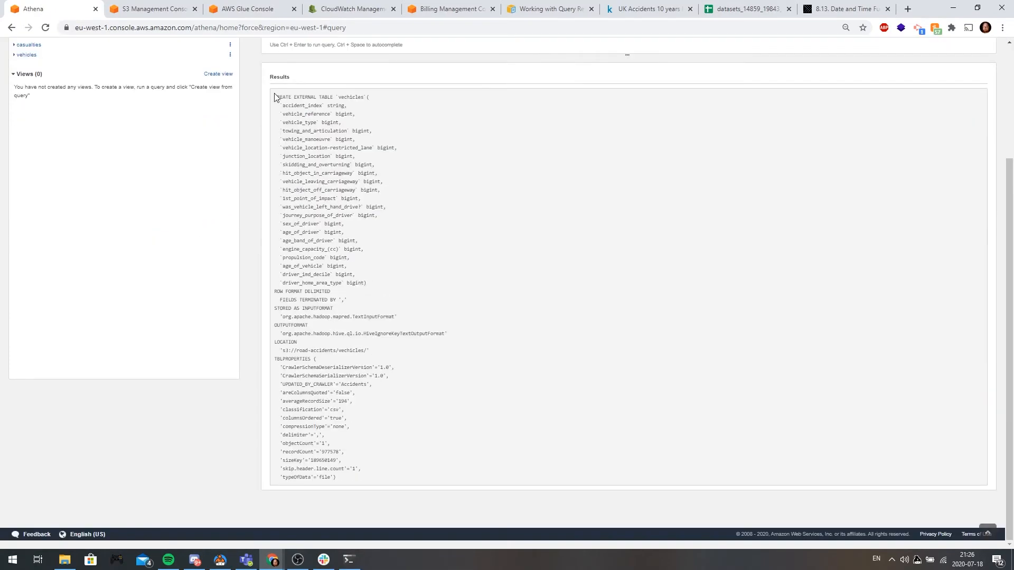
pyautogui.moveTo(275, 97); pyautogui.dragTo(452, 480)
pyautogui.click(444, 470)
pyautogui.scroll(3, 441, 468)
pyautogui.click(397, 100)
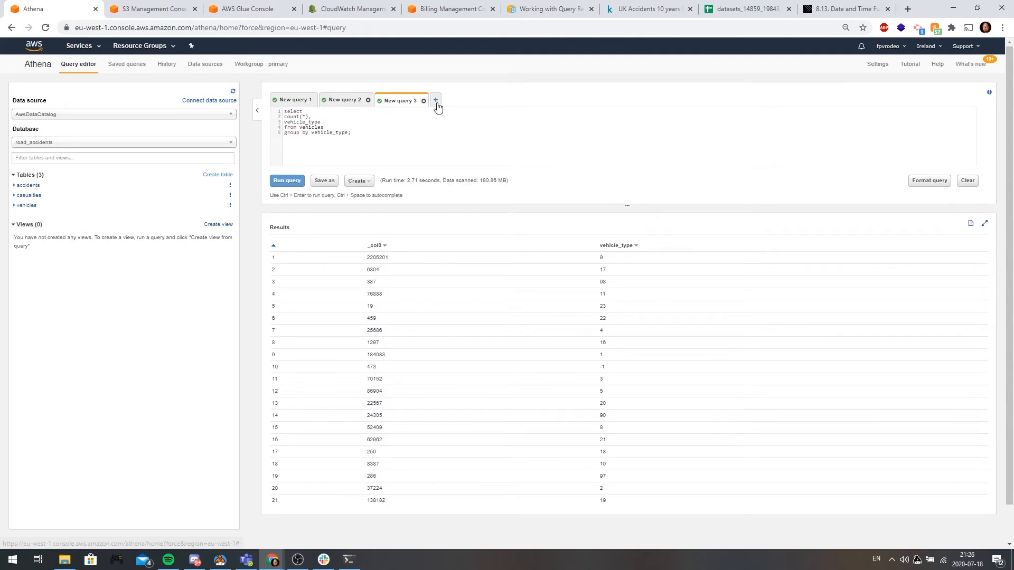
# In AWS Glue, start a new crawler named Road Accidents Parquet with data stores as its source type
pyautogui.click(223, 10)
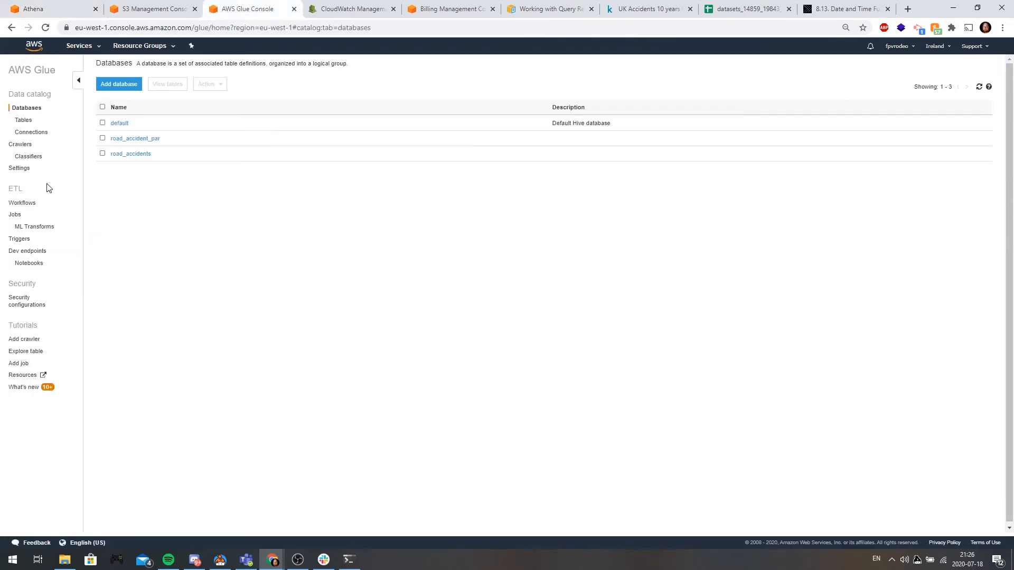
pyautogui.click(26, 148)
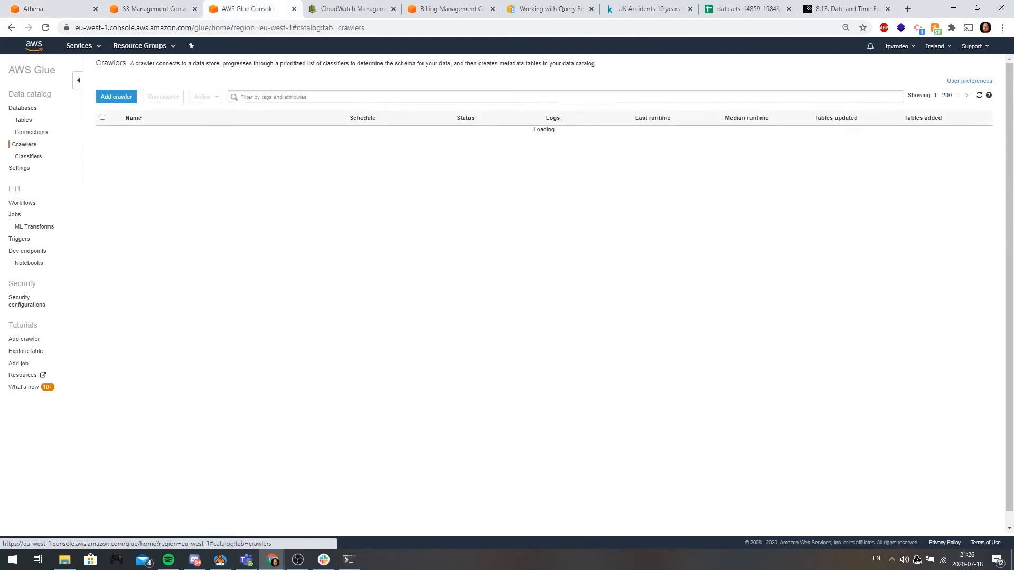
pyautogui.click(117, 97)
pyautogui.write('Roa')
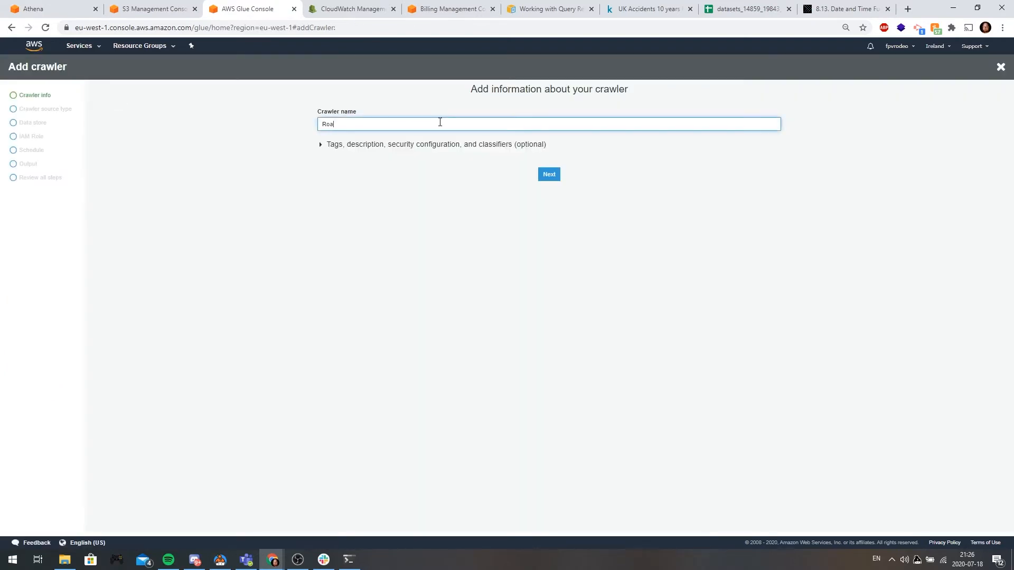
pyautogui.write('d Accidents Parquet')
pyautogui.click(549, 174)
pyautogui.click(566, 180)
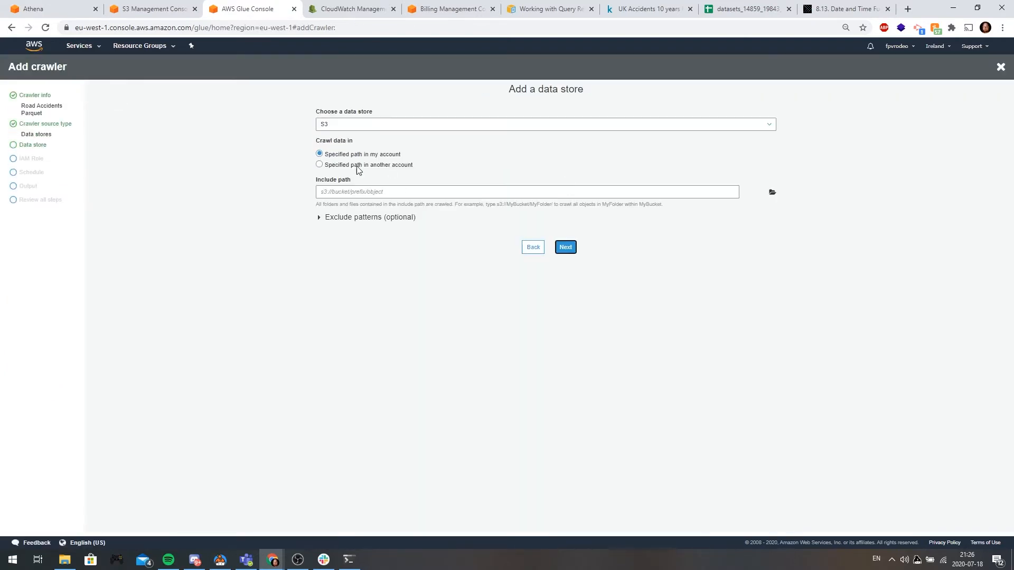
# Set the crawler's first S3 data store to the accidents-parquet folder of the road-accidents bucket
pyautogui.click(772, 192)
pyautogui.click(426, 156)
pyautogui.click(436, 172)
pyautogui.click(502, 249)
# Add the road-accidents bucket's casualties-parquet folder as the crawler's second data store and choose to add another
pyautogui.click(773, 192)
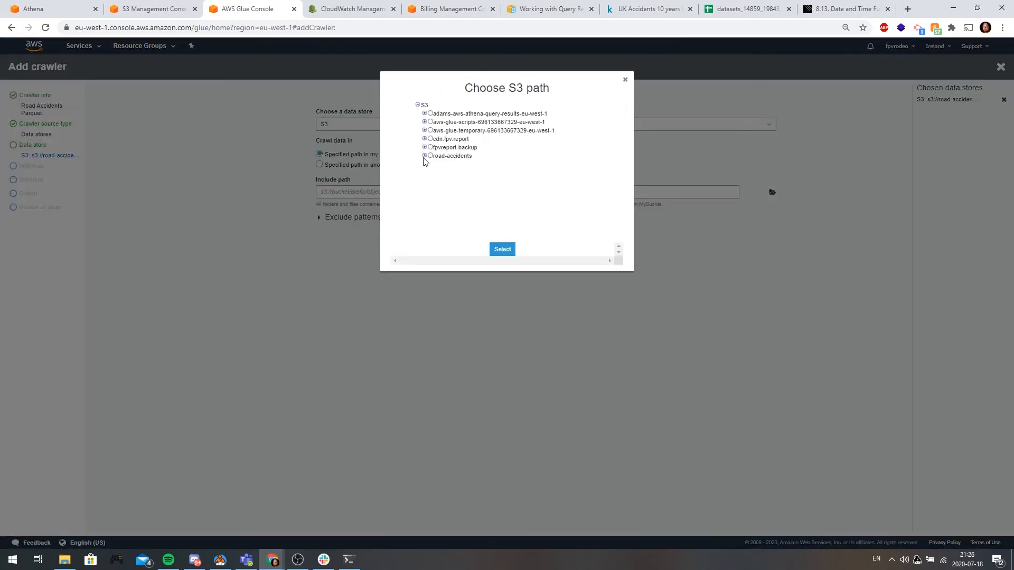
pyautogui.click(425, 161)
pyautogui.click(431, 194)
pyautogui.click(437, 168)
pyautogui.click(503, 249)
pyautogui.click(464, 107)
pyautogui.click(563, 138)
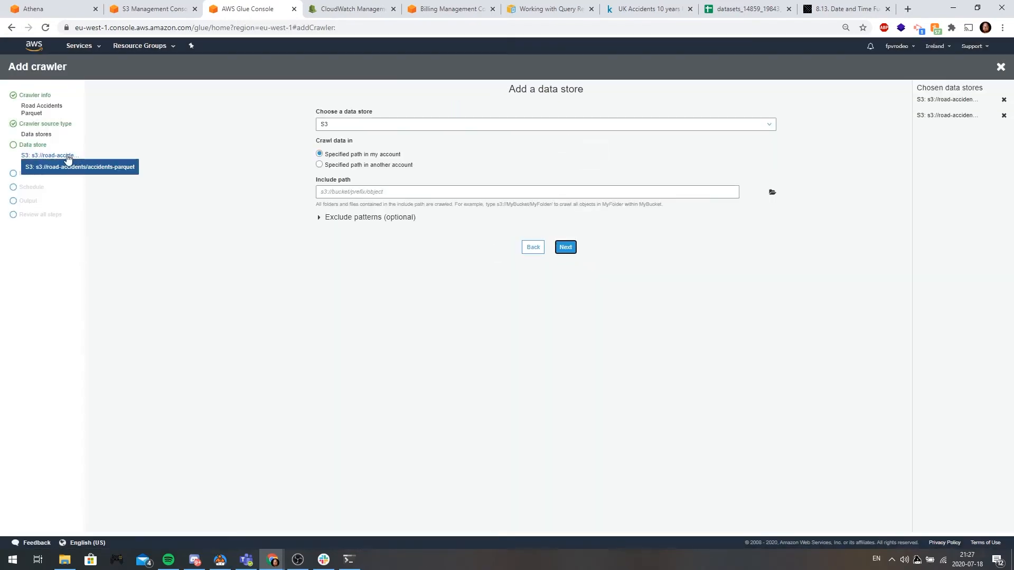
# Add the vehicles-parquet folder as the crawler's third data store and finish the data store list
pyautogui.click(772, 192)
pyautogui.click(431, 207)
pyautogui.click(437, 198)
pyautogui.click(502, 249)
pyautogui.click(566, 181)
pyautogui.click(564, 138)
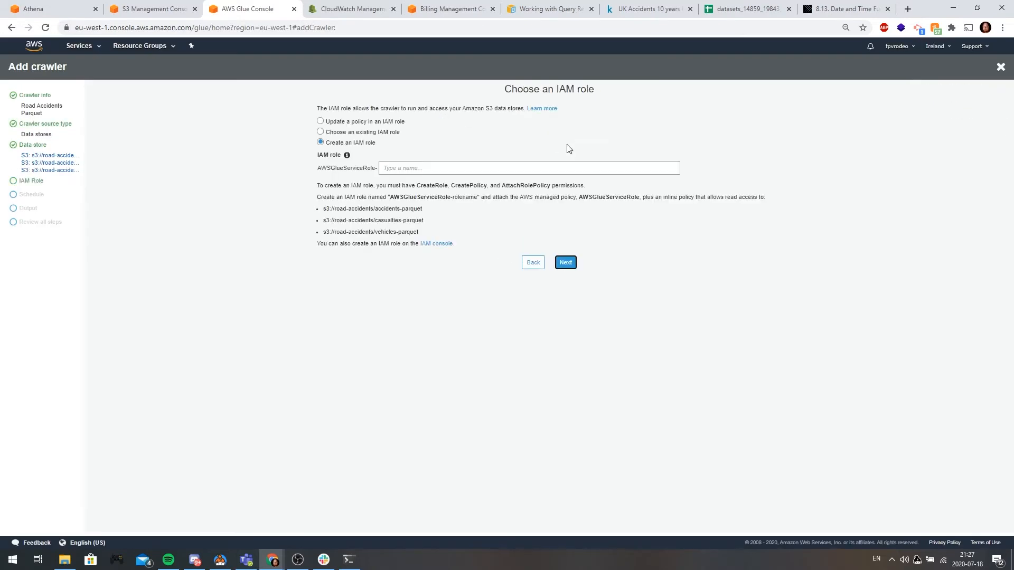
# Give the crawler the existing IAM role AWSGlueServiceRole-Crawler, an on-demand schedule and road_accident_par as output database, and finish creating it
pyautogui.click(376, 132)
pyautogui.click(385, 168)
pyautogui.click(389, 180)
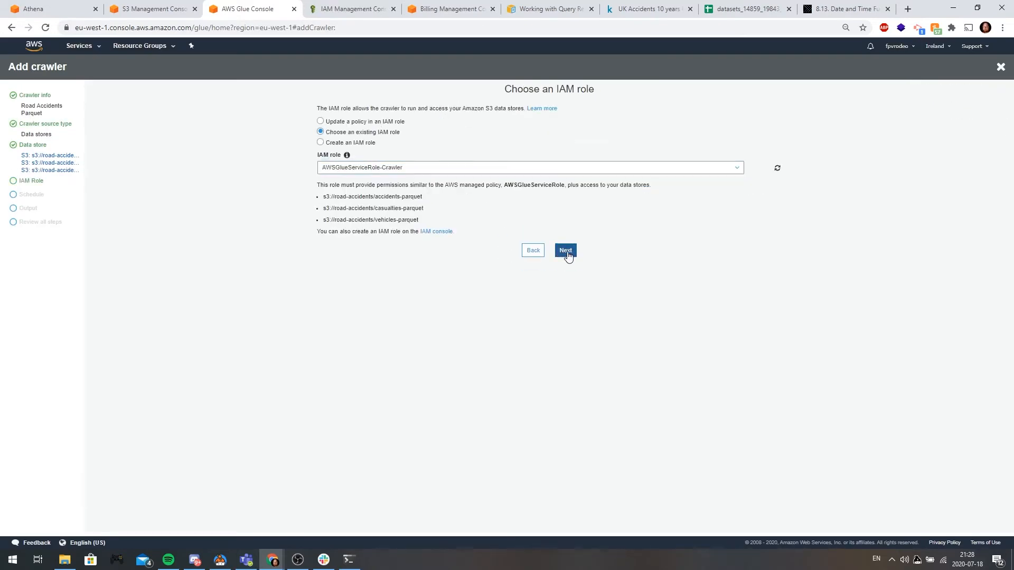
pyautogui.click(567, 252)
pyautogui.click(565, 144)
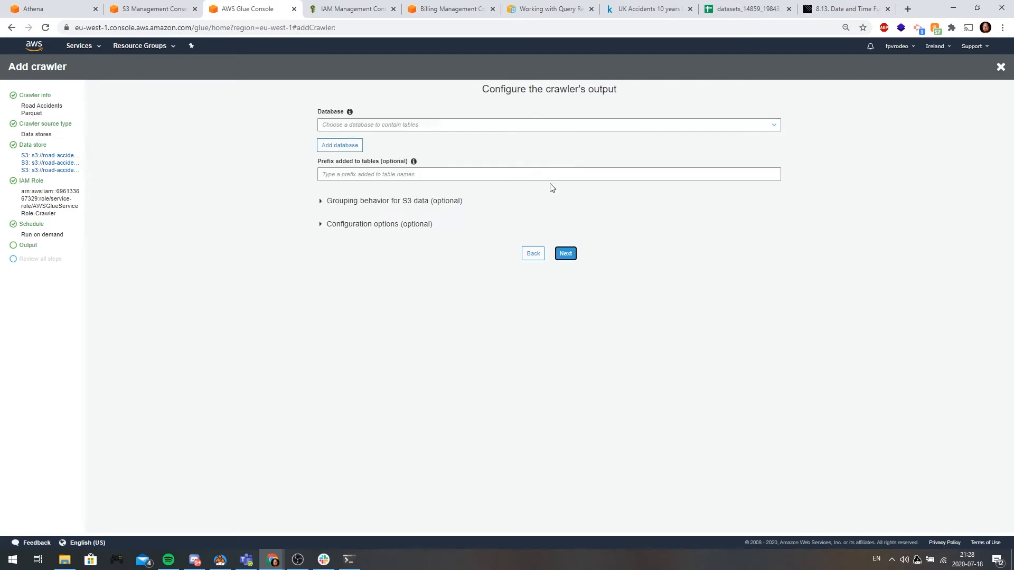
pyautogui.click(565, 253)
pyautogui.click(570, 497)
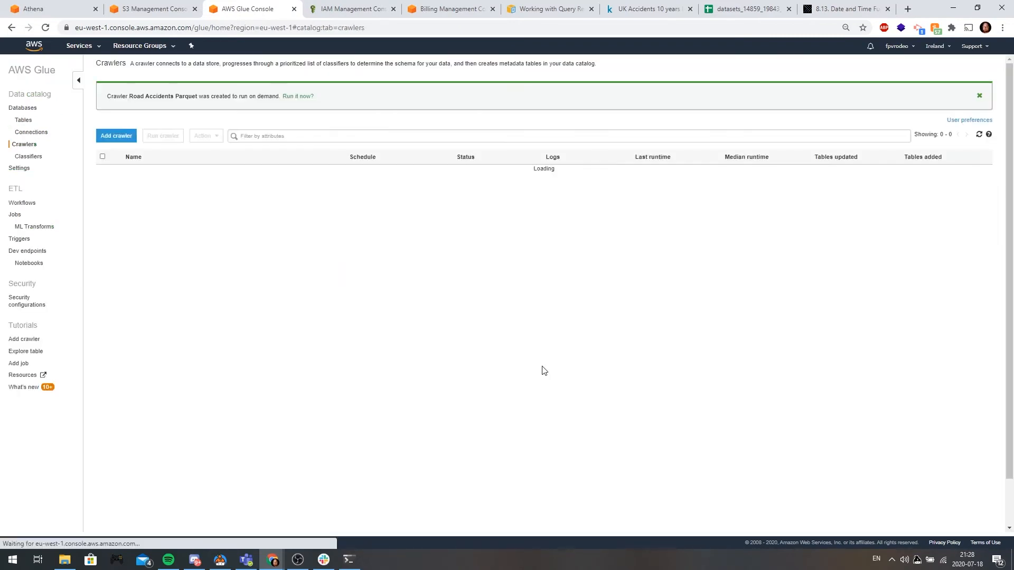
# Run the Road Accidents Parquet crawler and refresh the crawler list to follow its status
pyautogui.click(103, 187)
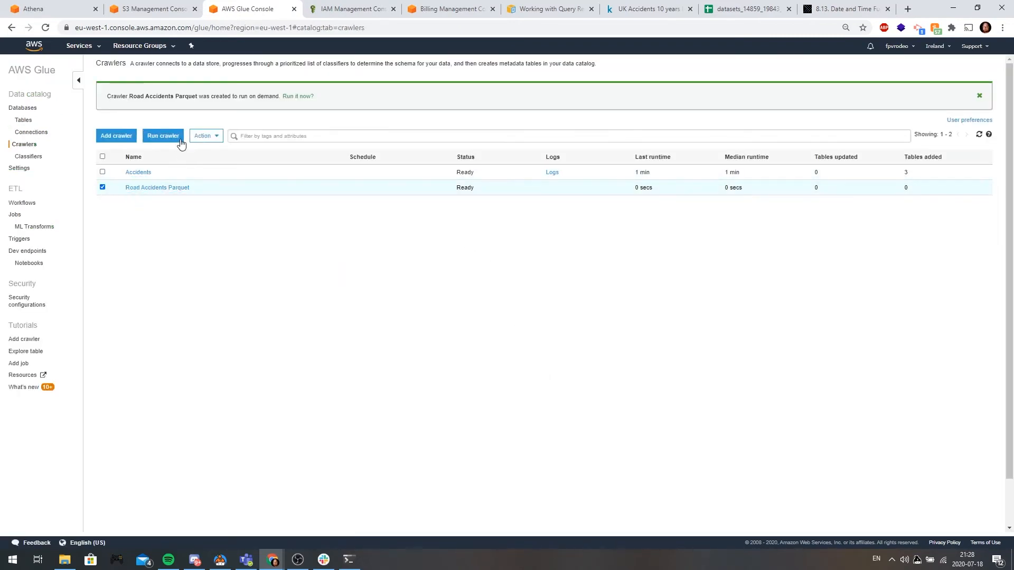
pyautogui.click(164, 137)
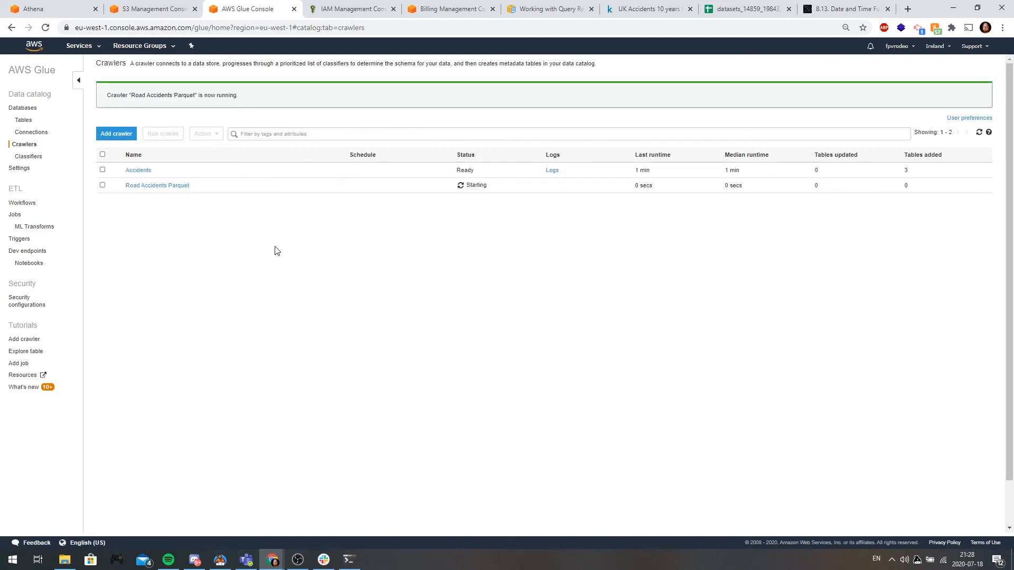
pyautogui.click(979, 96)
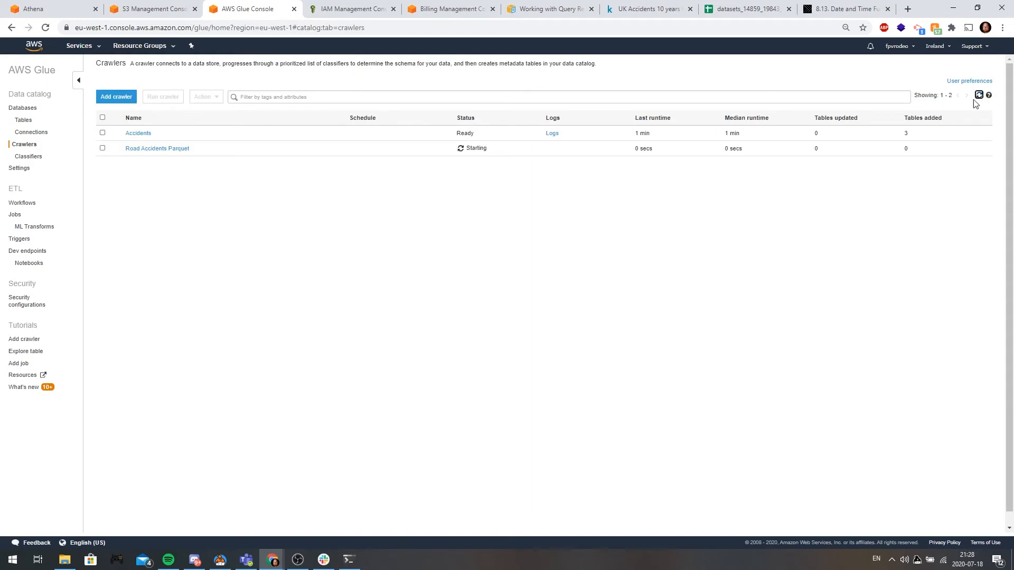
pyautogui.doubleClick(921, 154)
pyautogui.click(979, 97)
pyautogui.click(979, 98)
pyautogui.click(979, 97)
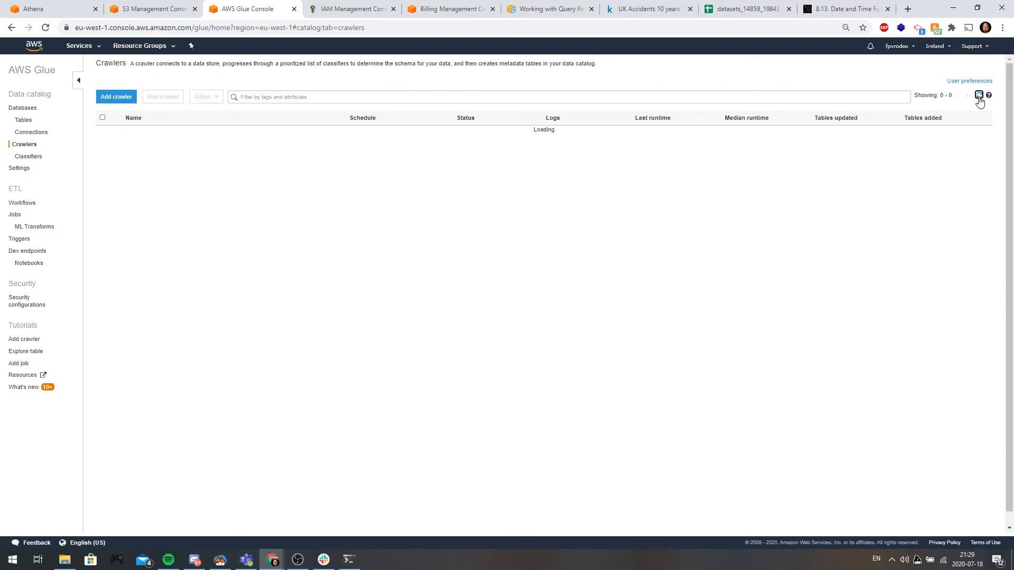
# List the tables in the road_accident_par database to check their S3 locations and classification
pyautogui.click(23, 109)
pyautogui.click(151, 139)
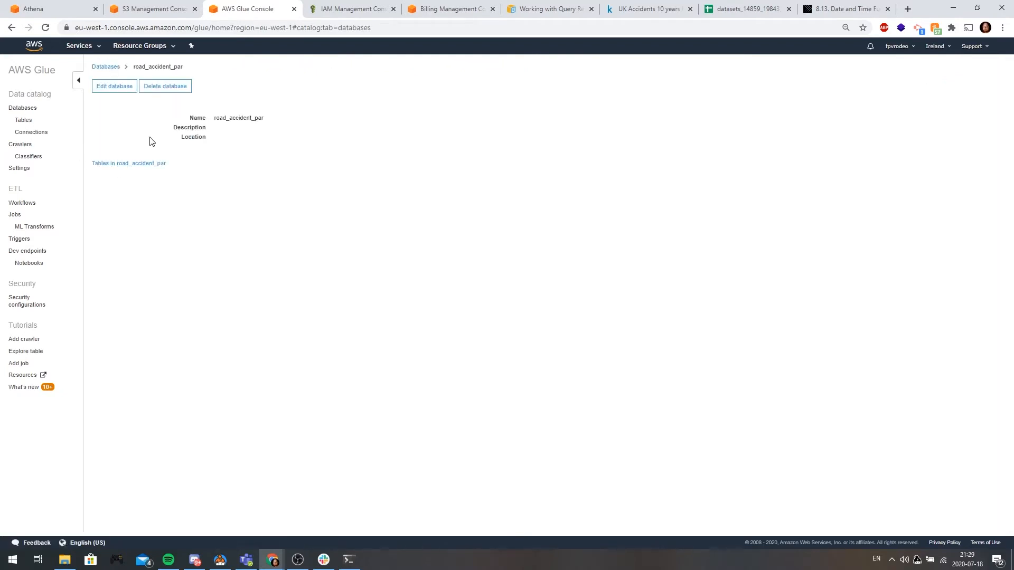
pyautogui.click(132, 165)
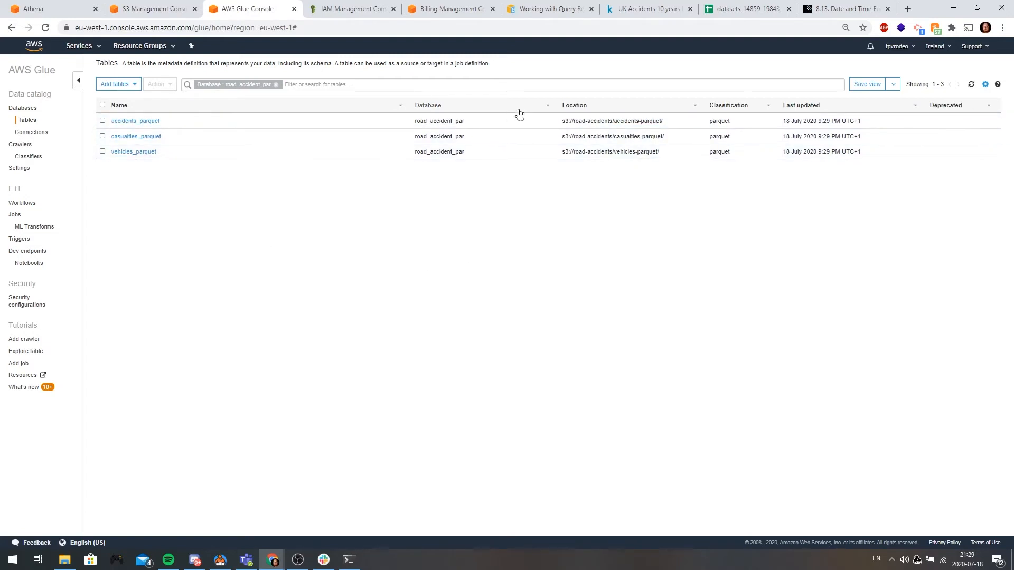
# Switch to Athena and rerun the first query's monthly and yearly accident count against the accidents table
pyautogui.click(42, 12)
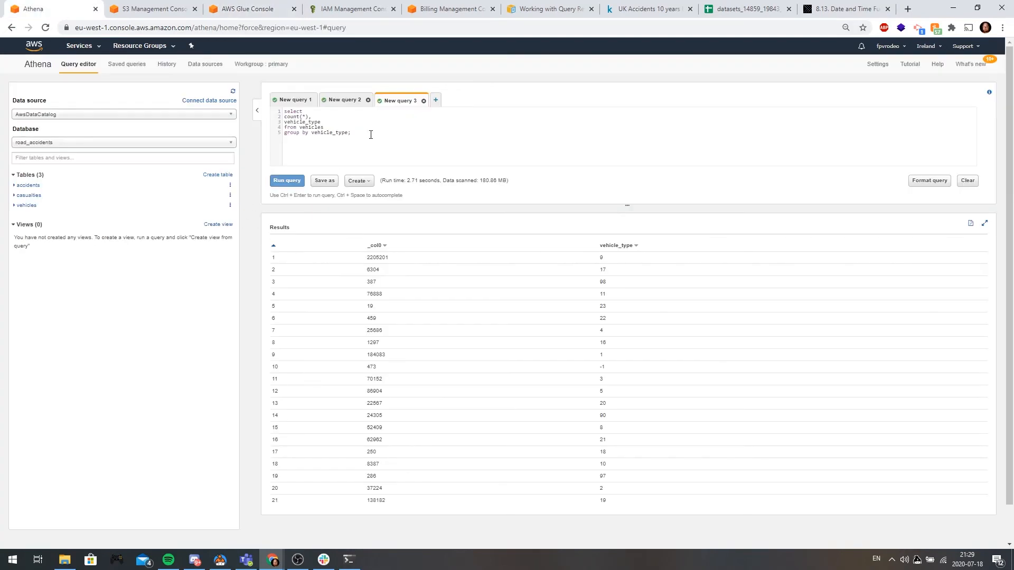
pyautogui.click(275, 101)
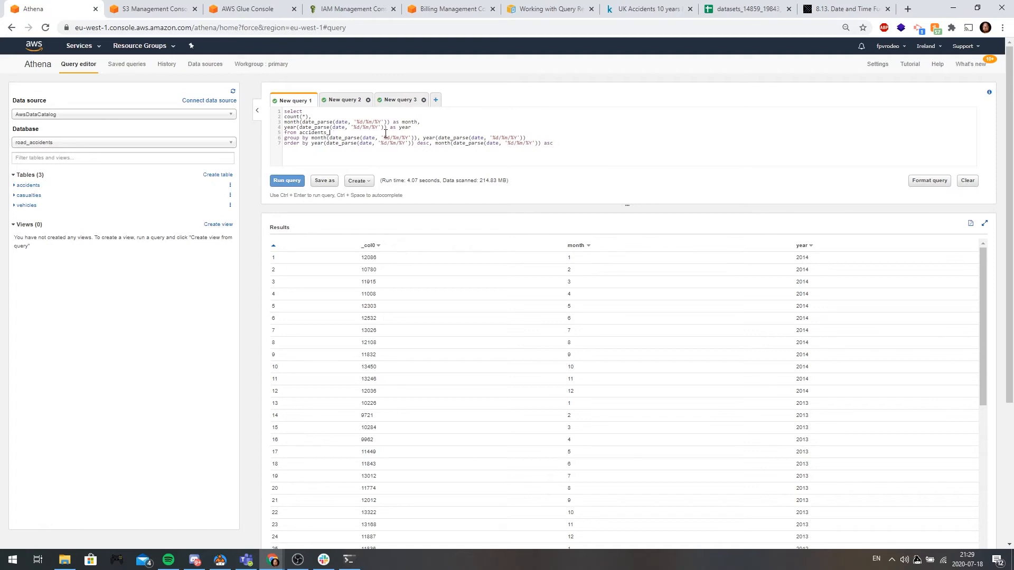
pyautogui.hotkey('ctrl', 'Return')
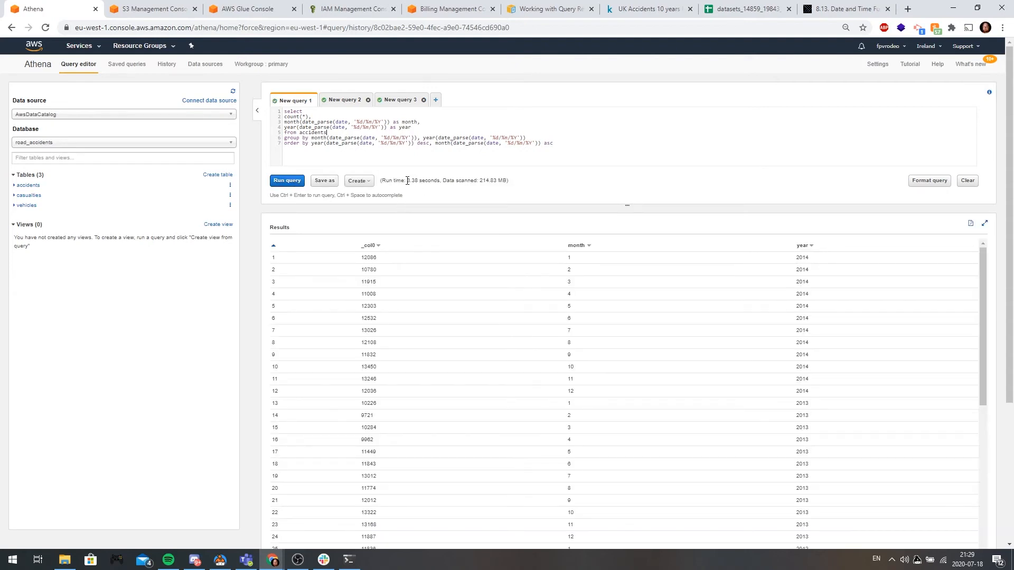
# Check the run time and data scanned reported for the query on the accidents table
pyautogui.doubleClick(409, 181)
pyautogui.moveTo(480, 180); pyautogui.dragTo(508, 181)
pyautogui.click(550, 155)
pyautogui.hotkey('ctrl', 'a')
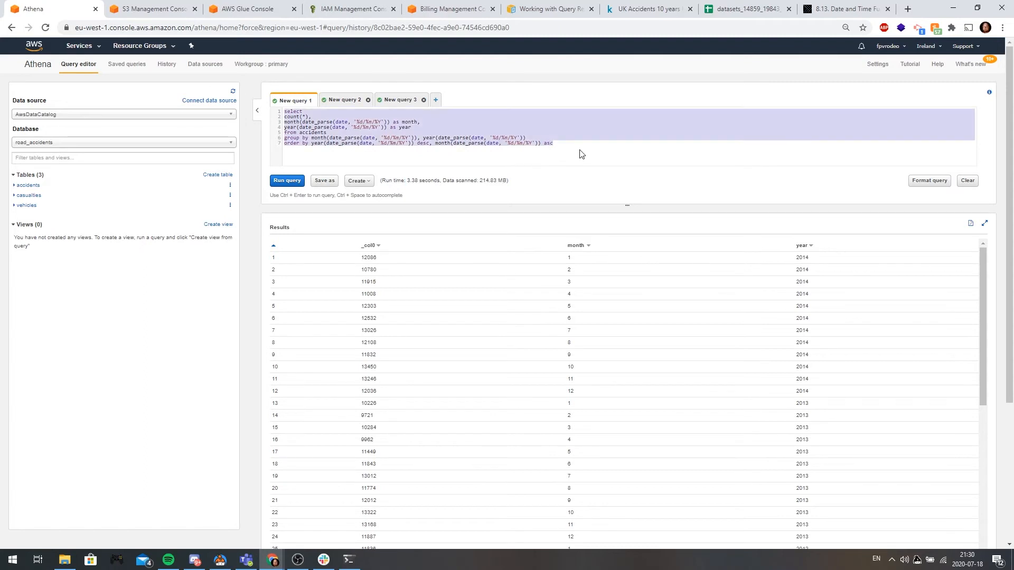
pyautogui.click(502, 144)
# Refresh the table list and select road_accident_par as the database to query
pyautogui.click(118, 144)
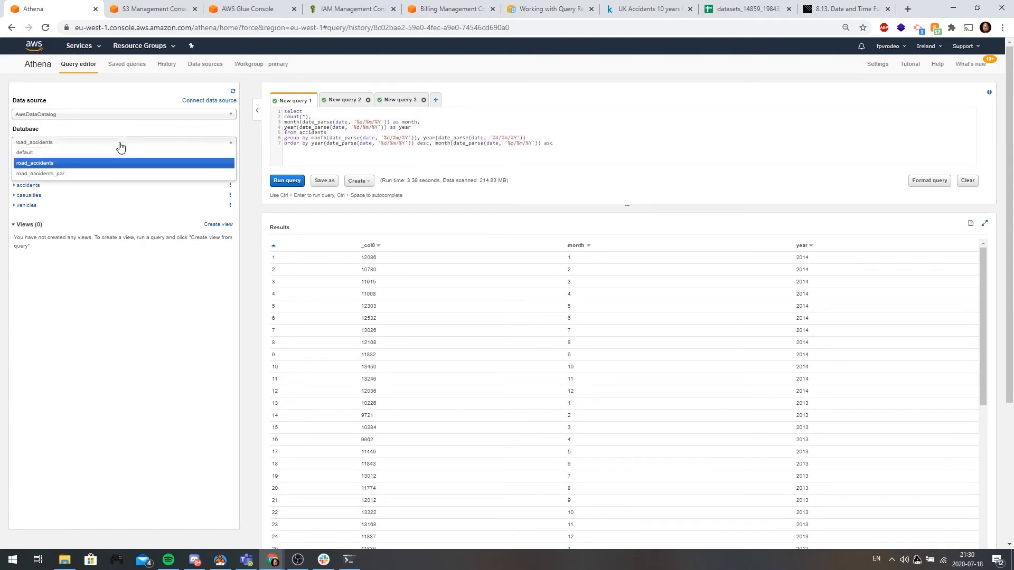
pyautogui.click(87, 174)
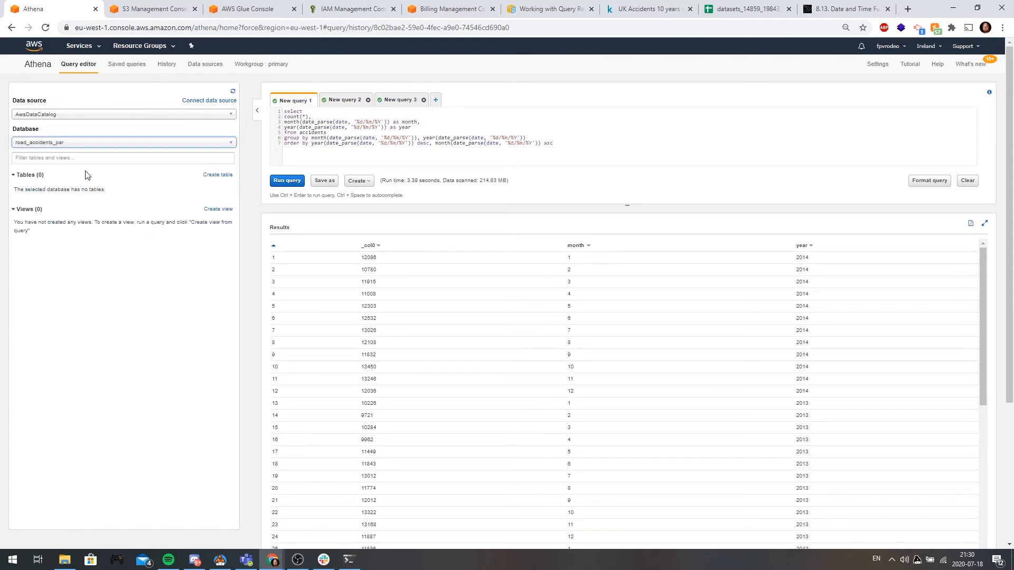
pyautogui.click(232, 92)
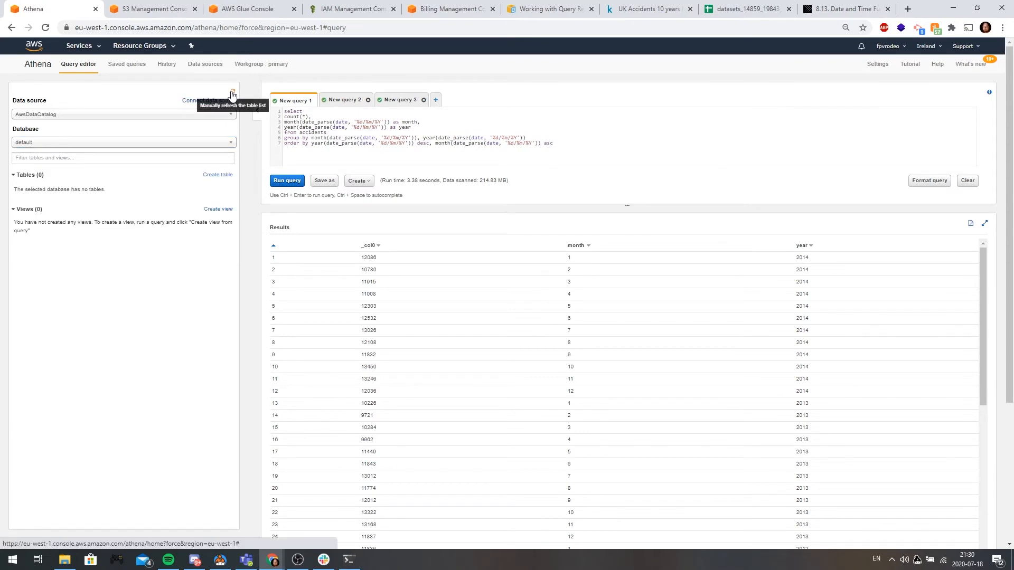
pyautogui.click(68, 143)
pyautogui.click(67, 167)
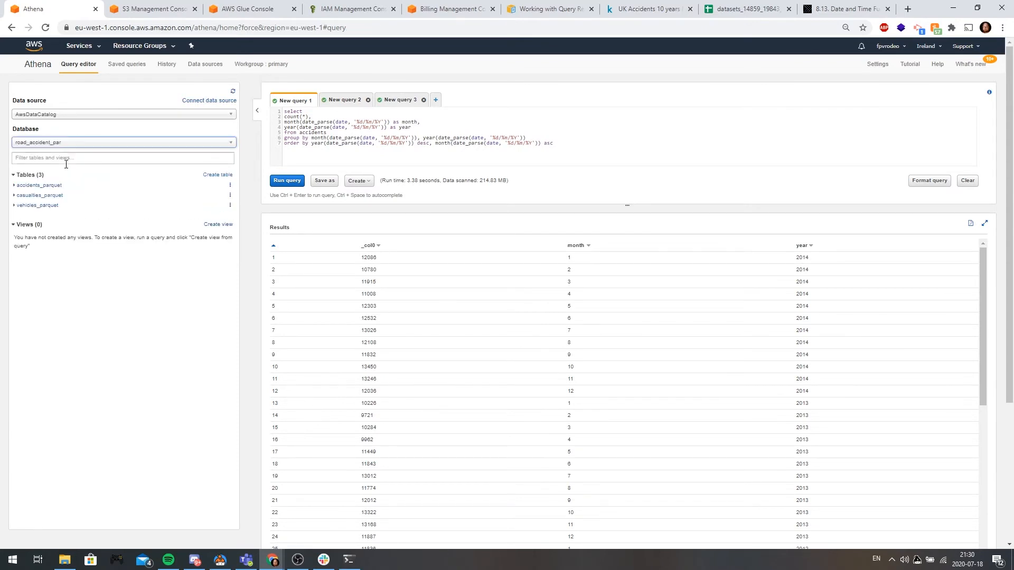
# Change the query's source table to accidents_parquet, run it, and check its run time and data scanned
pyautogui.click(346, 132)
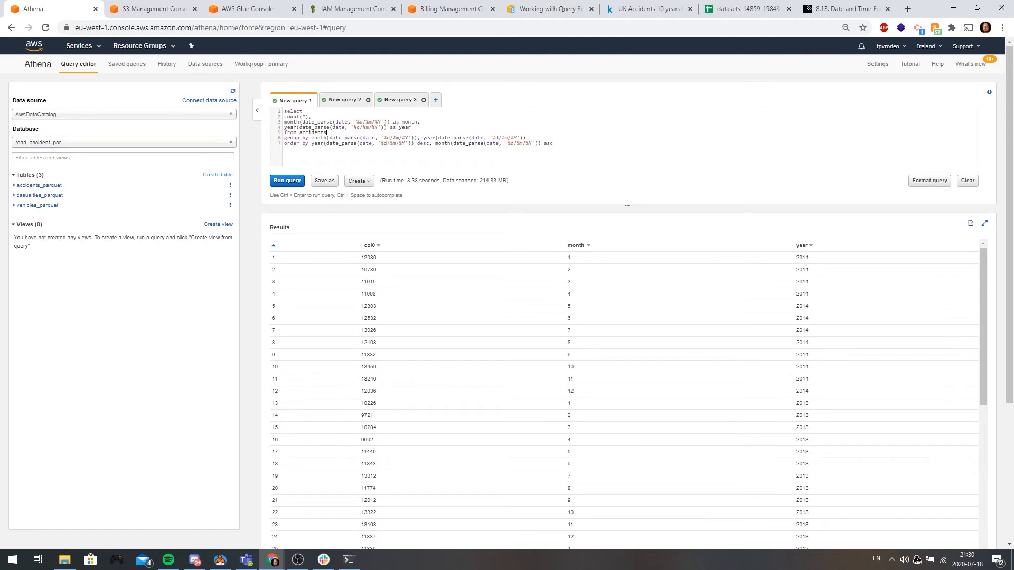
pyautogui.write('_parquet')
pyautogui.hotkey('ctrl', 'Return')
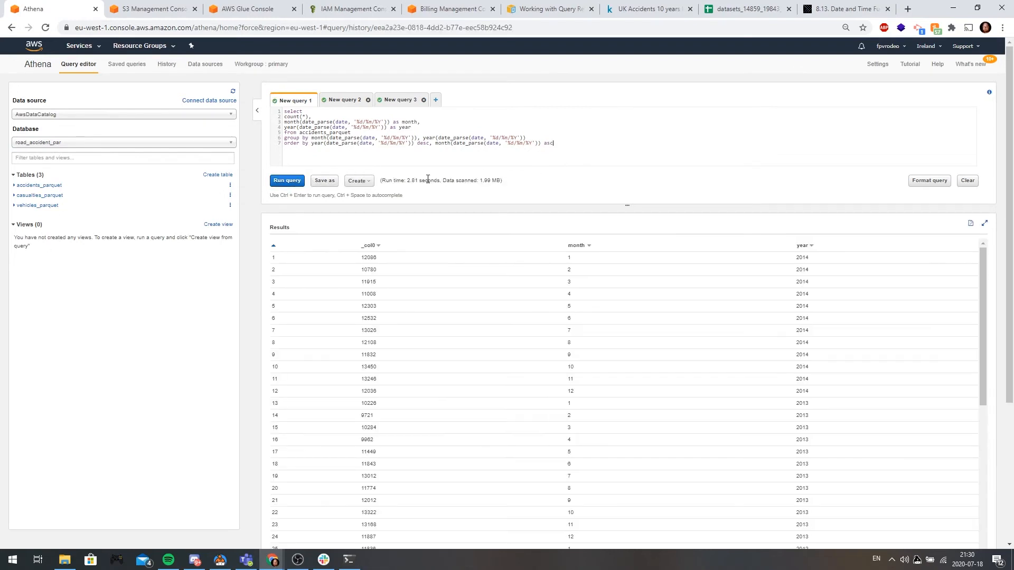
pyautogui.moveTo(408, 180); pyautogui.dragTo(416, 179)
pyautogui.moveTo(479, 182); pyautogui.dragTo(499, 182)
pyautogui.click(526, 186)
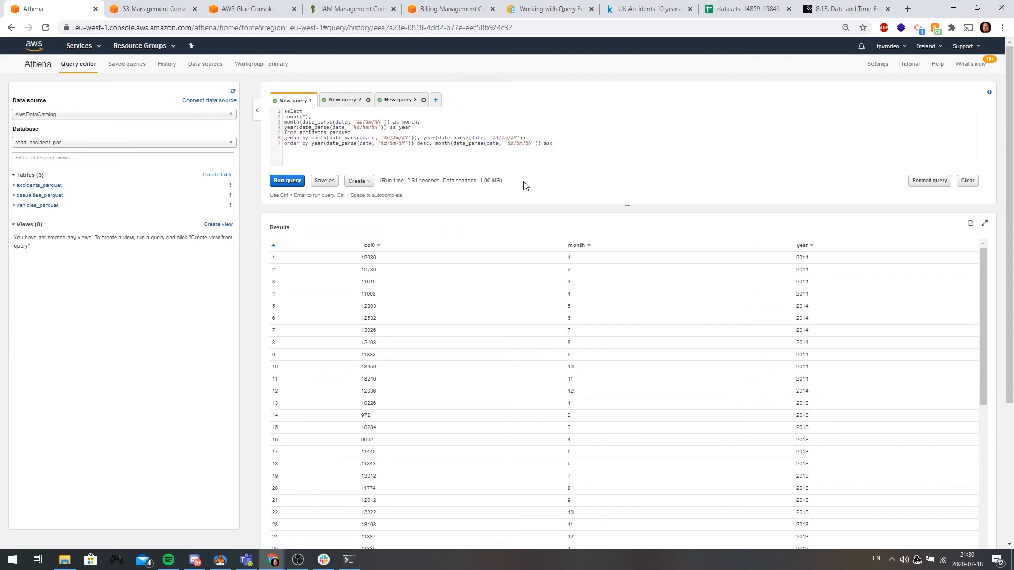
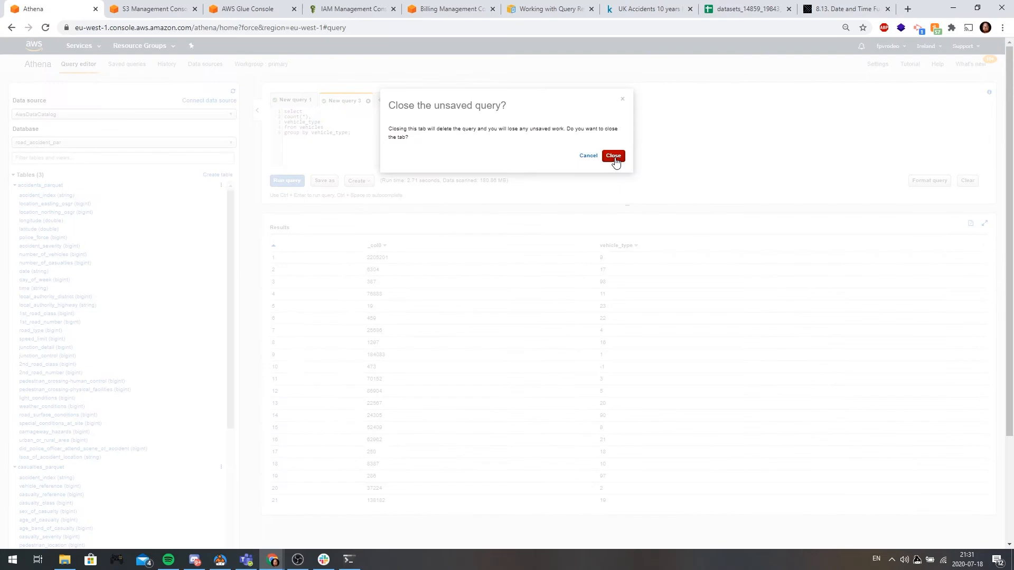
# Confirm closing the unsaved vehicle_type count query and review the remaining accidents_parquet query
pyautogui.click(611, 157)
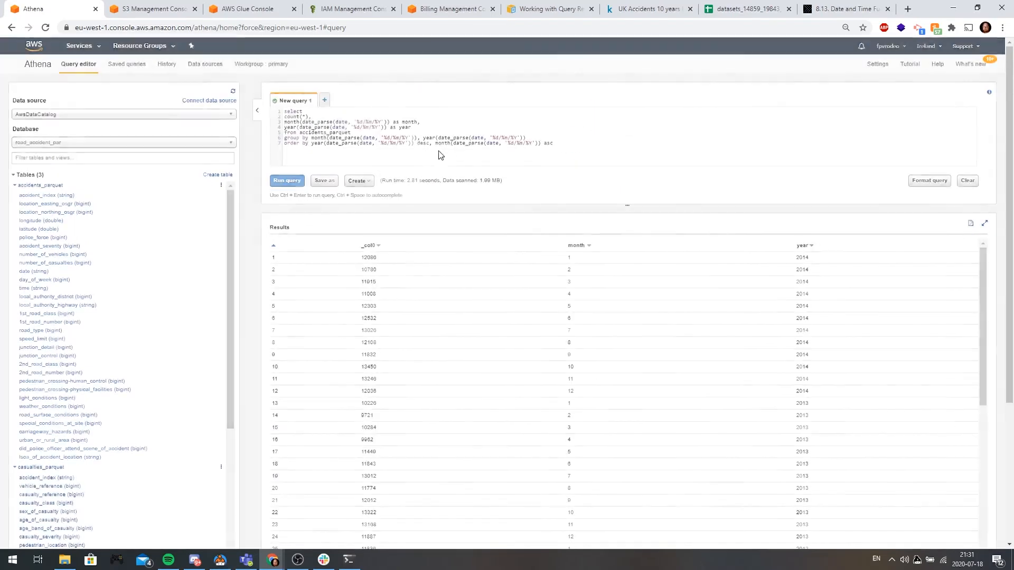
pyautogui.moveTo(585, 144); pyautogui.dragTo(176, 104)
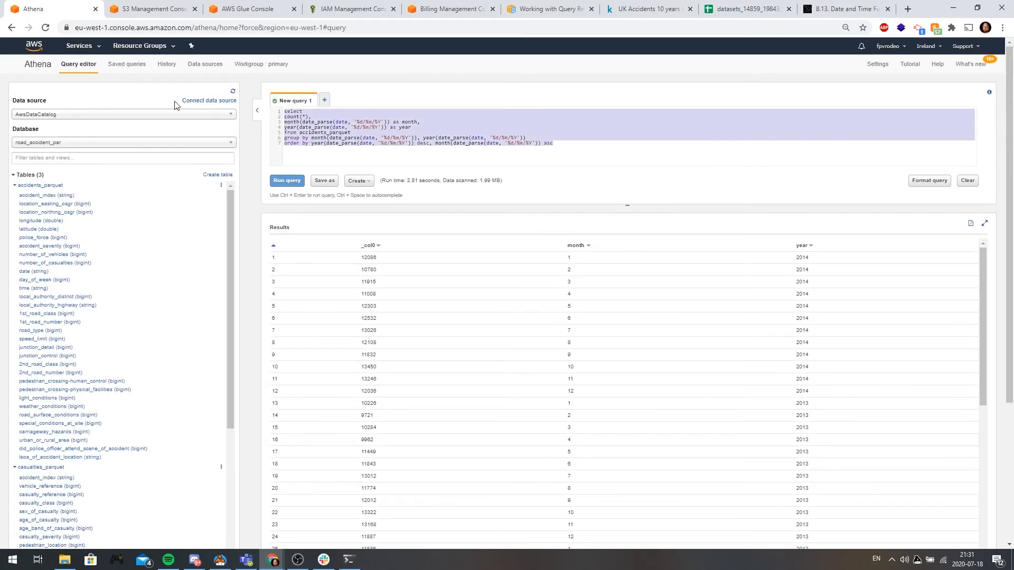
pyautogui.click(620, 153)
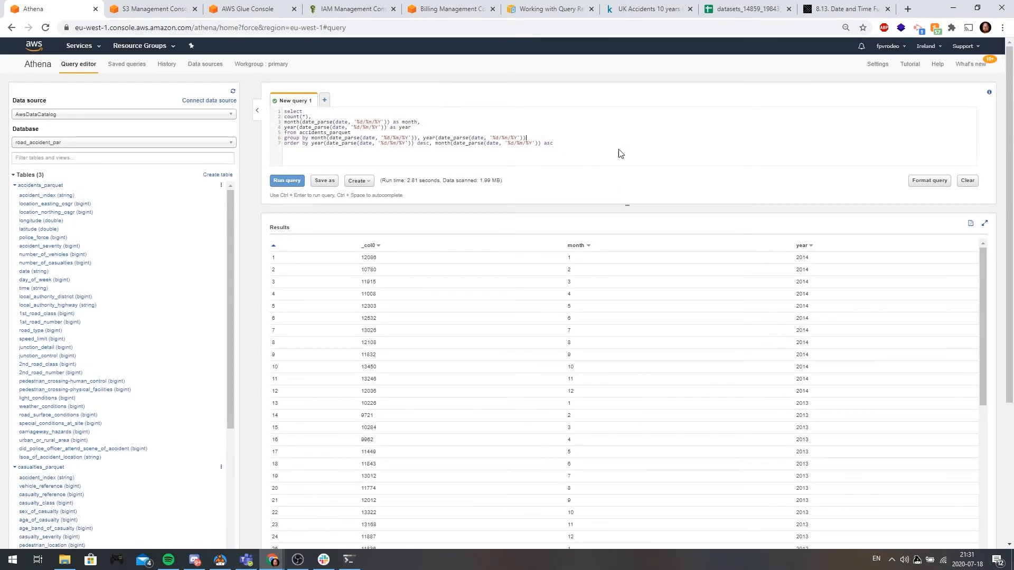
# Look through the query history and reopen the past query "select * from vehicles limit 100"
pyautogui.click(133, 70)
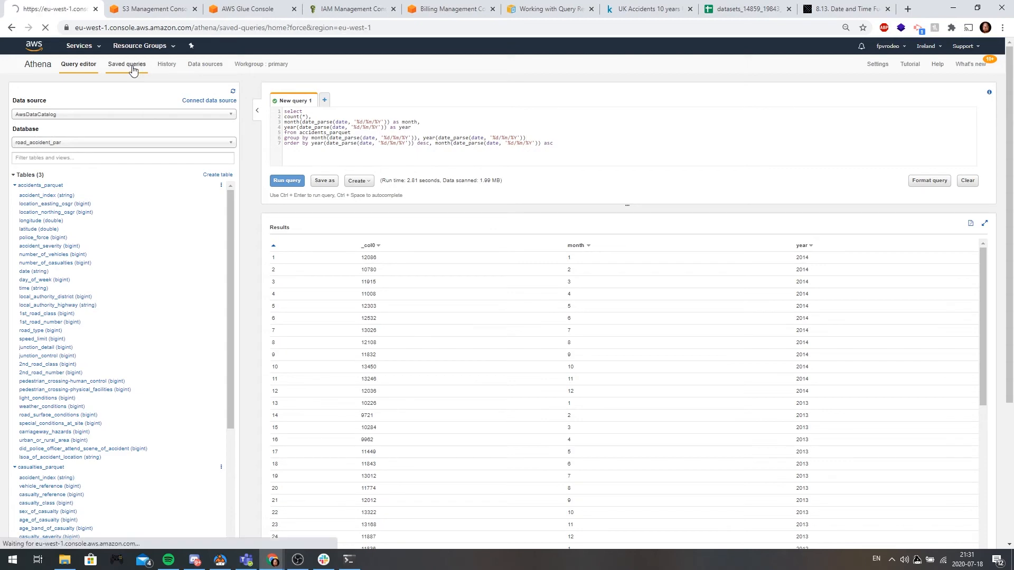
pyautogui.click(168, 66)
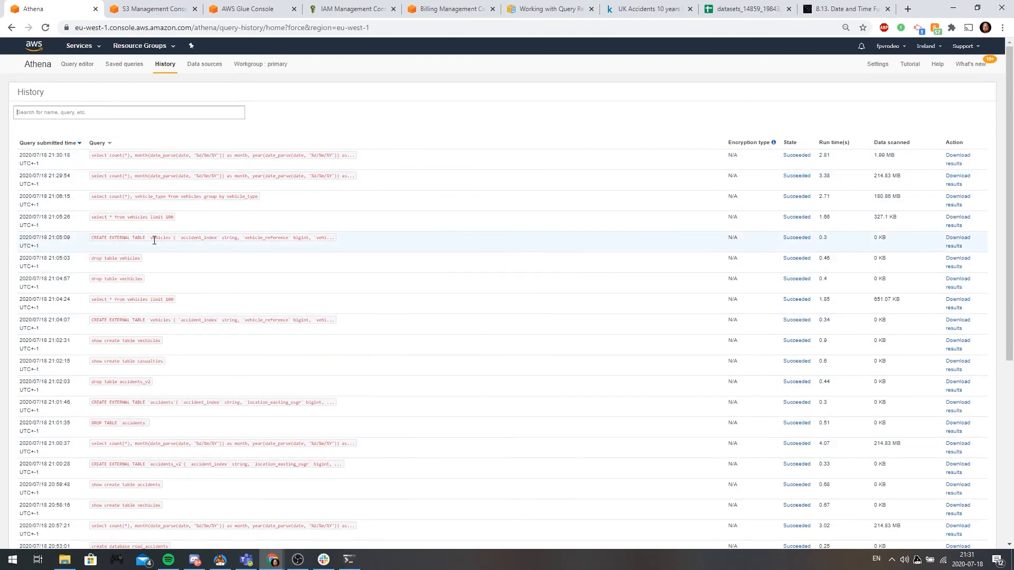
pyautogui.click(155, 218)
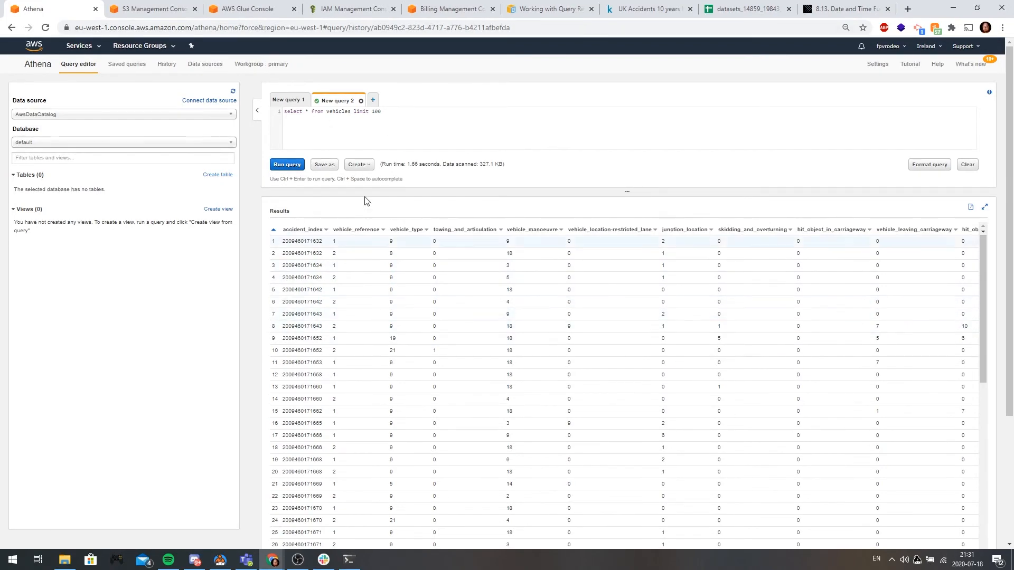
# Switch to S3 and browse the stored result files in the Athena query results bucket under Unsaved/2020/07/18
pyautogui.click(142, 9)
pyautogui.click(76, 78)
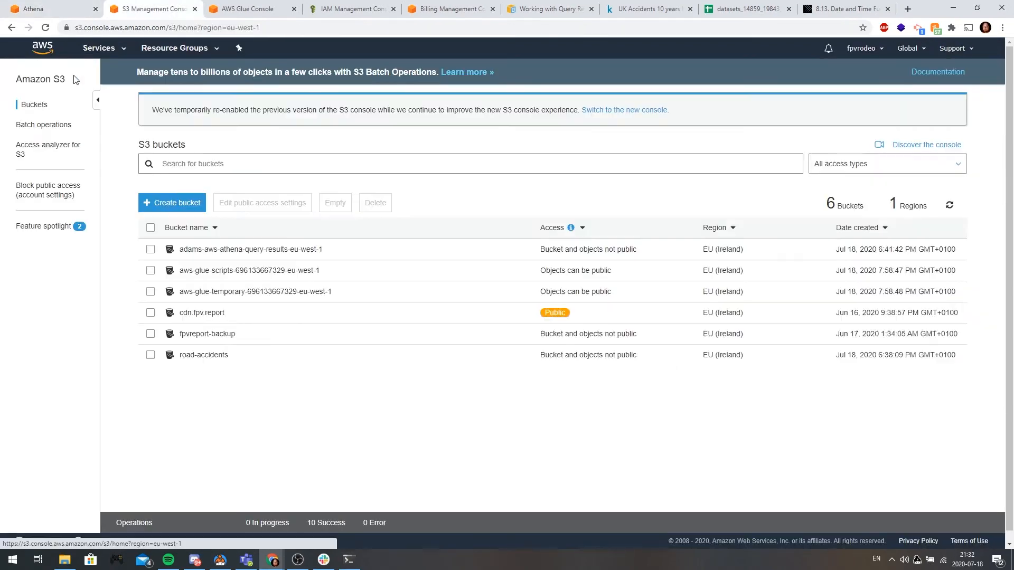
pyautogui.click(229, 256)
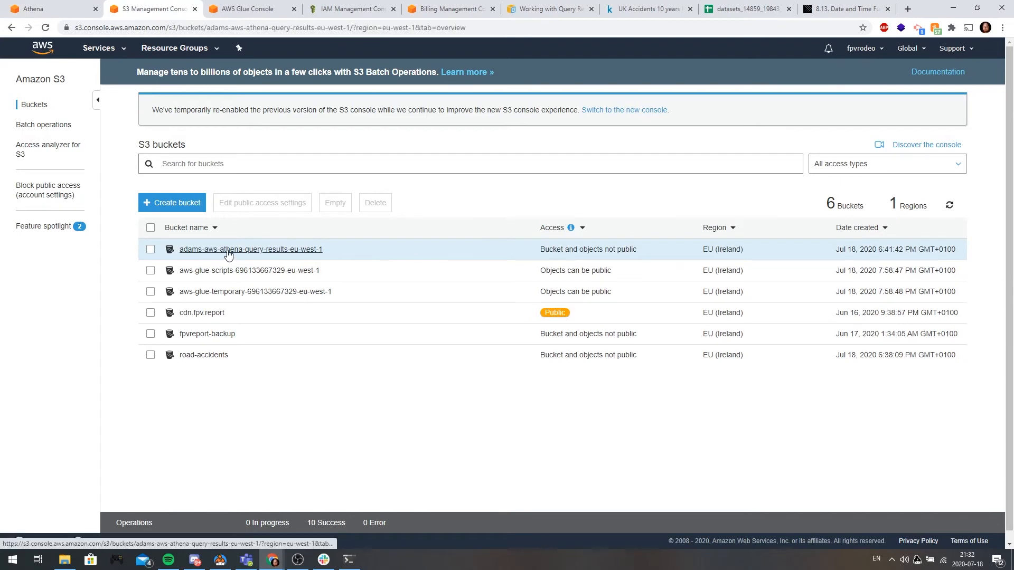
pyautogui.click(107, 284)
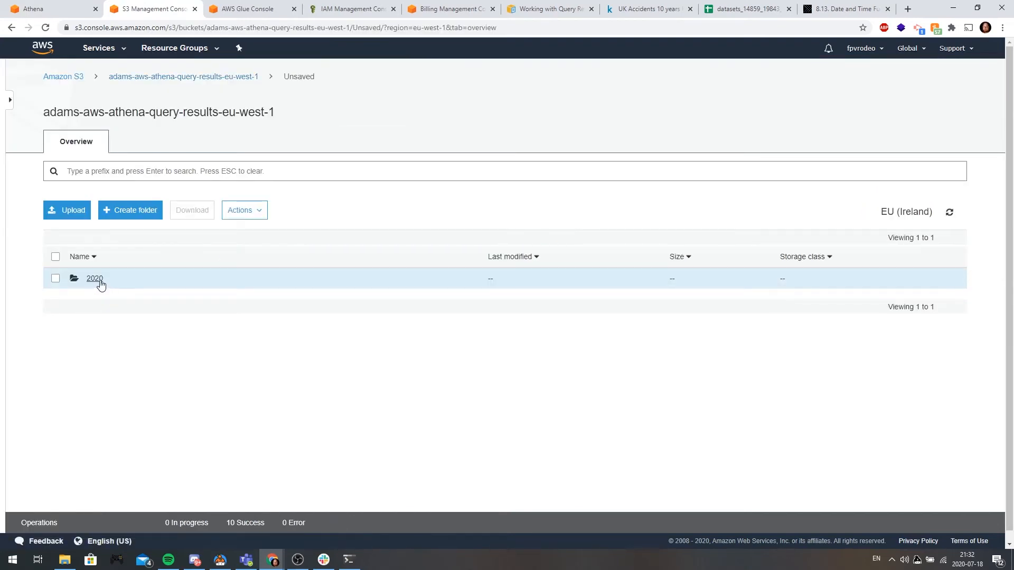
pyautogui.click(97, 281)
pyautogui.click(91, 280)
pyautogui.click(90, 280)
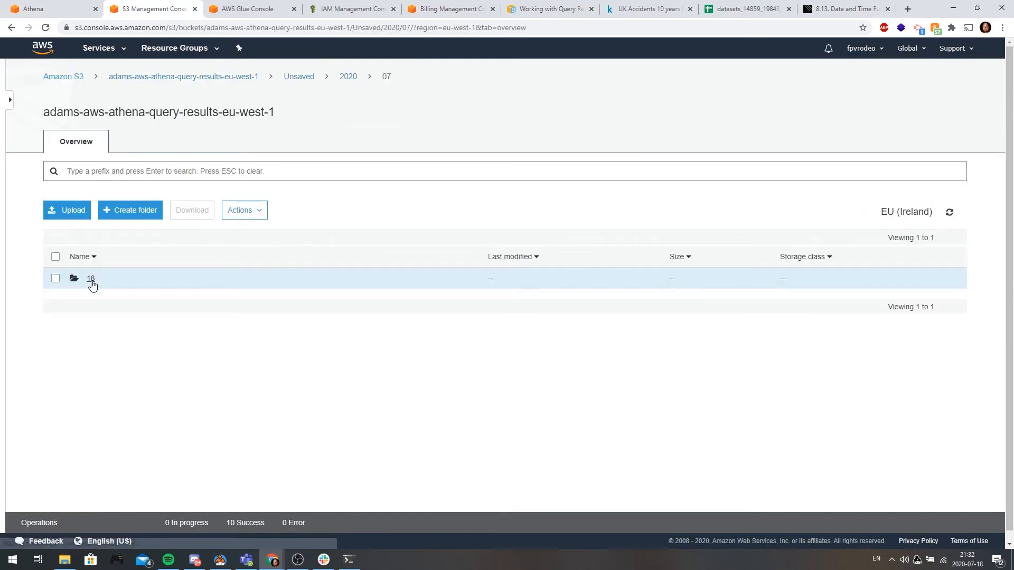
pyautogui.scroll(-3, 293, 288)
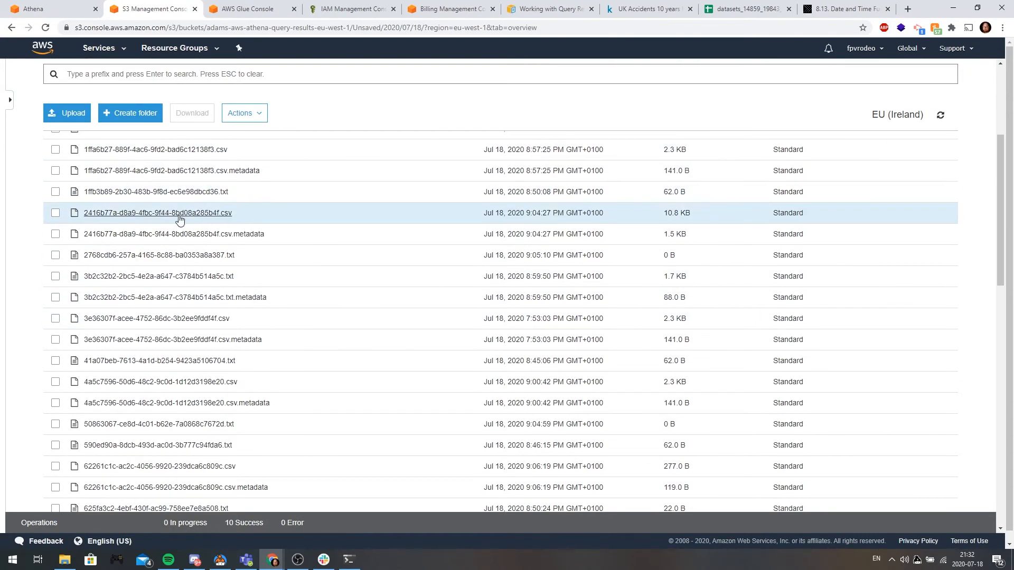
pyautogui.scroll(-2, 245, 218)
pyautogui.scroll(-10, 276, 264)
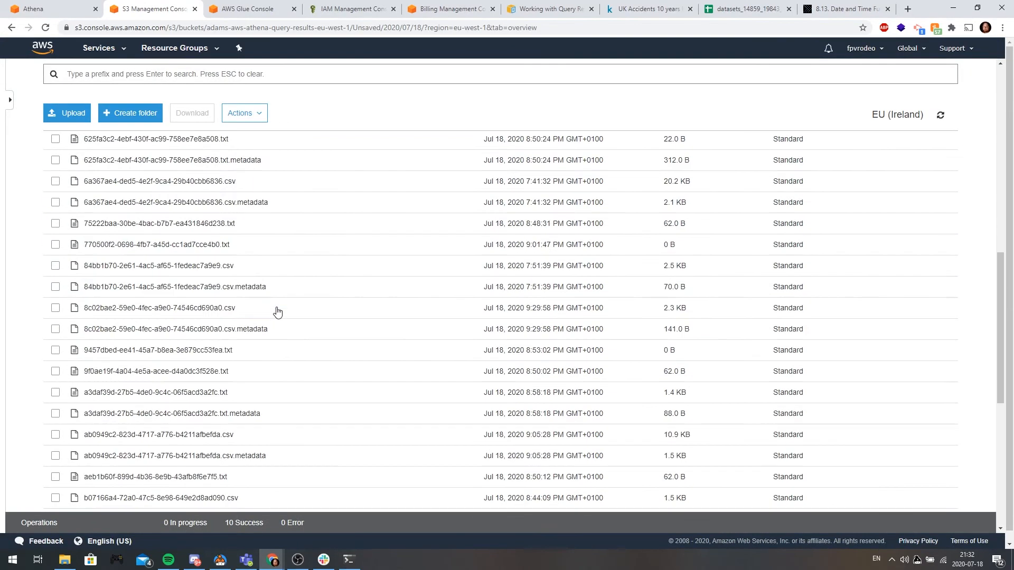
pyautogui.scroll(20, 280, 374)
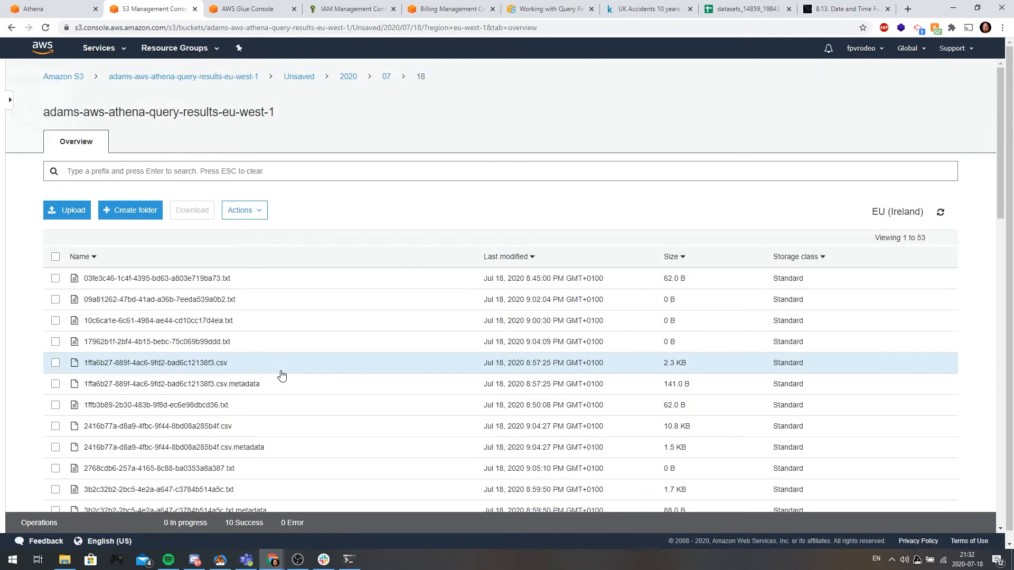
# Search the AWS services for "quick" and open QuickSight
pyautogui.click(252, 9)
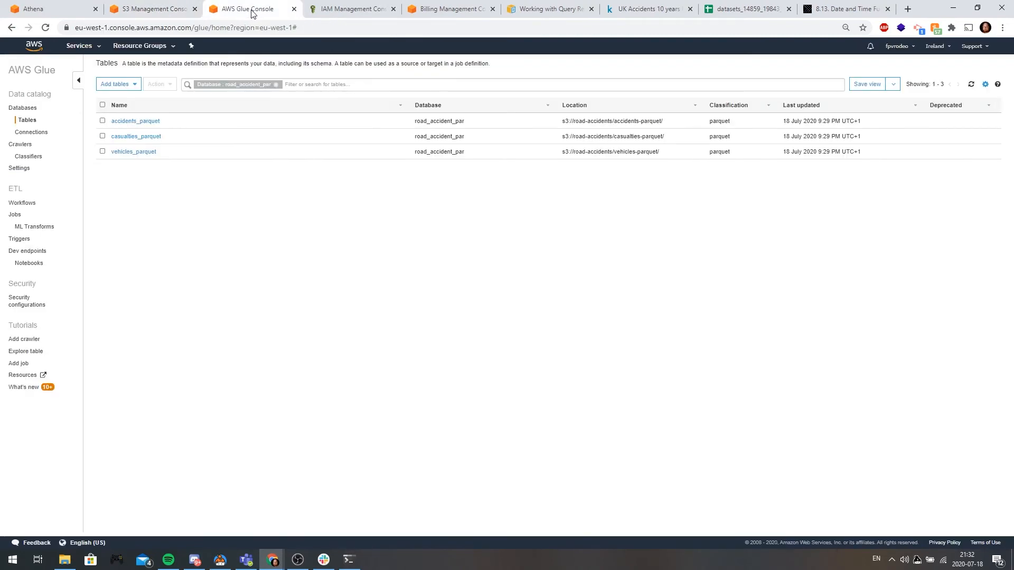
pyautogui.click(32, 9)
pyautogui.click(79, 45)
pyautogui.write('quic')
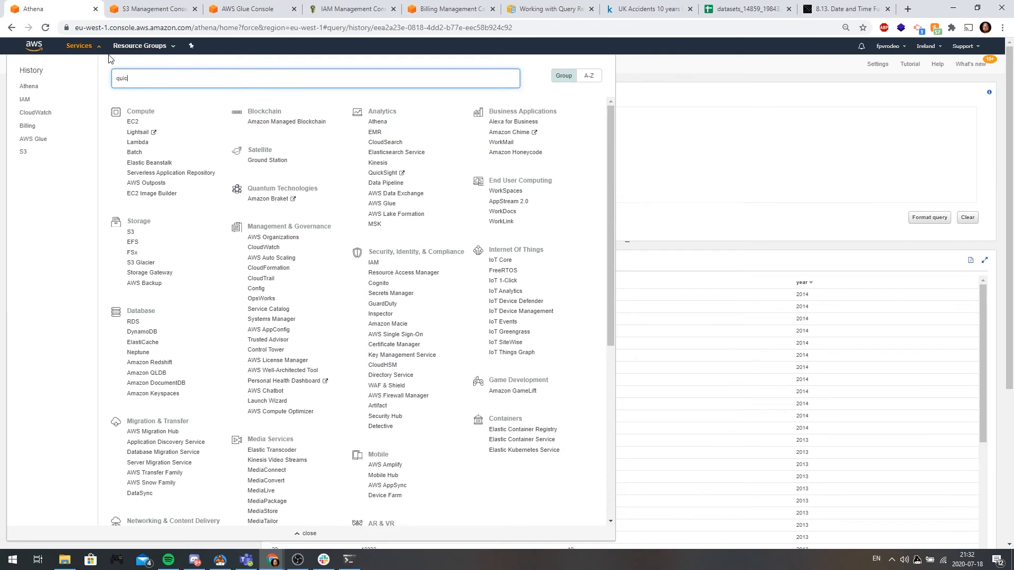
pyautogui.write('k')
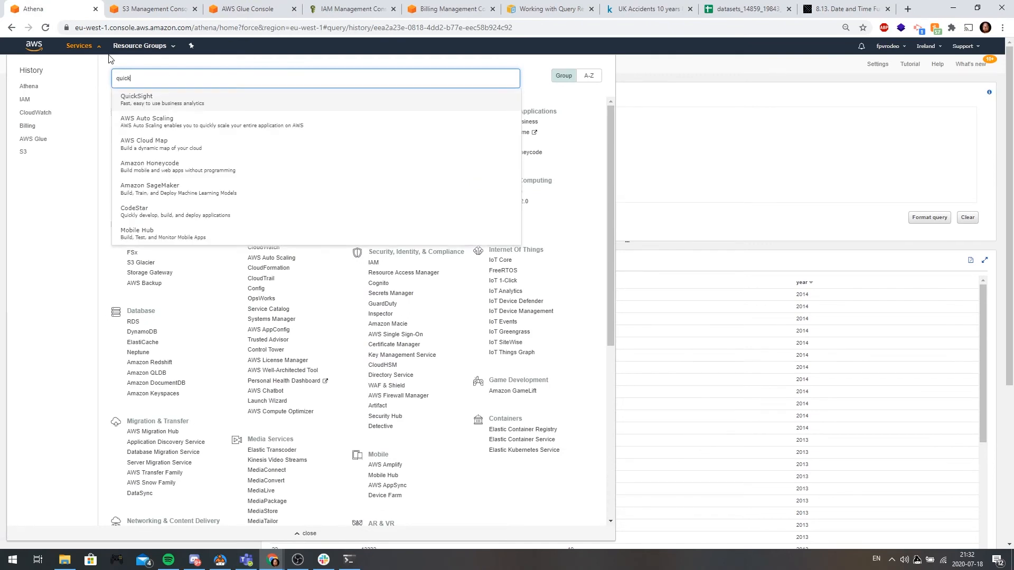
pyautogui.click(168, 105)
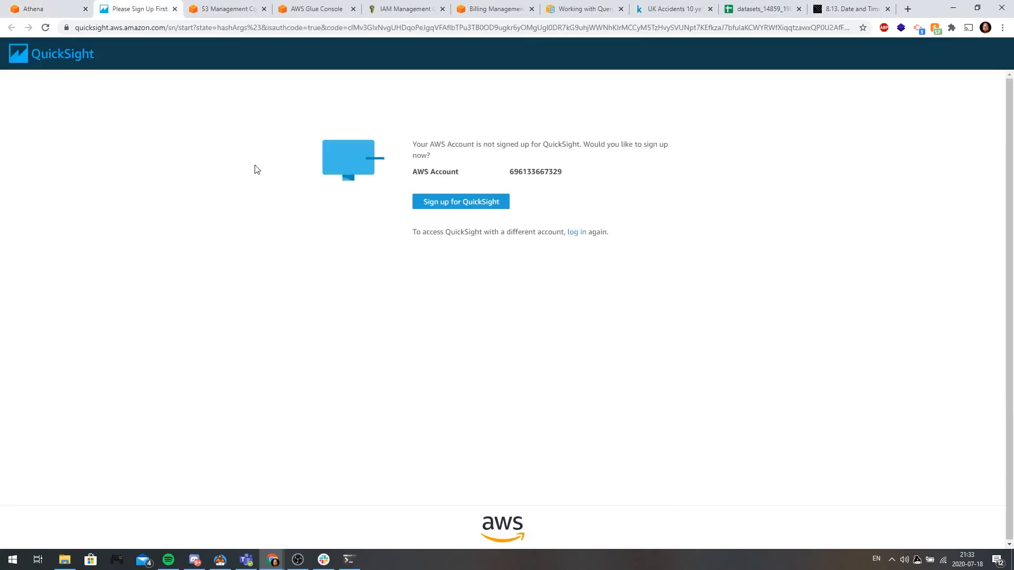
# Start signing up for QuickSight with the Standard edition and set the region to EU (Ireland)
pyautogui.click(443, 211)
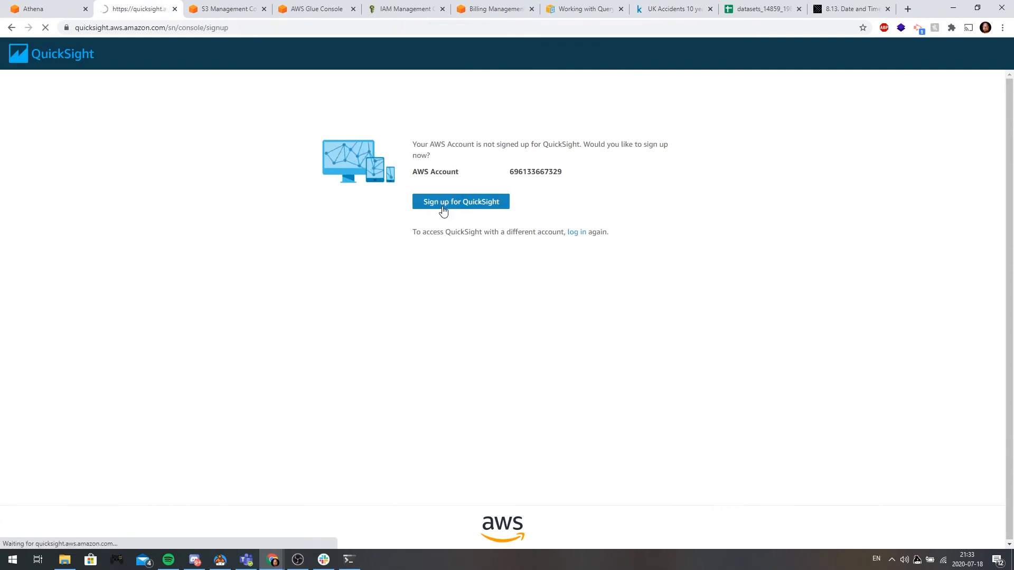
pyautogui.click(460, 201)
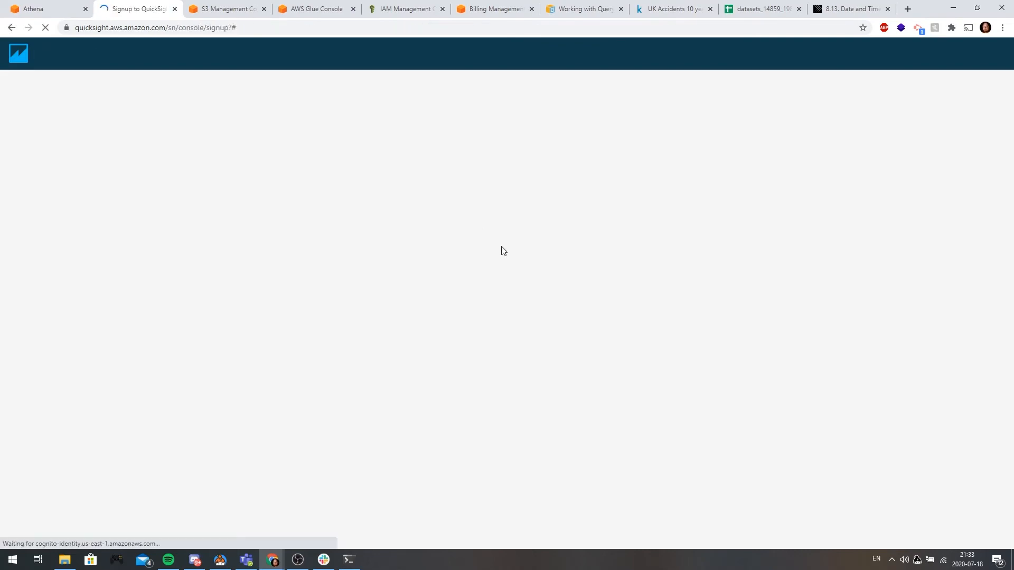
pyautogui.scroll(-5, 746, 445)
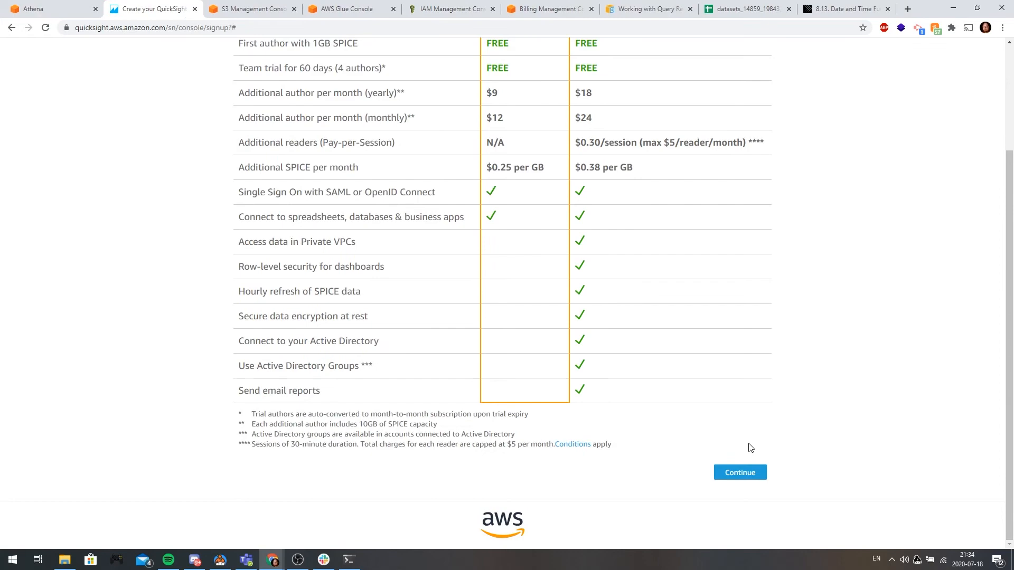
pyautogui.click(743, 475)
pyautogui.click(341, 234)
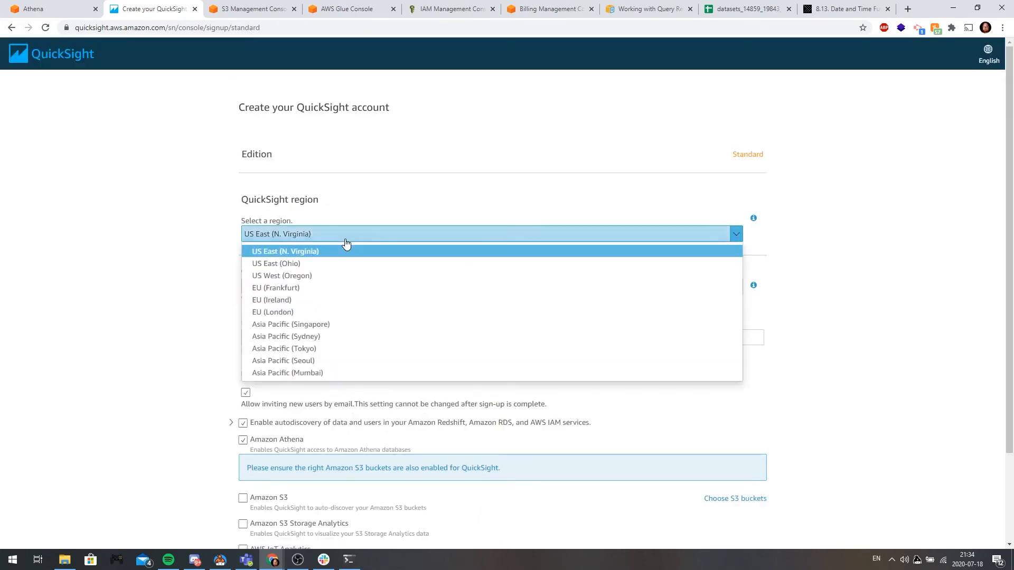
pyautogui.click(270, 300)
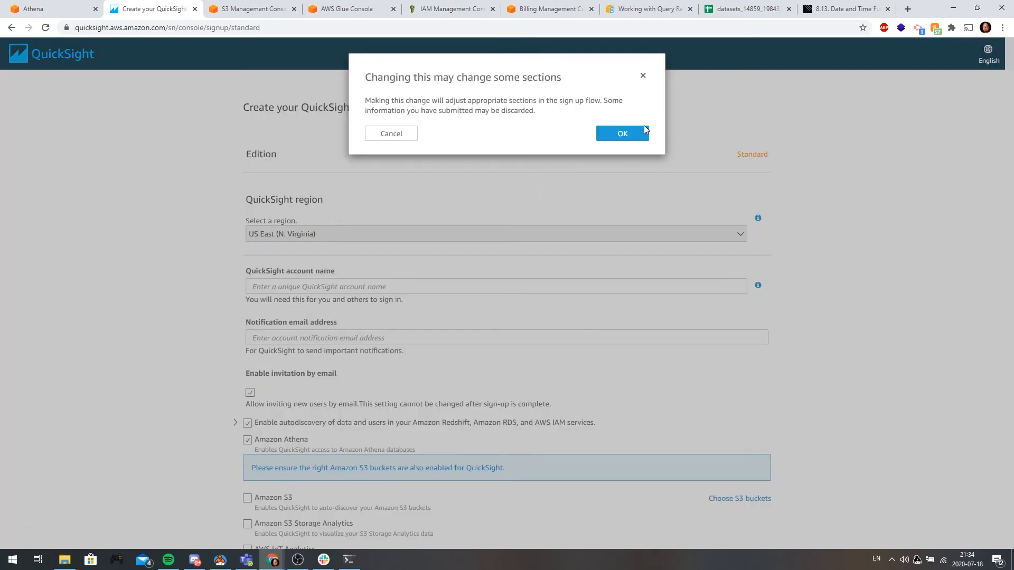
pyautogui.click(625, 136)
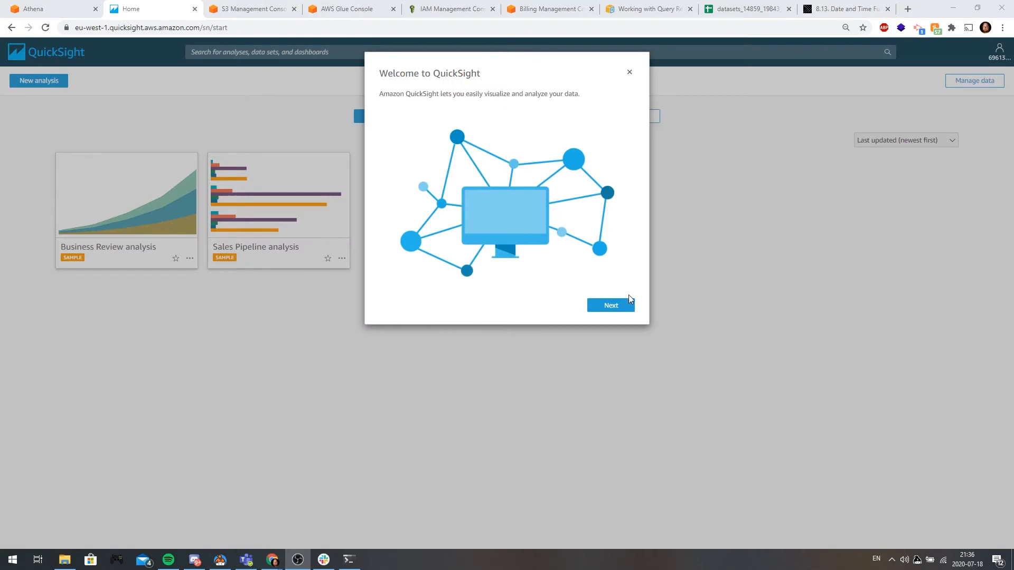
# Go through the QuickSight welcome tour to the end and view the lists of dashboards and analyses
pyautogui.click(607, 305)
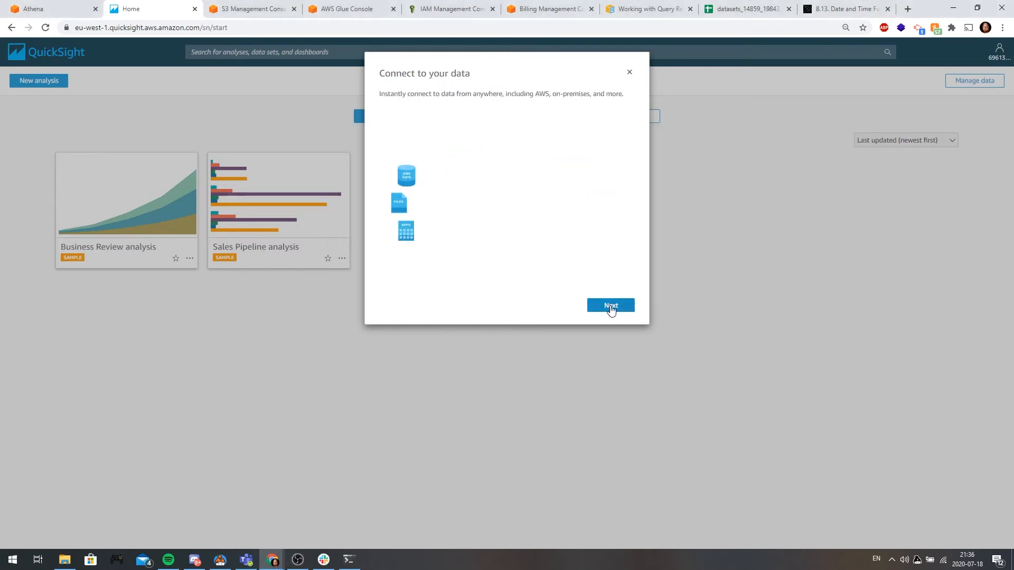
pyautogui.click(610, 306)
pyautogui.click(616, 307)
pyautogui.click(618, 306)
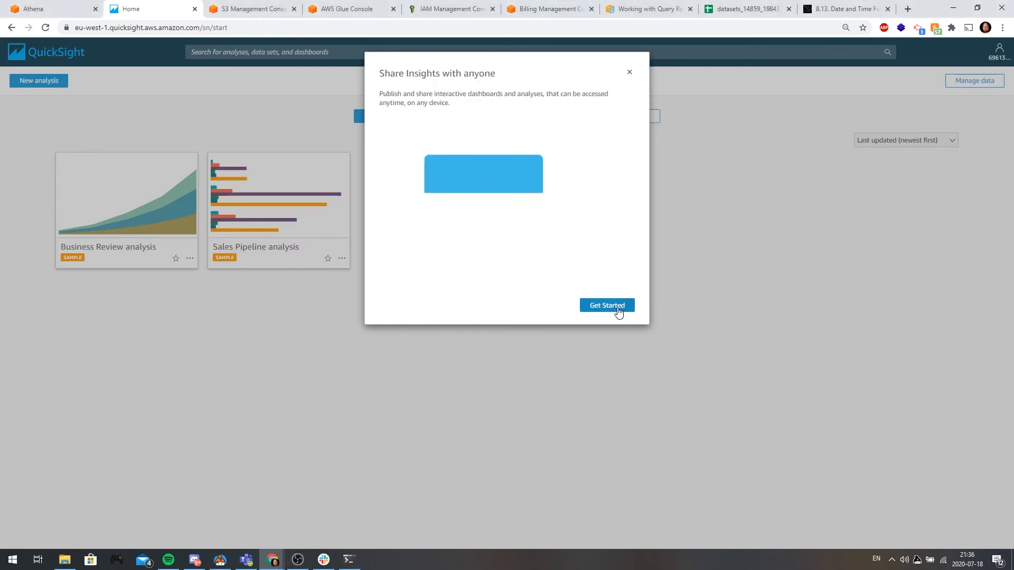
pyautogui.click(607, 305)
pyautogui.click(449, 116)
pyautogui.click(417, 117)
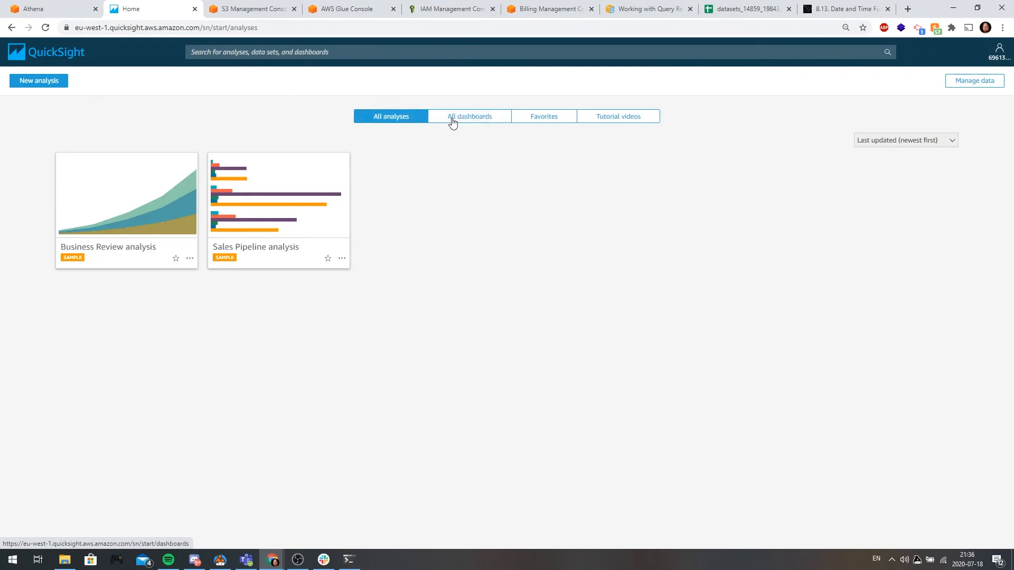
# Start a new data set and create an Athena data source named "RTC - Casualties" using the primary workgroup
pyautogui.click(452, 120)
pyautogui.click(407, 117)
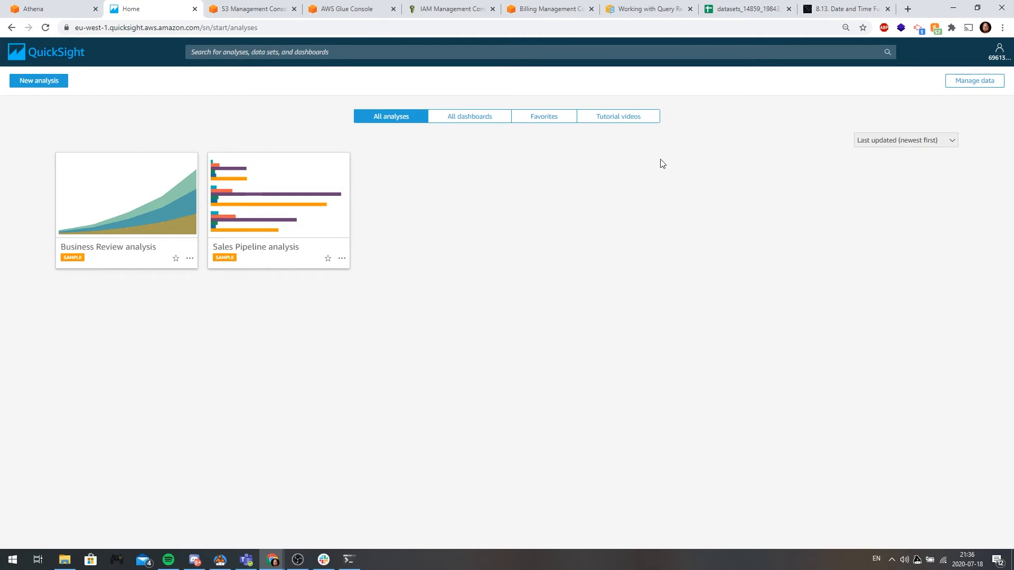
pyautogui.click(975, 86)
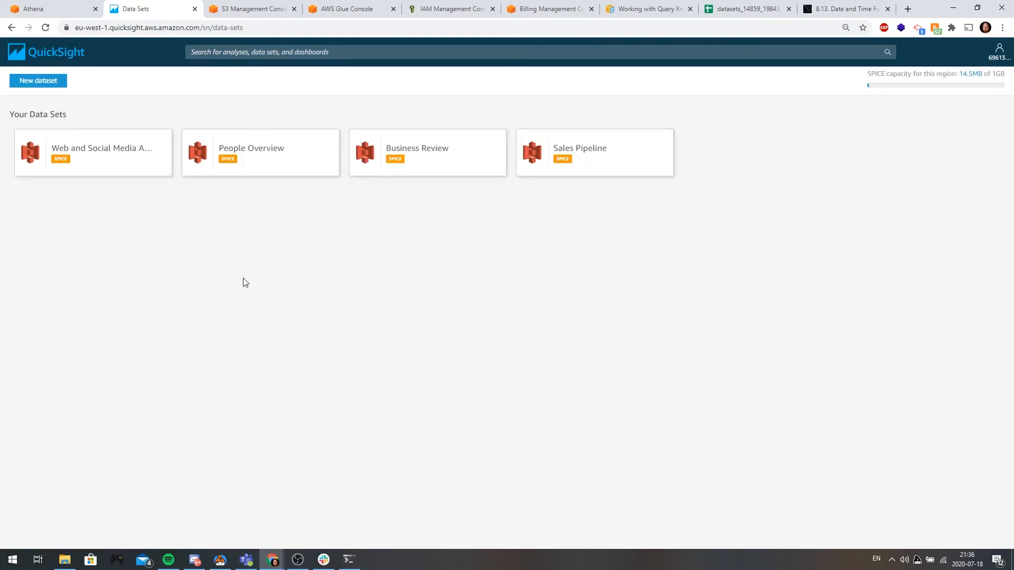
pyautogui.click(51, 83)
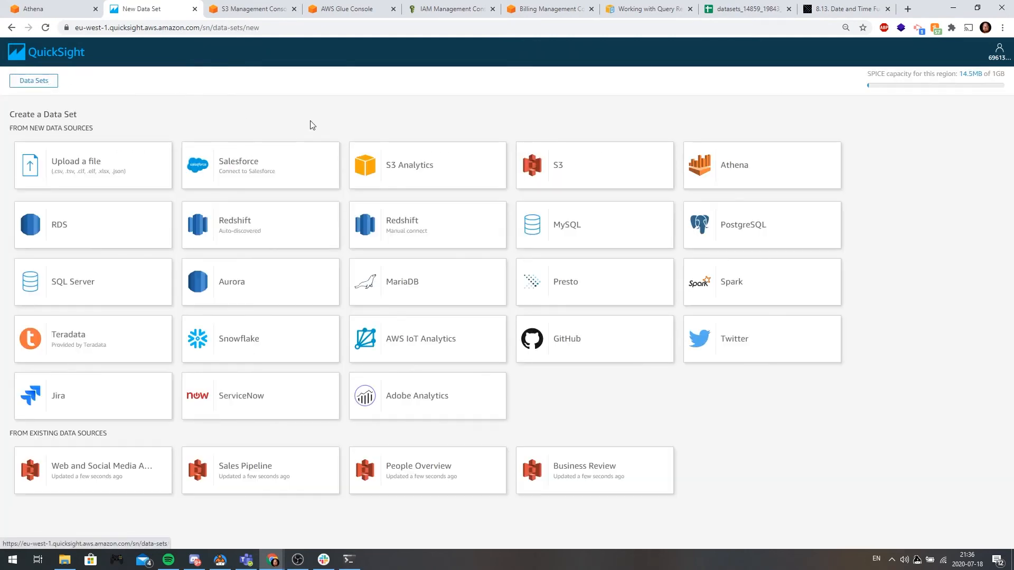
pyautogui.click(741, 164)
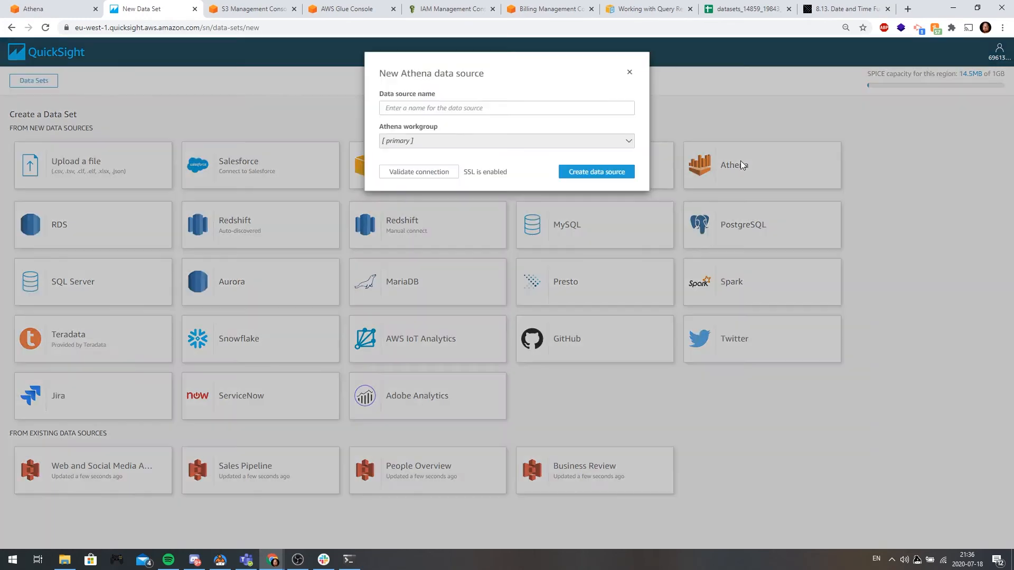
pyautogui.click(571, 108)
pyautogui.write('Ve')
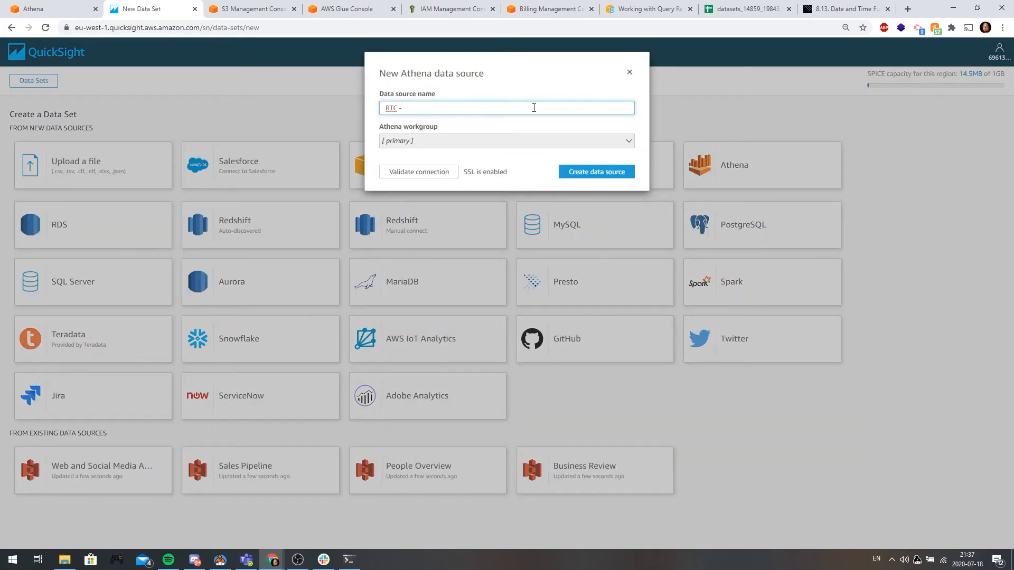
pyautogui.write('C - Casualties')
pyautogui.press('Tab')
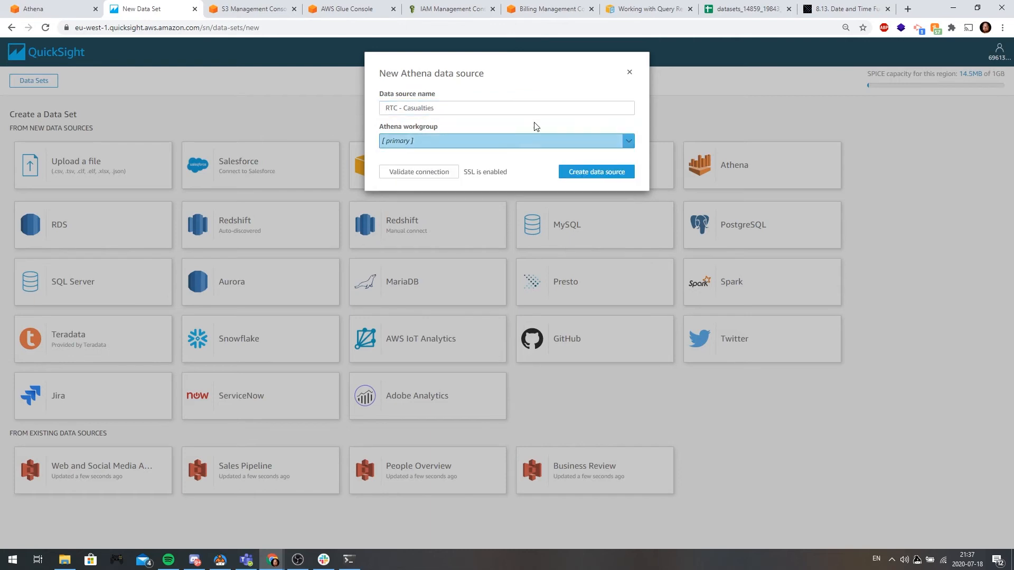
pyautogui.click(596, 172)
# Try to preview the casualties_parquet table from the road_accident_par database and inspect the query error's details
pyautogui.click(498, 125)
pyautogui.click(442, 152)
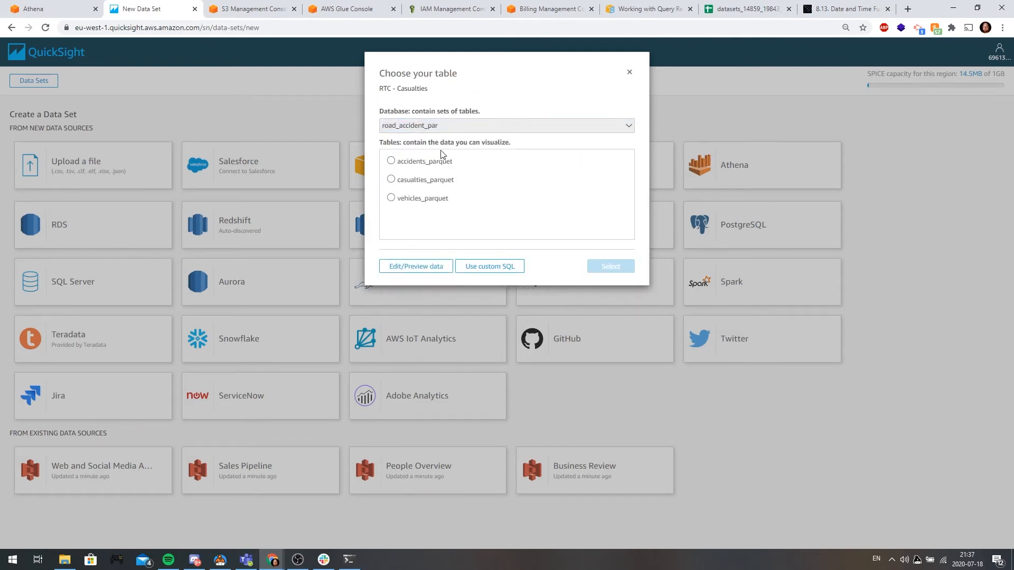
pyautogui.click(392, 179)
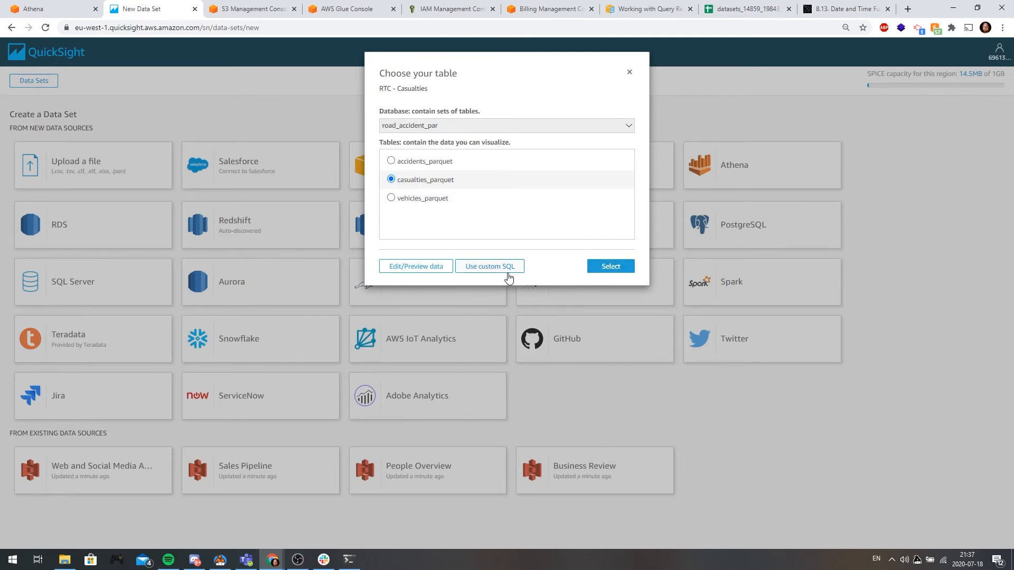
pyautogui.click(423, 270)
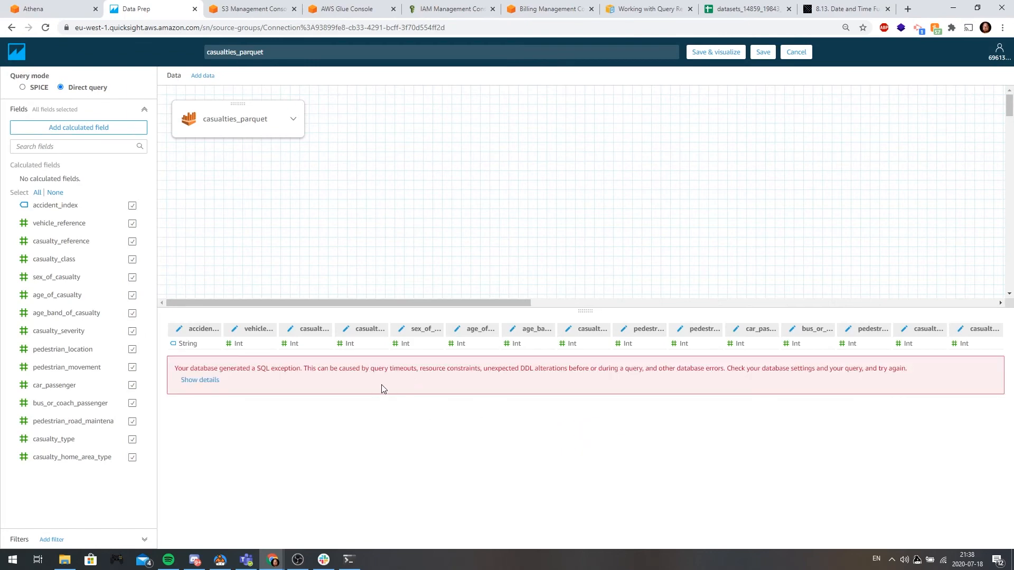
pyautogui.click(201, 382)
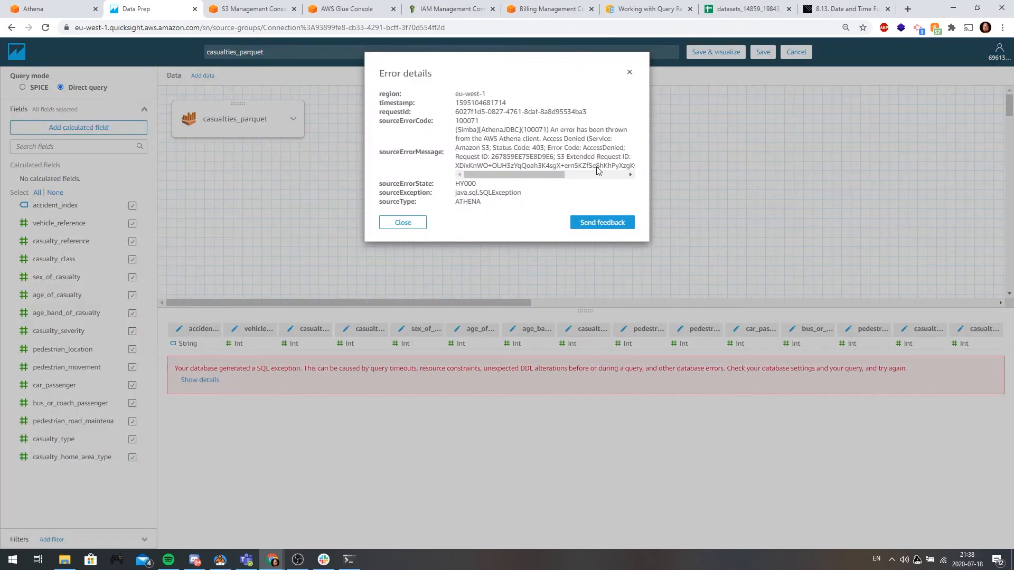
pyautogui.moveTo(528, 174); pyautogui.dragTo(472, 174)
# Switch to Athena and run "select * from casualties_parquet limit 100;" in a new query
pyautogui.click(42, 10)
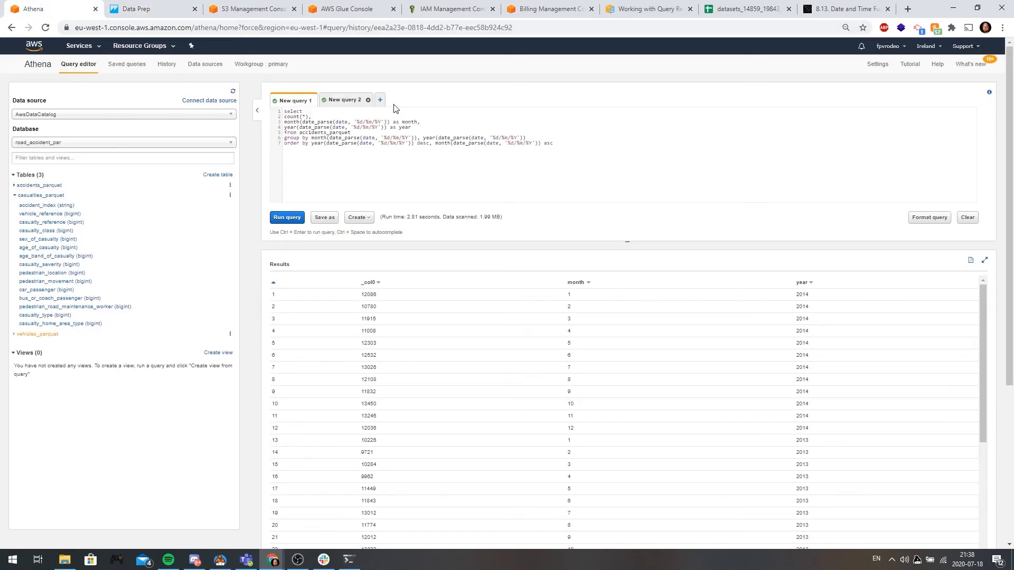
pyautogui.click(50, 196)
pyautogui.click(381, 100)
pyautogui.write('seelct')
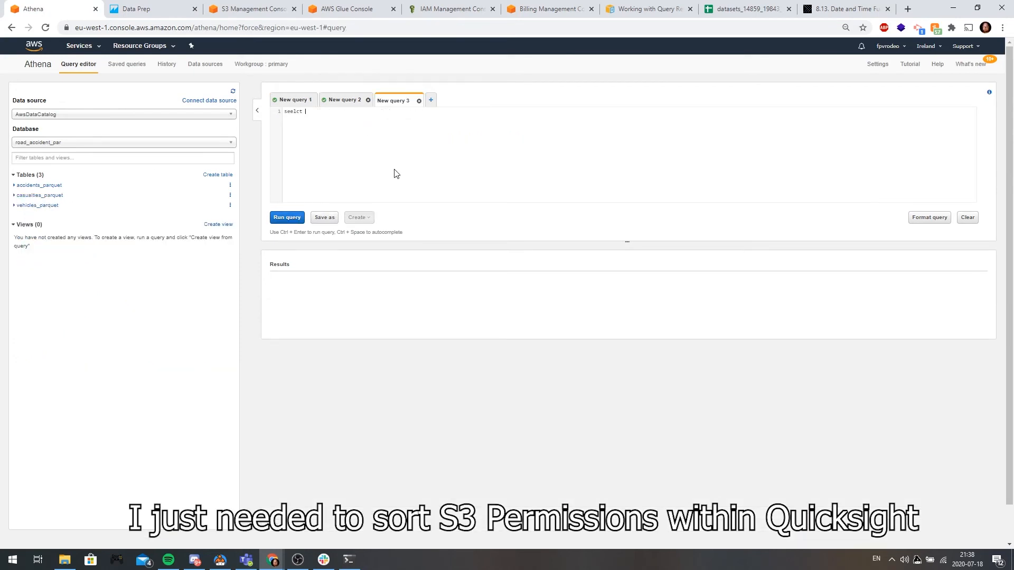
pyautogui.hotkey('ctrl', 'space')
pyautogui.press('BackSpace')
pyautogui.press('BackSpace')
pyautogui.write('ualties_parquet limit 100;')
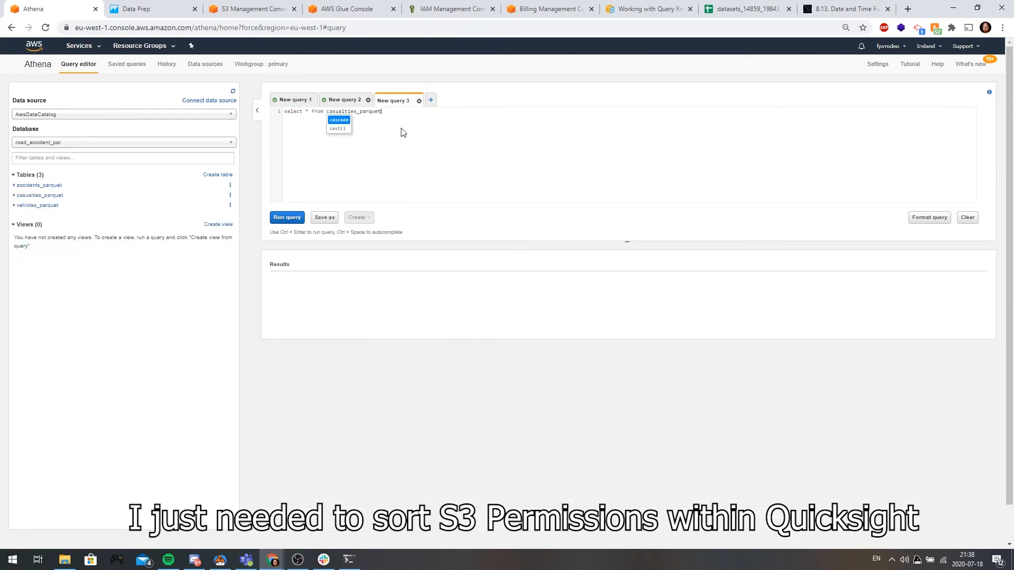
pyautogui.hotkey('ctrl', 'Return')
# Return to QuickSight, dismiss the error details and enable Amazon S3 in QuickSight's access to AWS services
pyautogui.click(200, 9)
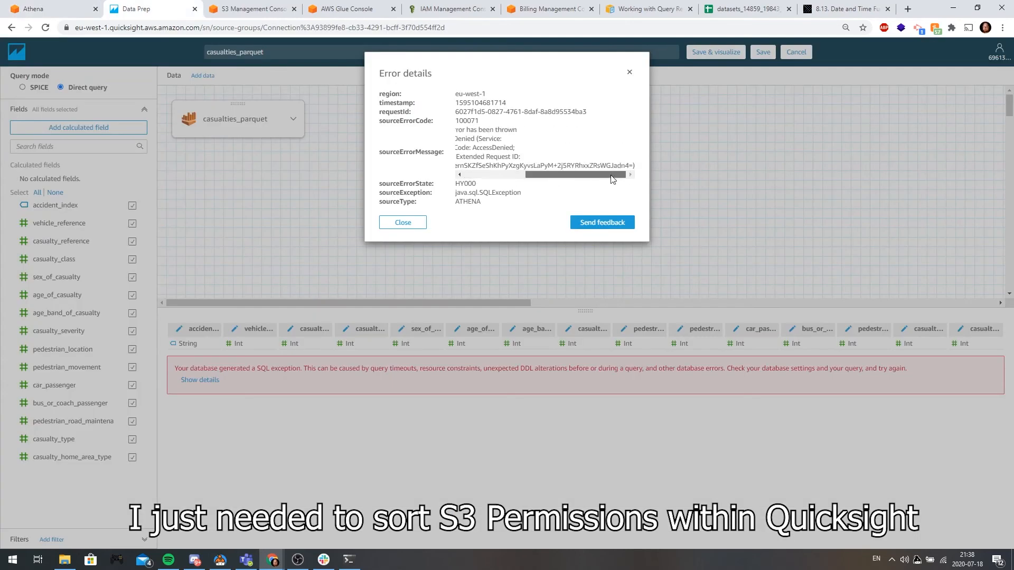
pyautogui.click(403, 222)
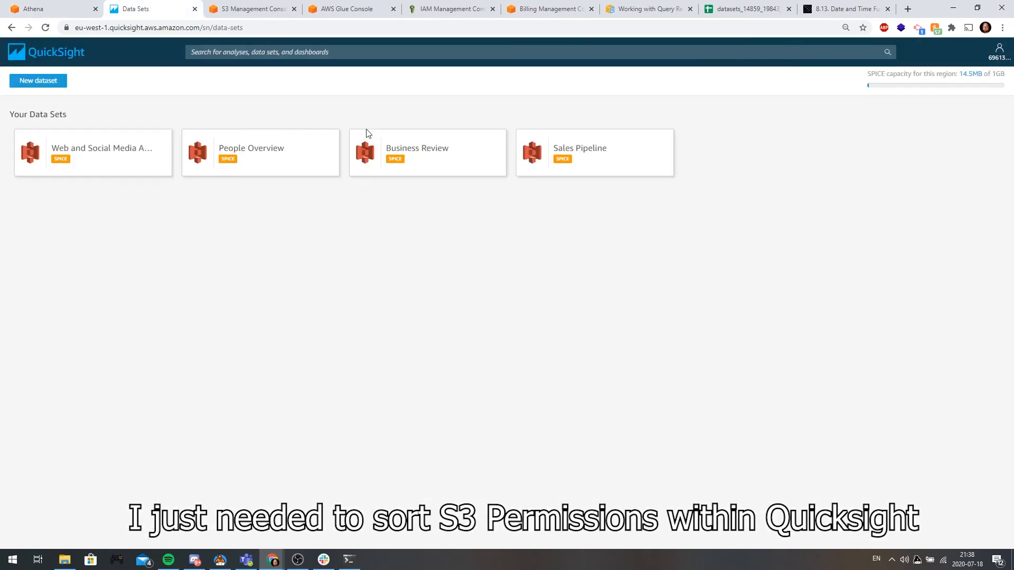
pyautogui.click(999, 52)
pyautogui.click(950, 72)
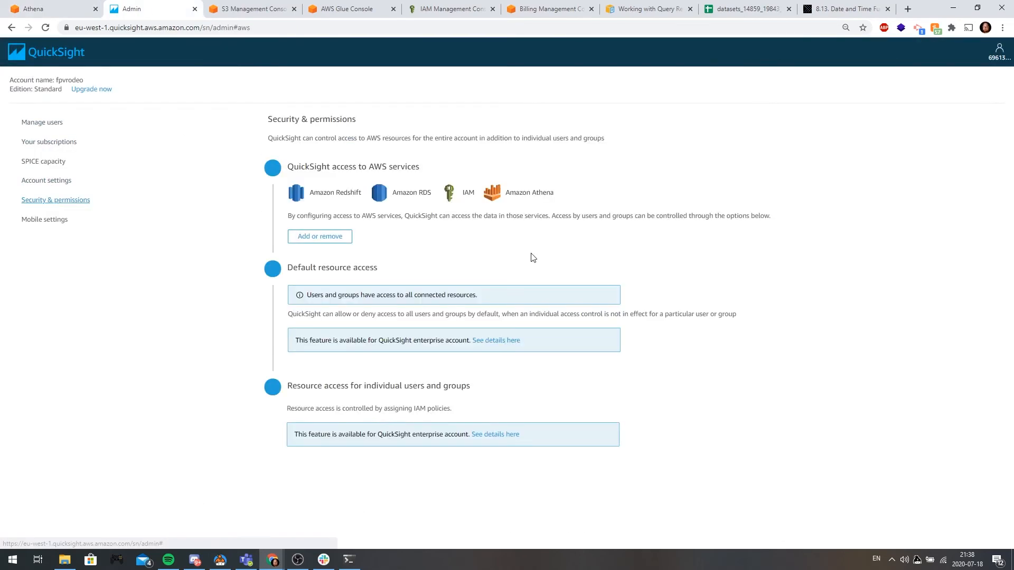
pyautogui.click(319, 238)
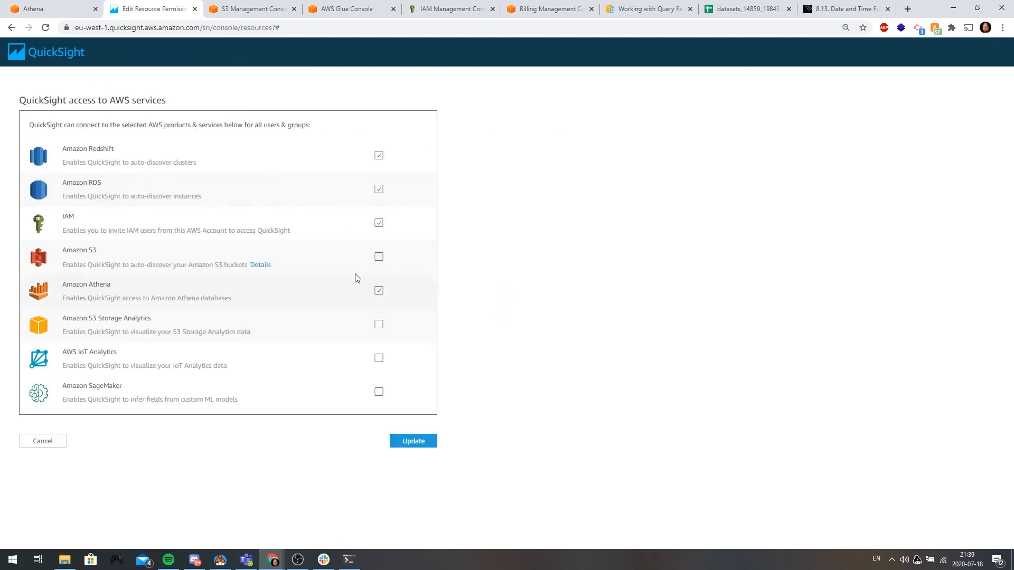
pyautogui.click(378, 257)
pyautogui.click(317, 314)
pyautogui.click(556, 315)
pyautogui.click(702, 357)
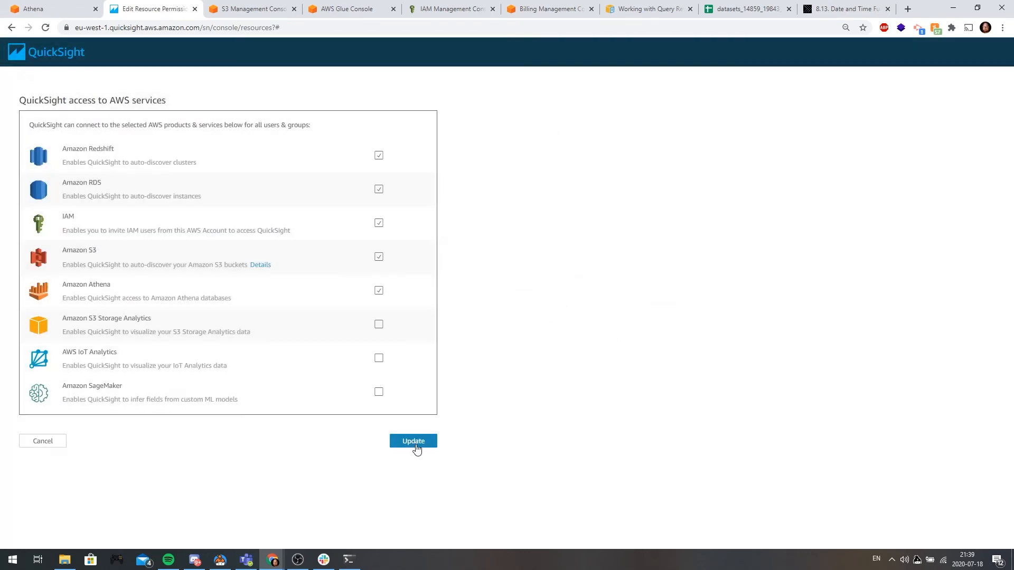
pyautogui.click(414, 441)
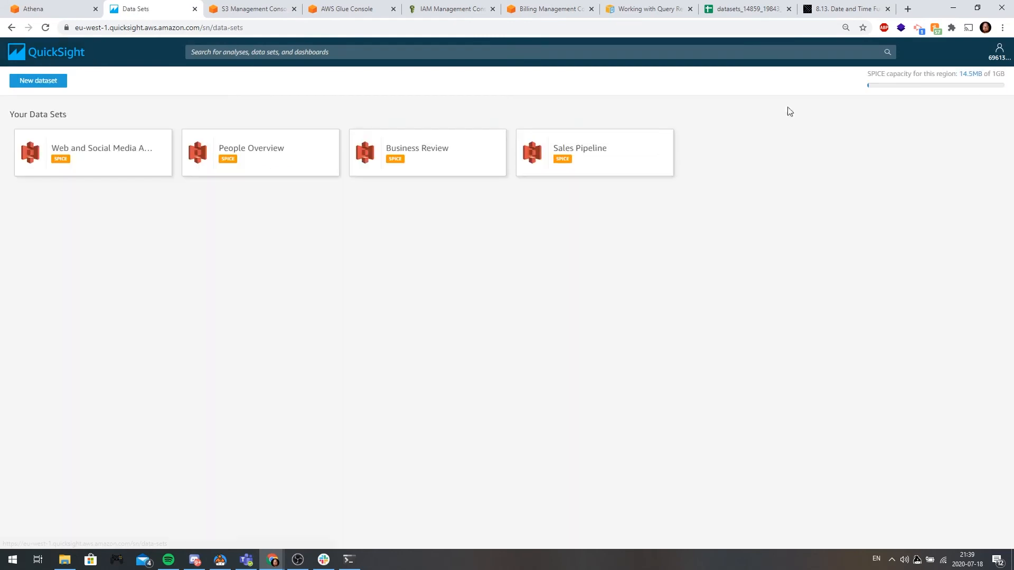
# Start a new data set from the existing RTC - Casualties source and update that data source with its name and workgroup kept
pyautogui.click(38, 80)
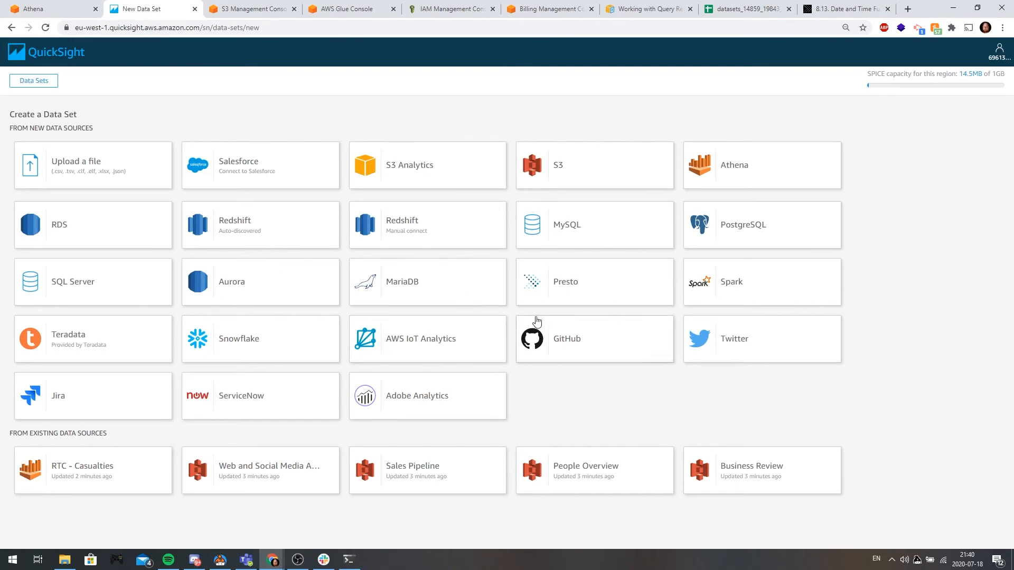
pyautogui.click(92, 474)
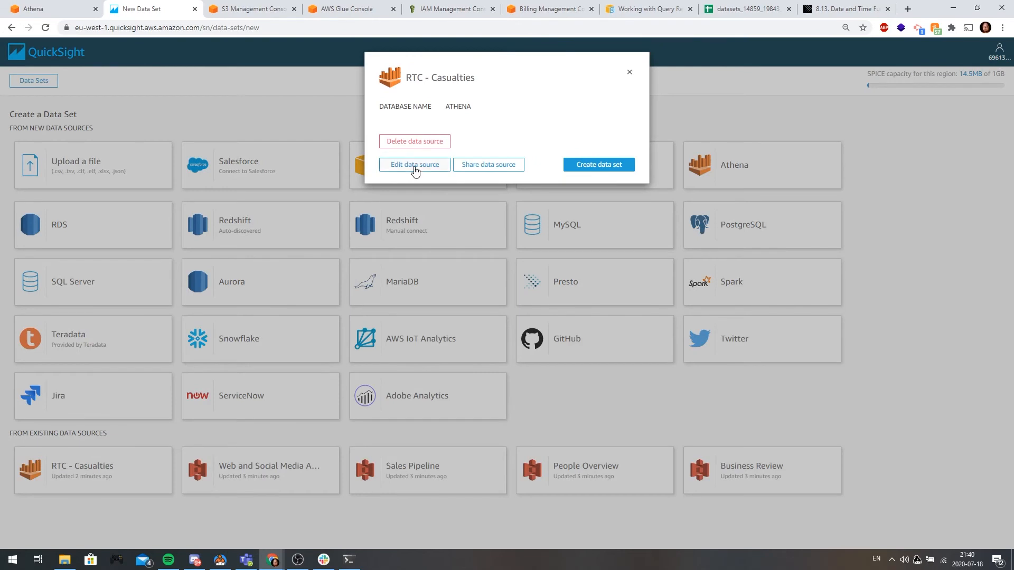
pyautogui.click(415, 166)
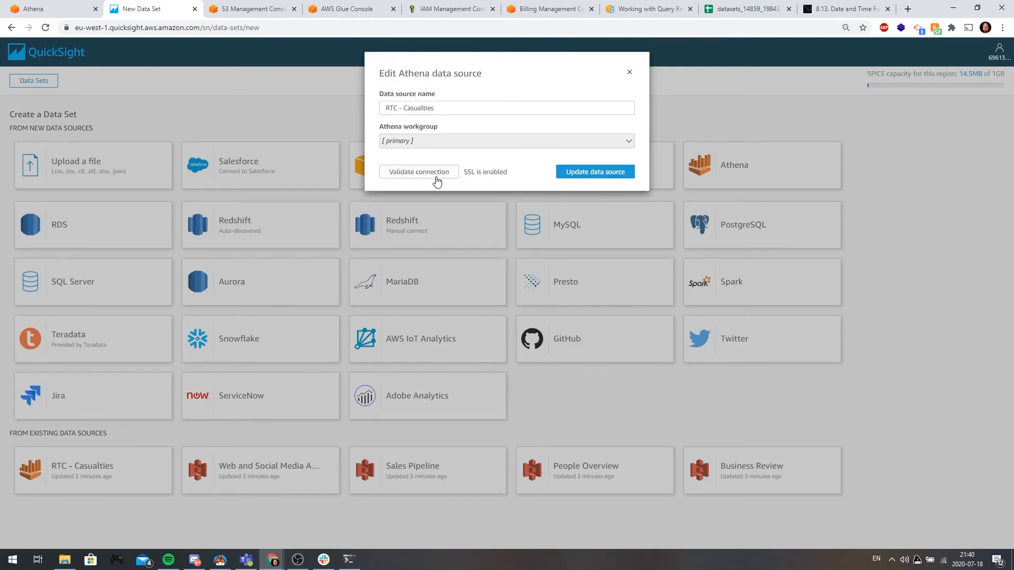
pyautogui.click(576, 176)
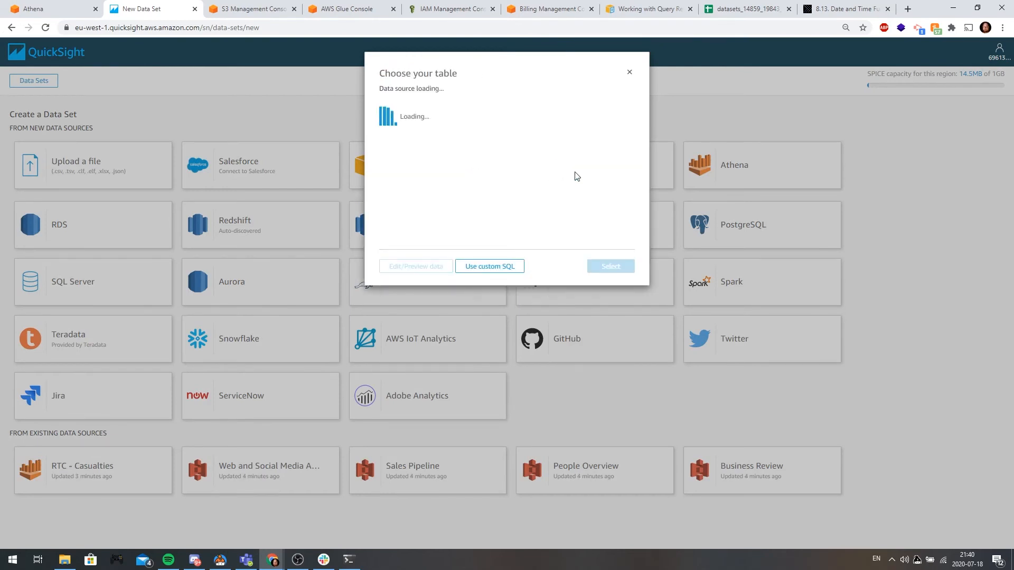
# Load the casualties_parquet table from the road_accident_par database for preparation and save it as a data set
pyautogui.click(594, 127)
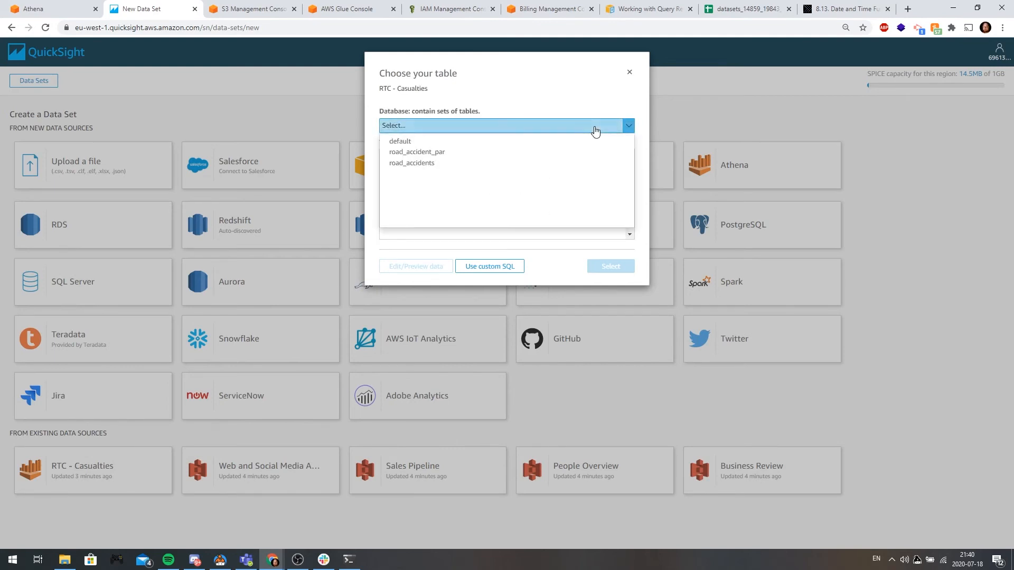
pyautogui.click(465, 152)
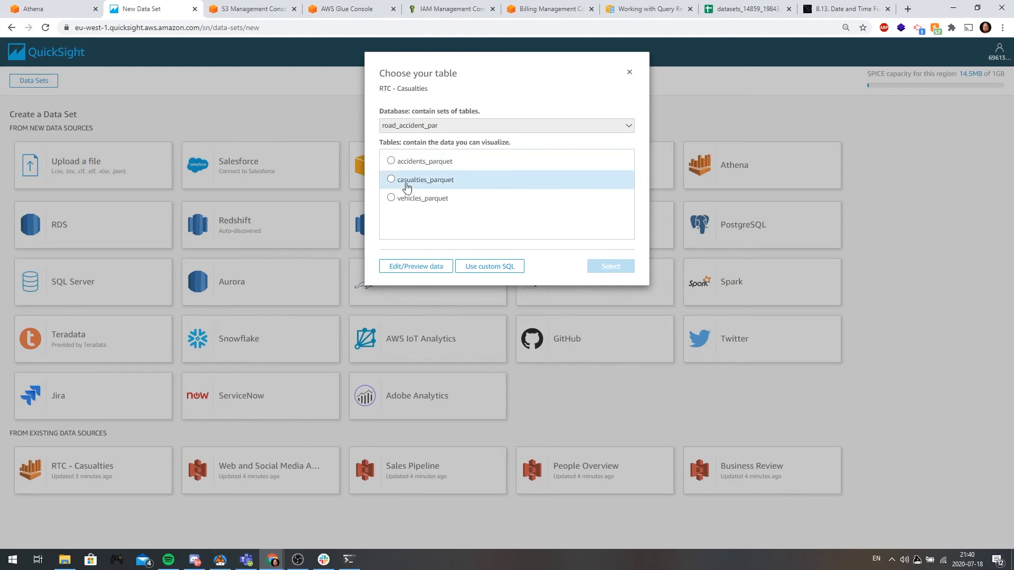
pyautogui.click(412, 181)
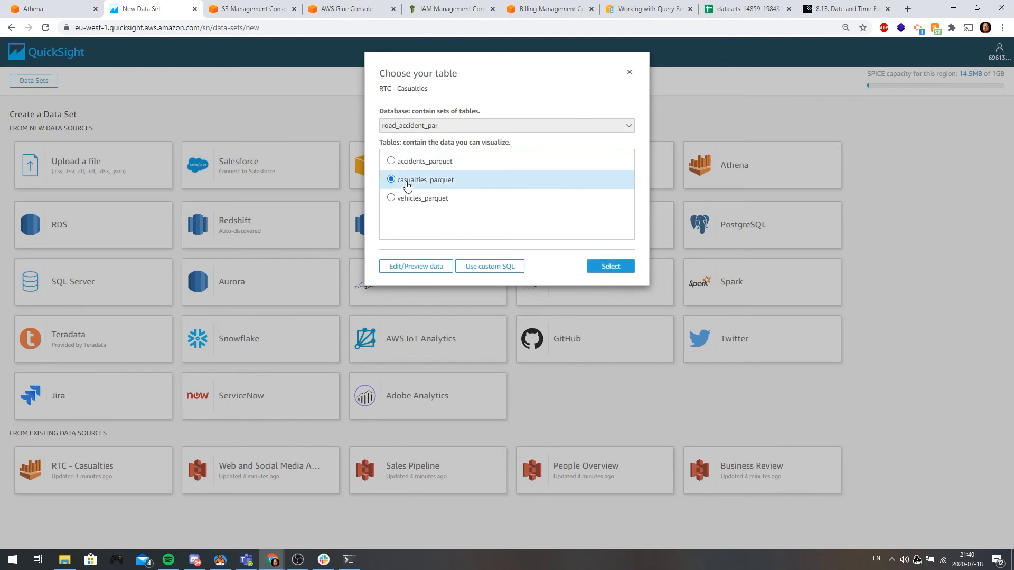
pyautogui.click(411, 267)
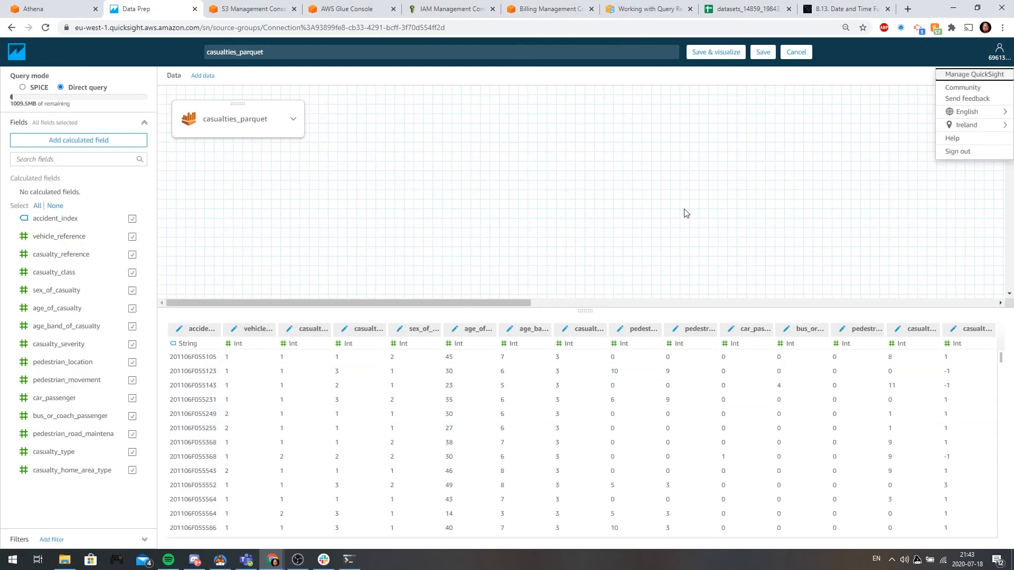
pyautogui.click(762, 55)
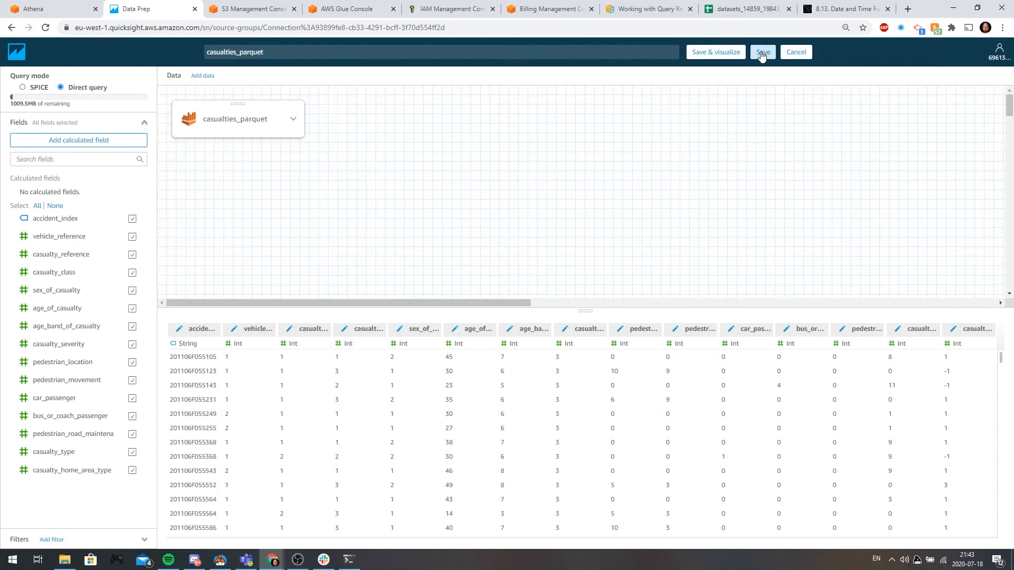
pyautogui.click(762, 55)
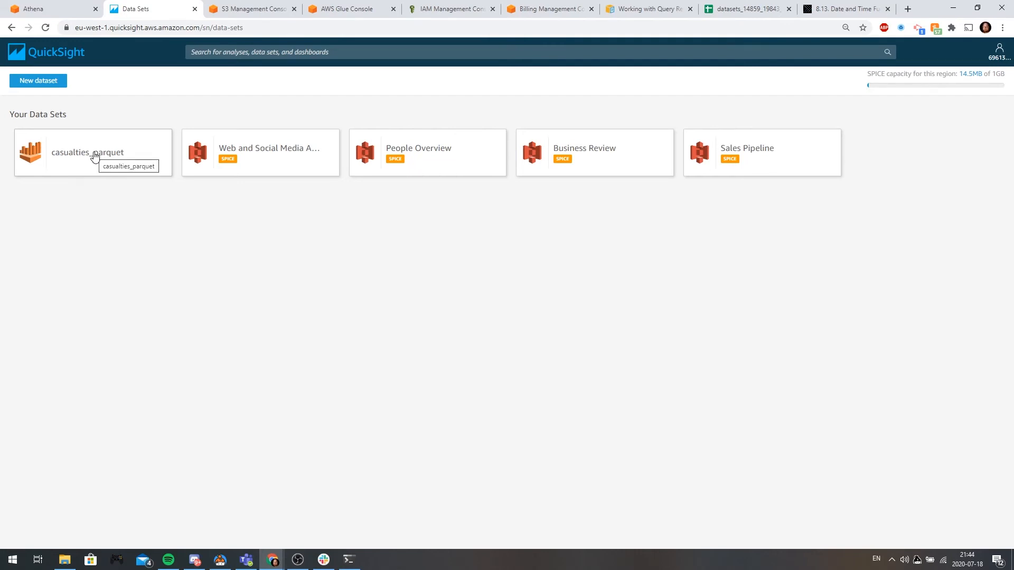
# Create an analysis from the casualties_parquet data set and assign age_band_of_casualty to the heat map's rows
pyautogui.click(95, 156)
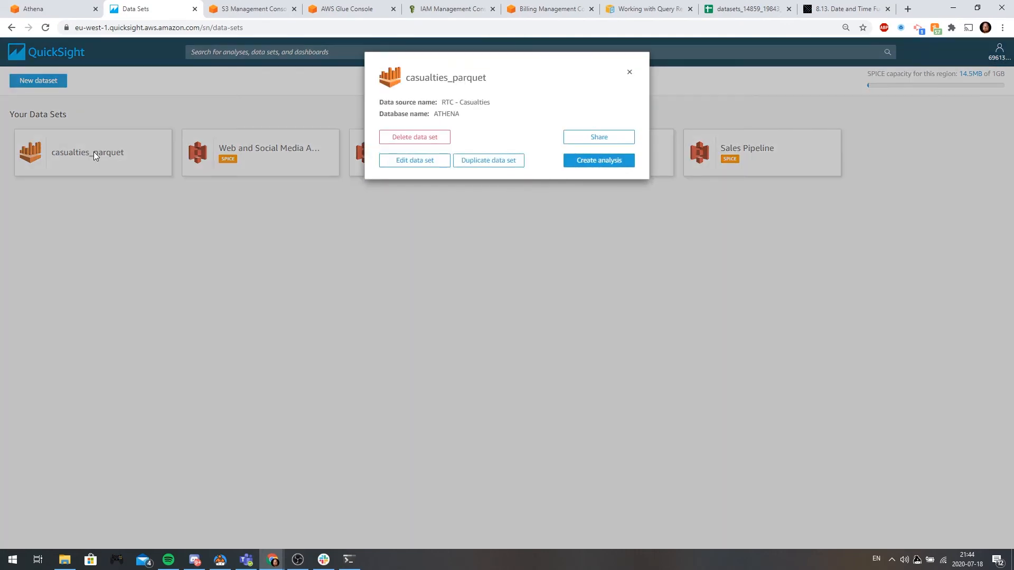
pyautogui.click(600, 164)
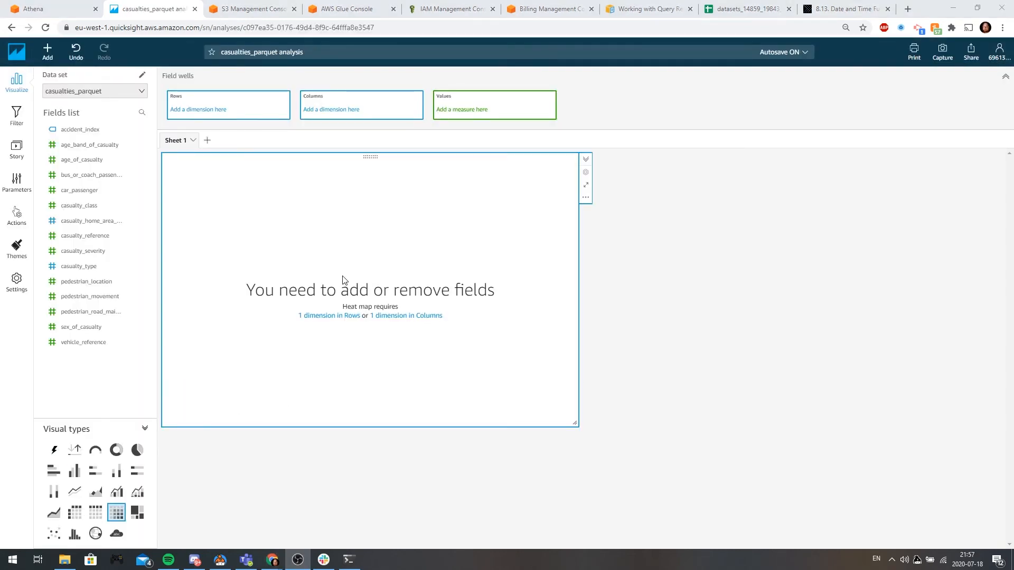
pyautogui.click(93, 149)
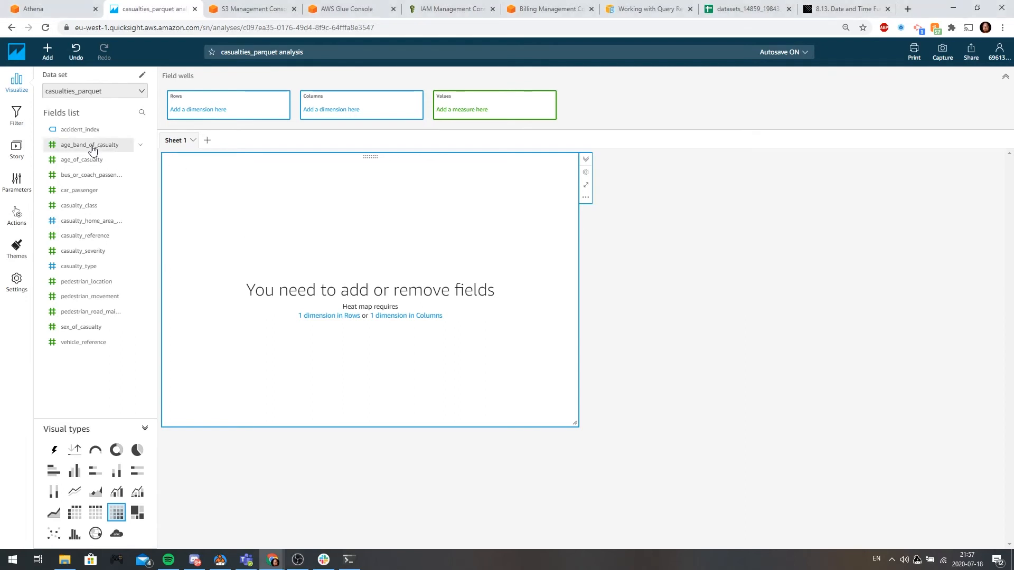
pyautogui.moveTo(501, 110); pyautogui.dragTo(227, 109)
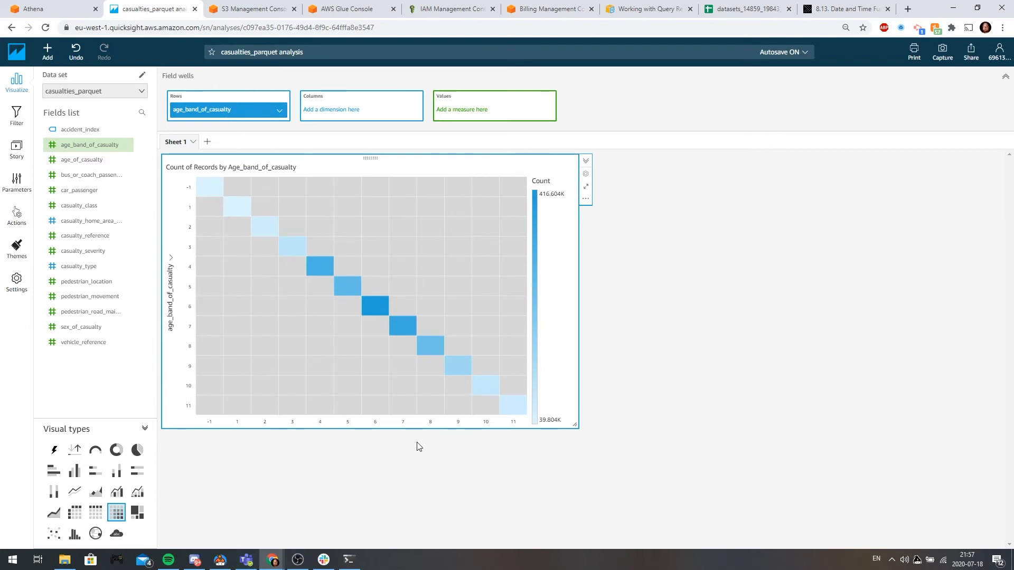
# Switch to the Road-Accident-Safety-Data-Guide spreadsheet and look up the label for age band code 6
pyautogui.moveTo(378, 309)
pyautogui.click(744, 9)
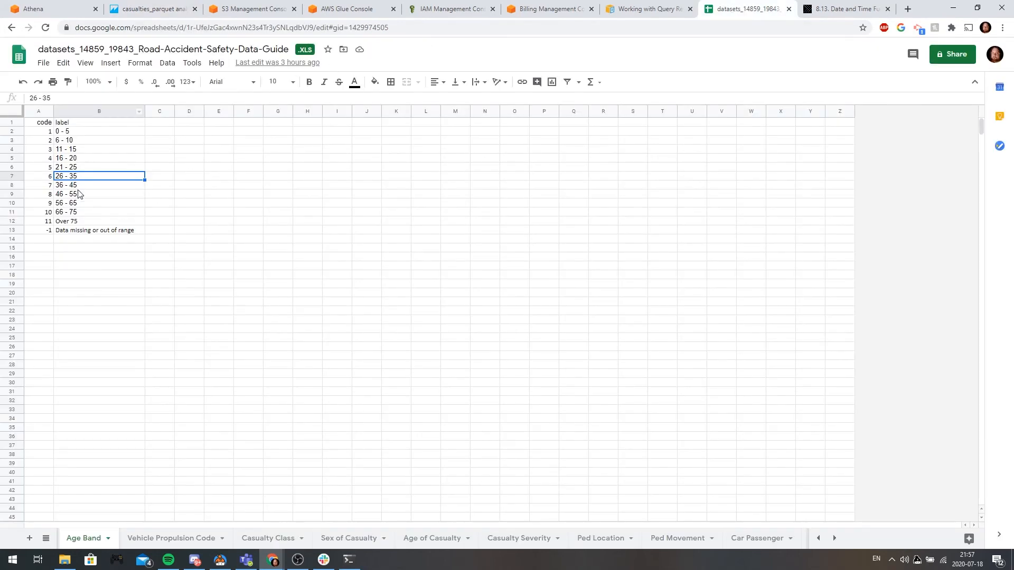
pyautogui.moveTo(49, 179); pyautogui.dragTo(100, 179)
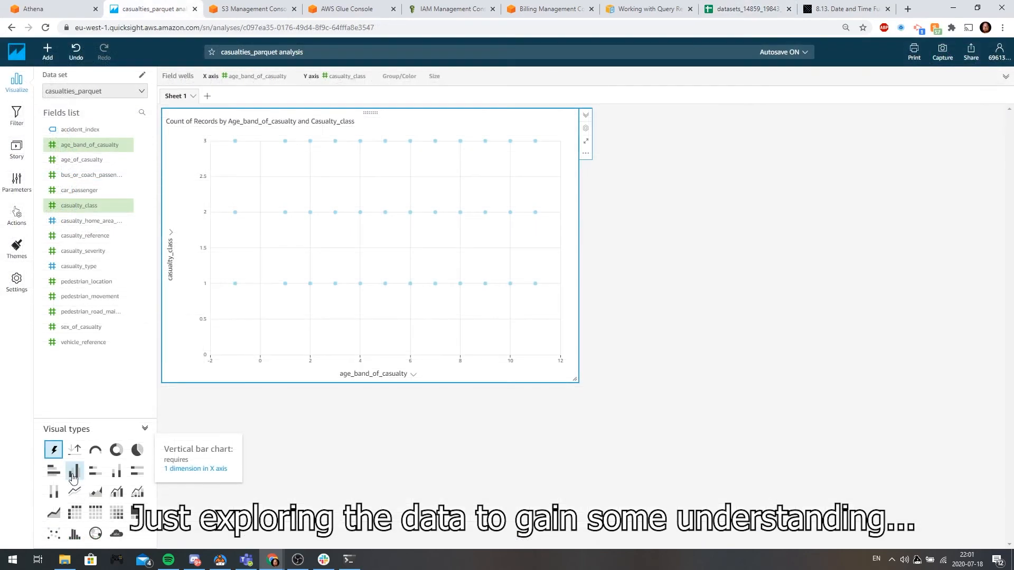
# Change the visual to a vertical bar chart with age_band_of_casualty on the X axis and casualty_class as the group/color
pyautogui.click(75, 470)
pyautogui.click(476, 90)
pyautogui.moveTo(385, 112); pyautogui.dragTo(228, 113)
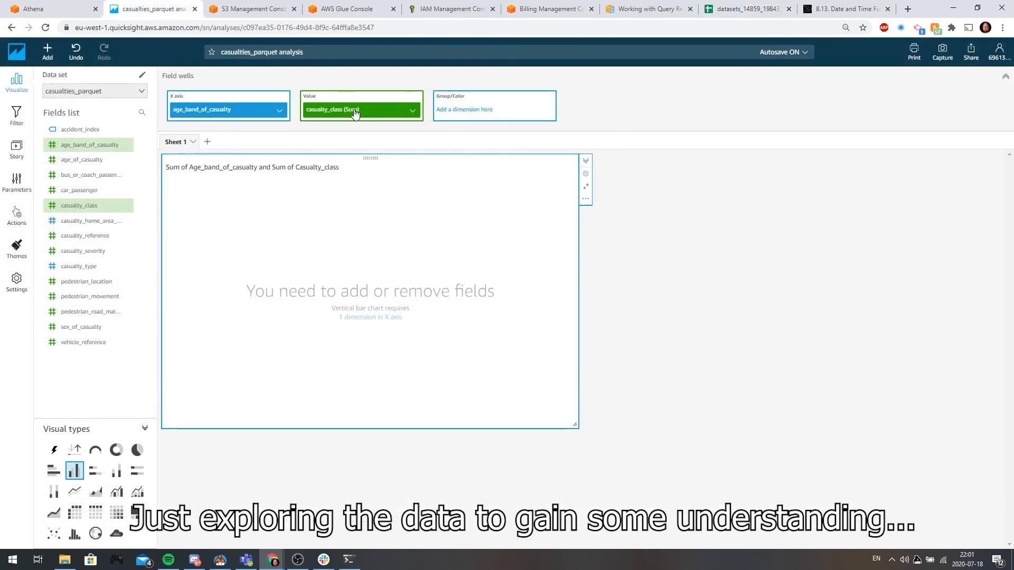
pyautogui.click(410, 110)
pyautogui.click(371, 83)
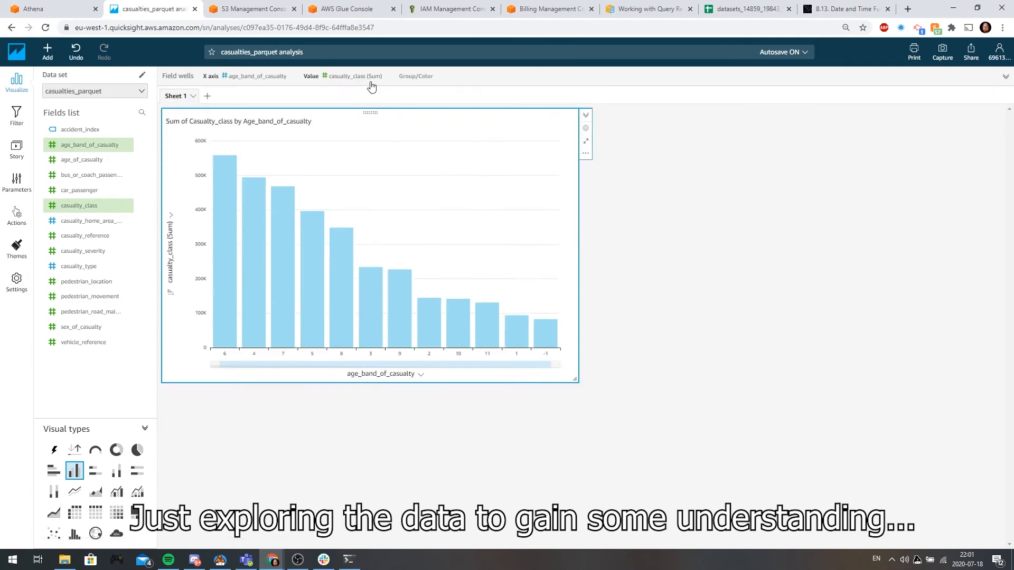
pyautogui.click(370, 83)
pyautogui.moveTo(367, 110); pyautogui.dragTo(489, 110)
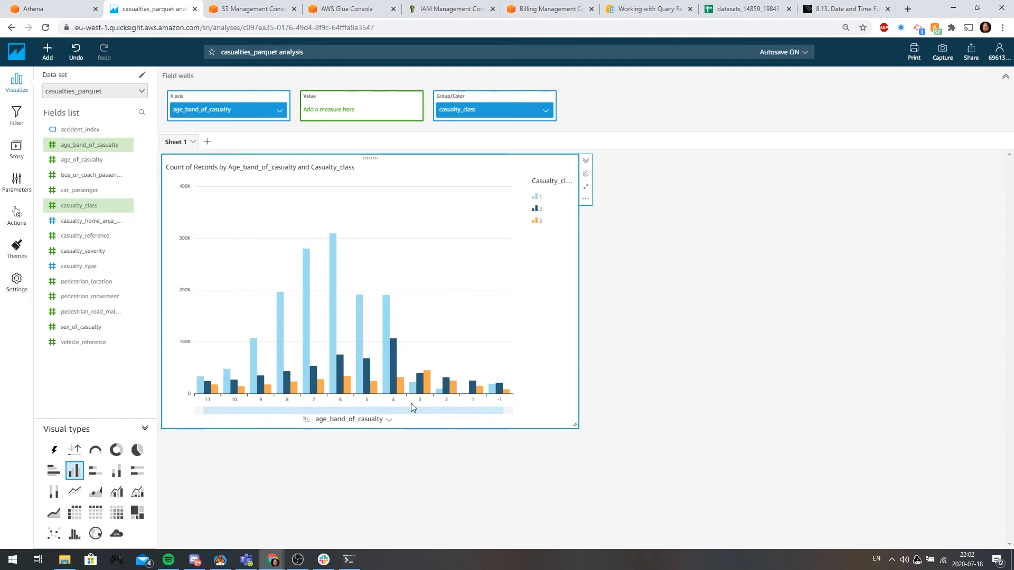
# Switch to the Athena query editor and refresh its data source listing
pyautogui.click(746, 9)
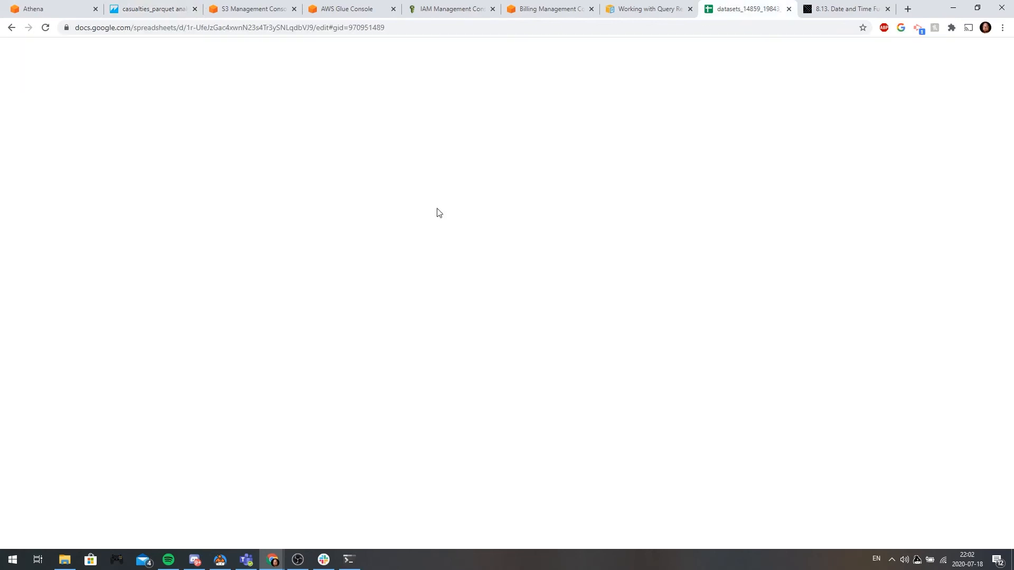
pyautogui.click(150, 9)
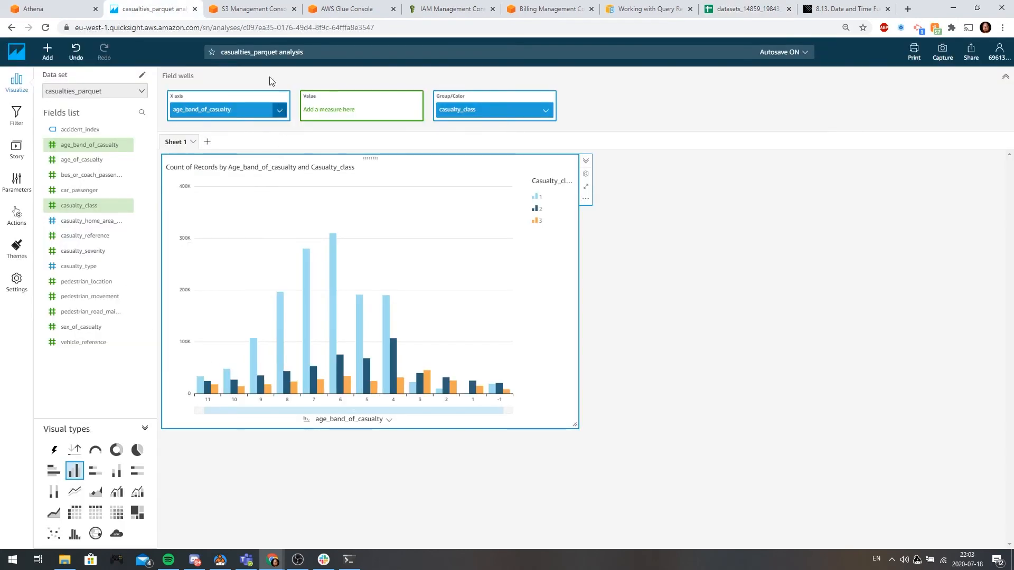
pyautogui.click(44, 10)
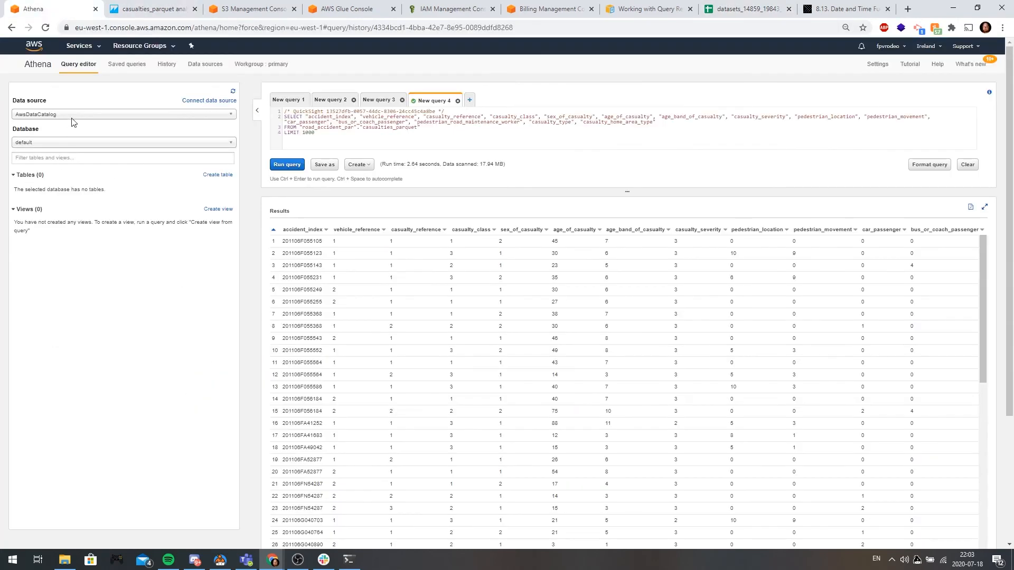
pyautogui.click(232, 91)
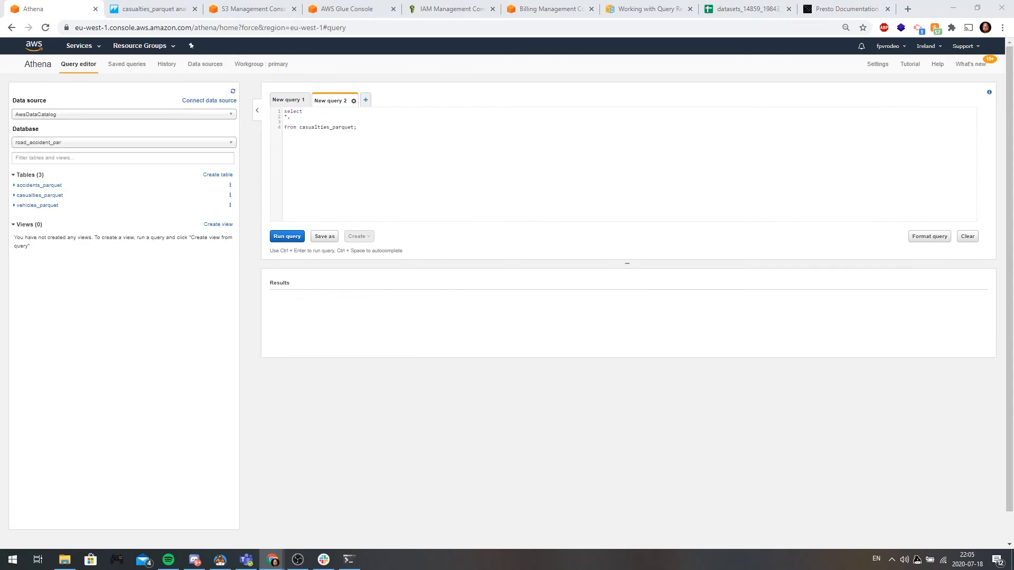
# Add a CASE expression to the casualties_parquet query that labels age_band_of_casualty 1 as '0 to 5'
pyautogui.click(332, 123)
pyautogui.write('CASE')
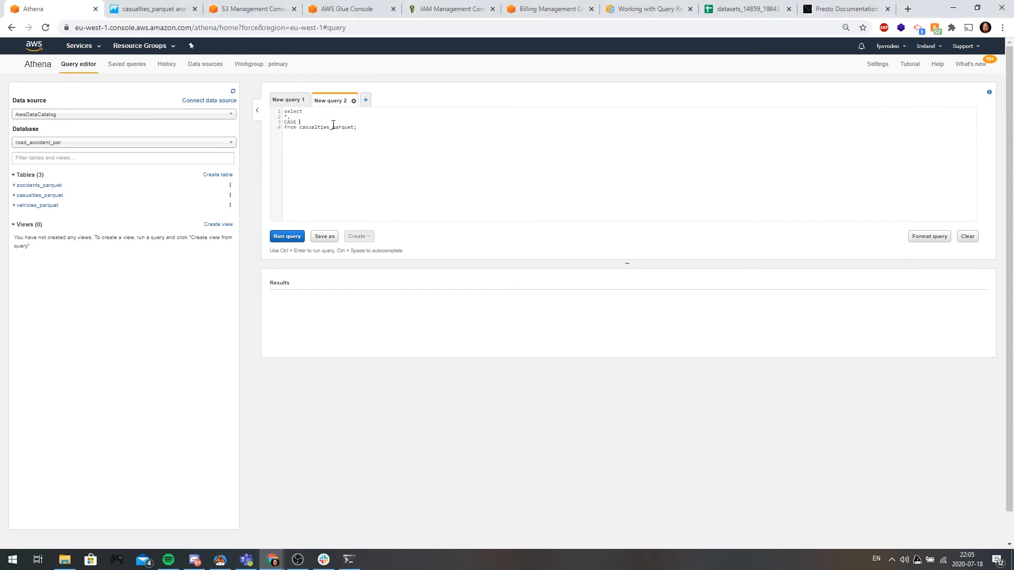
pyautogui.press('Return')
pyautogui.write('when')
pyautogui.click(41, 195)
pyautogui.click(327, 127)
pyautogui.write('age_band_of_casualty =')
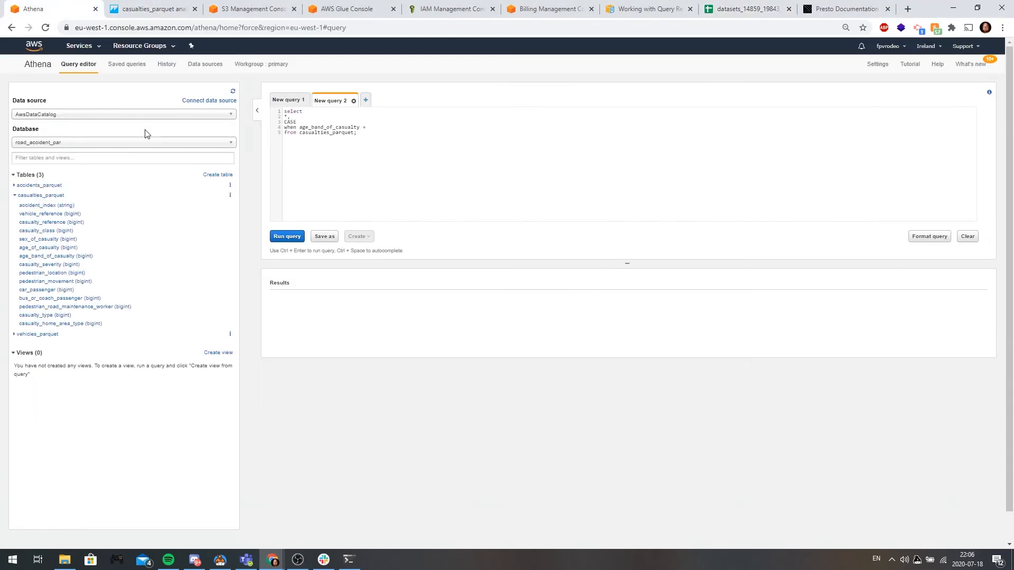
pyautogui.write('1')
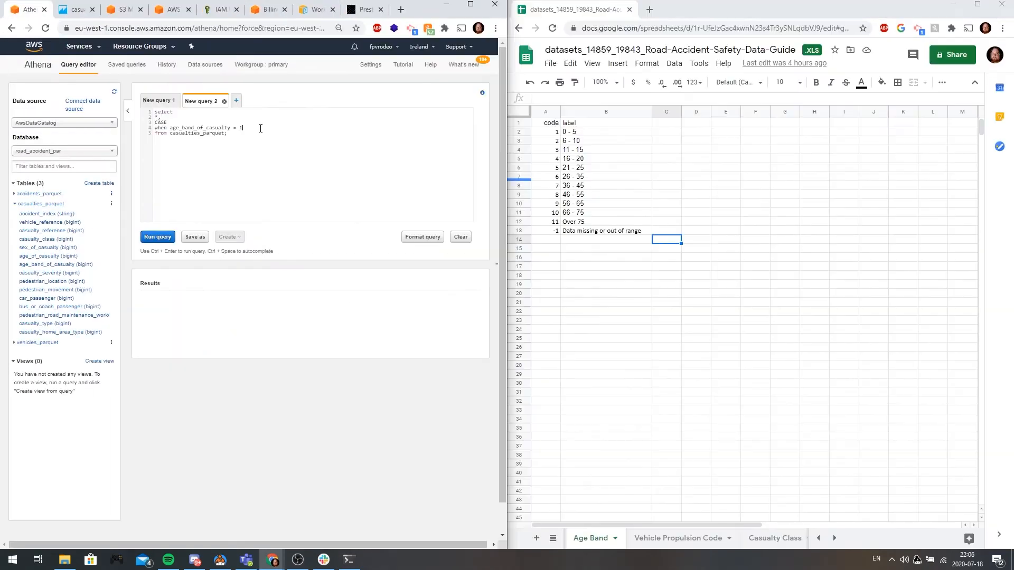
pyautogui.write(" then '0 to 5'")
pyautogui.press('Return')
# Add CASE conditions labelling age_band_of_casualty 2 as '6 to 10' and 3 as '11 to 15'
pyautogui.write("when age_band_of_casualty = 2 then '6 - 10'")
pyautogui.press('Return')
pyautogui.write("when age_band_of_casualty = 2 then '6 - 10'")
pyautogui.click(285, 133)
pyautogui.press('Return')
pyautogui.write('11 to 15')
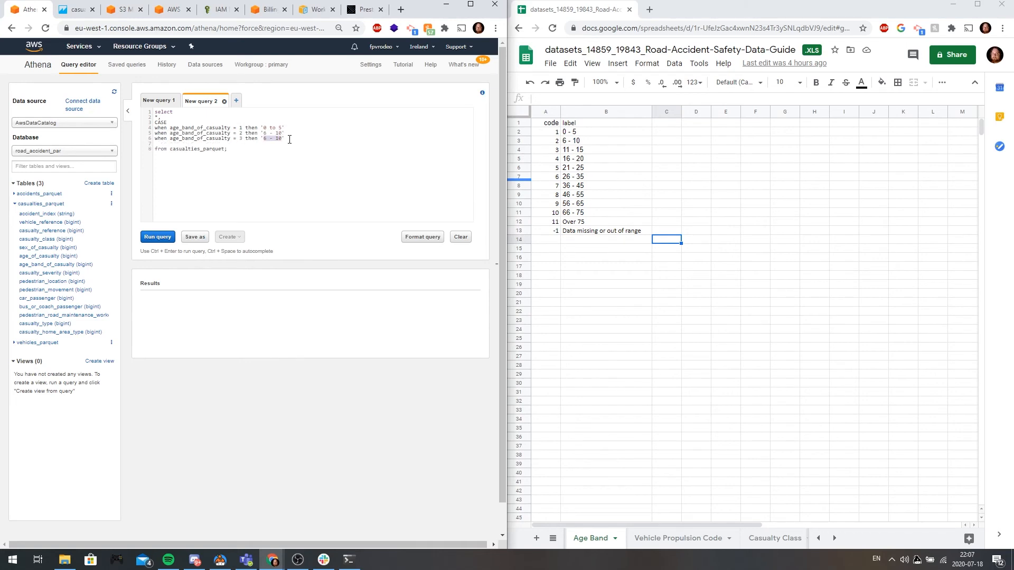
pyautogui.write('to')
# Add conditions labelling age band 4 as '16 to 20' and 5 as '21 to 25', and end the CASE expression as age_band
pyautogui.write("when age_band_of_casualty = 2 then '6 - 10'")
pyautogui.write('16 to 20')
pyautogui.write("when age_band_of_casualty = 2 then '6 - 10'")
pyautogui.write("21 to 25'")
pyautogui.press('Return')
pyautogui.write('end as age_band')
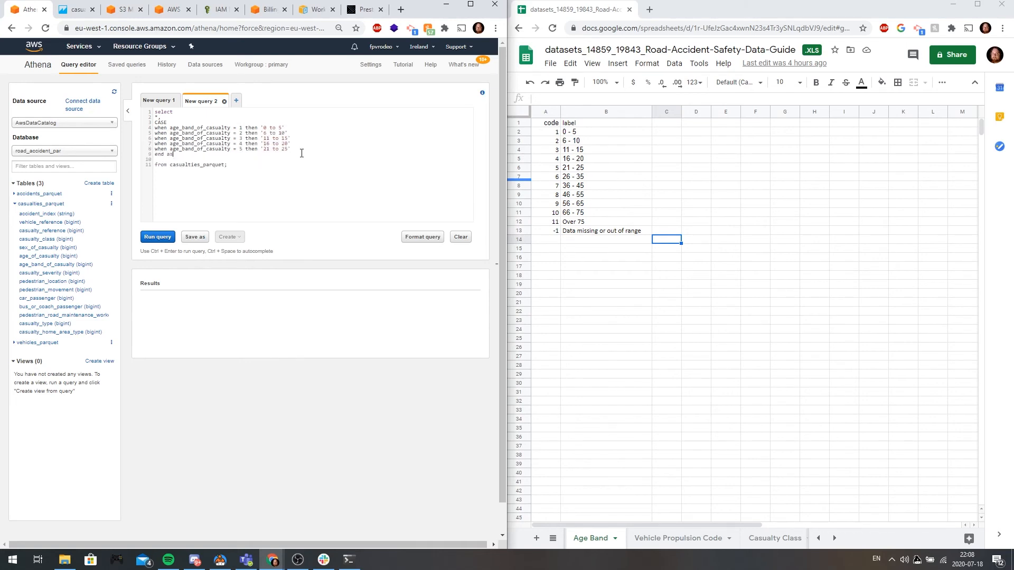
# Turn the query into a count(*) per age band, grouped by column 2, and run it
pyautogui.click(155, 117)
pyautogui.write('count(')
pyautogui.press('BackSpace')
pyautogui.press('BackSpace')
pyautogui.write('by age_band')
pyautogui.click(172, 236)
pyautogui.doubleClick(194, 175)
pyautogui.write('2')
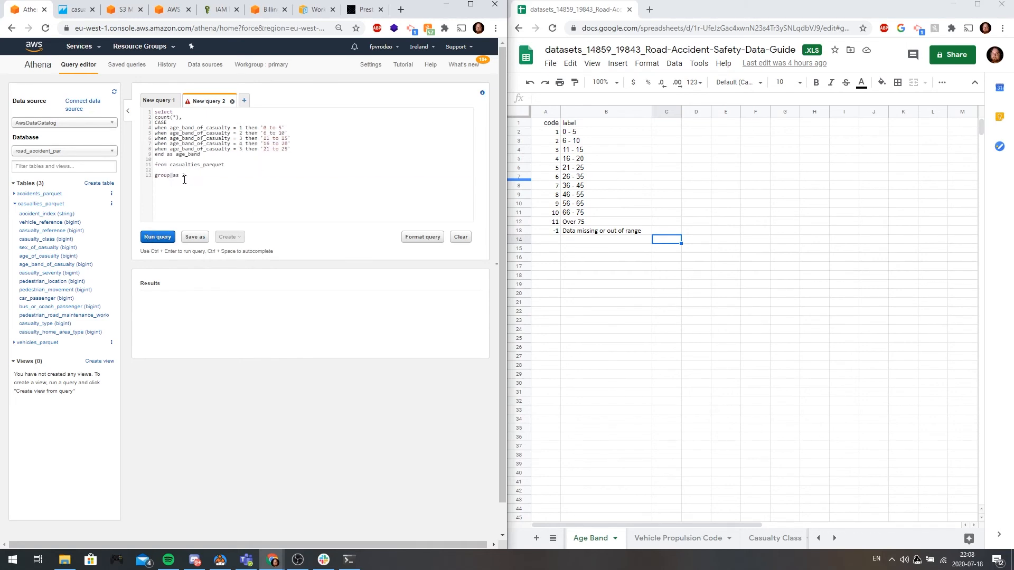
pyautogui.click(158, 237)
# Add CASE conditions labelling age_band_of_casualty 6 as '26 to 35' and 7 as '36 to 45'
pyautogui.click(291, 149)
pyautogui.write("when age_band_of_casualty = 5 then '21 to 25'")
pyautogui.press('BackSpace')
pyautogui.press('BackSpace')
pyautogui.write('to 35')
pyautogui.write("when age_band_of_casualty = 6 then '26 to 35'")
pyautogui.write('36 to 45')
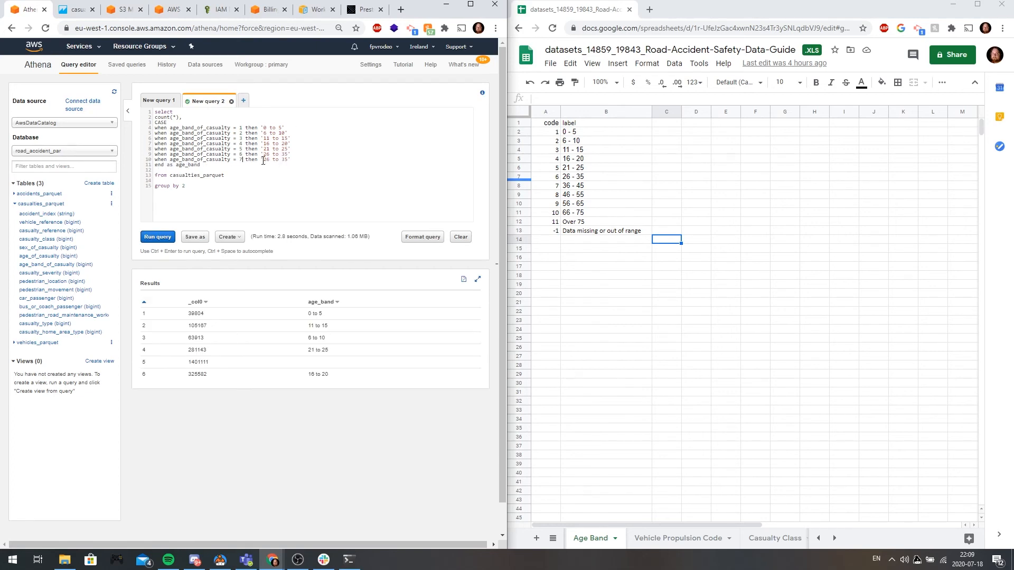
# Add CASE conditions labelling age_band_of_casualty 8 as '46 to 55' and 9 as '56 to 65'
pyautogui.write("when age_band_of_casualty = 7 then '36 to 45'")
pyautogui.moveTo(155, 165); pyautogui.dragTo(289, 185)
pyautogui.write("when age_band_of_casualty = 8 then '46 to 55'")
pyautogui.write('56 to 65')
# Add CASE conditions labelling age_band_of_casualty 10 as '66 to 75', 11 as 'Over 75' and -1 as 'Unclassified'
pyautogui.write("when age_band_of_casualty = 9 then '56 to 65'")
pyautogui.click(242, 175)
pyautogui.press('BackSpace')
pyautogui.write("10 then '66 to 75")
pyautogui.hotkey('ctrl', 'v')
pyautogui.write("11 then 'Over 75")
pyautogui.hotkey('ctrl', 'v')
pyautogui.write("-1 then 'Unclassified")
# Order the grouped query by column 2 descending and run it
pyautogui.click(186, 212)
pyautogui.press('Return')
pyautogui.write('order by 2 desc')
pyautogui.click(158, 237)
pyautogui.scroll(-1, 291, 249)
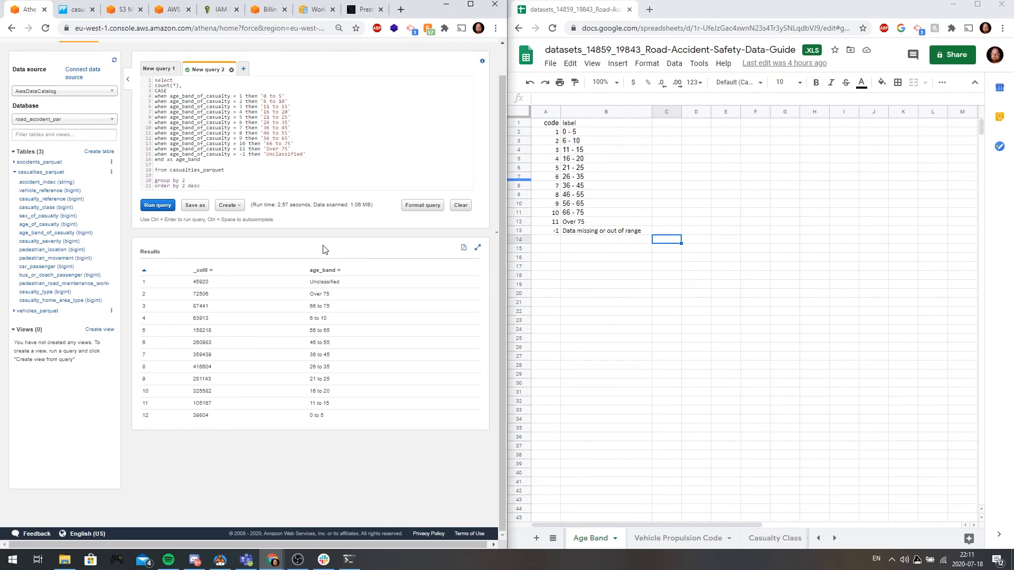
pyautogui.scroll(1, 274, 278)
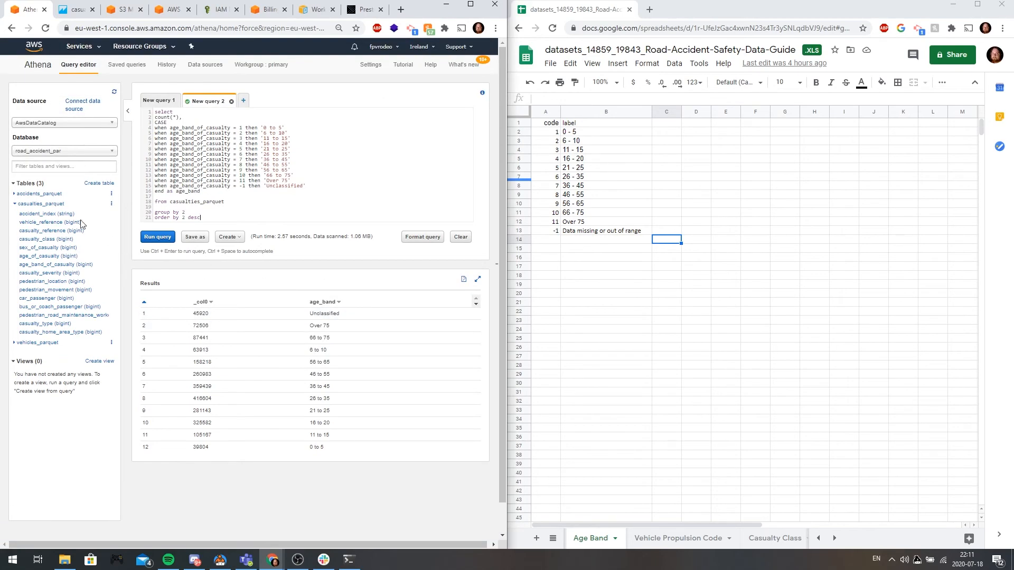
# Review the CASE expression and compare the Unclassified count with the spreadsheet's label for code -1
pyautogui.click(37, 204)
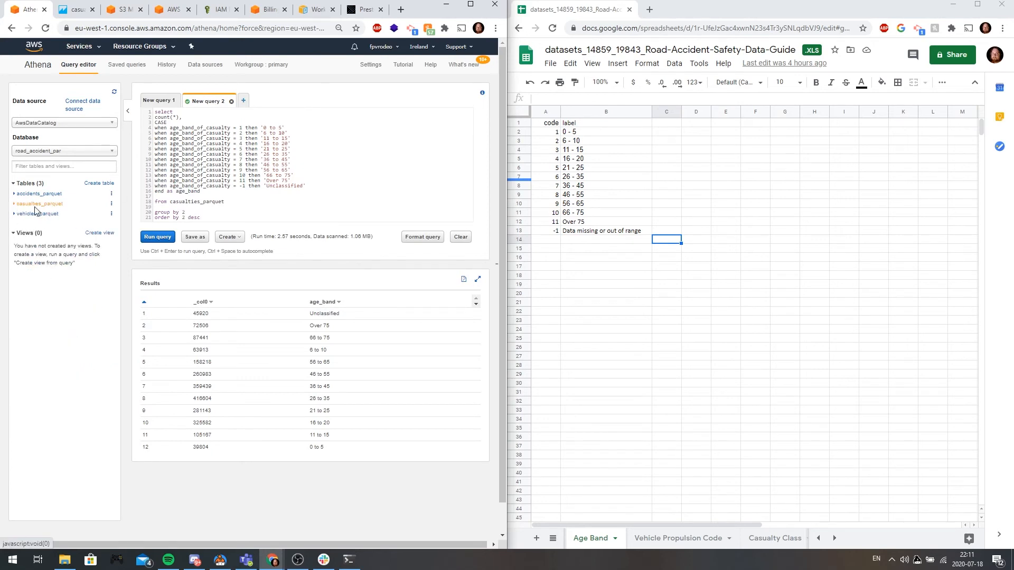
pyautogui.click(14, 205)
pyautogui.click(14, 206)
pyautogui.scroll(-1, 243, 295)
pyautogui.scroll(1, 281, 188)
pyautogui.moveTo(201, 191); pyautogui.dragTo(132, 124)
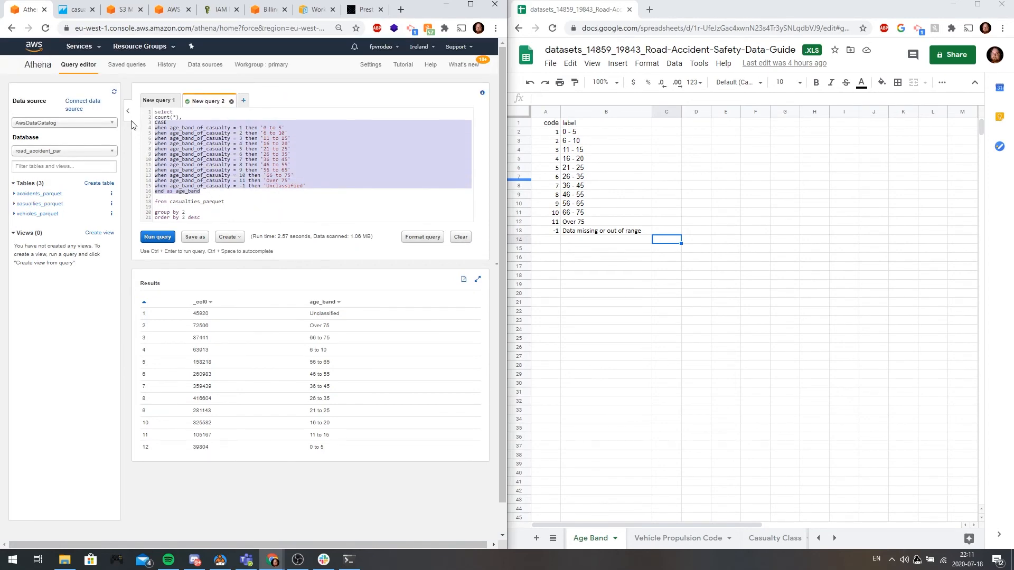
pyautogui.click(219, 193)
pyautogui.scroll(-1, 218, 193)
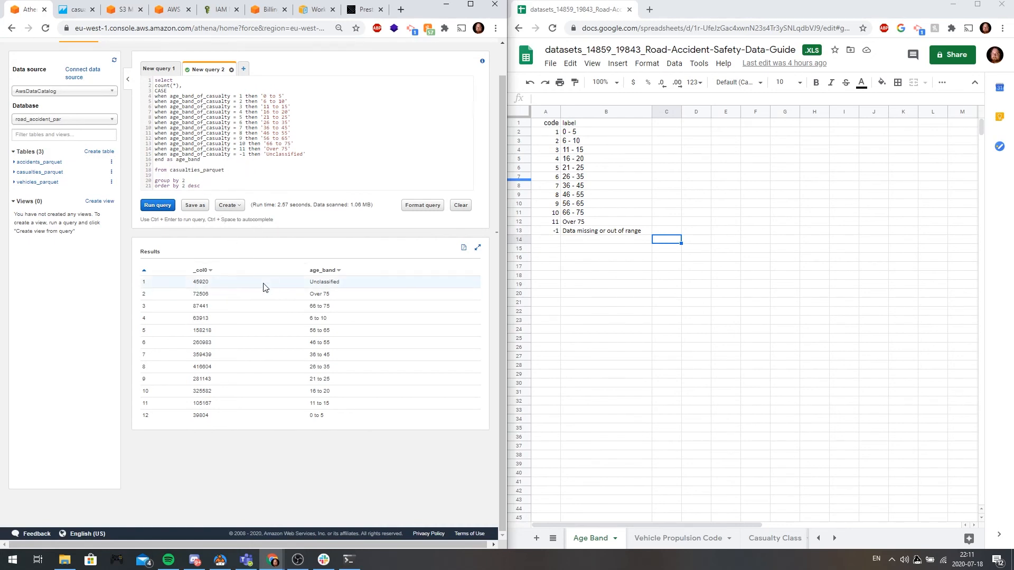
pyautogui.doubleClick(199, 283)
pyautogui.moveTo(559, 233); pyautogui.dragTo(576, 232)
pyautogui.click(588, 240)
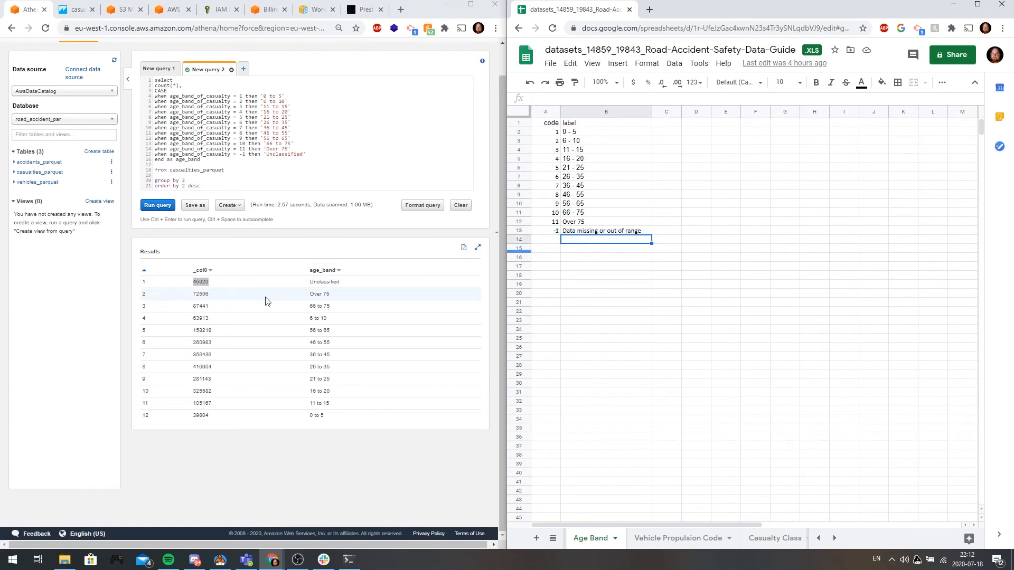
# Change the ordering to column 1 descending and rerun the query
pyautogui.click(255, 301)
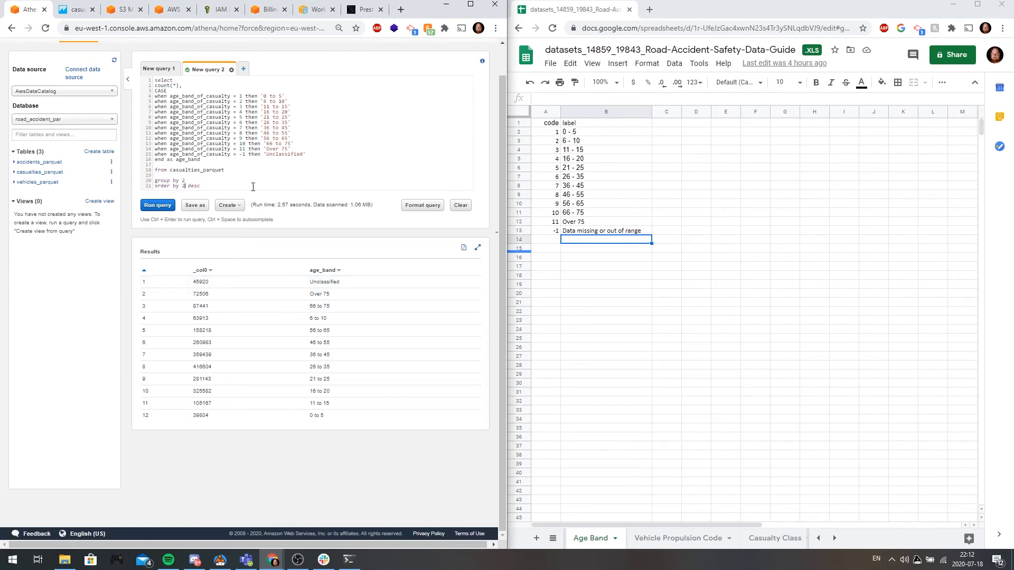
pyautogui.click(158, 205)
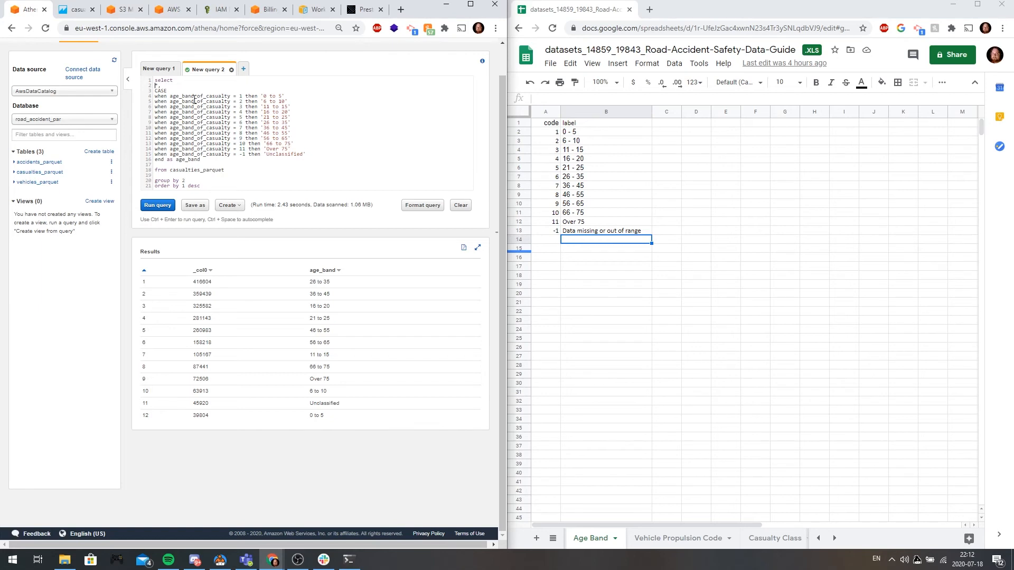
# Return all columns without grouping or ordering, limit the query to 100 rows, run it and check the age_band column
pyautogui.moveTo(232, 184); pyautogui.dragTo(162, 182)
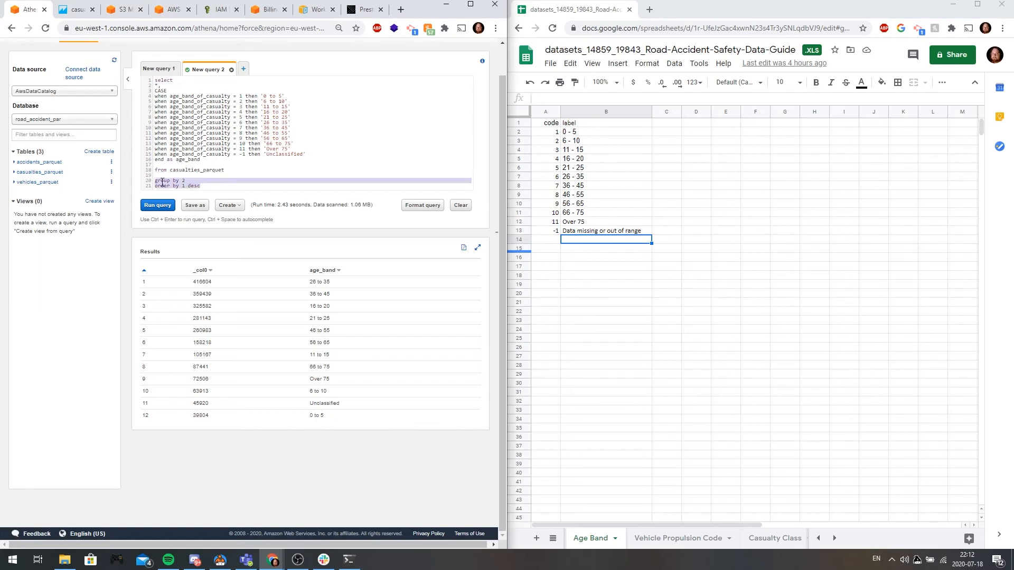
pyautogui.write('1')
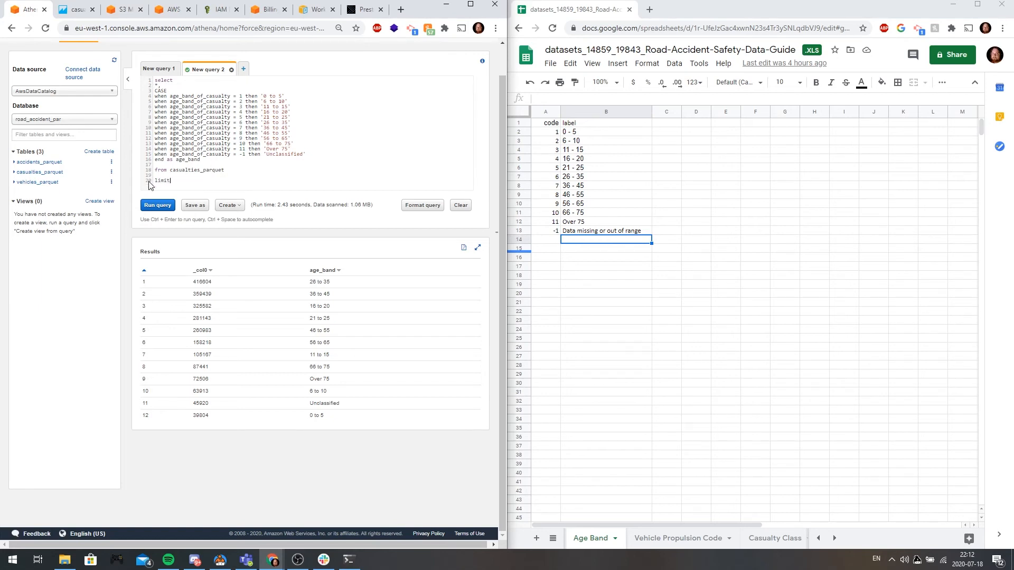
pyautogui.write('imit 100')
pyautogui.hotkey('ctrl', 'Return')
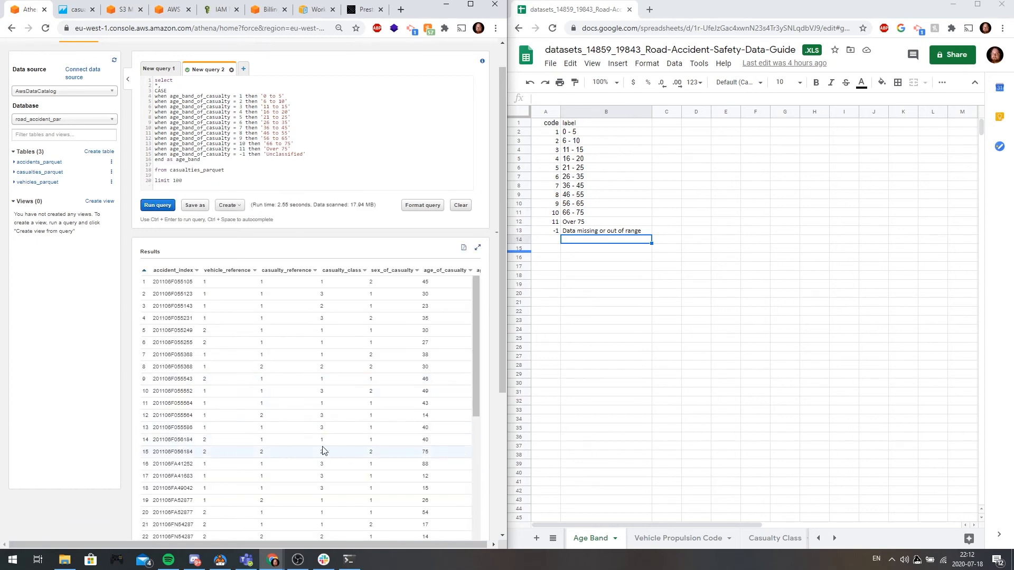
pyautogui.hscroll(10, 323, 450)
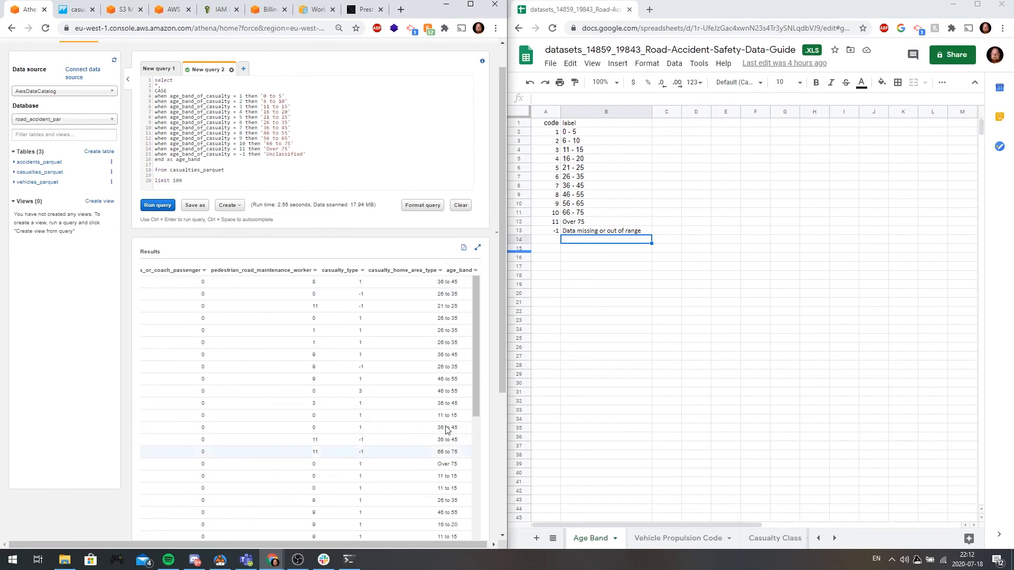
pyautogui.hscroll(-10, 241, 358)
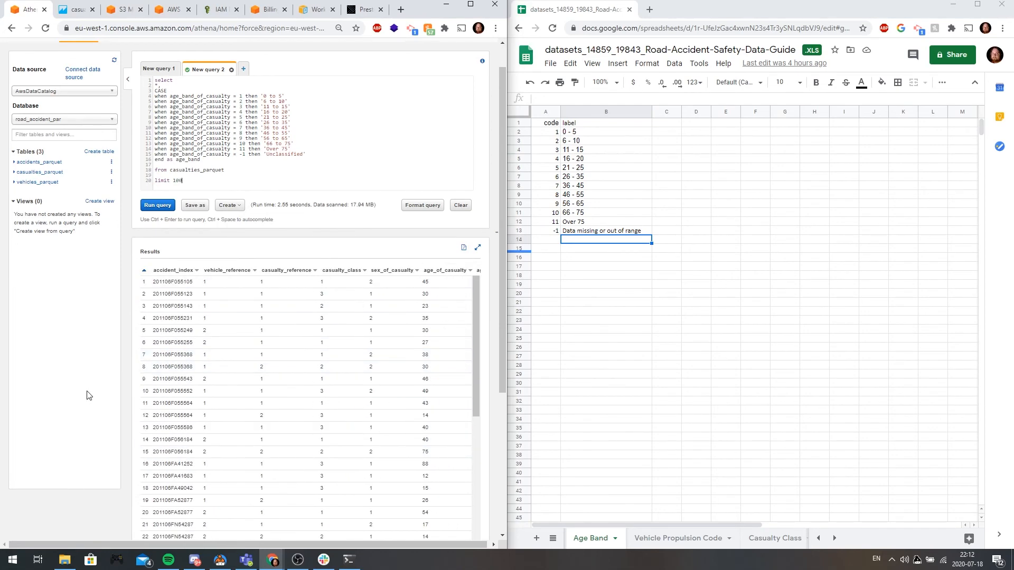
pyautogui.scroll(1, 109, 416)
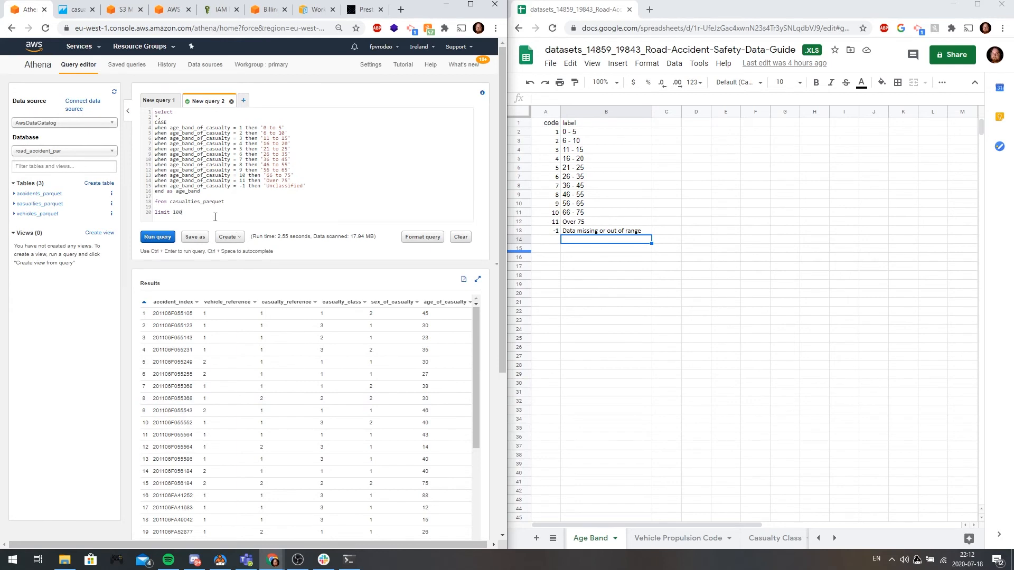
# Remove the 100-row limit from the end of the query
pyautogui.moveTo(229, 215); pyautogui.dragTo(97, 97)
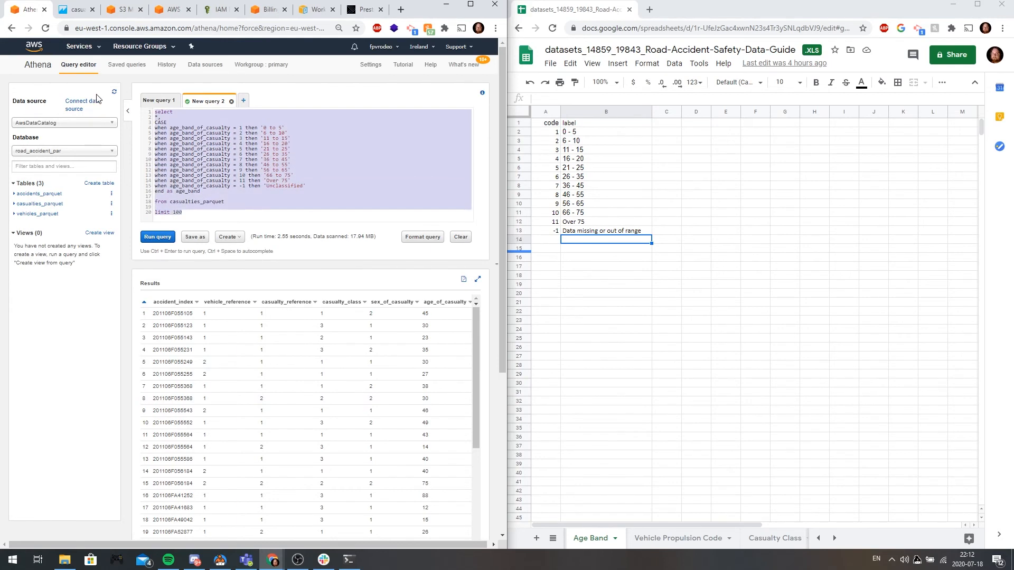
pyautogui.click(196, 209)
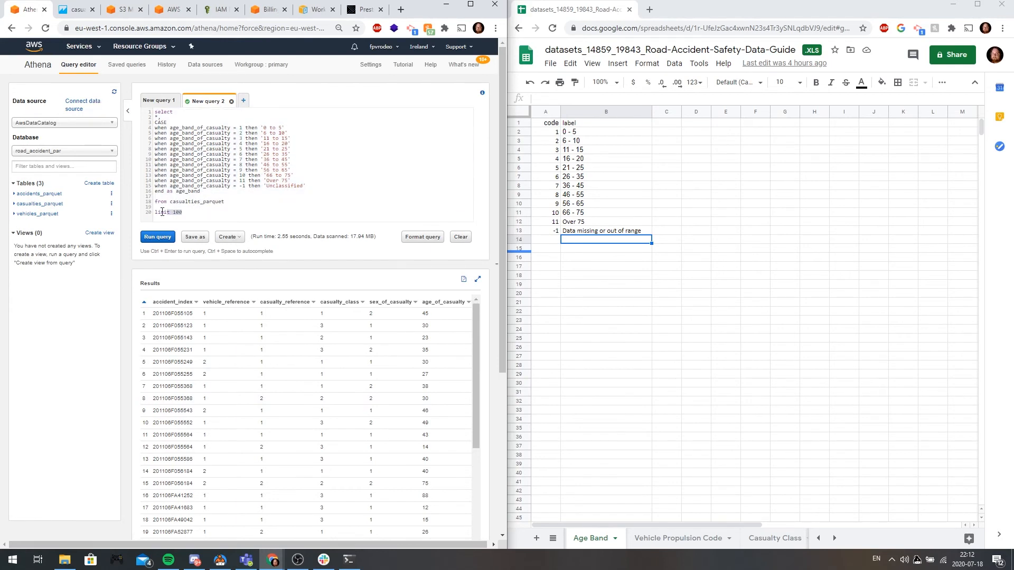
pyautogui.moveTo(162, 212); pyautogui.dragTo(137, 216)
pyautogui.press('BackSpace')
pyautogui.press('BackSpace')
# Create a view named casualties_w_ageband from the query and expand its column list
pyautogui.click(235, 237)
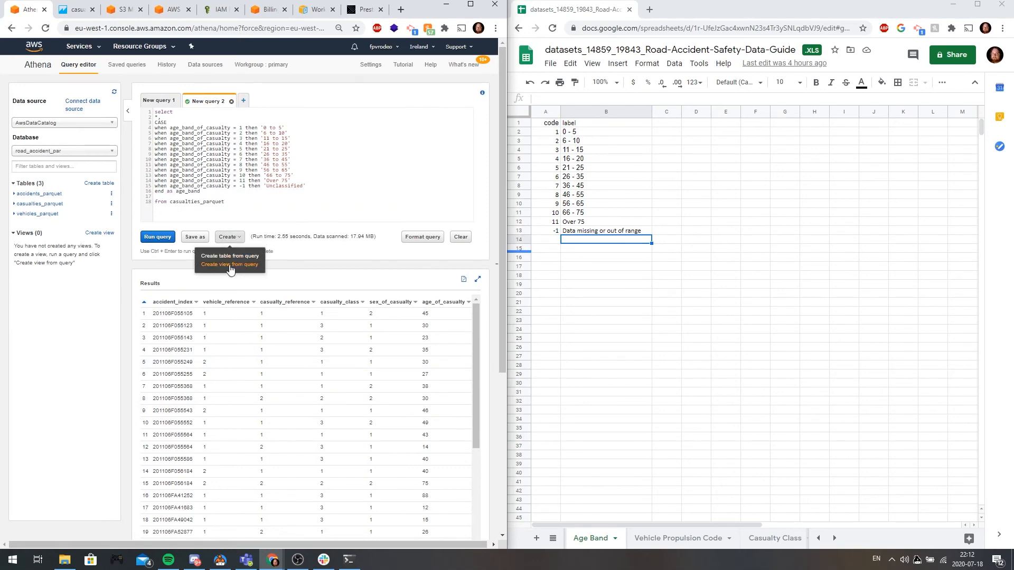
pyautogui.click(246, 264)
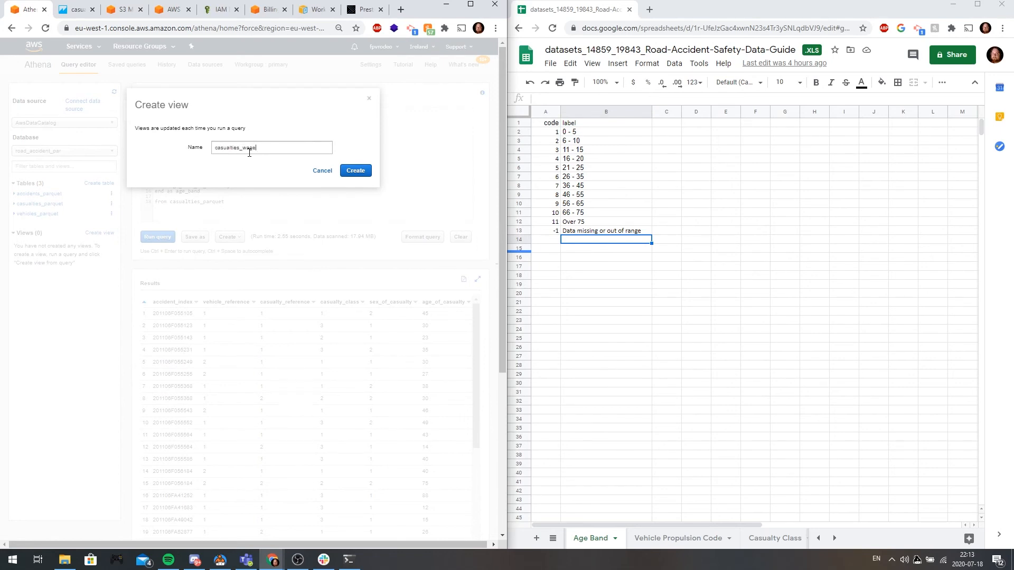
pyautogui.write('casualties_w_ageband')
pyautogui.click(355, 171)
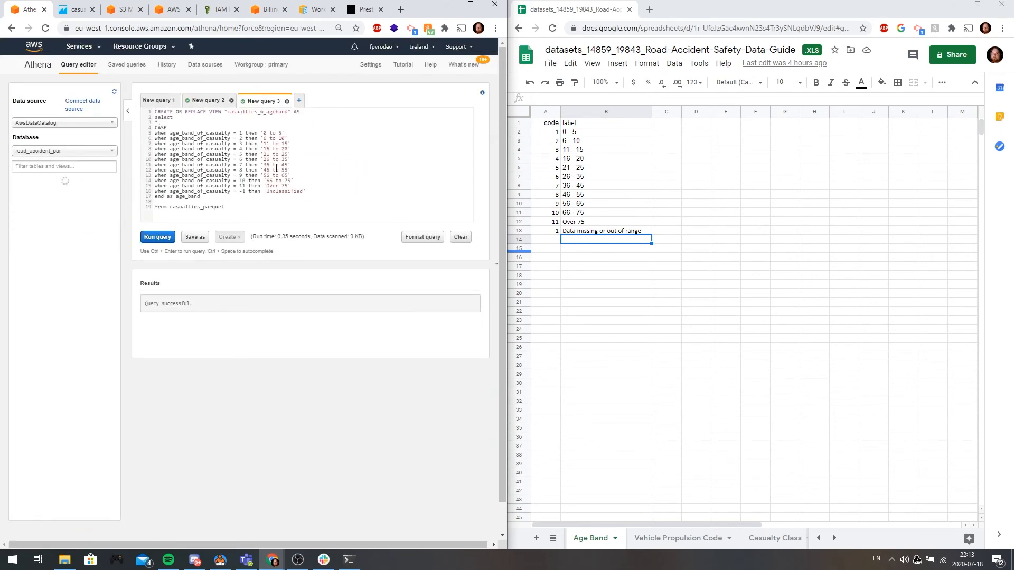
pyautogui.click(14, 244)
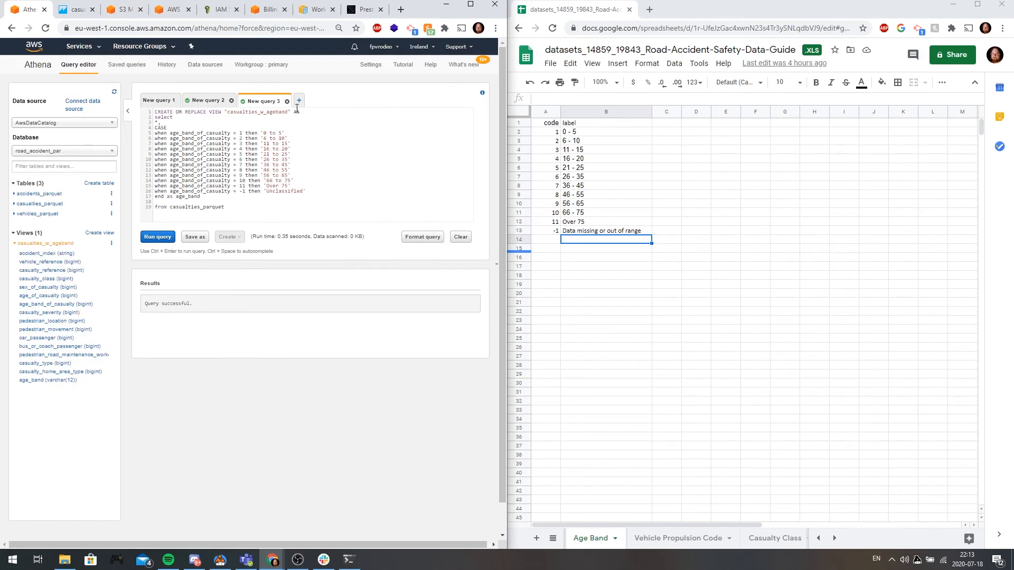
# Replace the query with a select of all columns from casualties_w_ageband limited to 10 rows, run it and check the age_band column
pyautogui.click(319, 185)
pyautogui.hotkey('ctrl', 'a')
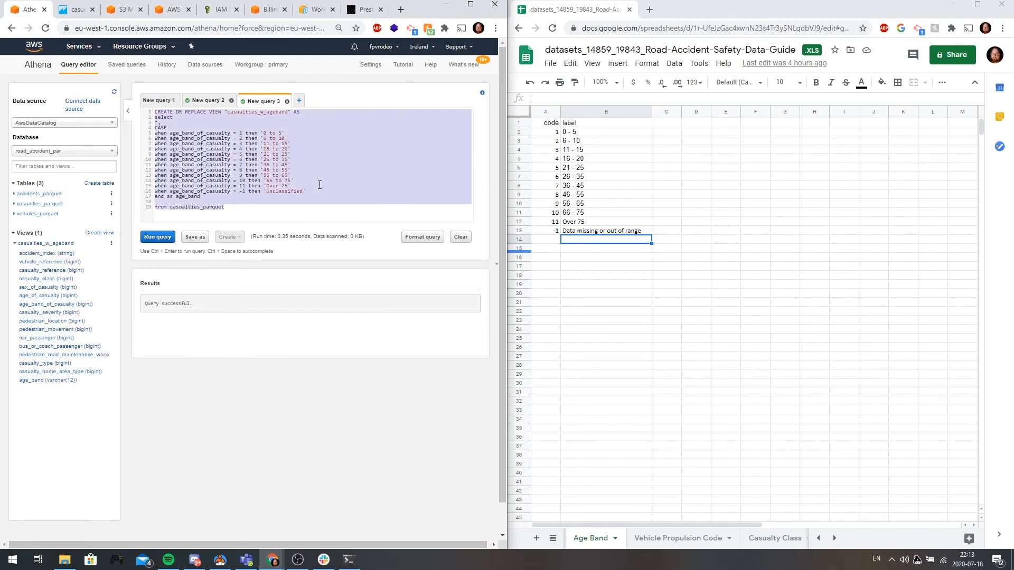
pyautogui.write('select * from ca')
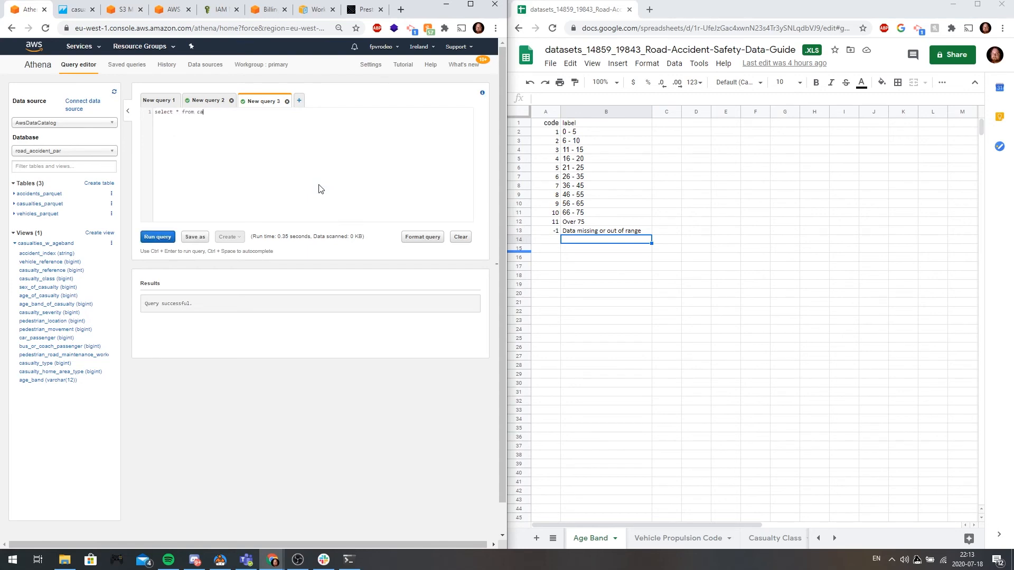
pyautogui.hotkey('ctrl', 'space')
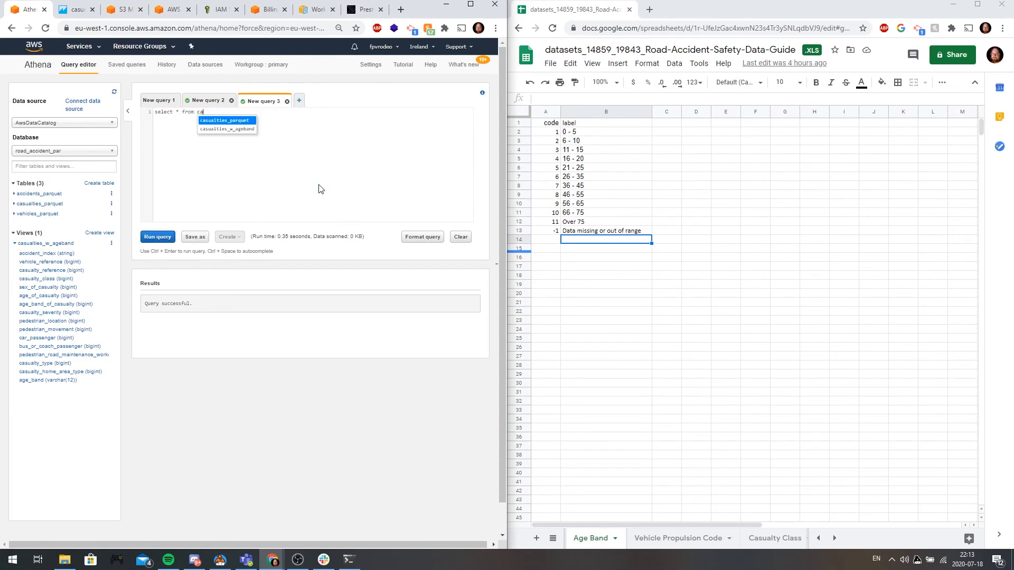
pyautogui.press('Down')
pyautogui.press('Return')
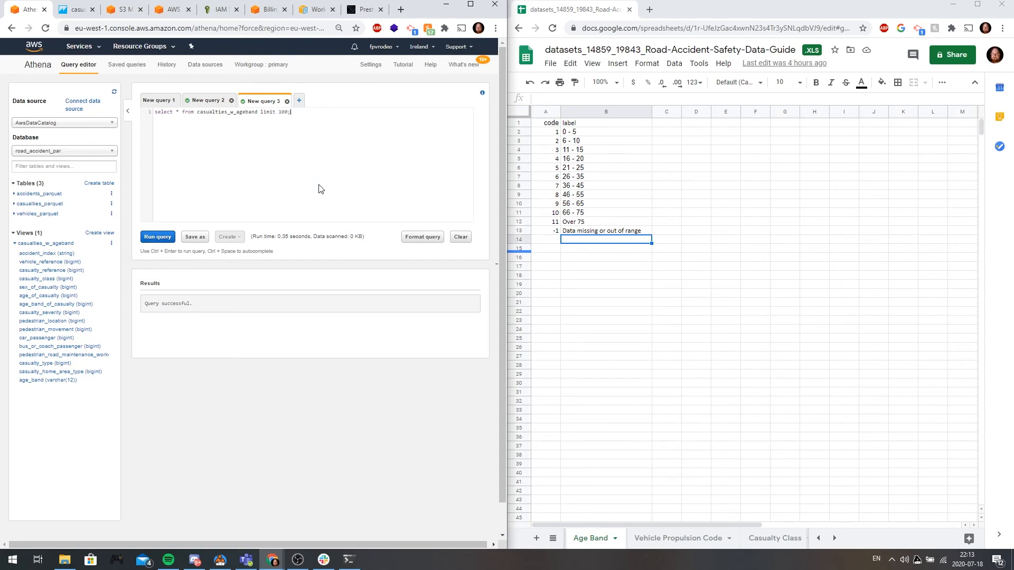
pyautogui.write('limit 10;')
pyautogui.hotkey('ctrl', 'Return')
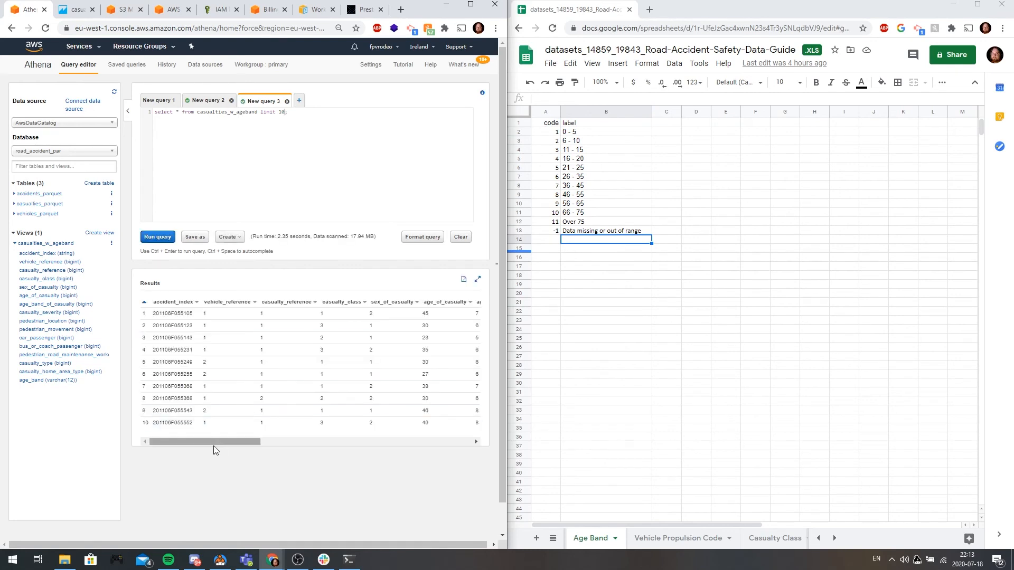
pyautogui.moveTo(213, 442); pyautogui.dragTo(460, 444)
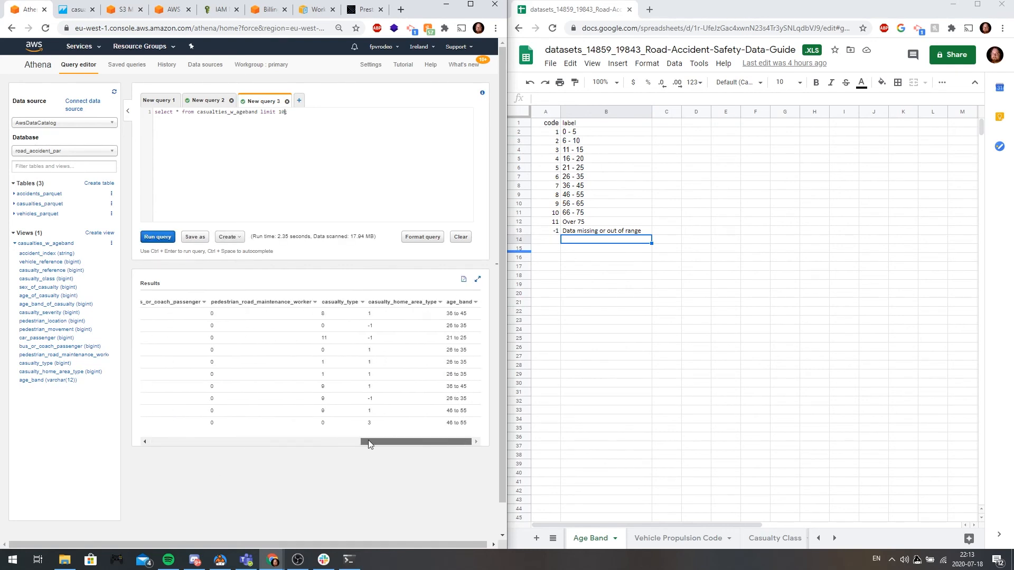
pyautogui.moveTo(369, 444); pyautogui.dragTo(106, 425)
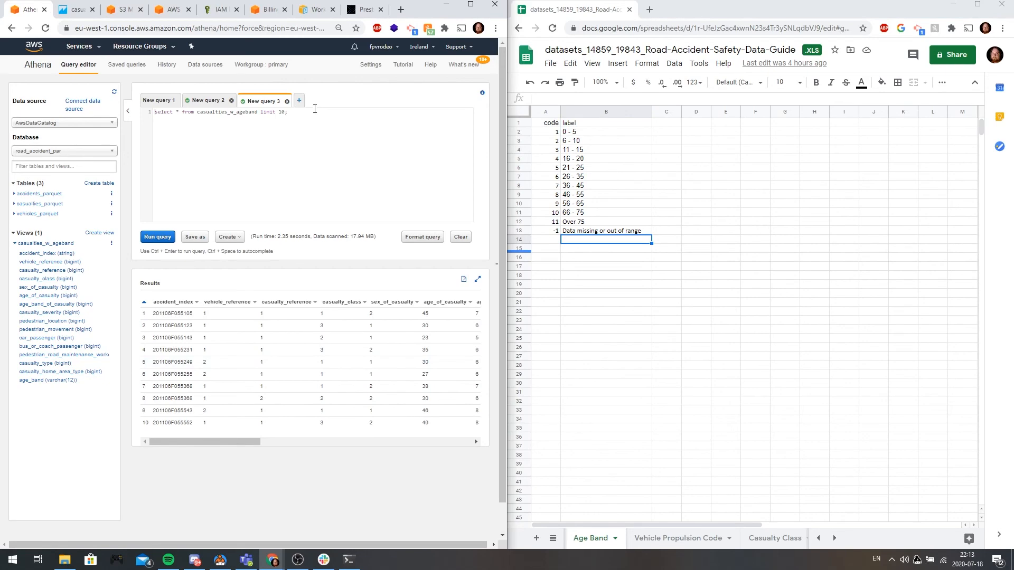
# In QuickSight, add the casualties_w_ageband view from road_accident_par to the data set and save it
pyautogui.click(73, 10)
pyautogui.click(142, 76)
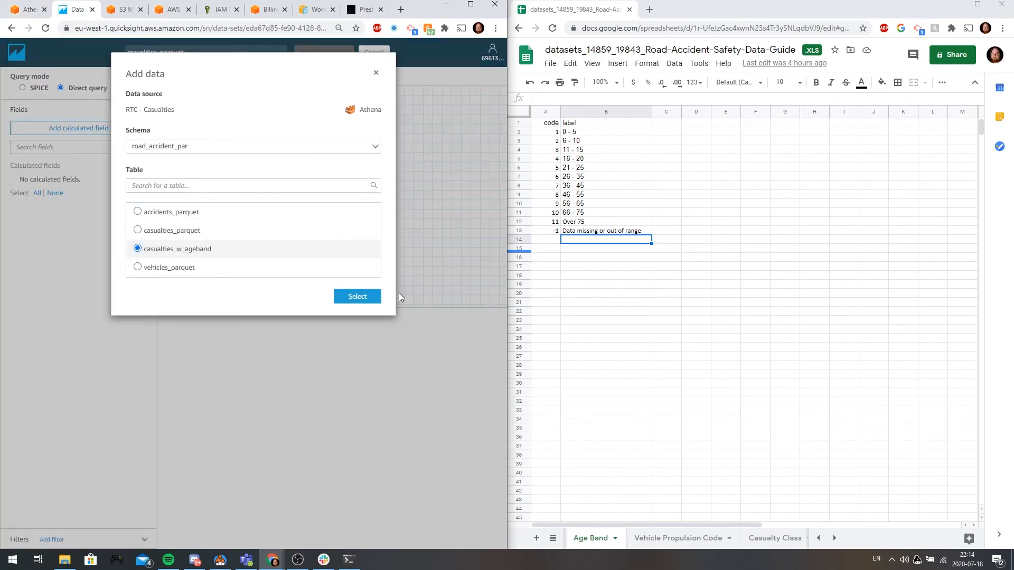
pyautogui.click(357, 297)
pyautogui.click(333, 57)
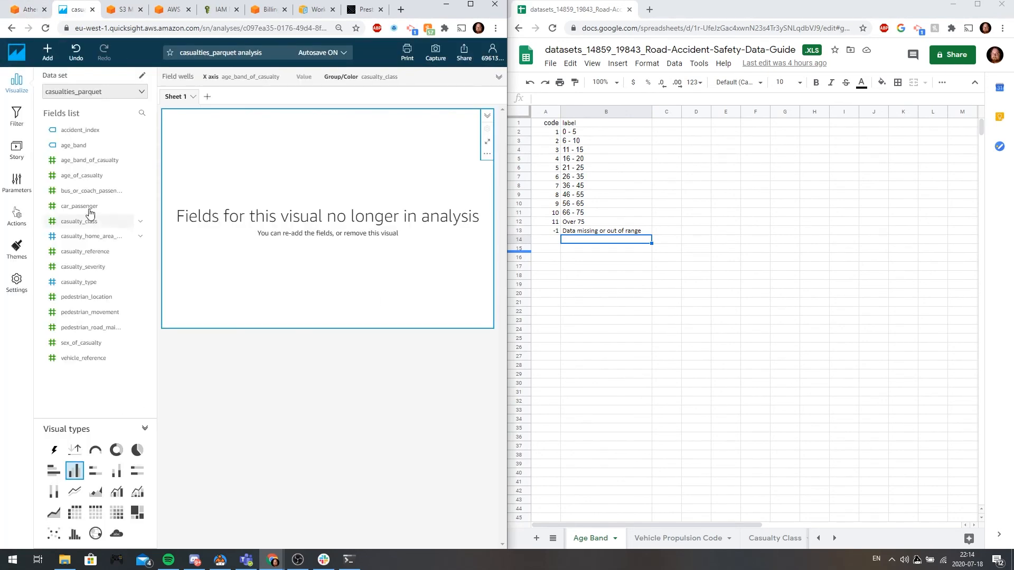
# Build the vertical bar chart with casualty_type on the X axis and age_band as the group/color
pyautogui.click(74, 145)
pyautogui.click(498, 77)
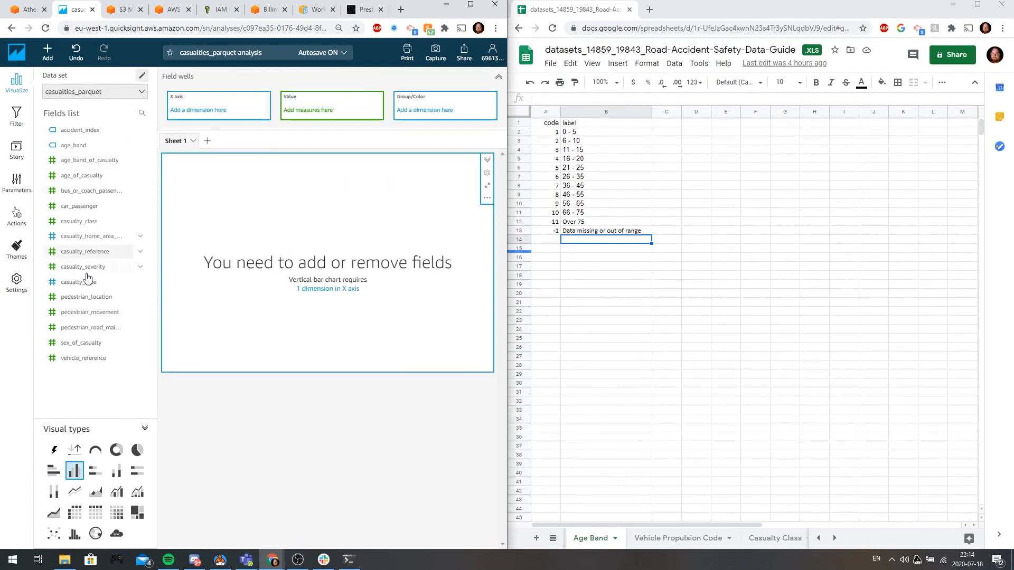
pyautogui.click(117, 280)
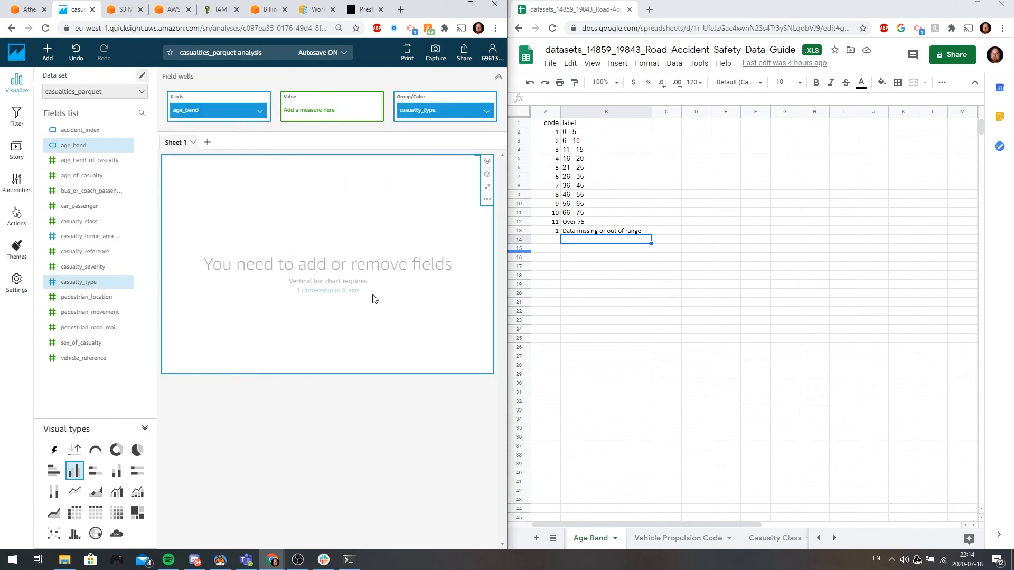
pyautogui.press('super+Up')
pyautogui.moveTo(465, 110); pyautogui.dragTo(272, 109)
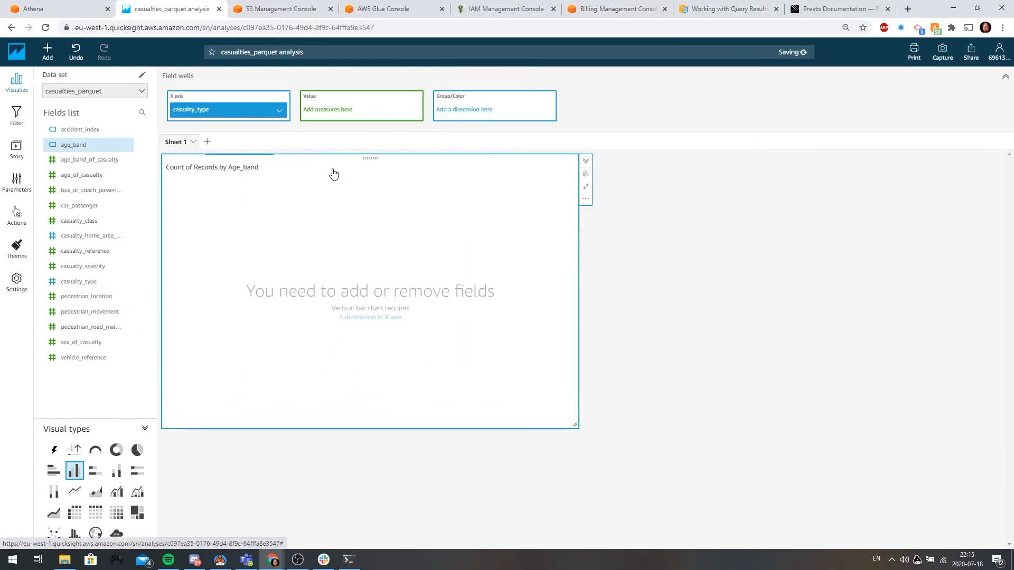
pyautogui.click(74, 145)
# Examine the age-band bars for casualty type 9 and look up that code in the spreadsheet's Casualty Type sheet
pyautogui.moveTo(401, 228)
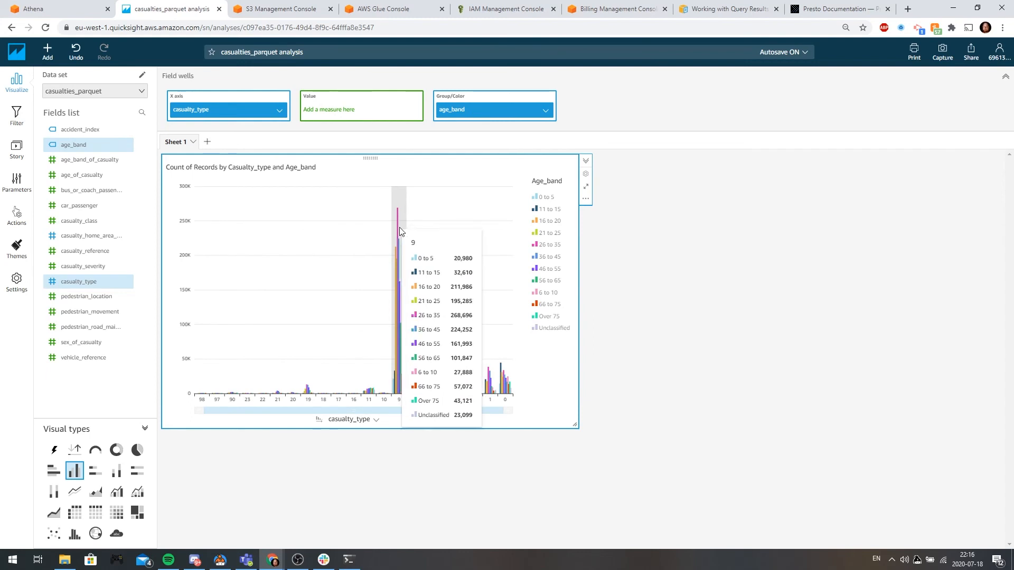
pyautogui.moveTo(411, 271)
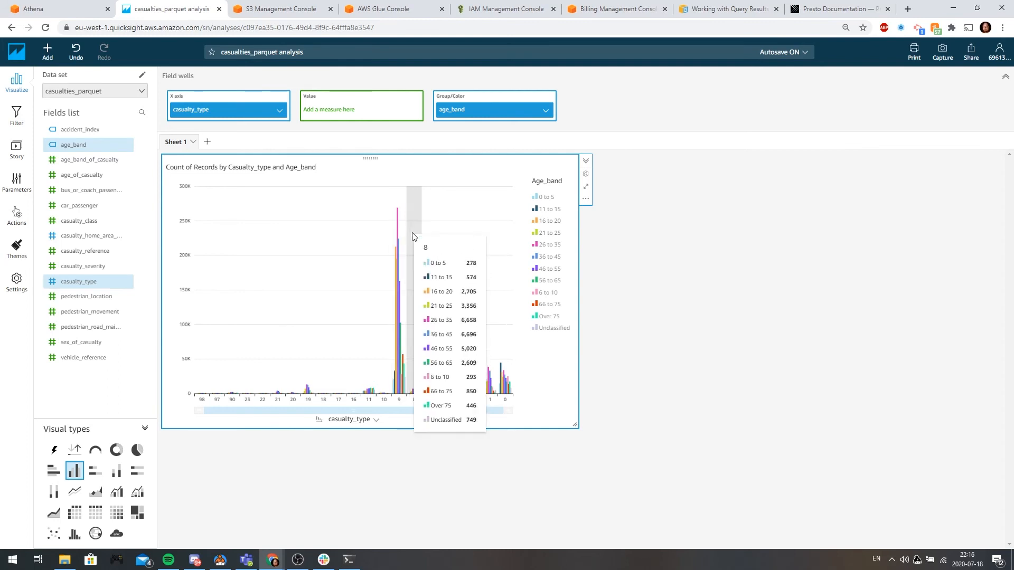
pyautogui.hotkey('alt', 'Tab')
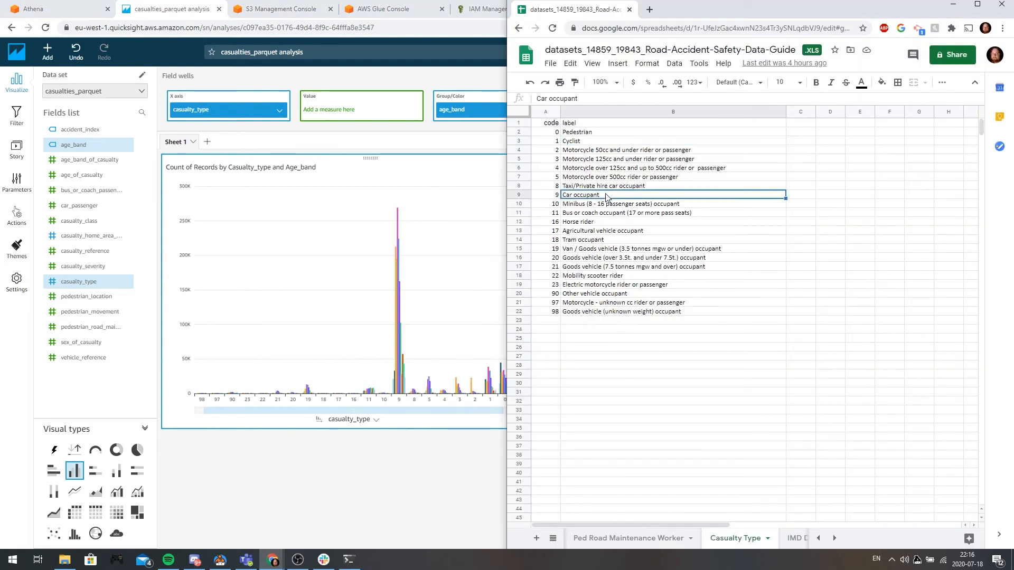
pyautogui.hotkey('alt', 'Tab')
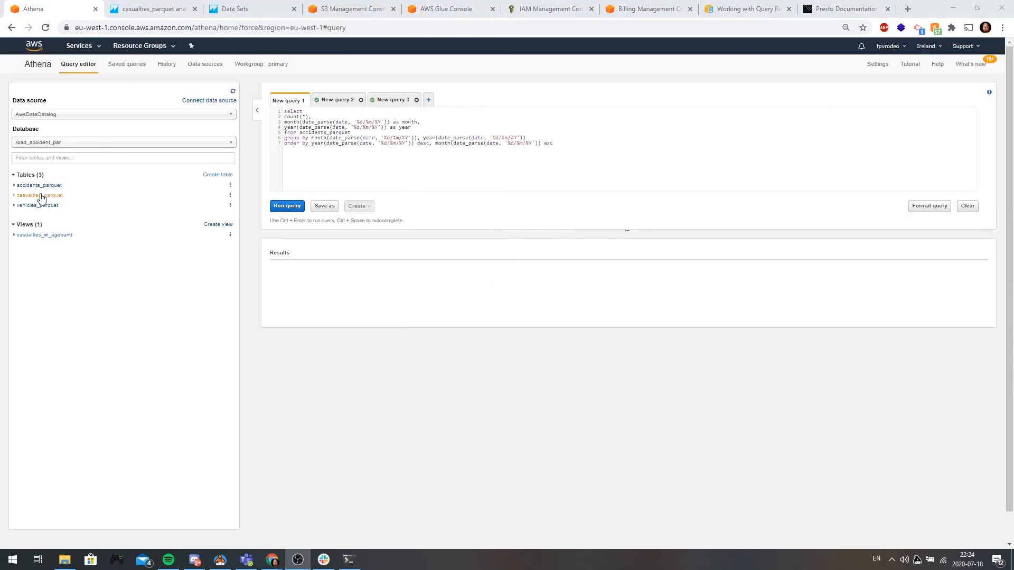
# Expand the accidents_parquet column list in Athena, rewrite New query 3 to select all columns from that table limited to 100 rows, and run it
pyautogui.click(14, 186)
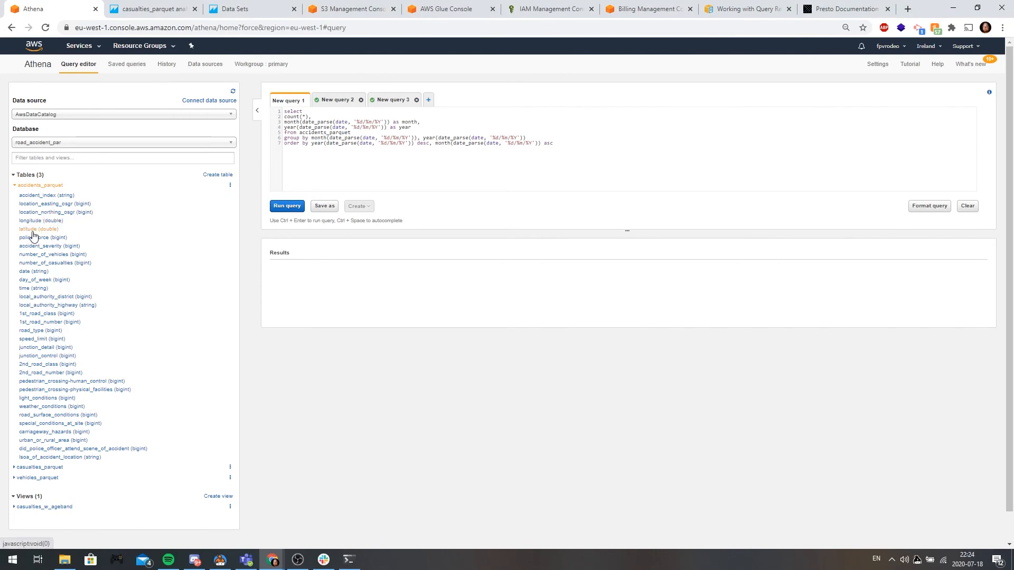
pyautogui.click(489, 143)
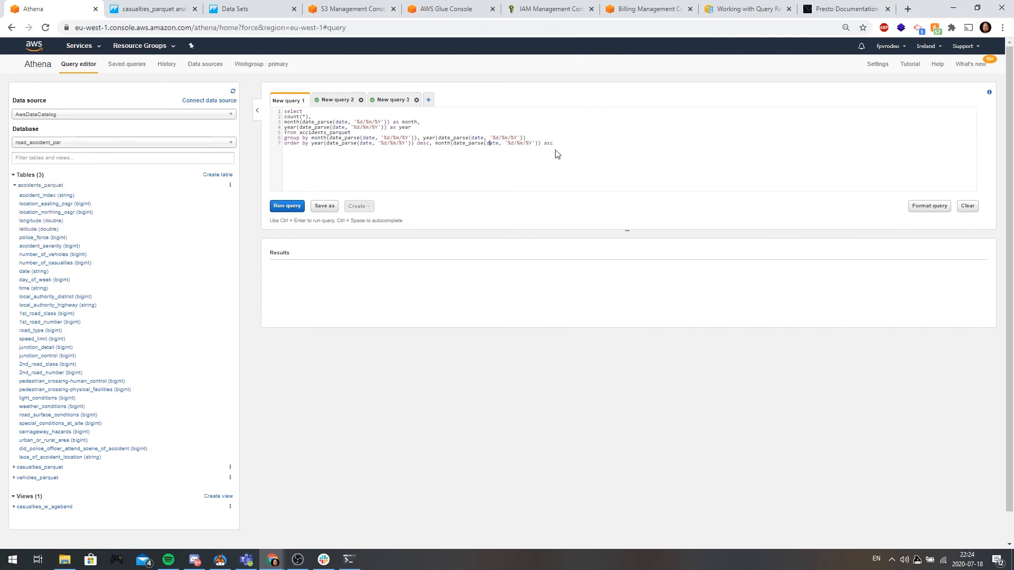
pyautogui.click(335, 99)
pyautogui.click(392, 101)
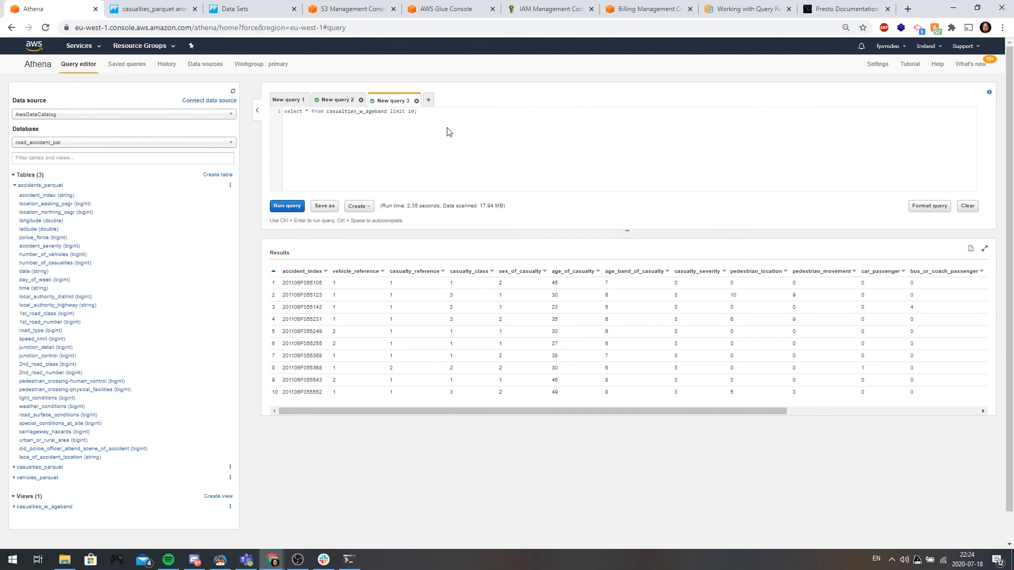
pyautogui.hotkey('ctrl', 'a')
pyautogui.press('BackSpace')
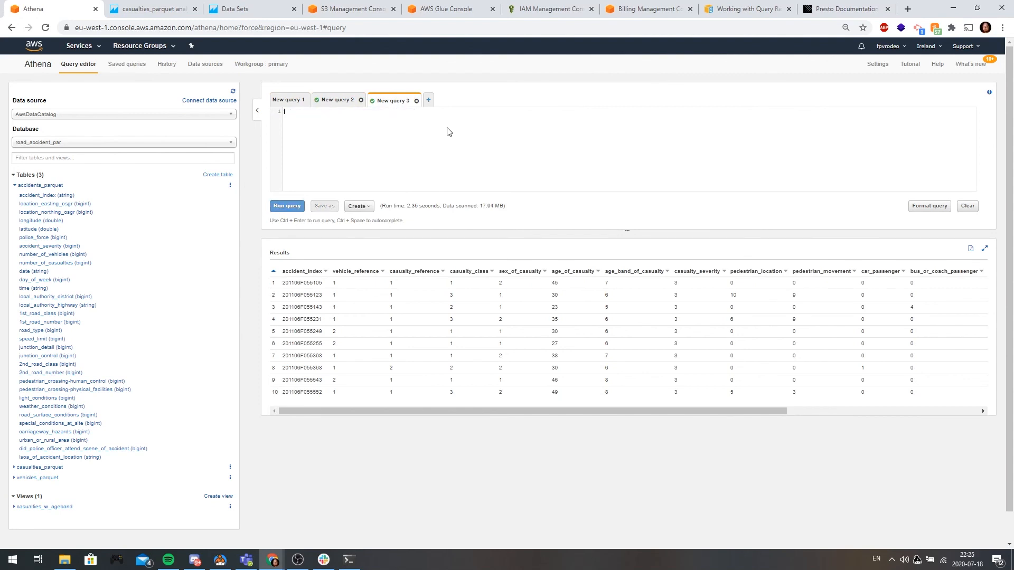
pyautogui.write('select')
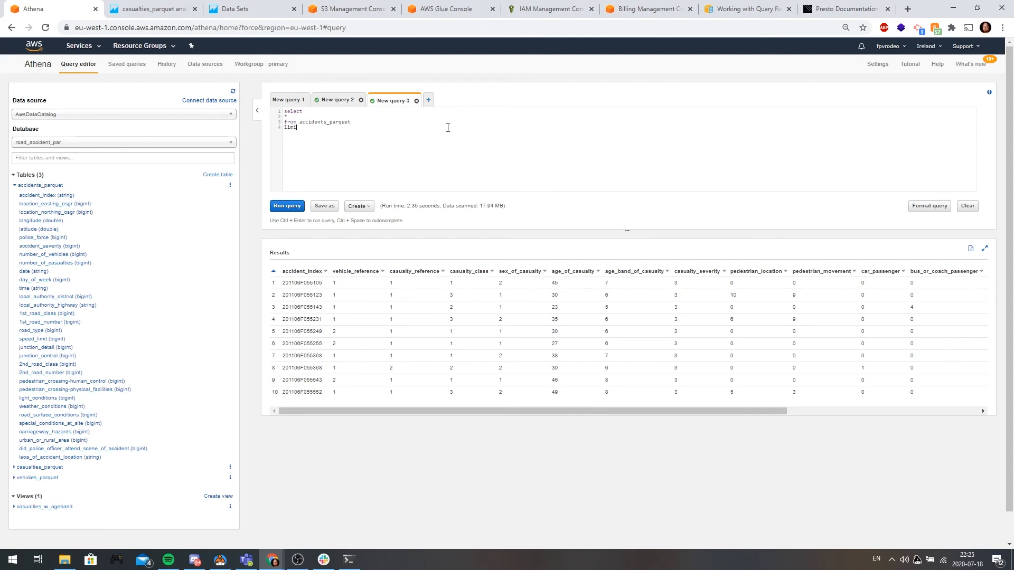
pyautogui.hotkey('ctrl', 'Return')
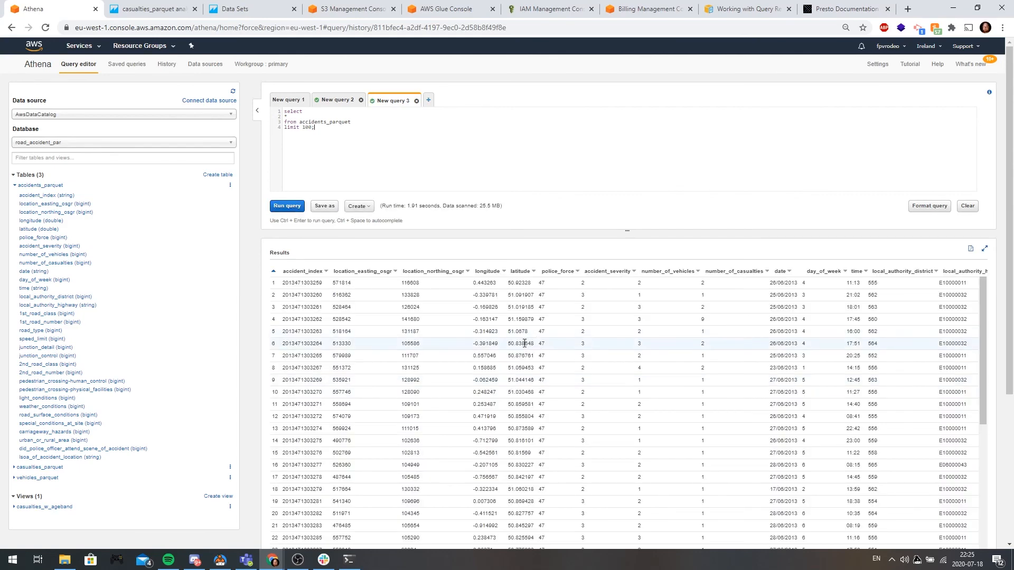
# Start a new QuickSight data set and create an Athena data source named RTC - Accidents
pyautogui.click(266, 14)
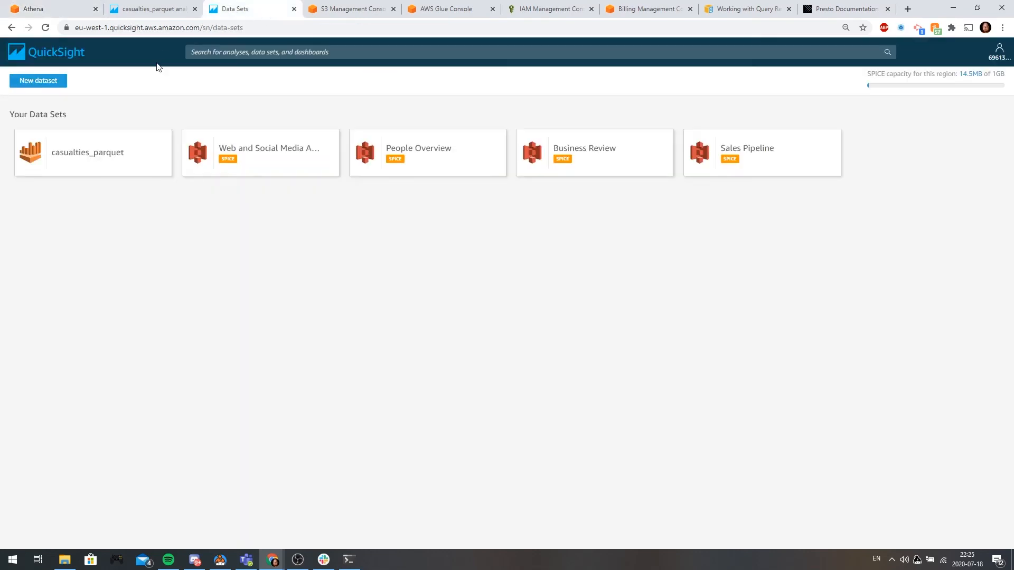
pyautogui.click(35, 81)
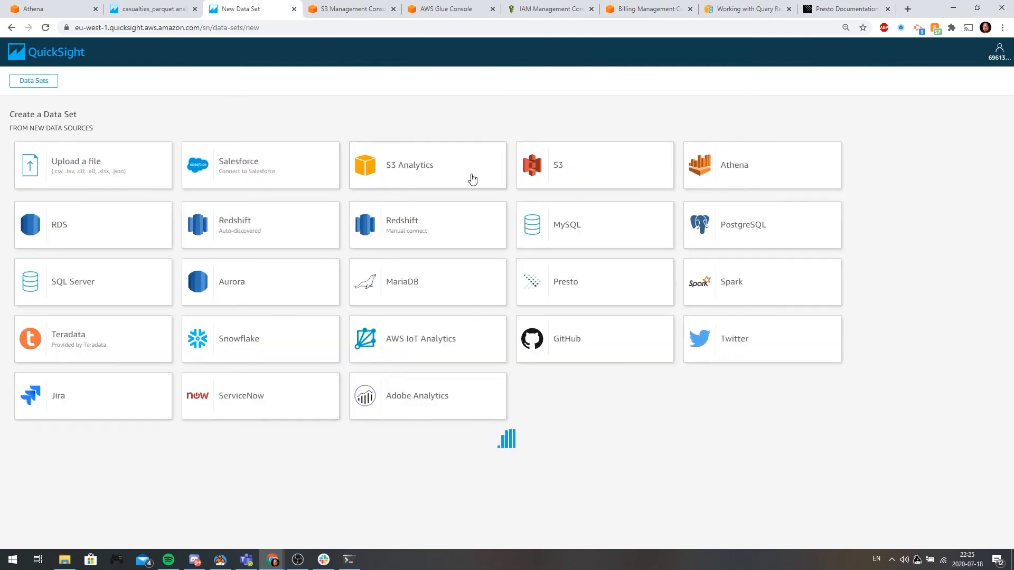
pyautogui.click(768, 176)
pyautogui.click(504, 110)
pyautogui.press('Down')
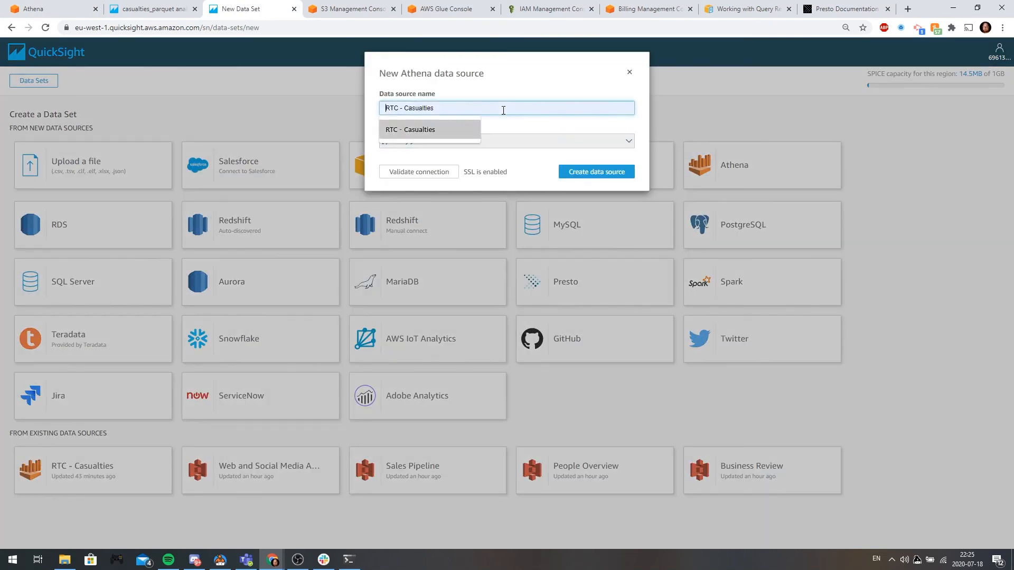
pyautogui.write('RTC - Accidents')
pyautogui.click(593, 171)
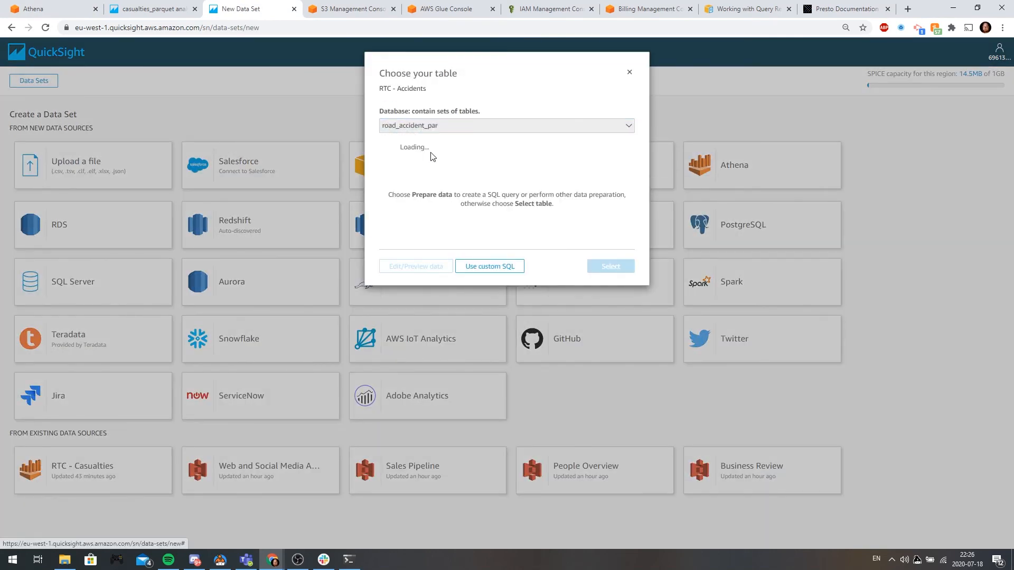
# Choose the accidents_parquet table from road_accident_par, preview its data and save the data set
pyautogui.click(409, 166)
pyautogui.click(413, 266)
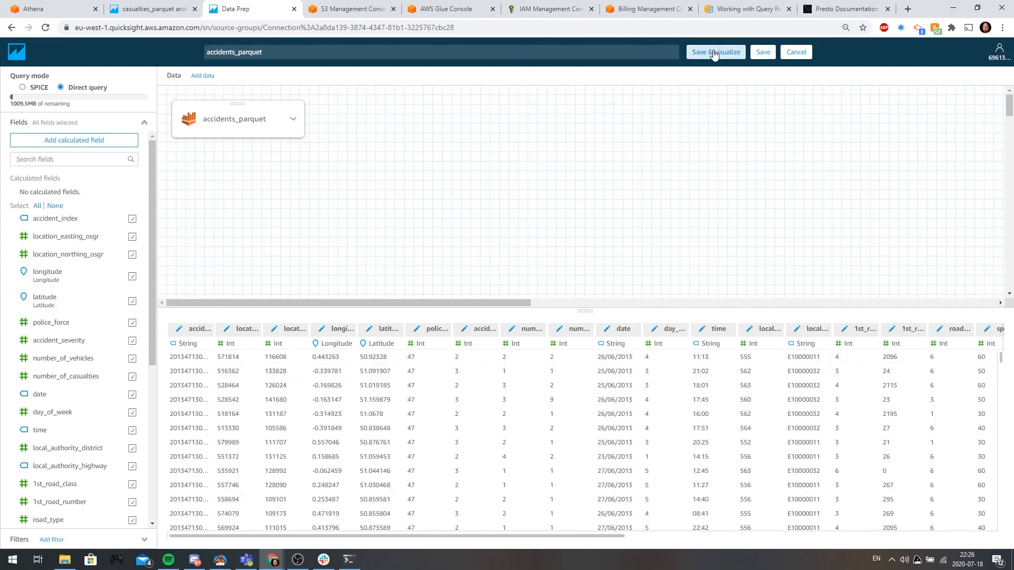
pyautogui.click(763, 51)
# Add a second sheet to the casualties_parquet analysis and add the accidents_parquet data set to the analysis
pyautogui.click(153, 8)
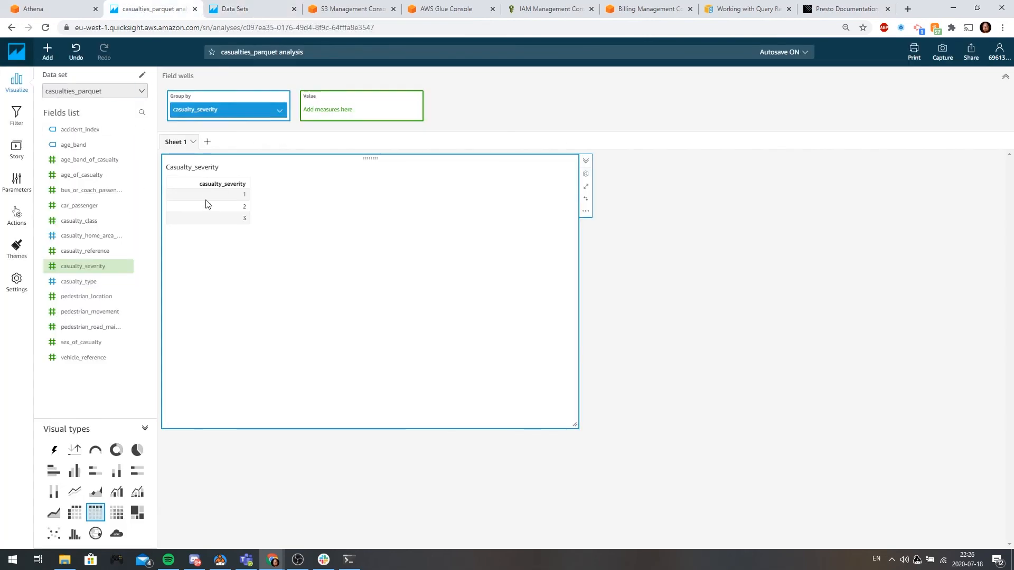
pyautogui.click(208, 143)
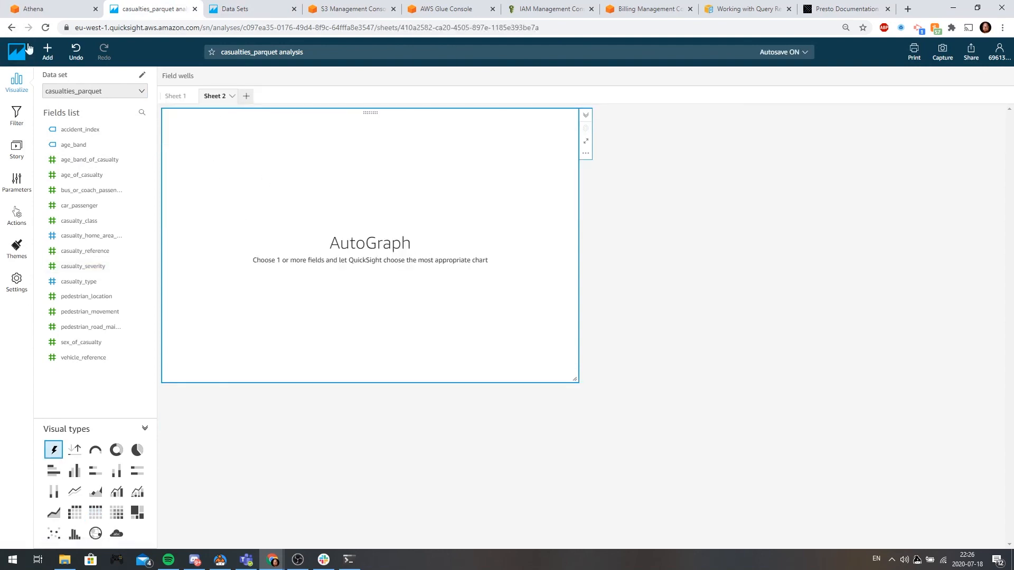
pyautogui.click(108, 89)
pyautogui.click(415, 106)
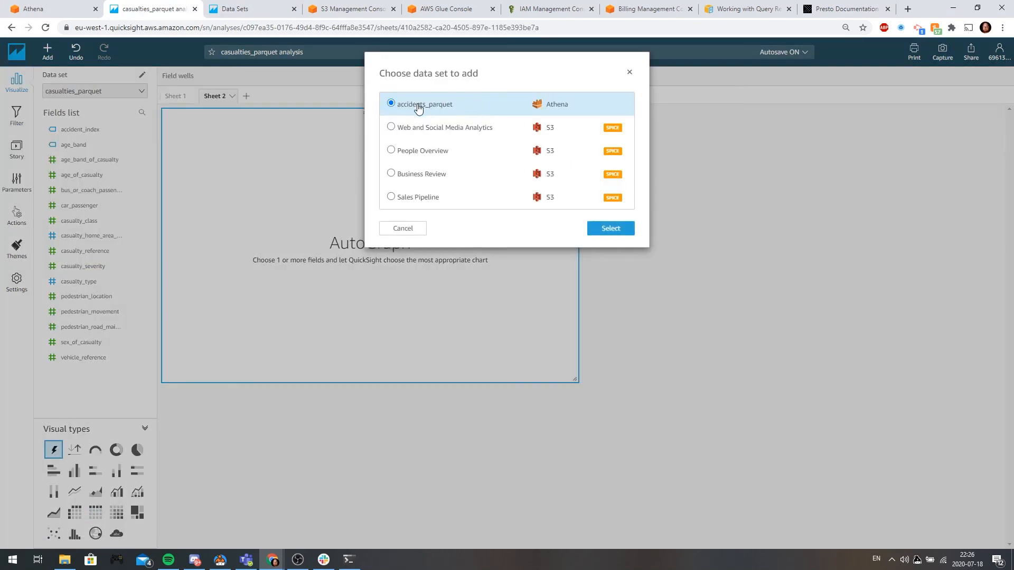
pyautogui.click(607, 232)
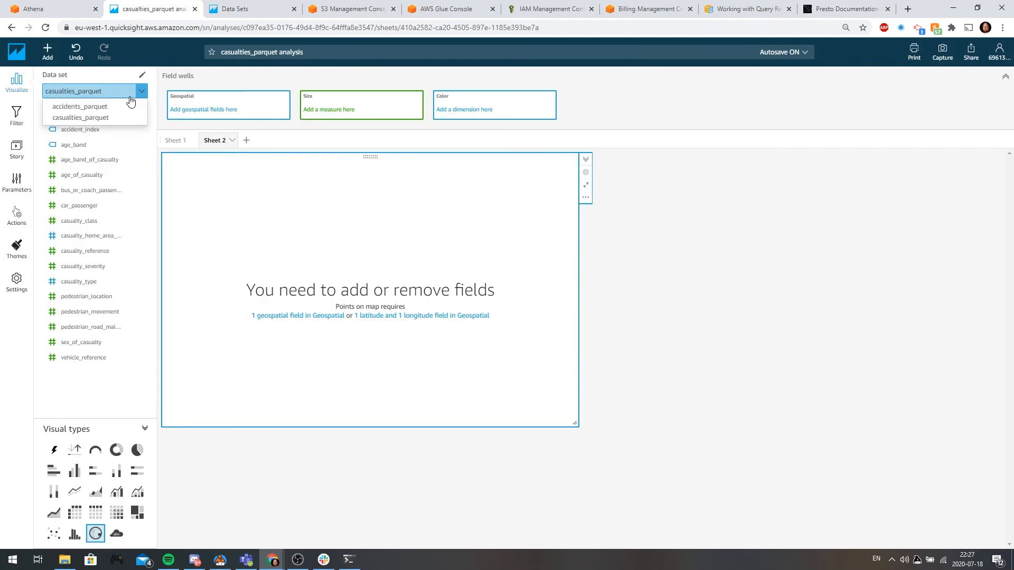
# Delete the empty points-on-map visual from Sheet 2 and switch the active data set to accidents_parquet
pyautogui.click(127, 106)
pyautogui.click(257, 168)
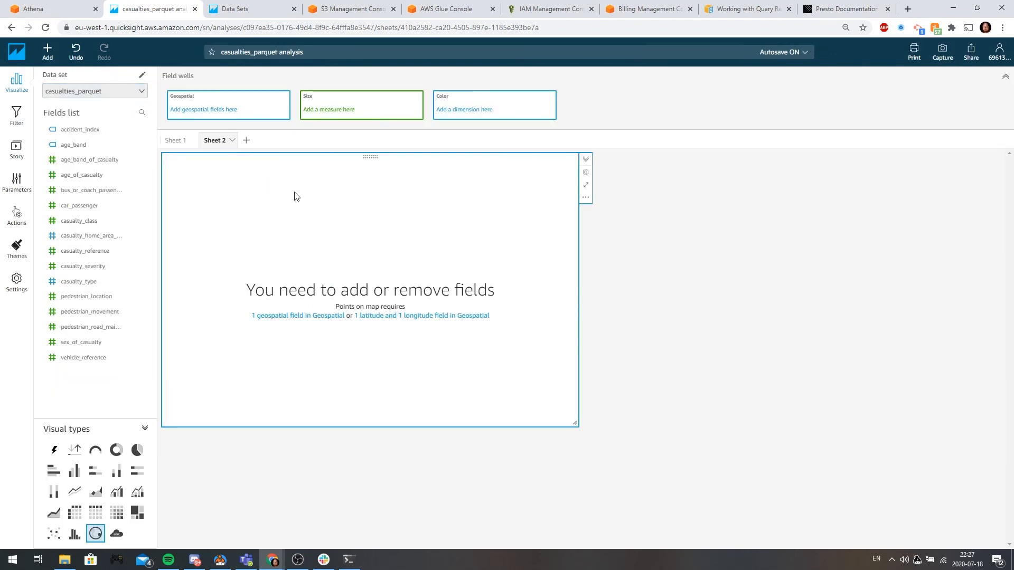
pyautogui.click(585, 200)
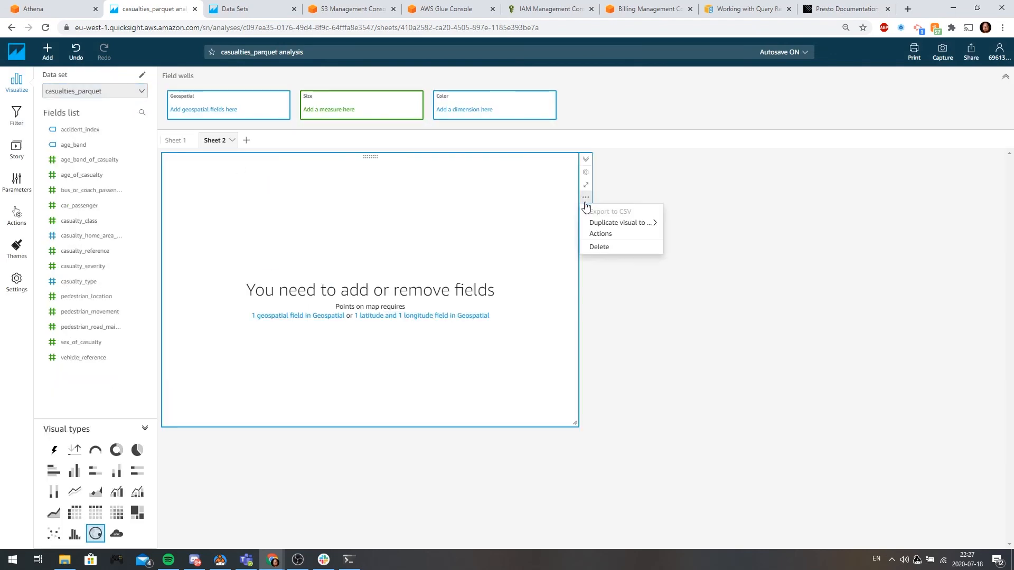
pyautogui.click(607, 250)
pyautogui.click(88, 93)
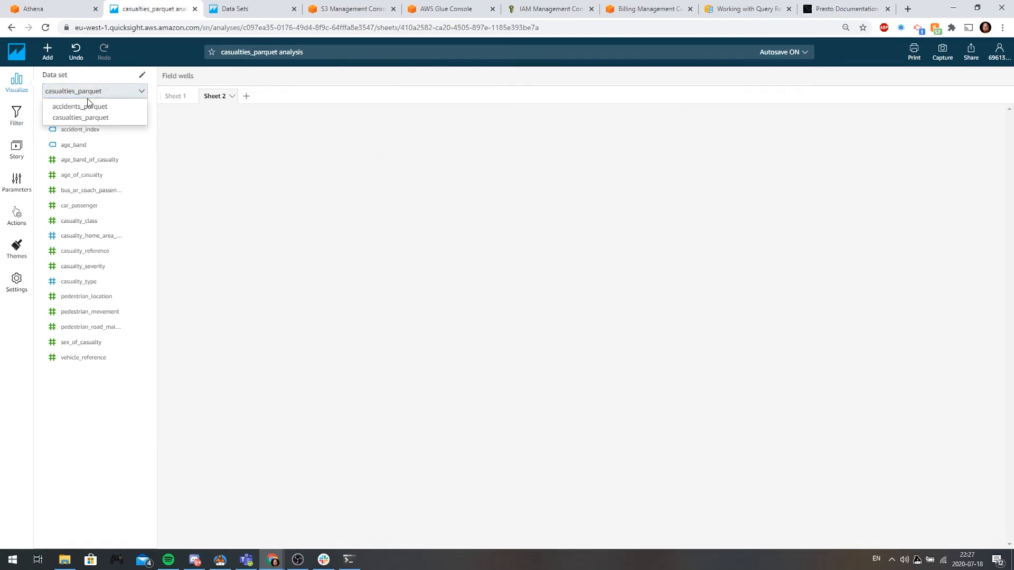
pyautogui.click(80, 106)
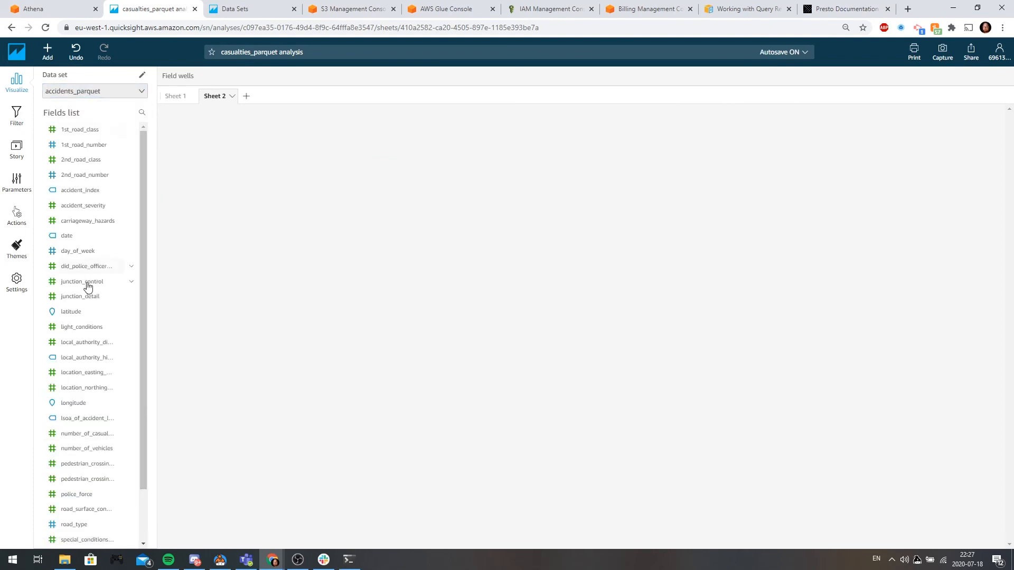
# Create a points-on-map visual on Sheet 2 from latitude and longitude, coloured by accident_severity
pyautogui.click(76, 313)
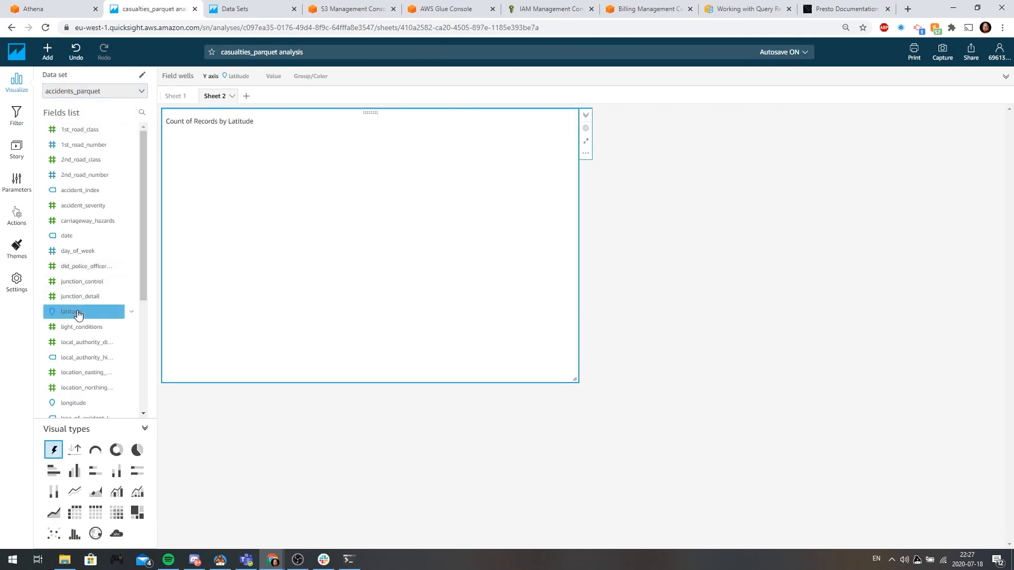
pyautogui.click(93, 403)
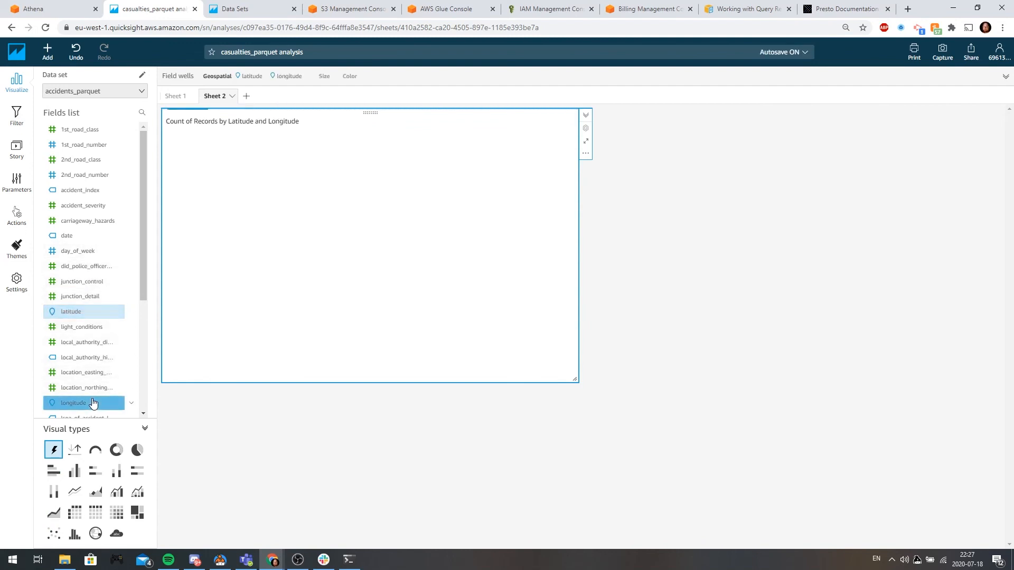
pyautogui.click(96, 535)
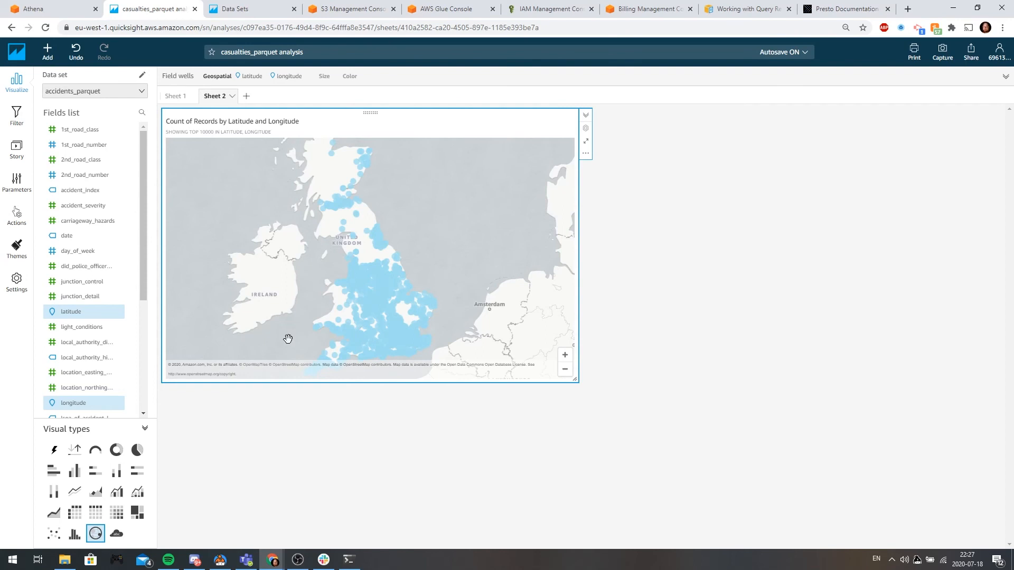
pyautogui.click(370, 83)
pyautogui.moveTo(100, 205); pyautogui.dragTo(482, 125)
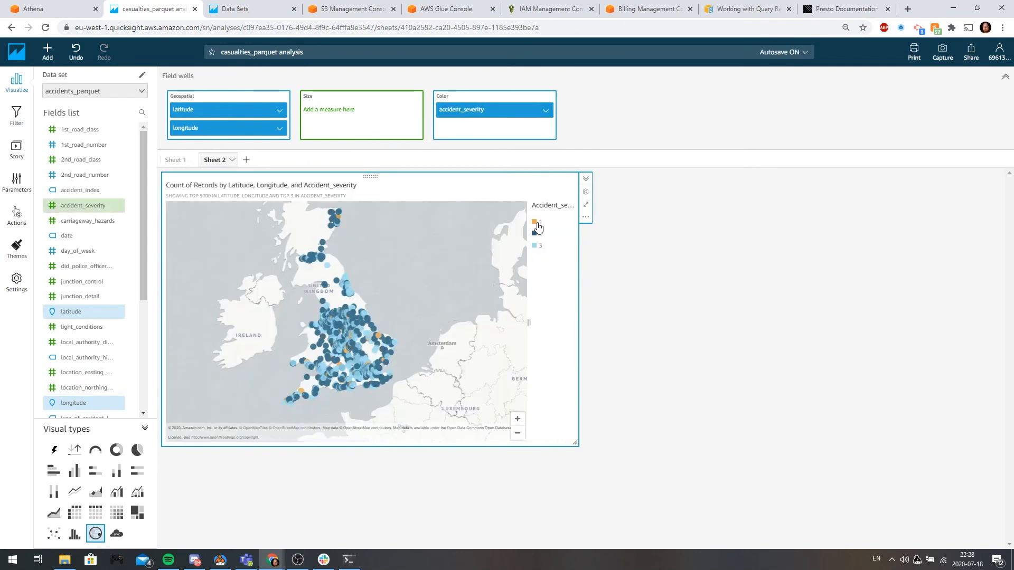
# Examine how accident points of each severity are distributed around Manchester, northern England and the Midlands on the map
pyautogui.scroll(3, 319, 319)
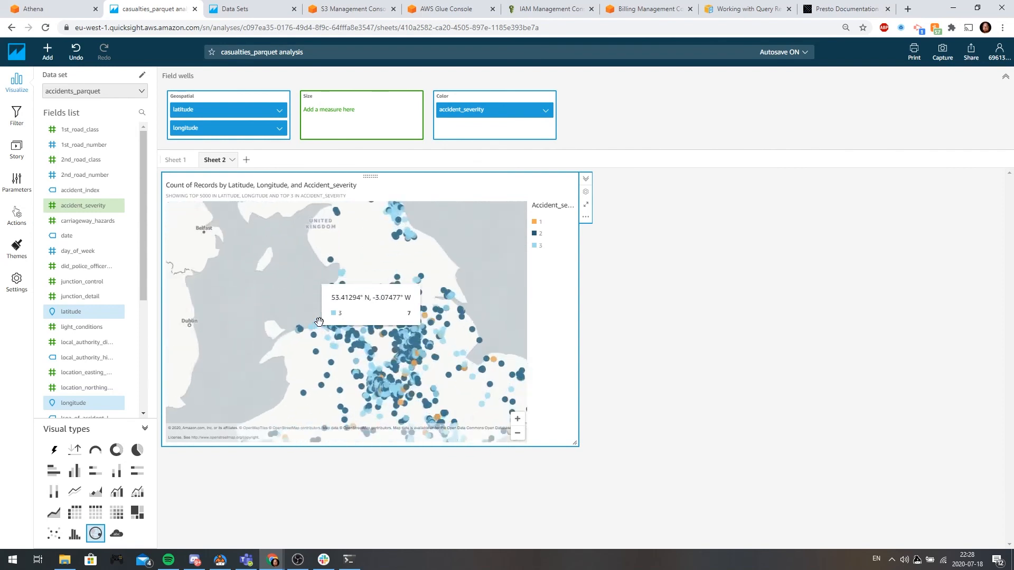
pyautogui.scroll(1, 311, 294)
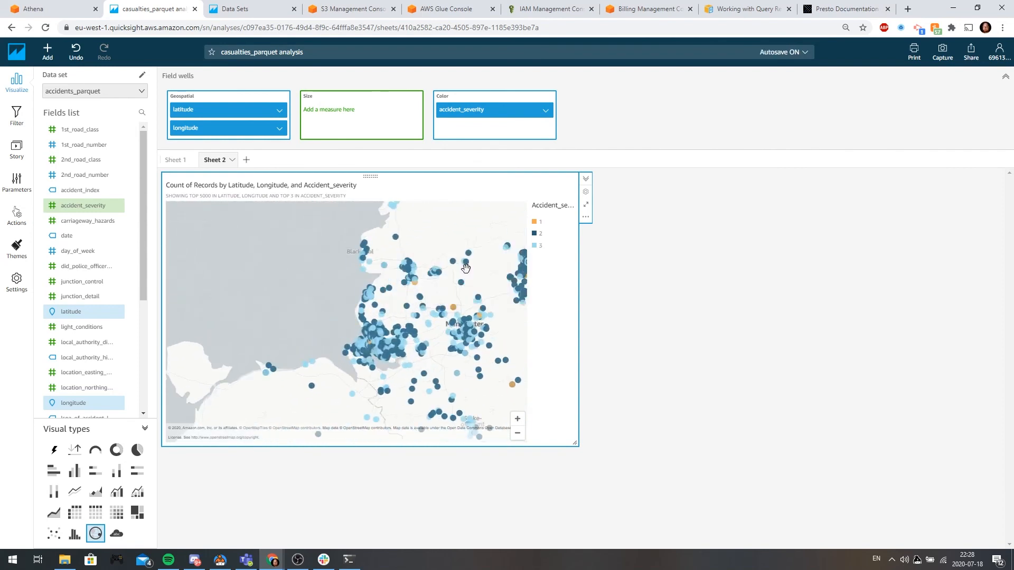
pyautogui.moveTo(446, 228); pyautogui.dragTo(353, 209)
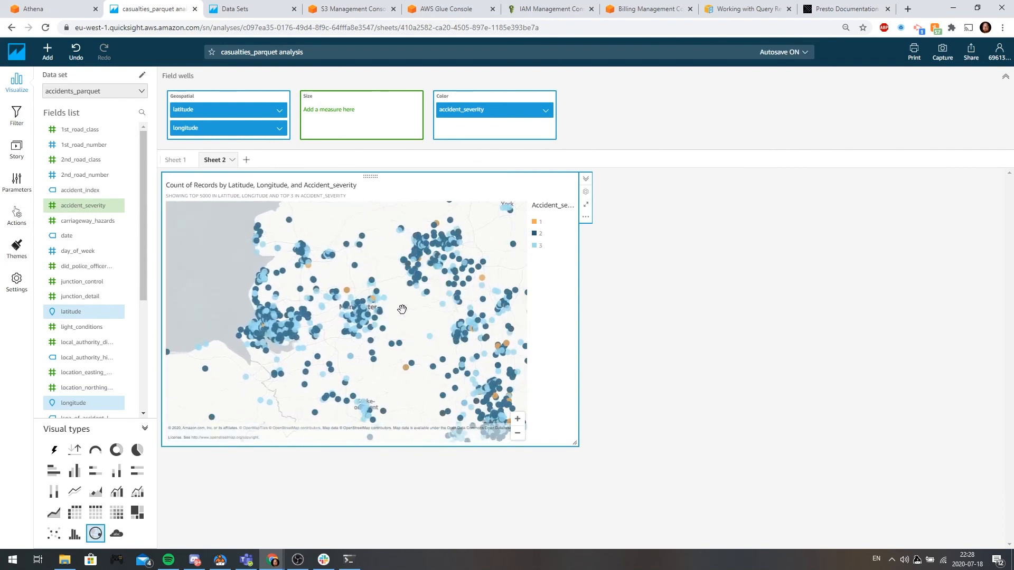
pyautogui.scroll(2, 401, 309)
pyautogui.scroll(1, 387, 315)
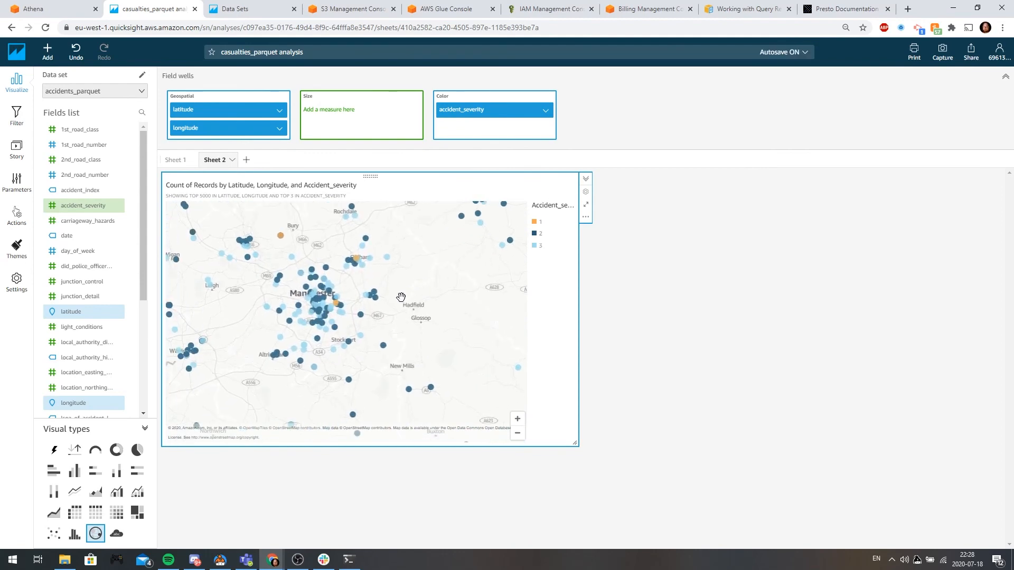
pyautogui.scroll(2, 365, 291)
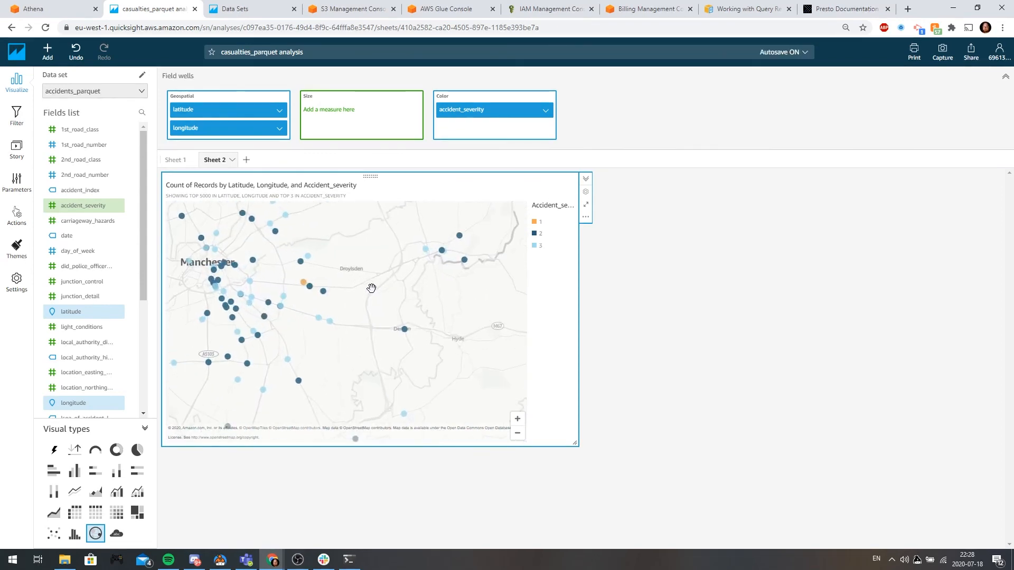
pyautogui.scroll(-4, 358, 293)
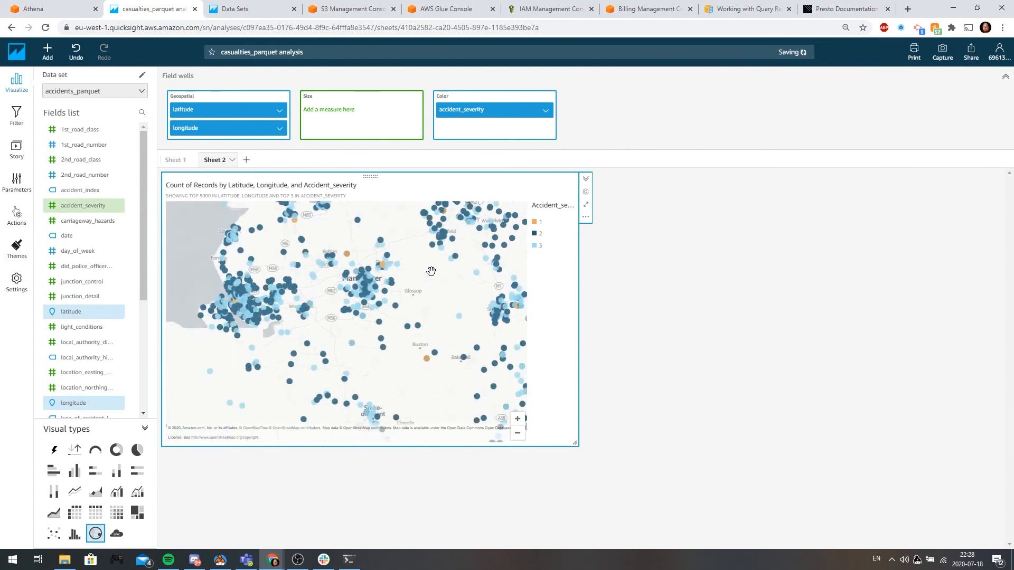
pyautogui.moveTo(400, 253); pyautogui.dragTo(277, 280)
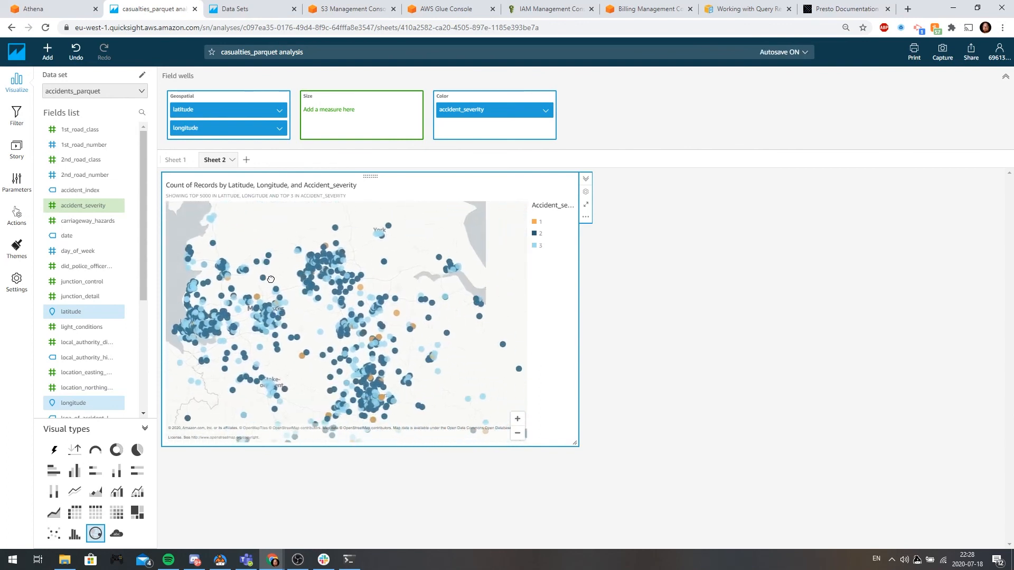
pyautogui.moveTo(392, 281); pyautogui.dragTo(389, 221)
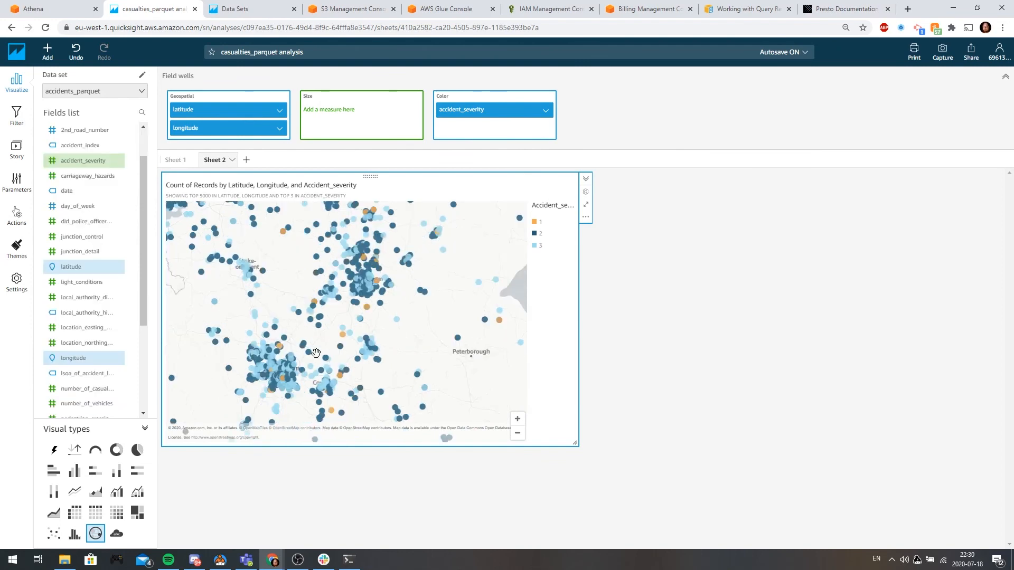
pyautogui.scroll(-3, 429, 373)
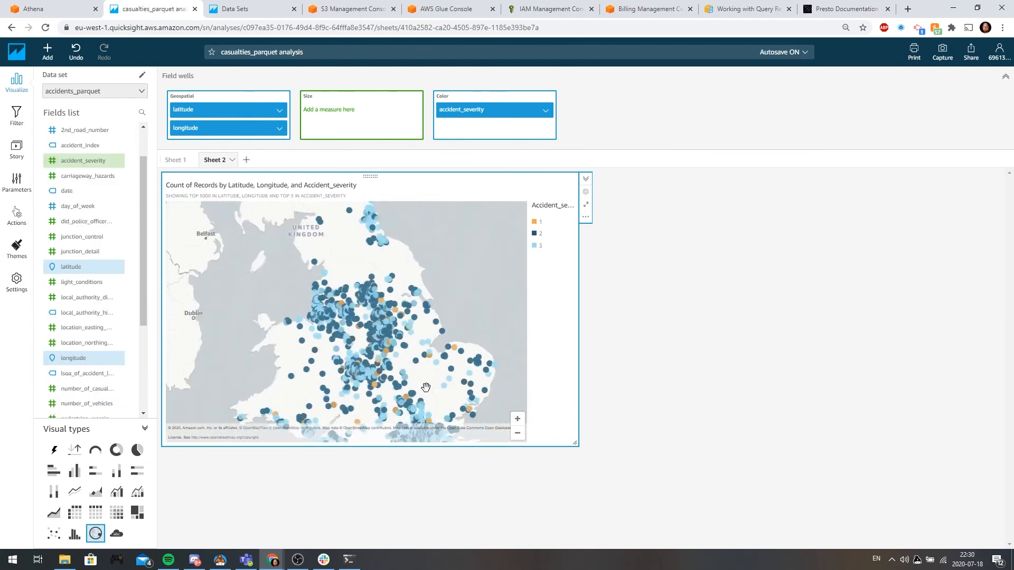
pyautogui.moveTo(423, 386); pyautogui.dragTo(455, 388)
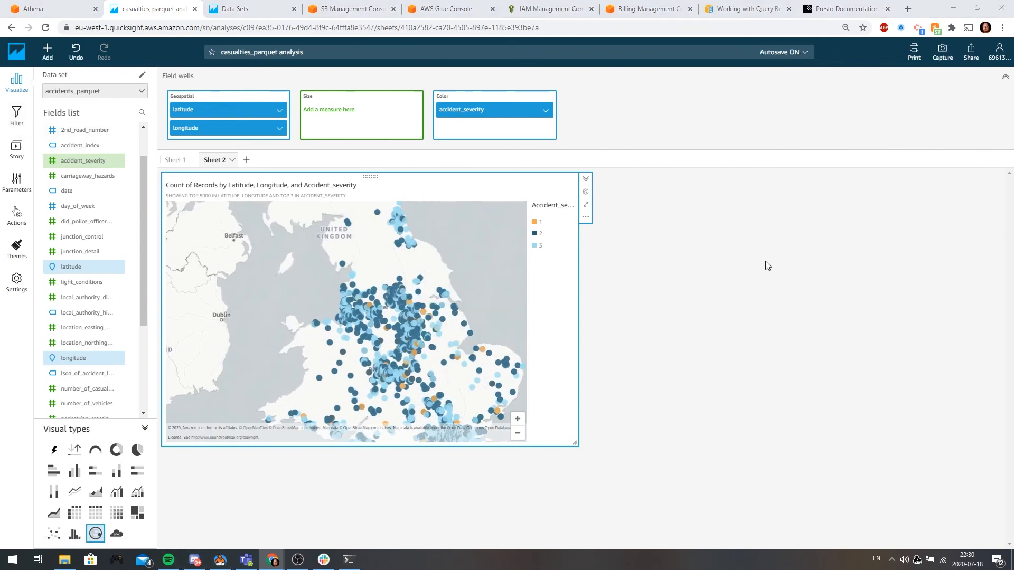
# Look up the Accident Severity code labels in the Road-Accident-Safety-Data-Guide spreadsheet and return to the QuickSight analysis
pyautogui.hotkey('alt', 'Tab')
pyautogui.hotkey('alt', 'Tab')
pyautogui.hotkey('alt', 'Tab')
pyautogui.hotkey('alt', 'Tab')
pyautogui.hotkey('alt', 'Tab')
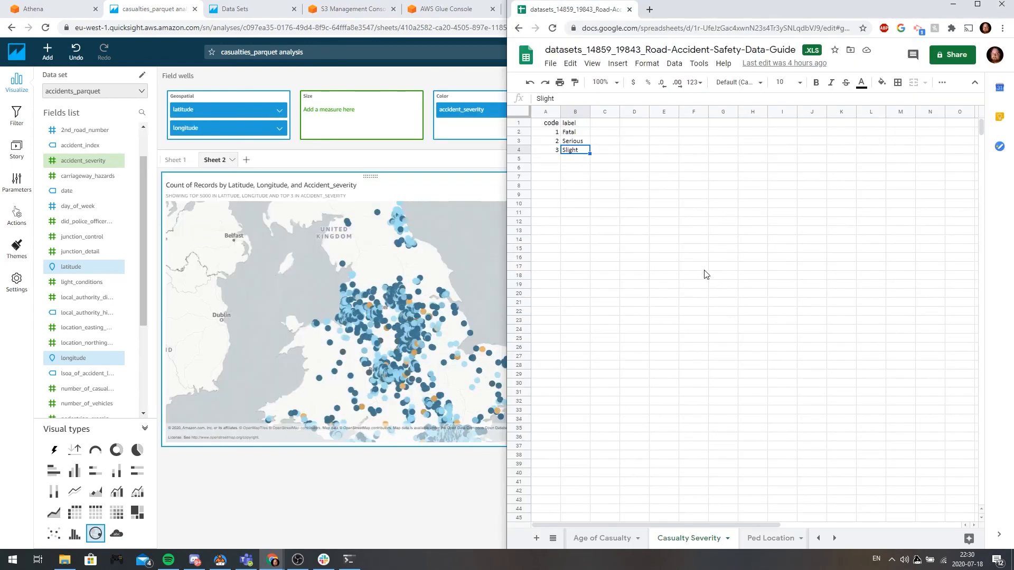
pyautogui.click(553, 543)
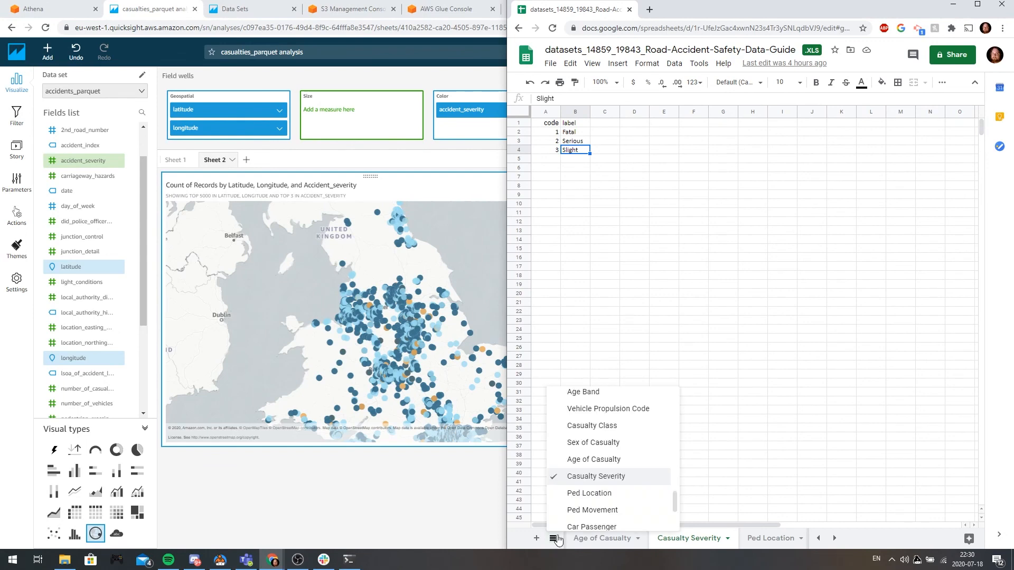
pyautogui.scroll(10, 639, 448)
pyautogui.scroll(3, 639, 449)
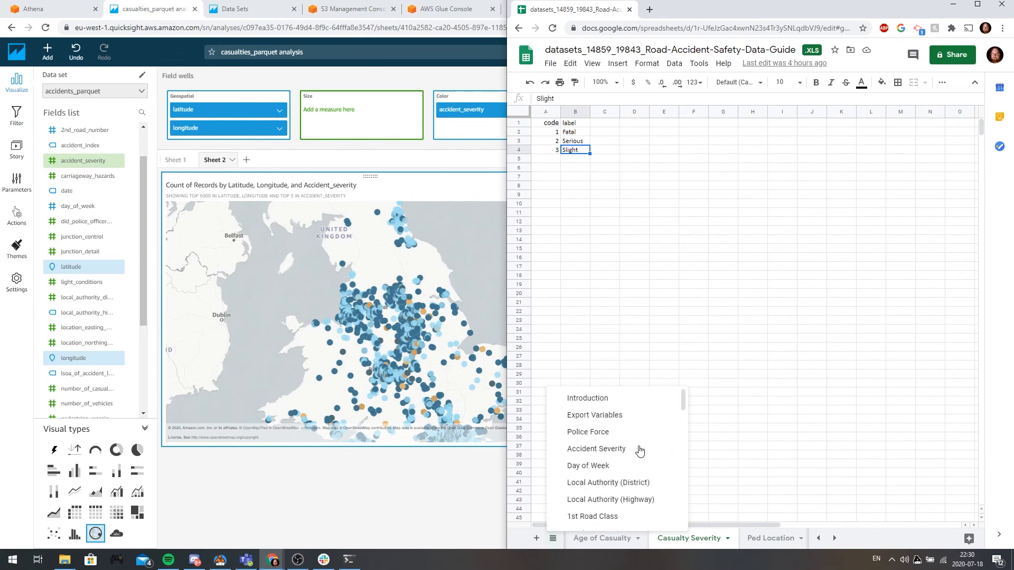
pyautogui.click(624, 450)
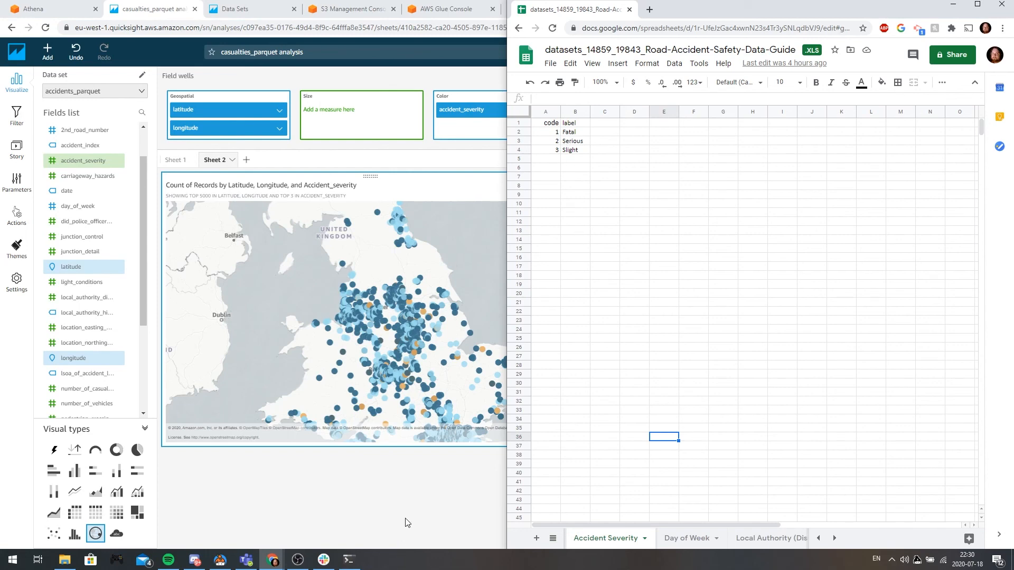
pyautogui.click(345, 495)
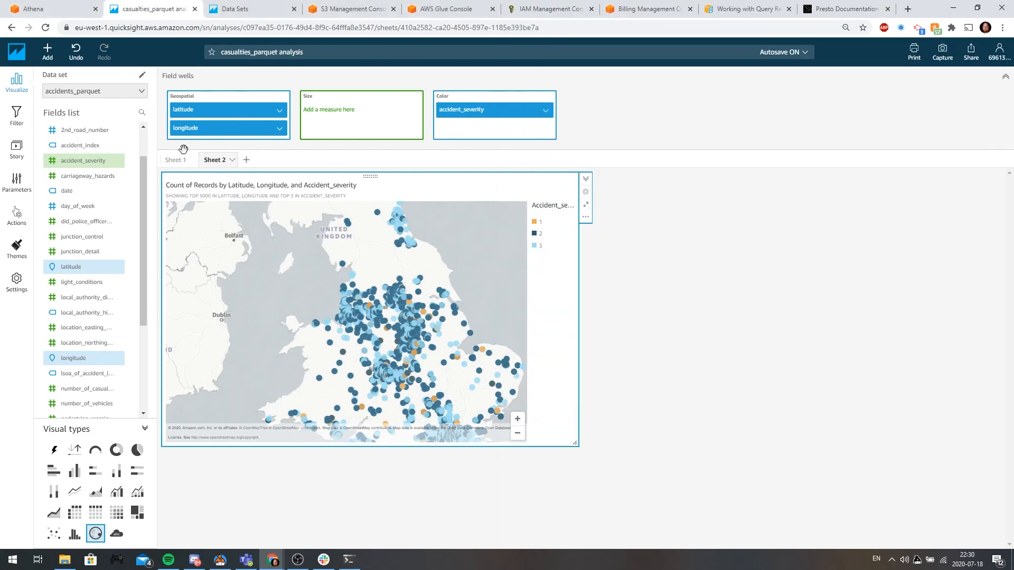
# Filter the map visual to accident_severity between 1 and 2, excluding nulls, and apply the filter
pyautogui.click(26, 122)
pyautogui.click(91, 165)
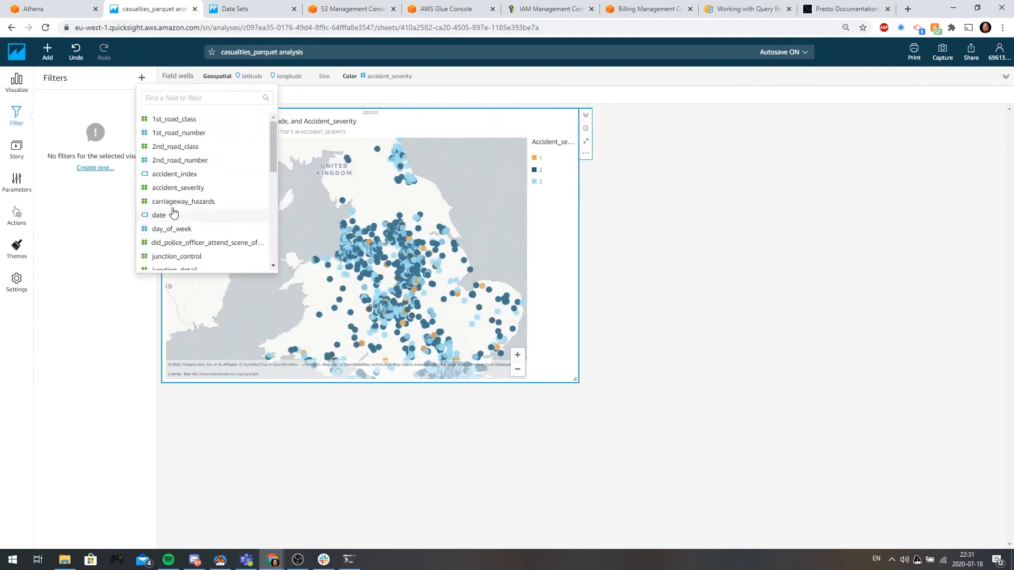
pyautogui.click(179, 190)
pyautogui.click(96, 175)
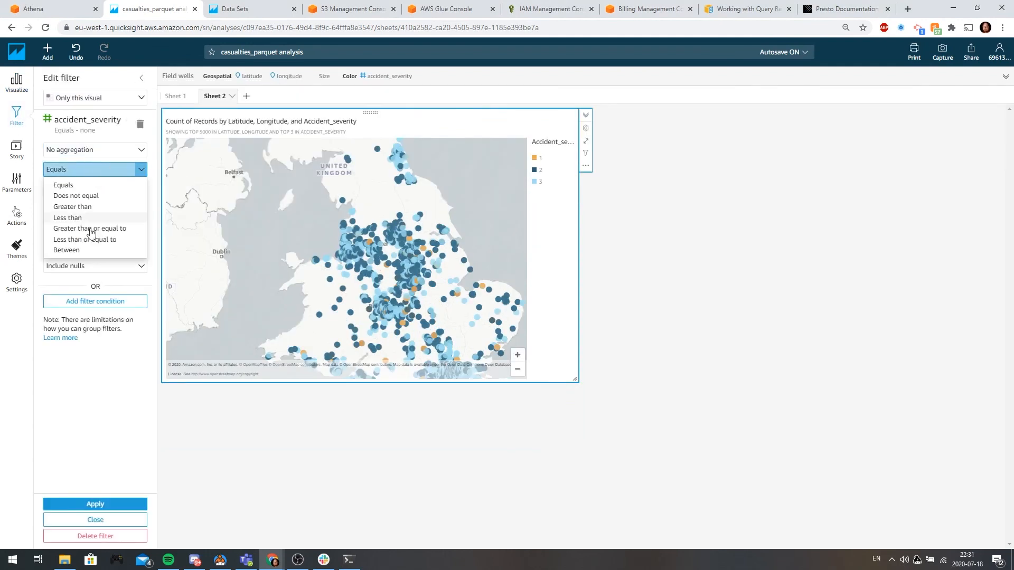
pyautogui.click(67, 250)
pyautogui.click(89, 221)
pyautogui.write('1')
pyautogui.click(90, 254)
pyautogui.write('2')
pyautogui.click(96, 276)
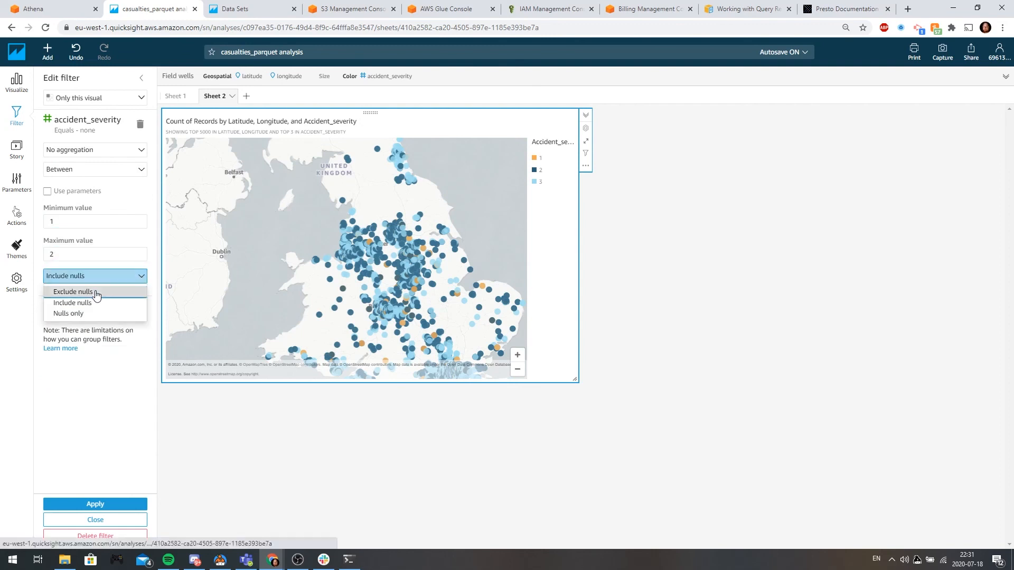
pyautogui.click(72, 292)
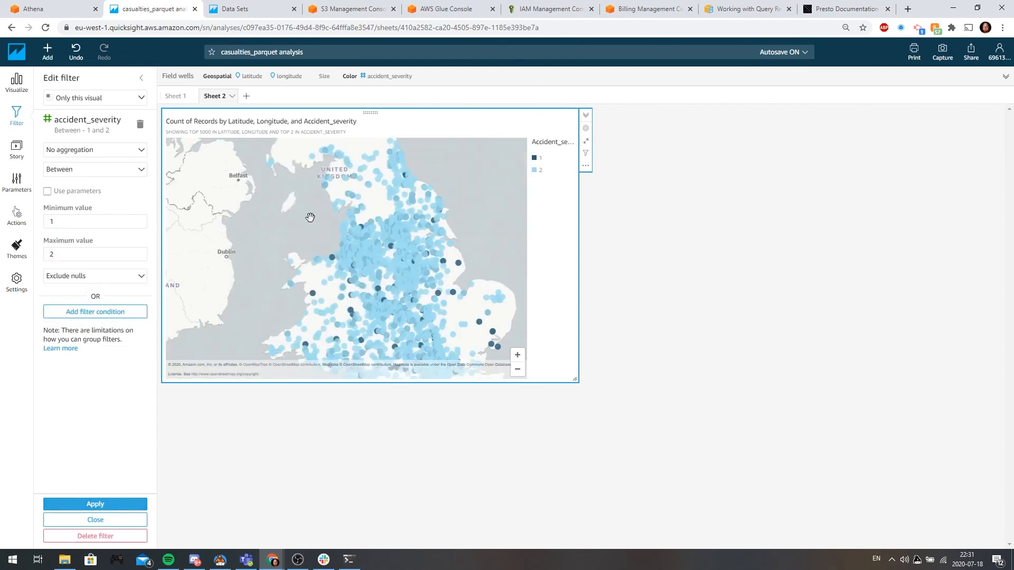
# Check the severity code labels in the data guide spreadsheet again and inspect the filtered accident map in QuickSight
pyautogui.hotkey('alt', 'Tab')
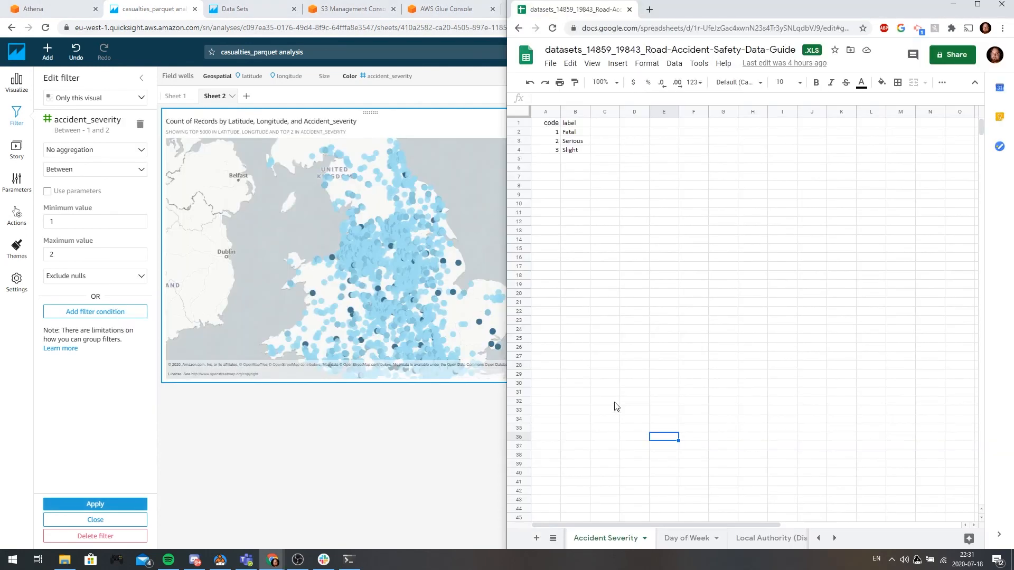
pyautogui.hotkey('alt', 'Tab')
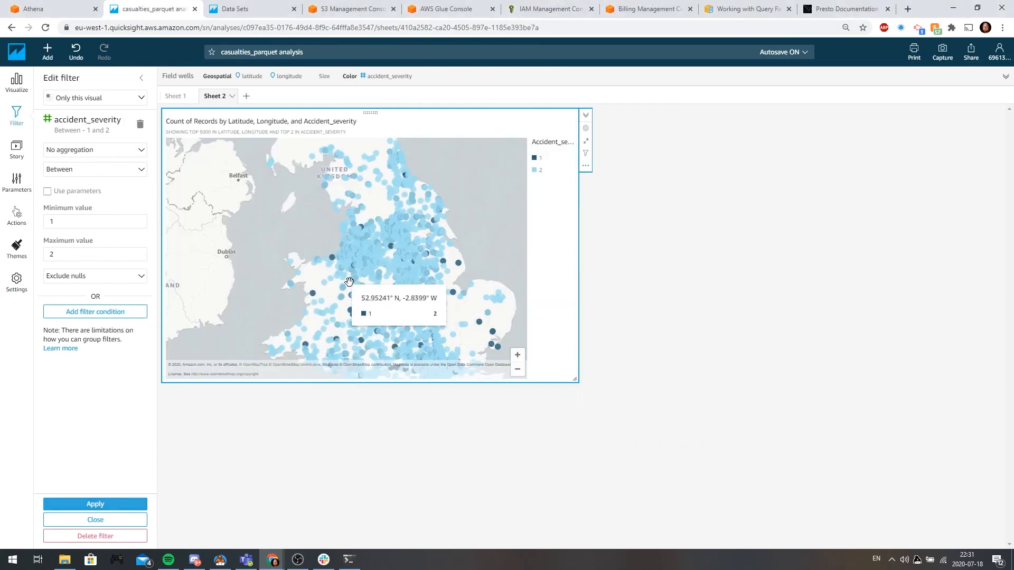
pyautogui.moveTo(271, 234); pyautogui.dragTo(244, 191)
pyautogui.scroll(5, 280, 212)
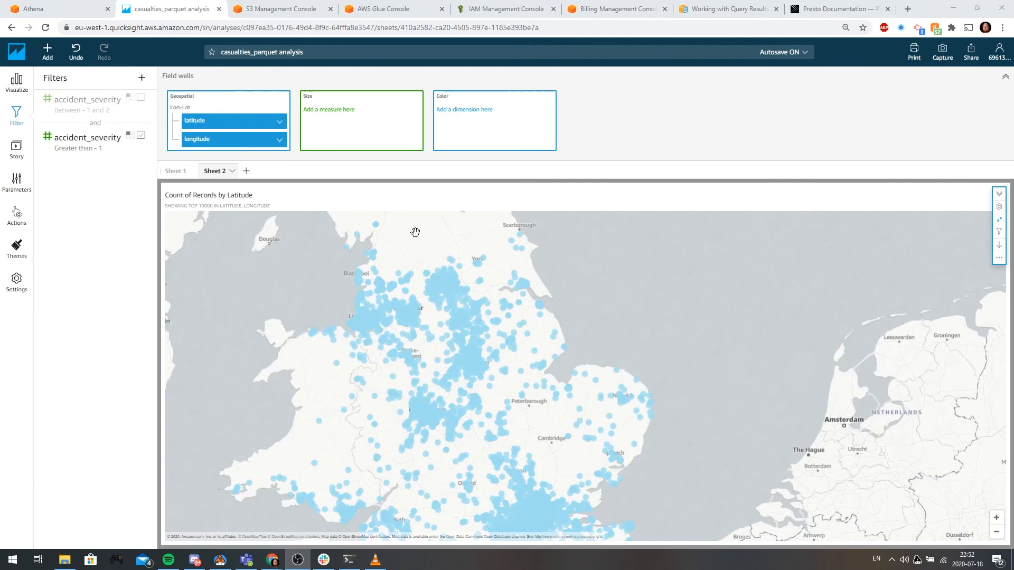
# Inspect the accident points across England on the enlarged map, closing in on central Manchester and Salford
pyautogui.moveTo(415, 233); pyautogui.dragTo(468, 414)
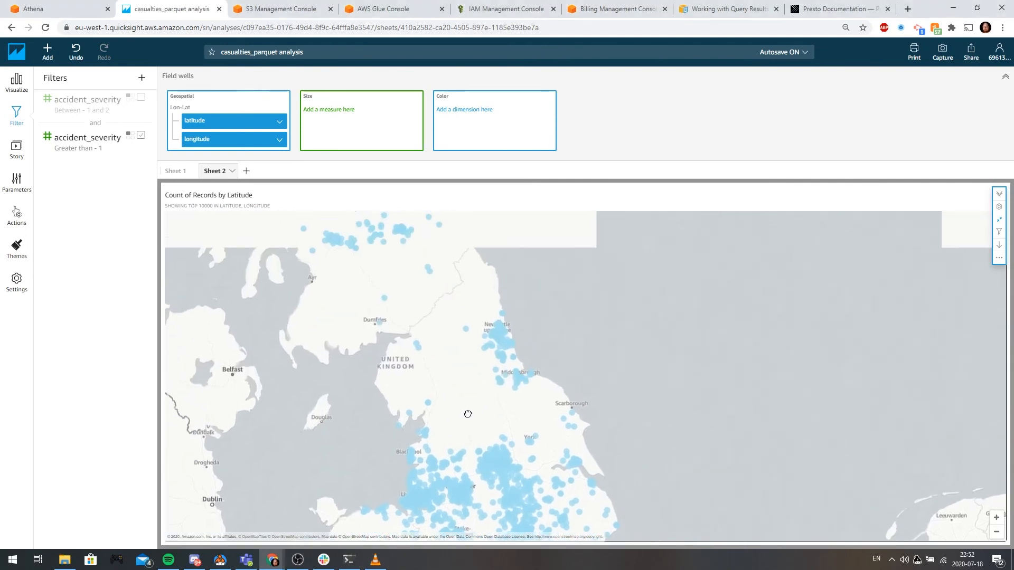
pyautogui.moveTo(422, 323); pyautogui.dragTo(389, 149)
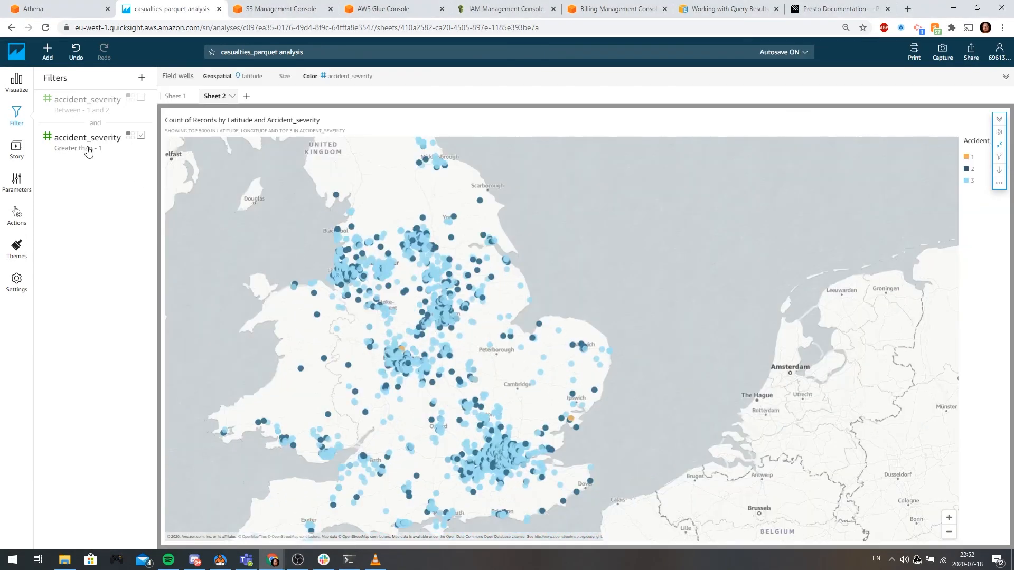
pyautogui.scroll(3, 400, 270)
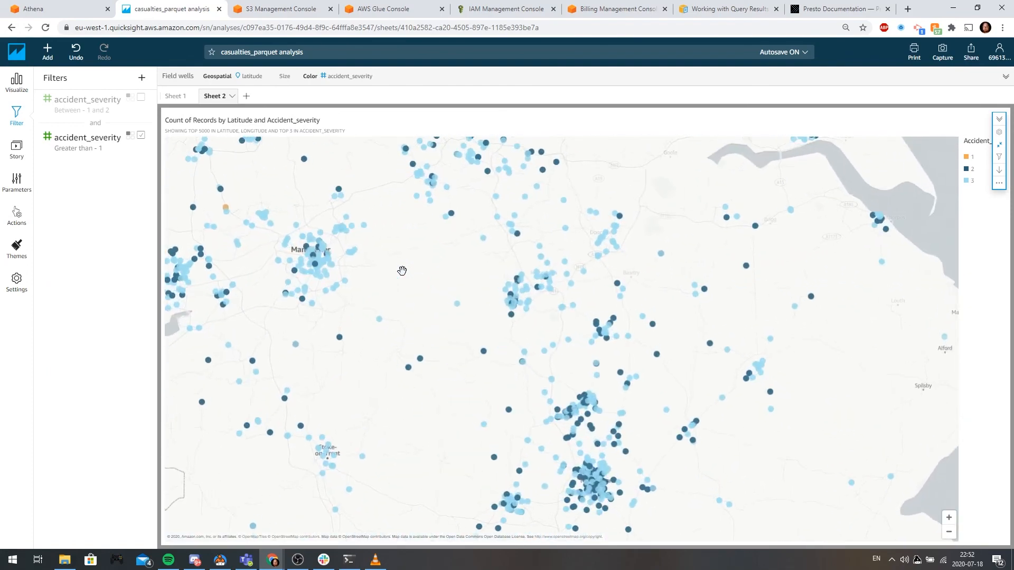
pyautogui.scroll(3, 402, 270)
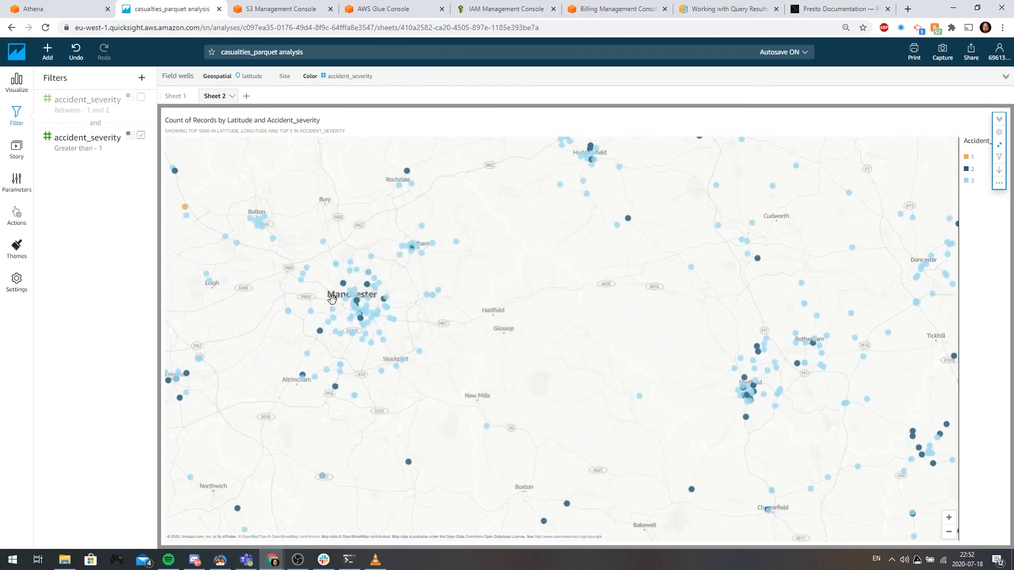
pyautogui.scroll(3, 333, 298)
pyautogui.scroll(2, 471, 321)
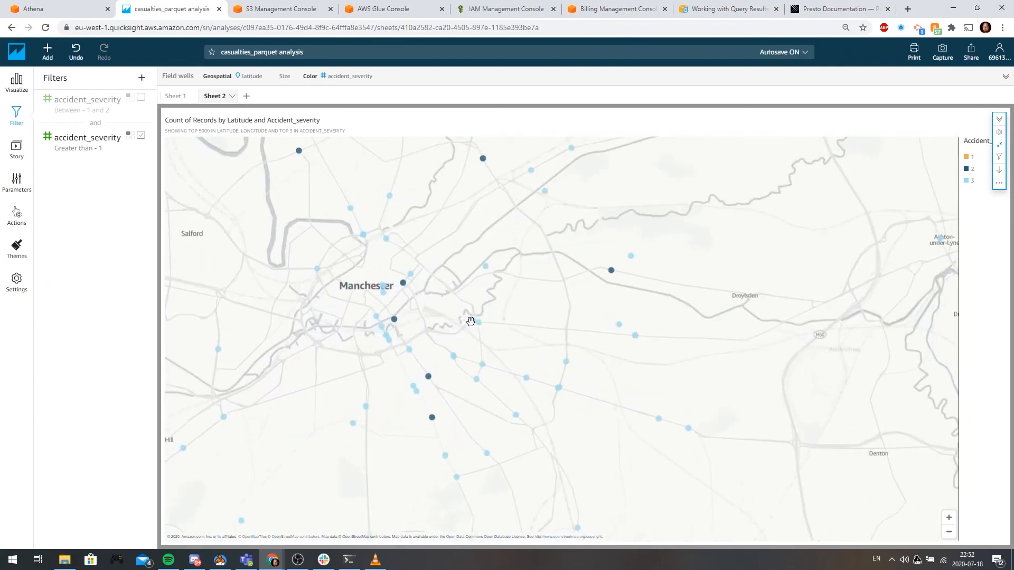
pyautogui.moveTo(430, 242); pyautogui.dragTo(469, 347)
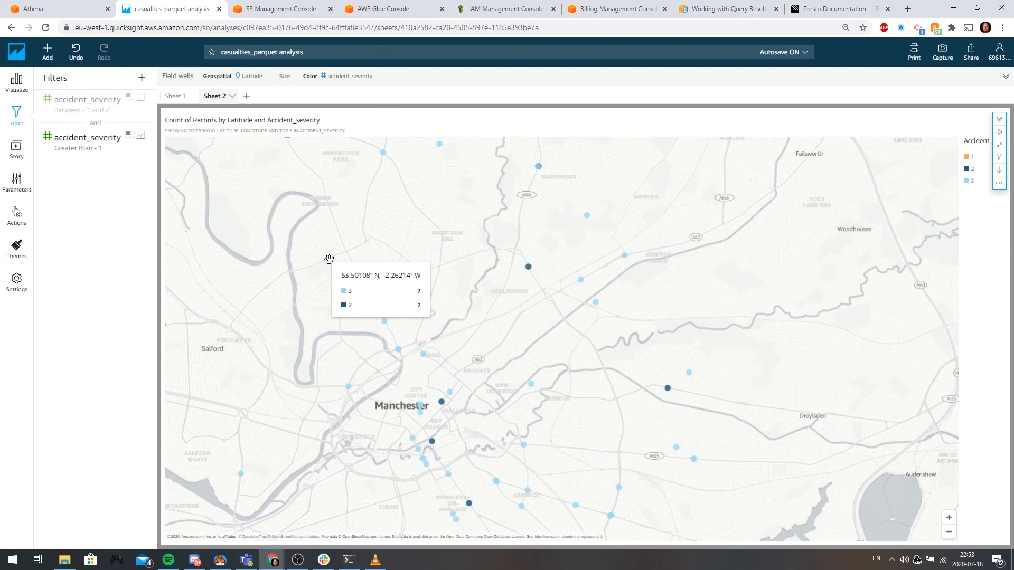
# Switch to the data guide's Accident Severity sheet and compare its codes with the accident point north of central Manchester
pyautogui.hotkey('alt', 'Tab')
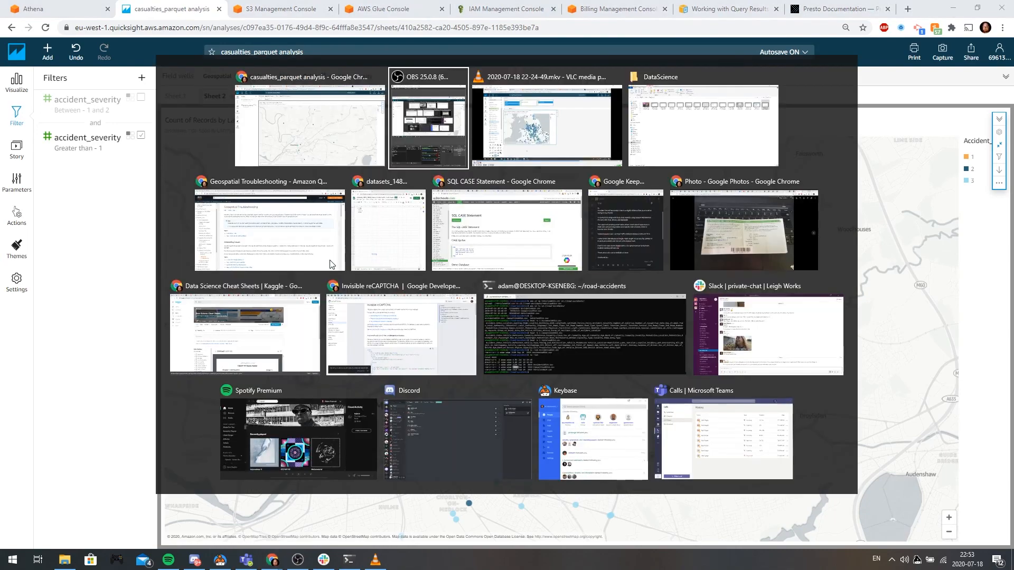
pyautogui.click(391, 238)
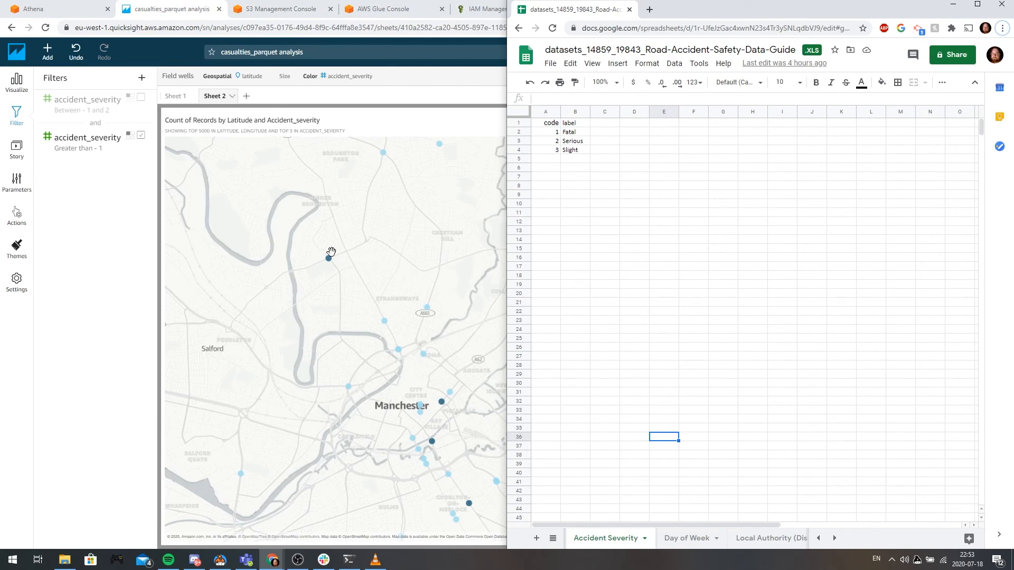
pyautogui.moveTo(329, 259)
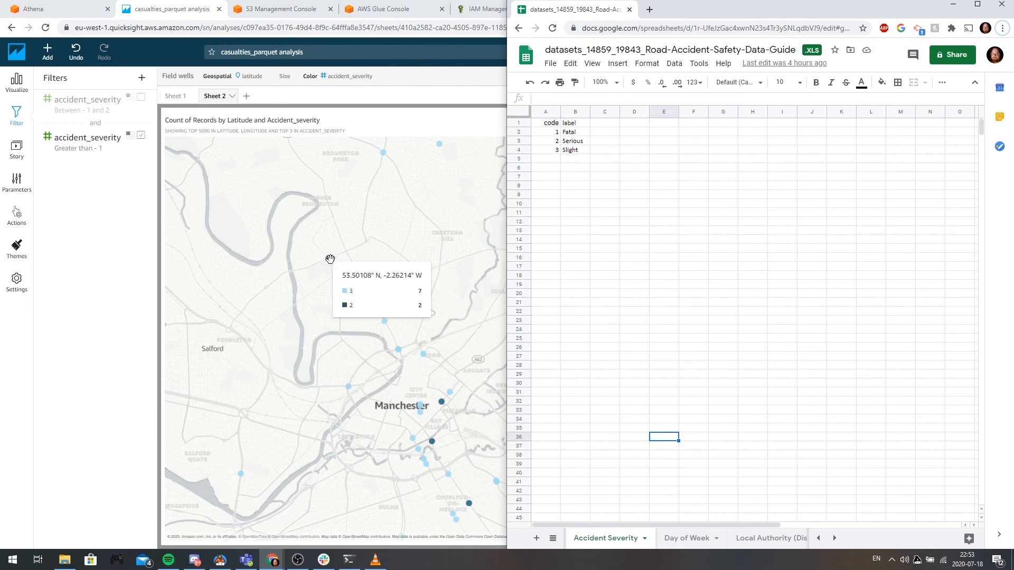
# Return to the full QuickSight map and inspect the severity breakdown of the accident point just east of the Manchester label
pyautogui.click(379, 271)
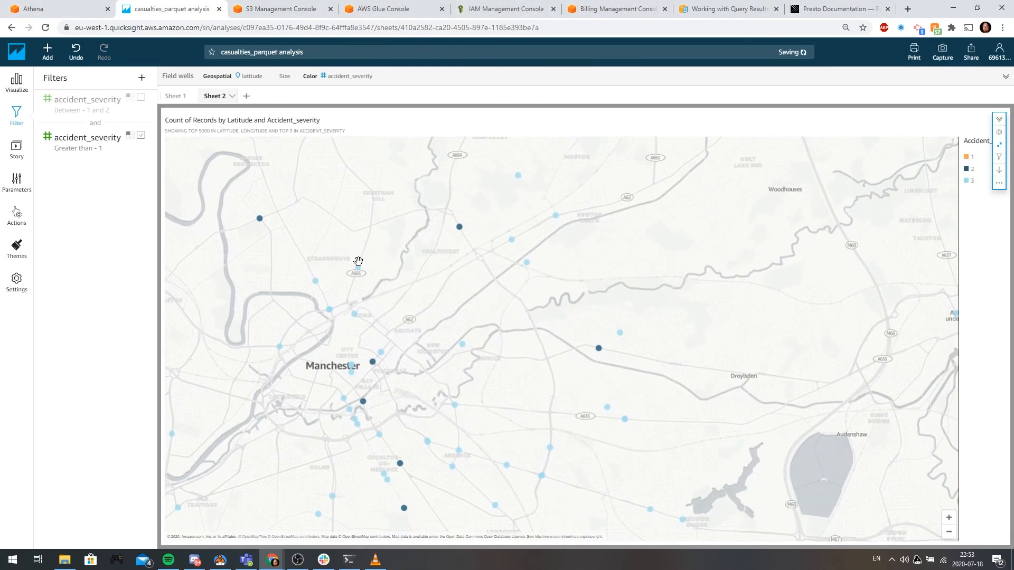
pyautogui.moveTo(372, 359)
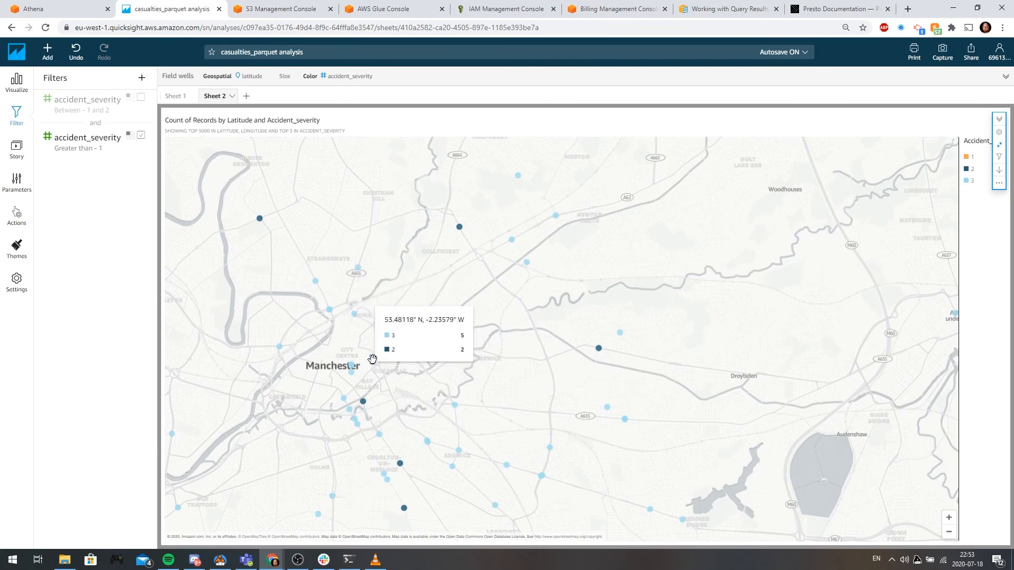
pyautogui.moveTo(373, 360); pyautogui.dragTo(365, 329)
# Examine the accident points around Liverpool, including the fatal one north of the centre, and continue up the coast to Bootle and Crosby
pyautogui.scroll(-5, 365, 329)
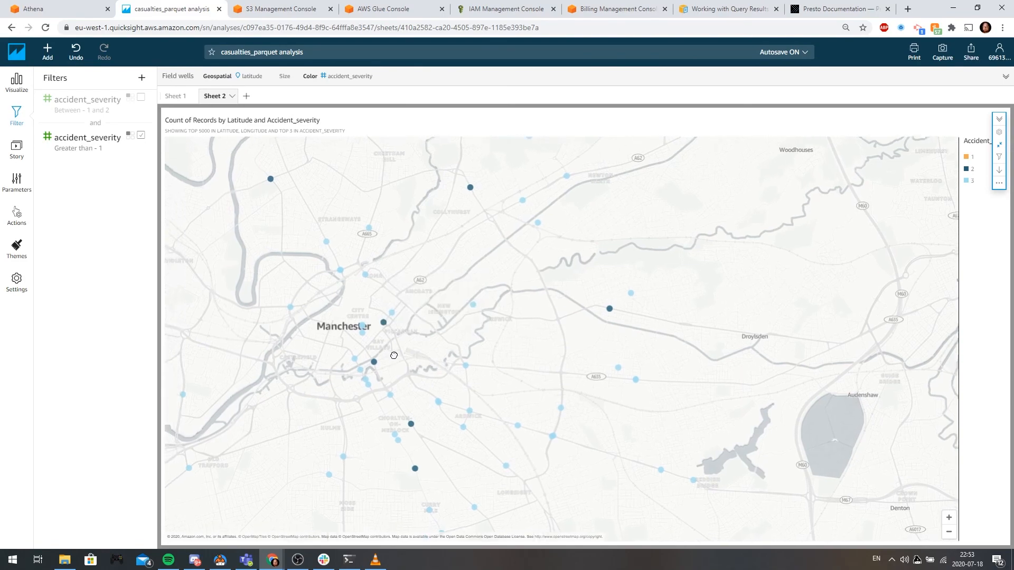
pyautogui.scroll(5, 396, 404)
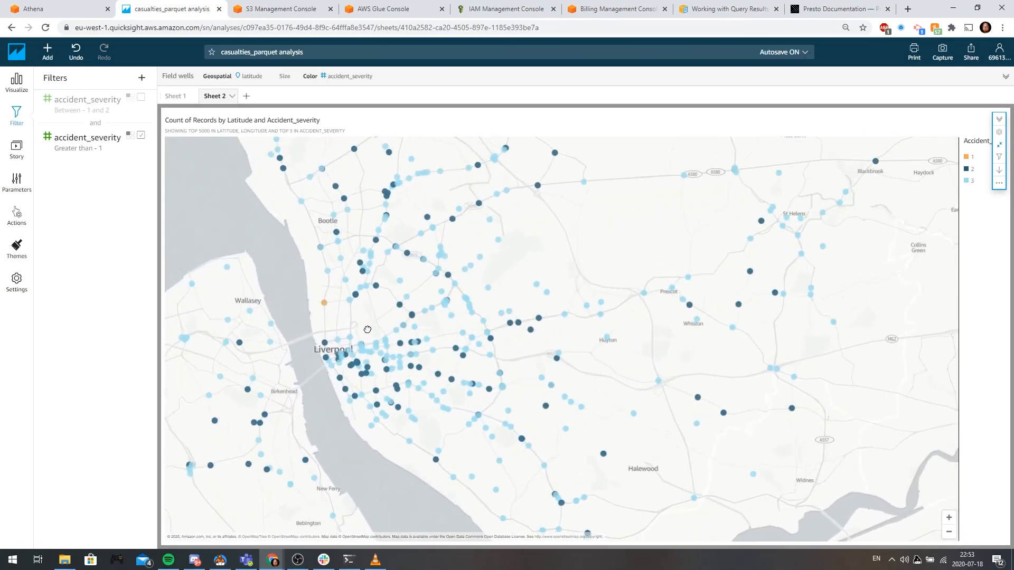
pyautogui.scroll(3, 367, 333)
pyautogui.moveTo(314, 248)
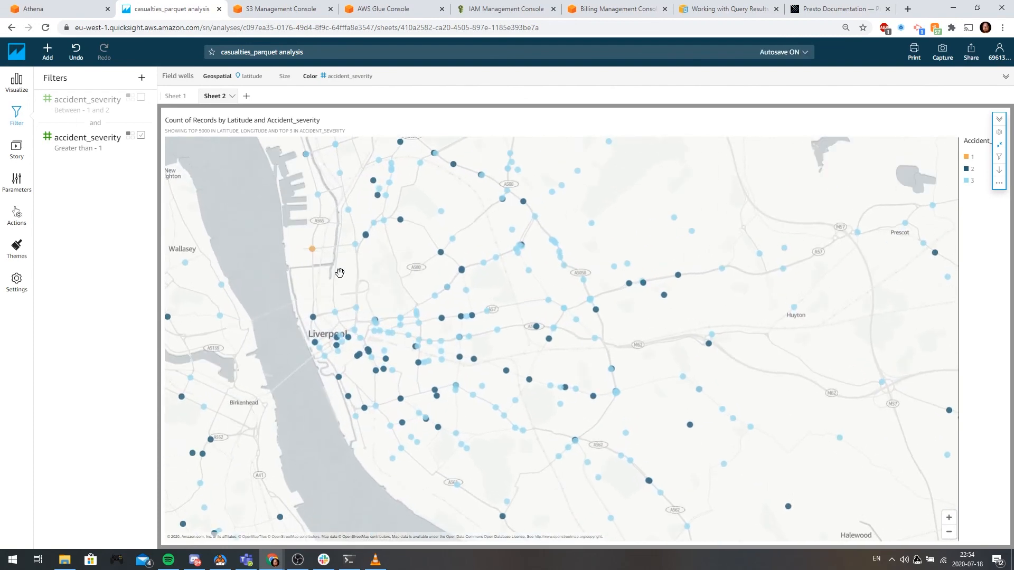
pyautogui.moveTo(326, 255); pyautogui.dragTo(389, 343)
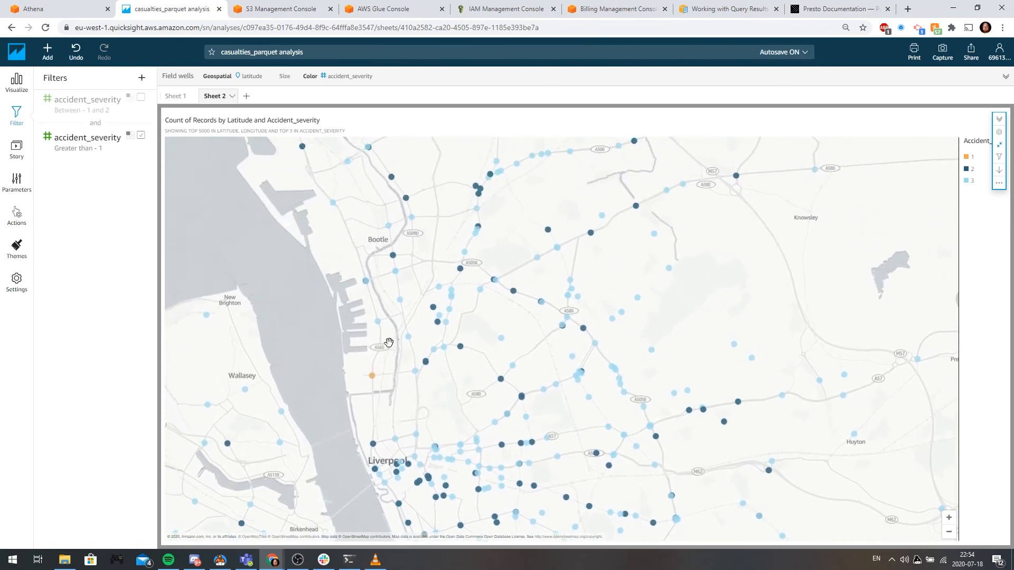
pyautogui.moveTo(301, 229); pyautogui.dragTo(380, 466)
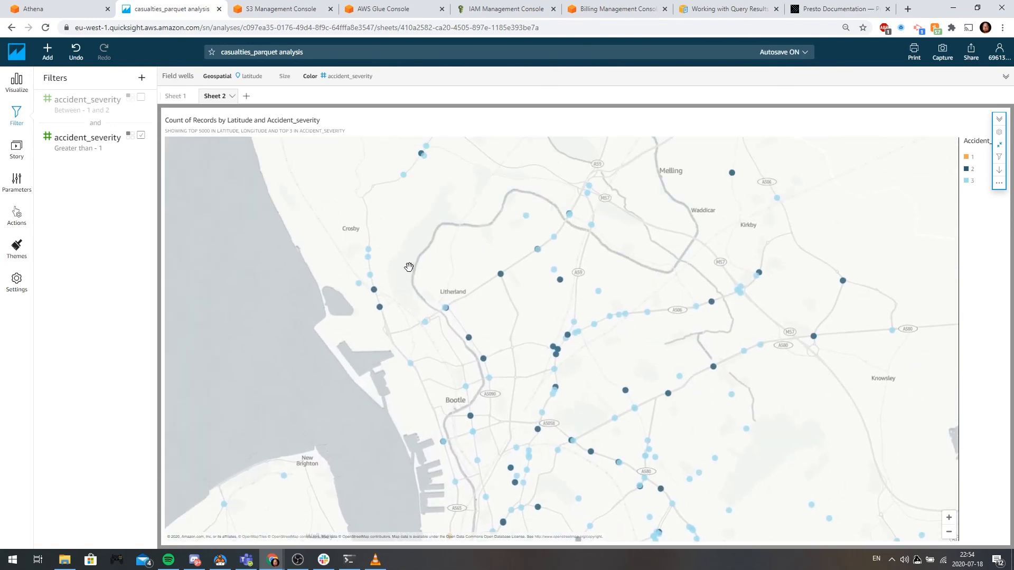
# Inspect the accident points between Seaforth, the Bootle docks and Walton at closer range
pyautogui.moveTo(412, 327); pyautogui.dragTo(357, 220)
pyautogui.scroll(5, 414, 364)
pyautogui.scroll(3, 416, 373)
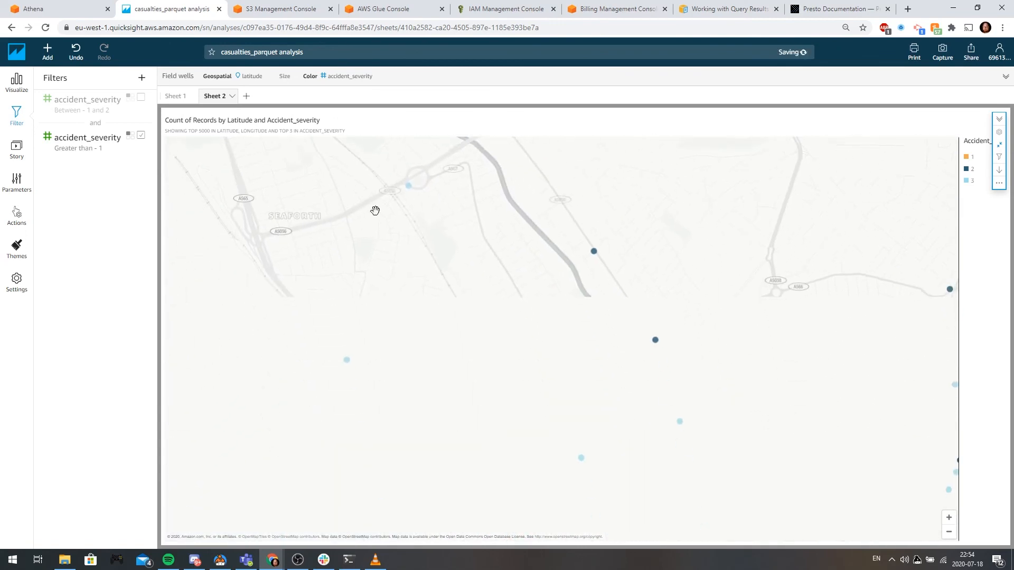
pyautogui.moveTo(425, 355); pyautogui.dragTo(387, 292)
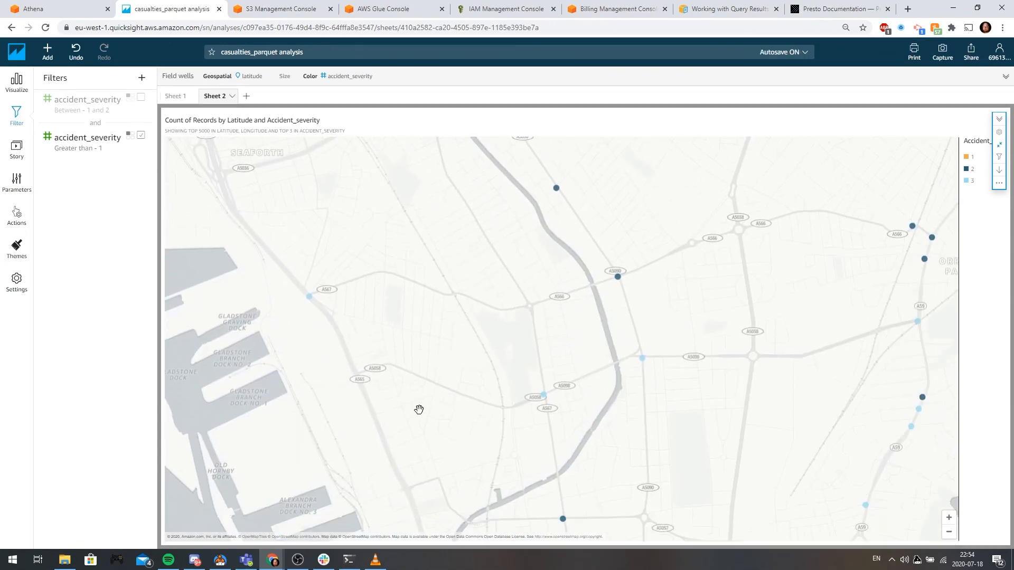
pyautogui.moveTo(413, 424); pyautogui.dragTo(369, 261)
pyautogui.scroll(-2, 369, 261)
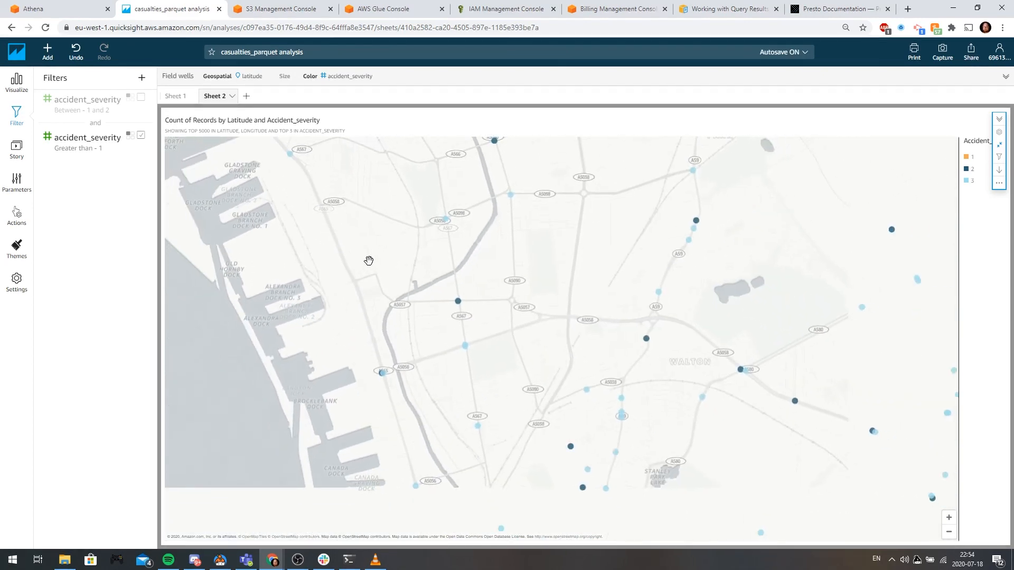
# Check the severity breakdown of the accident points at the A565 junctions beside Windles Green, one point at a time
pyautogui.scroll(5, 475, 275)
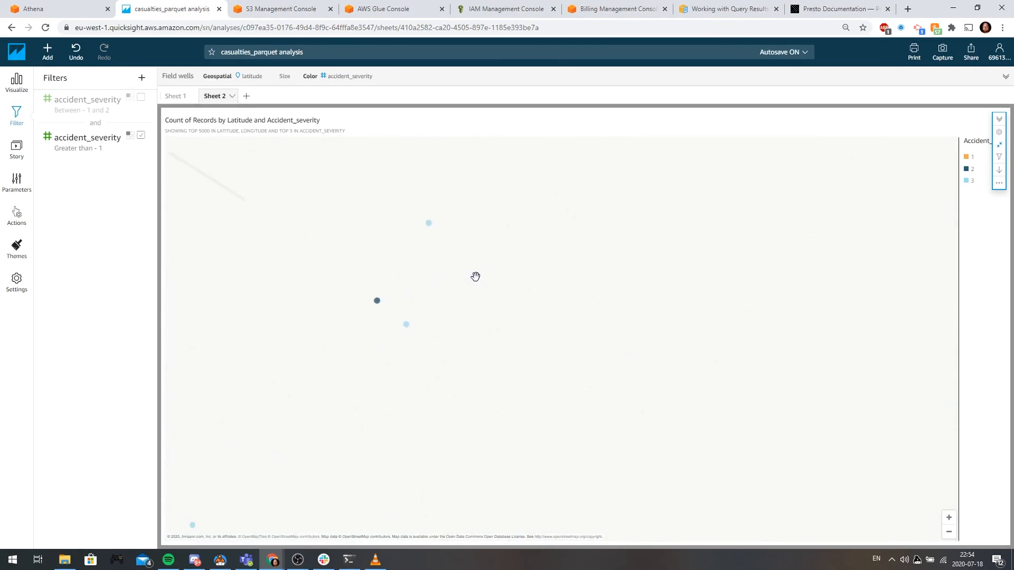
pyautogui.scroll(2, 462, 233)
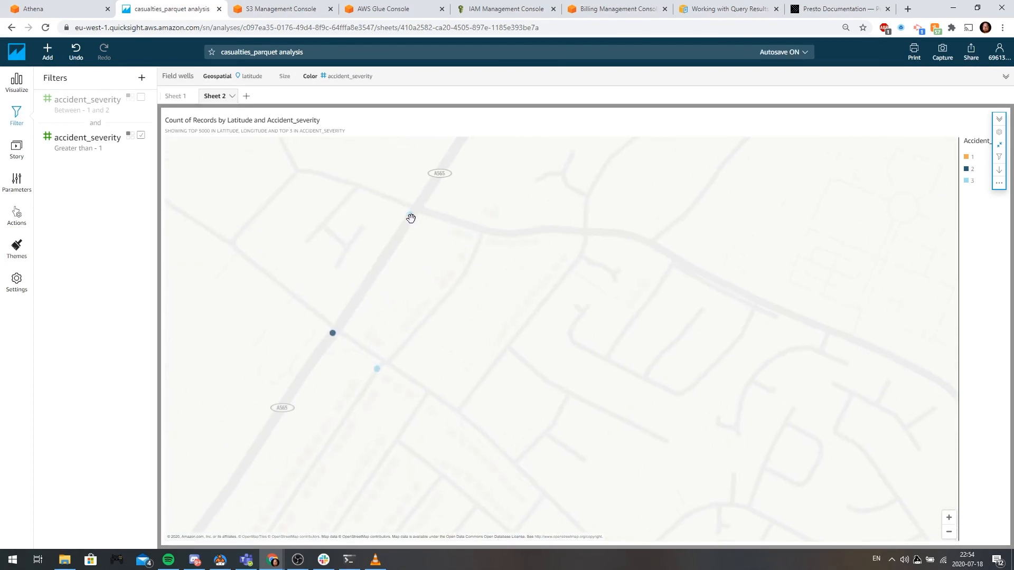
pyautogui.moveTo(411, 215)
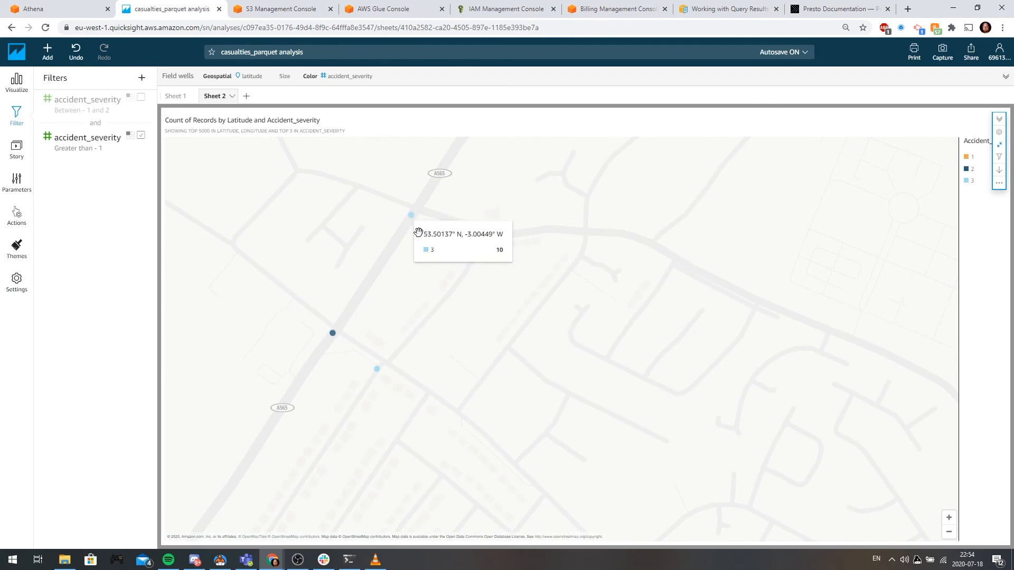
pyautogui.moveTo(419, 260); pyautogui.dragTo(441, 168)
pyautogui.moveTo(352, 241)
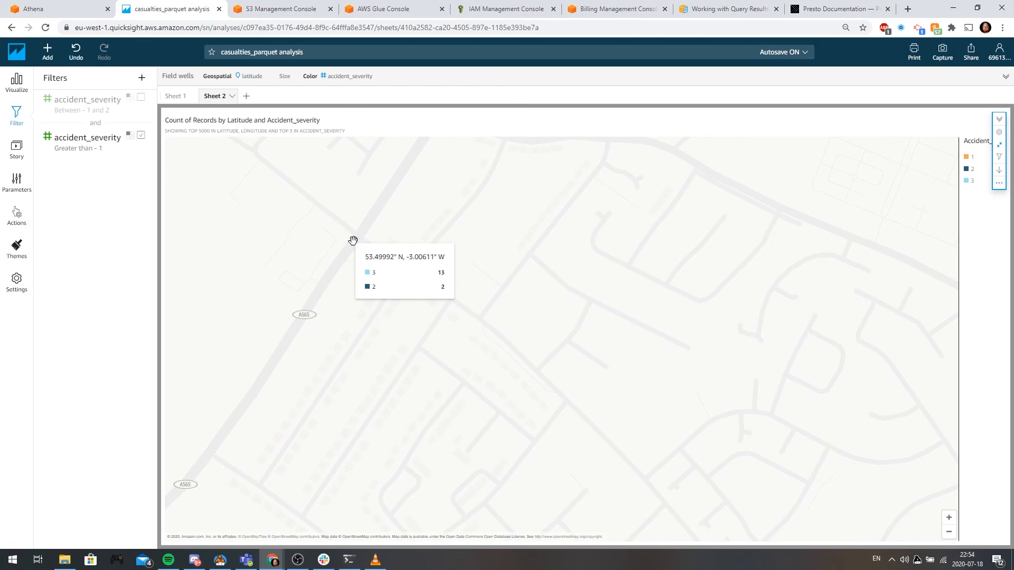
pyautogui.scroll(-2, 376, 250)
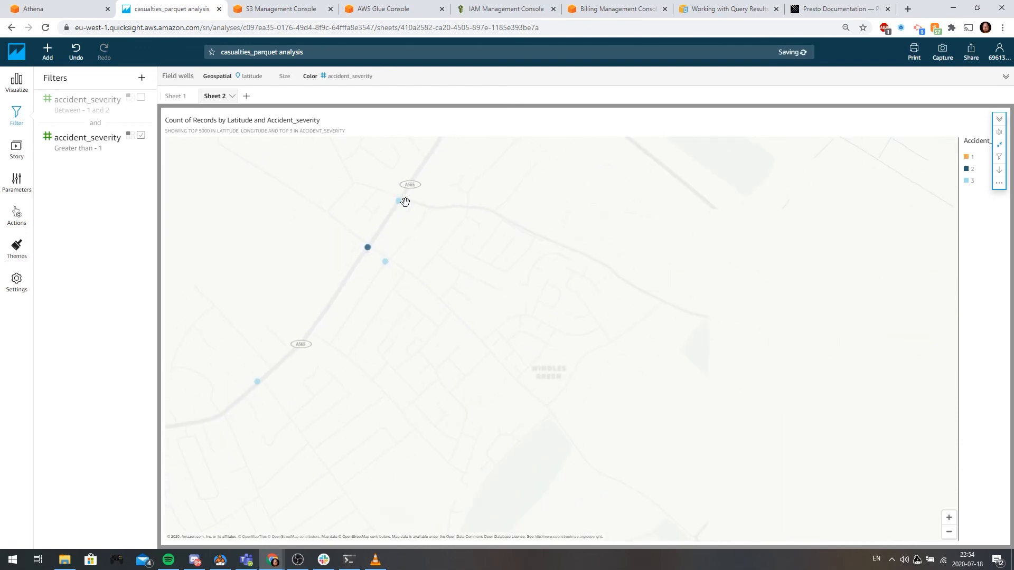
pyautogui.moveTo(373, 303); pyautogui.dragTo(471, 228)
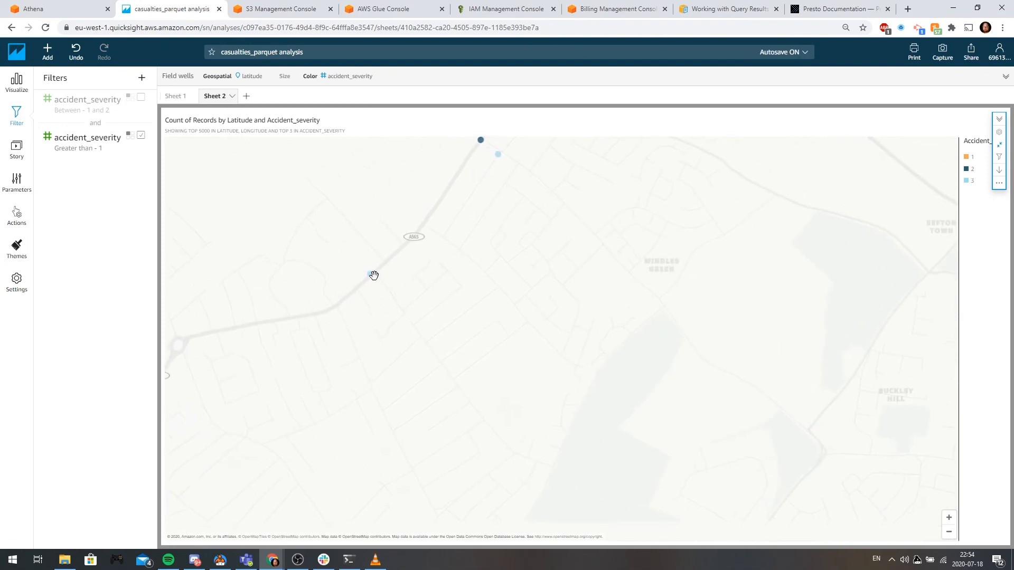
pyautogui.scroll(3, 374, 275)
pyautogui.moveTo(362, 269)
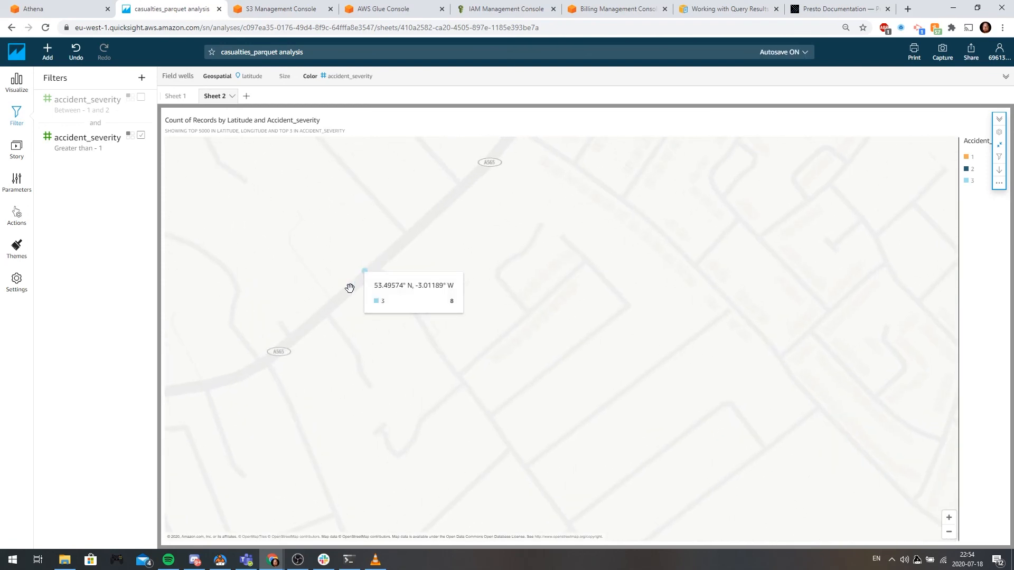
# Follow the A565 south towards Waterloo and inspect the accident points along it at street level
pyautogui.scroll(-5, 350, 288)
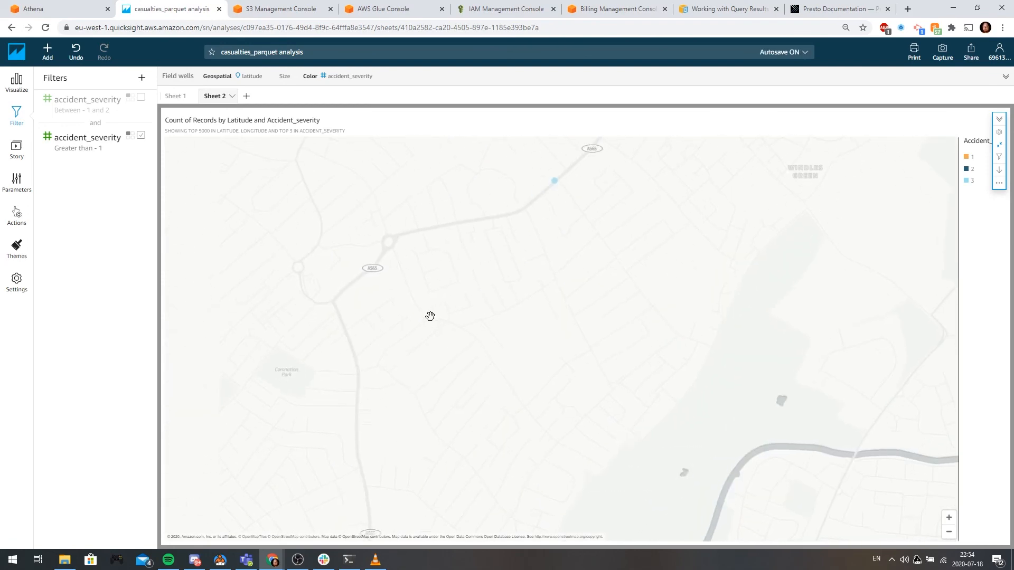
pyautogui.moveTo(387, 369); pyautogui.dragTo(385, 221)
pyautogui.moveTo(410, 394); pyautogui.dragTo(414, 240)
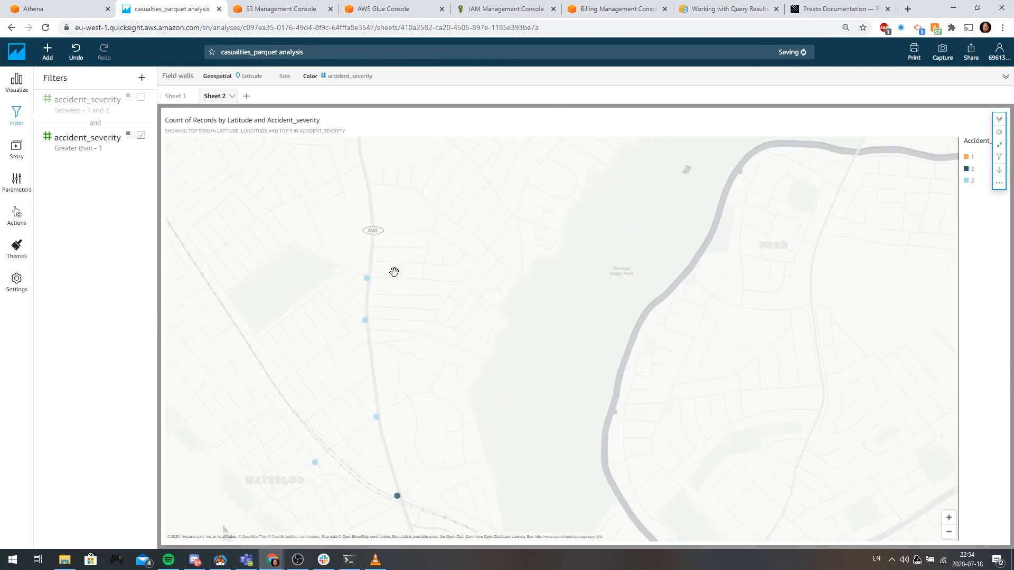
pyautogui.moveTo(366, 278)
pyautogui.scroll(3, 366, 278)
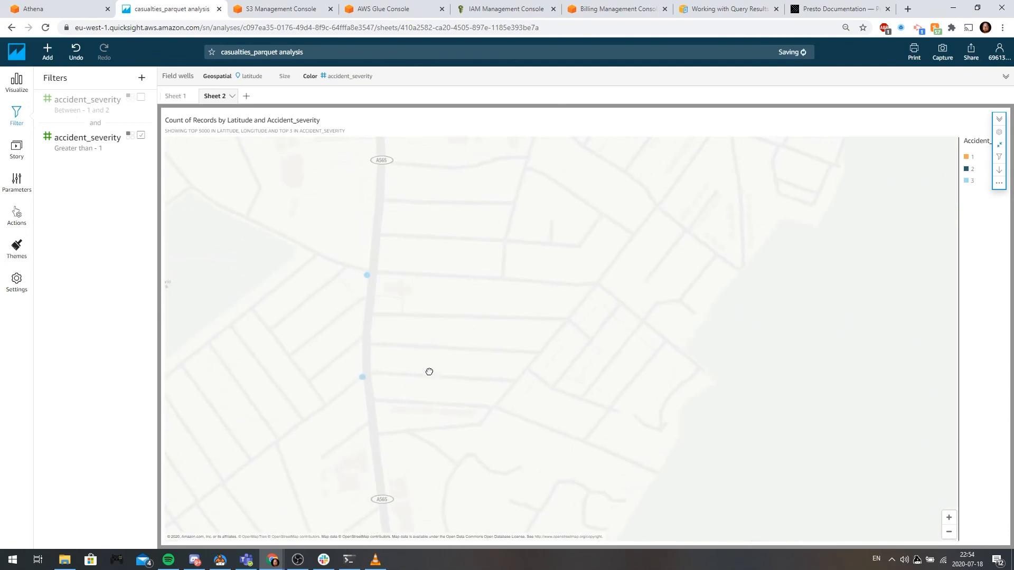
pyautogui.moveTo(427, 371); pyautogui.dragTo(442, 305)
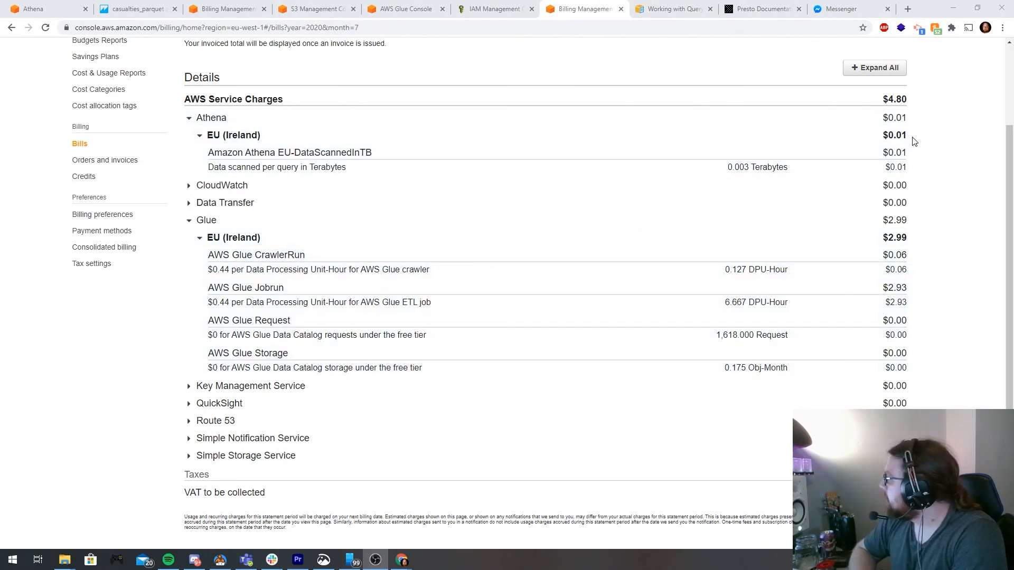
# Review the Athena and Glue charges, including the Glue job run cost, on the July 2020 bill in AWS Billing
pyautogui.moveTo(909, 135); pyautogui.dragTo(901, 136)
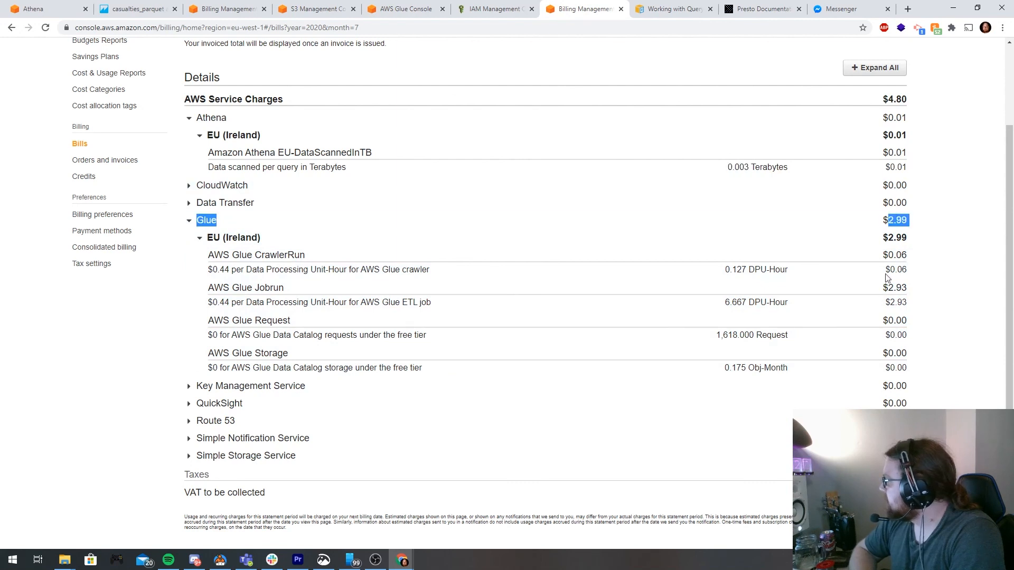
pyautogui.click(877, 321)
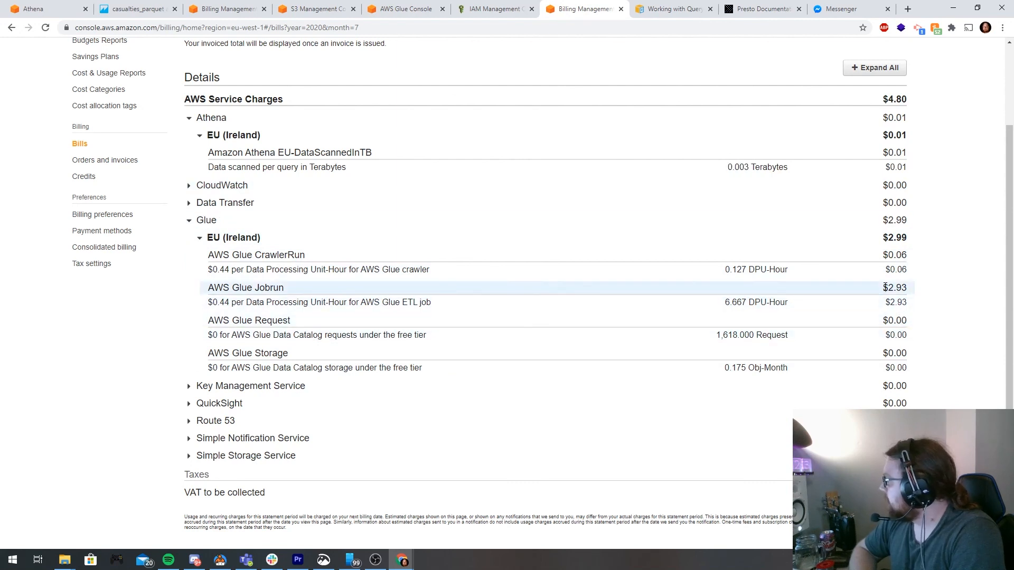
pyautogui.moveTo(904, 289); pyautogui.dragTo(916, 303)
pyautogui.click(919, 309)
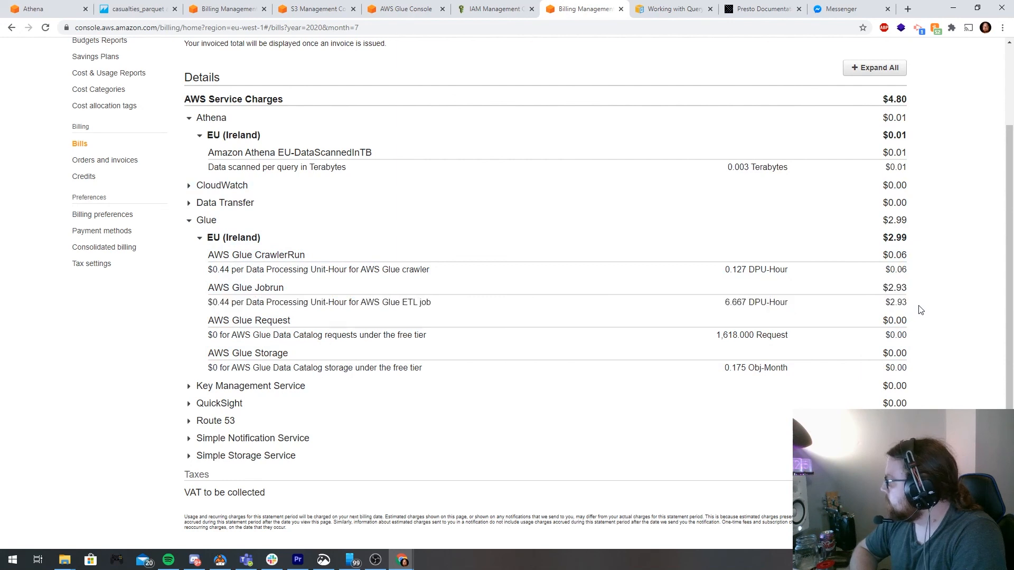